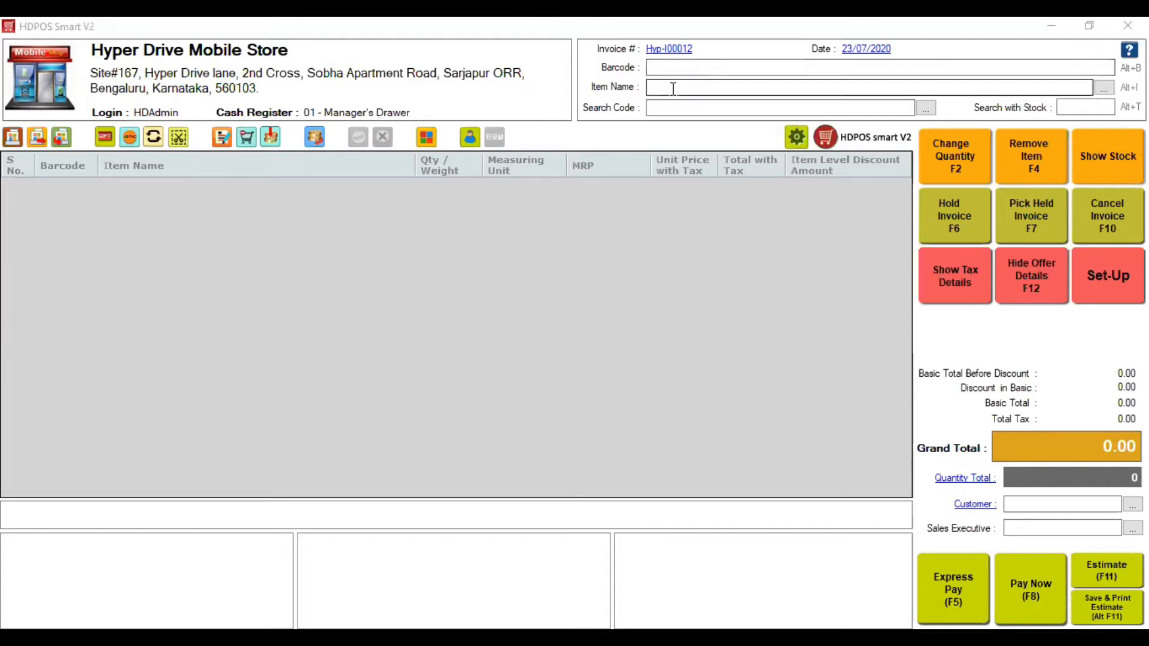
# - Select the invoice's Item Name field, then bring up the red Set-Up window
pyautogui.click(673, 88)
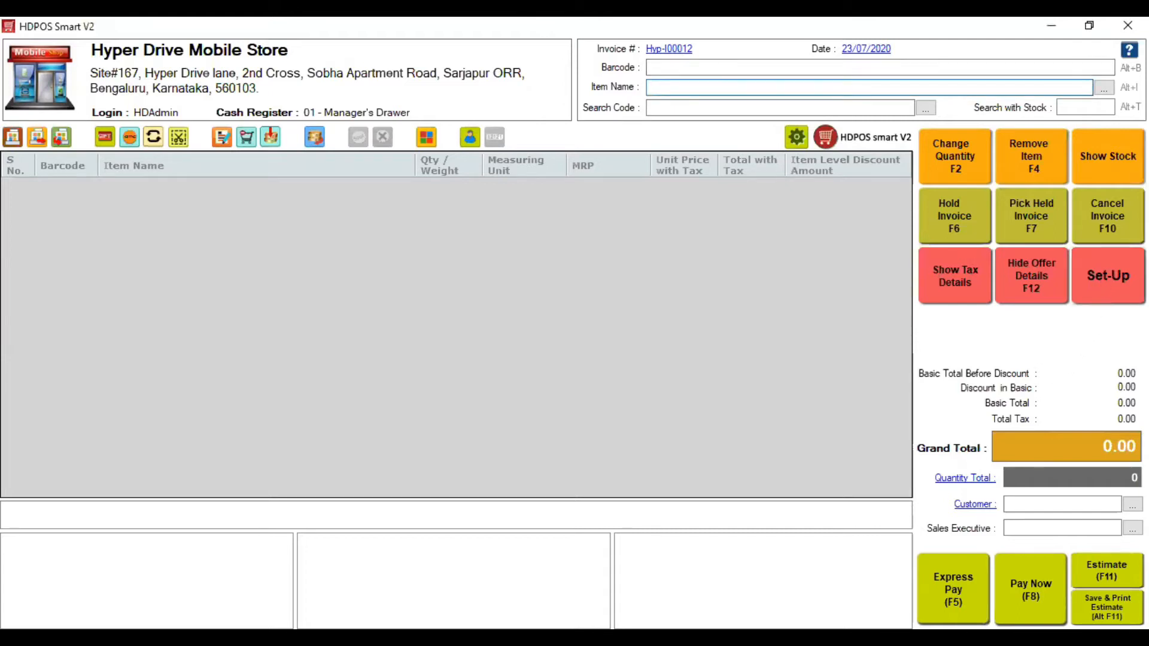
pyautogui.click(1090, 278)
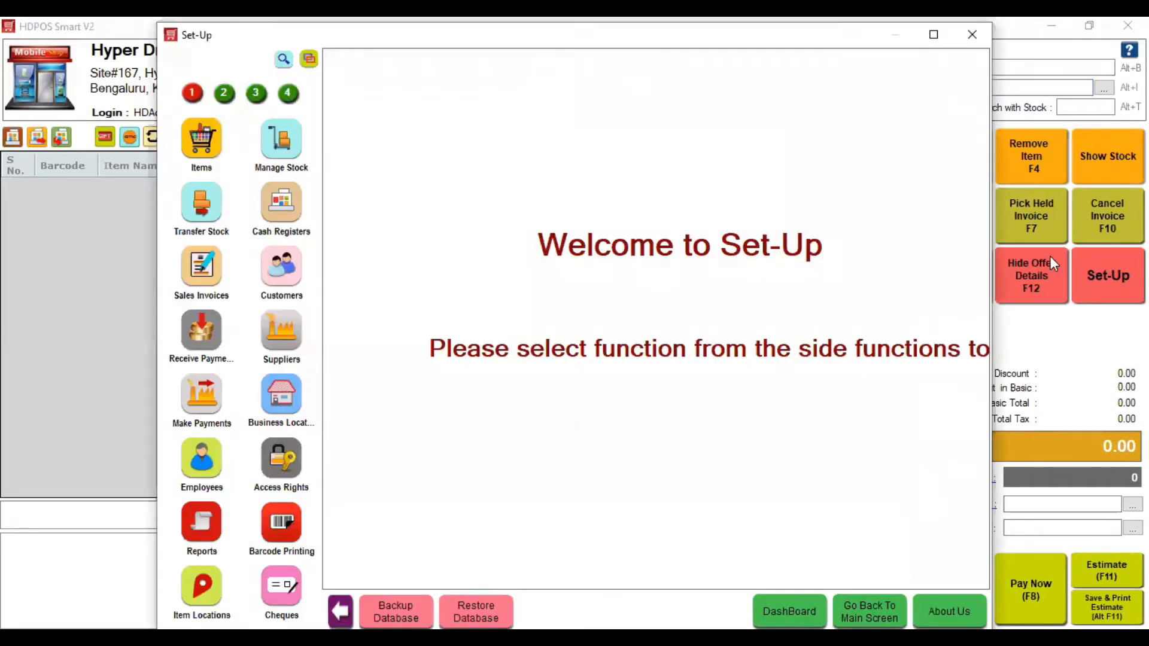
# - Maximize the Set-Up window and show the Items list of 18 product records
pyautogui.click(933, 35)
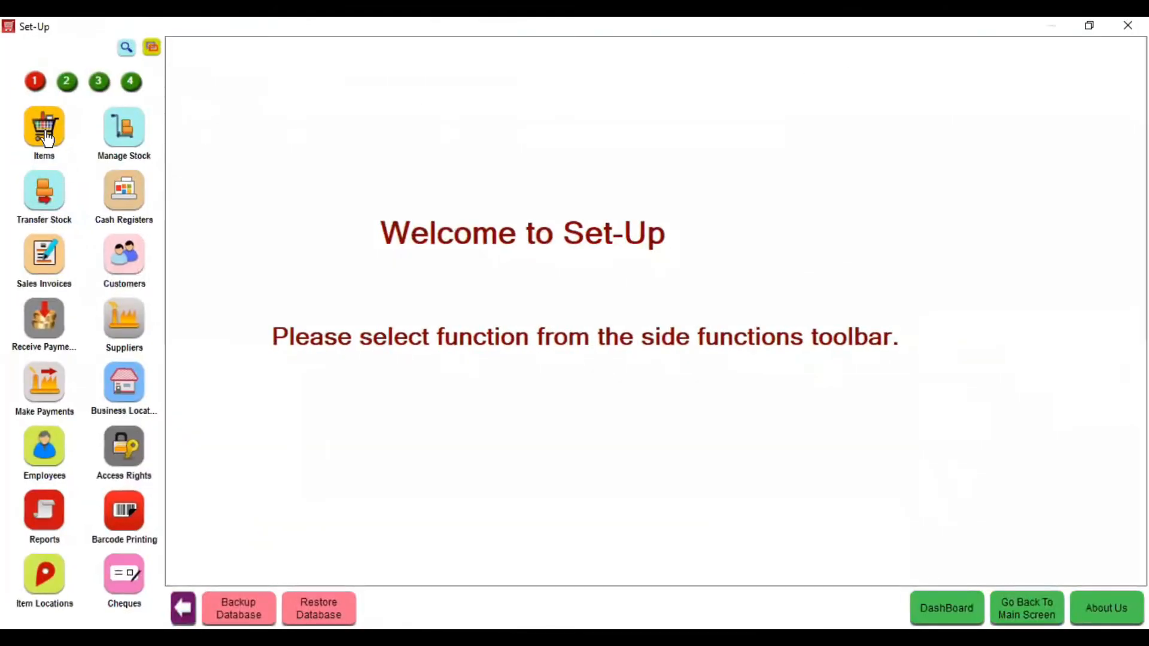
pyautogui.click(48, 137)
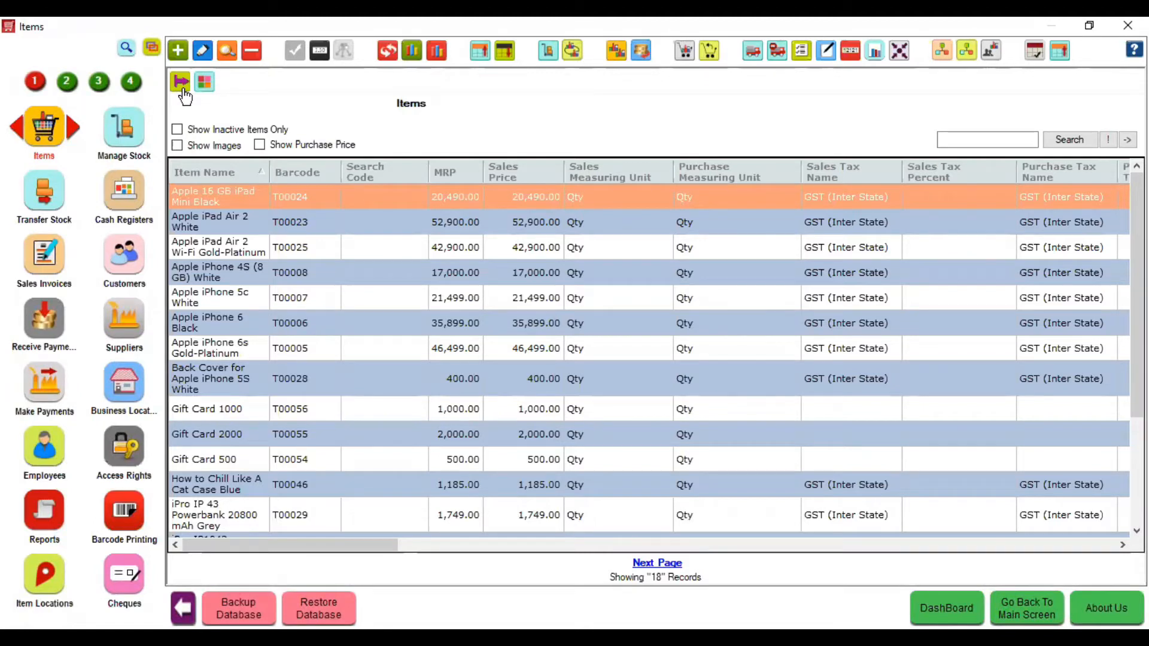
# - Show the Category, Brand, Sim type and Colour filter lists beside the Items list
pyautogui.click(184, 90)
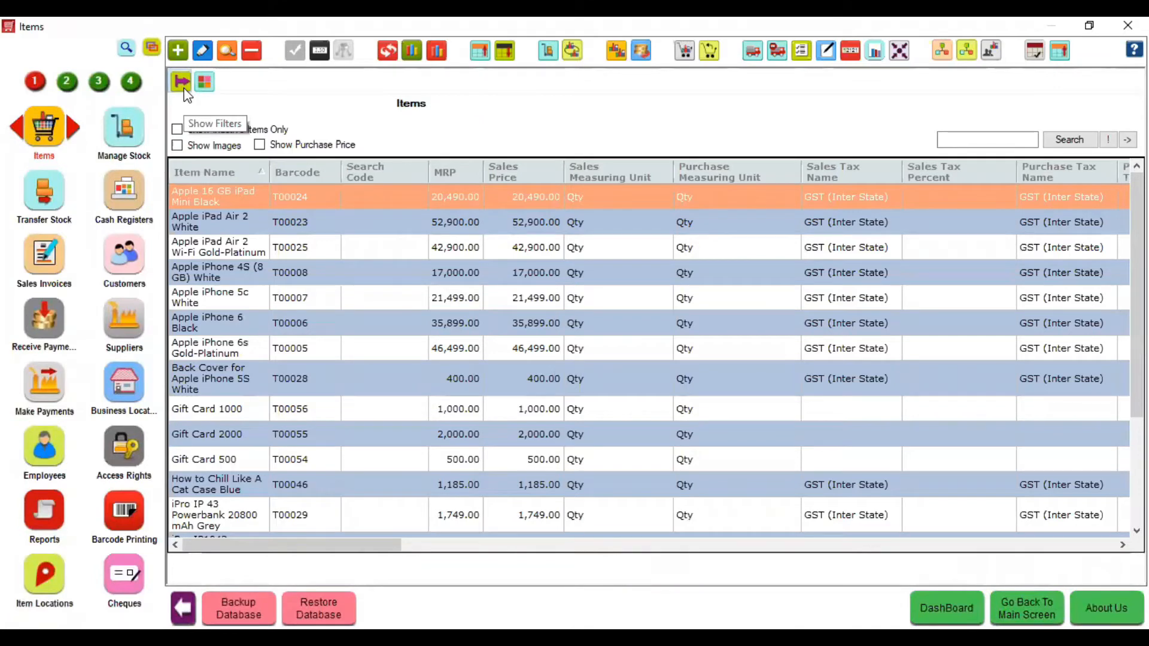
pyautogui.click(184, 88)
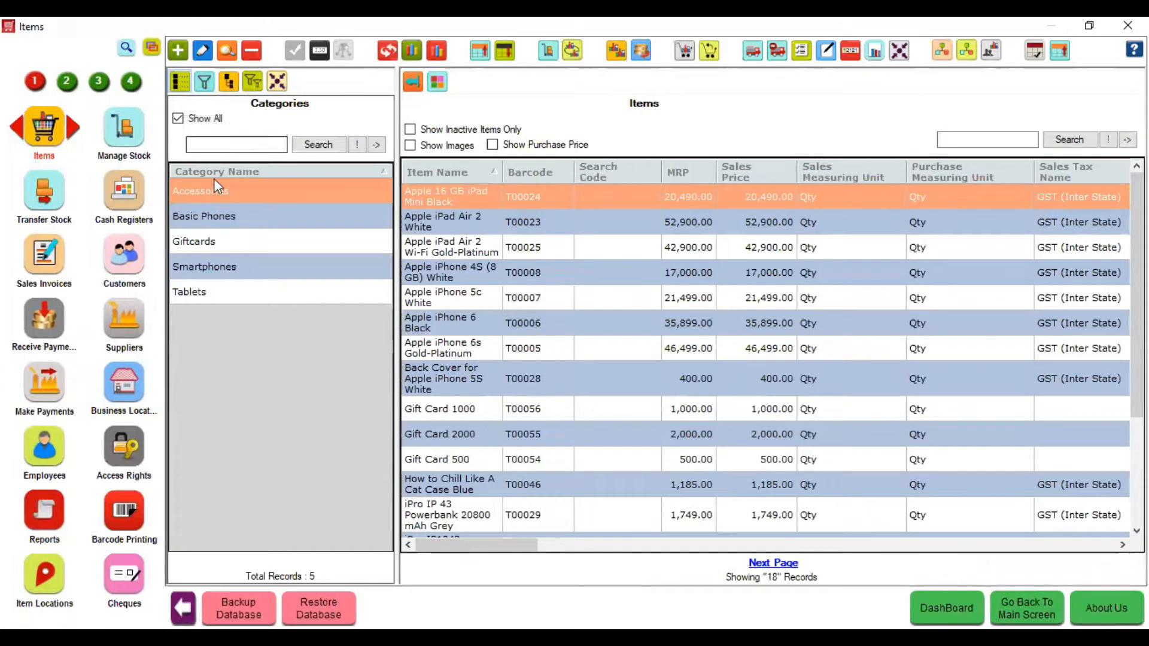
pyautogui.click(204, 84)
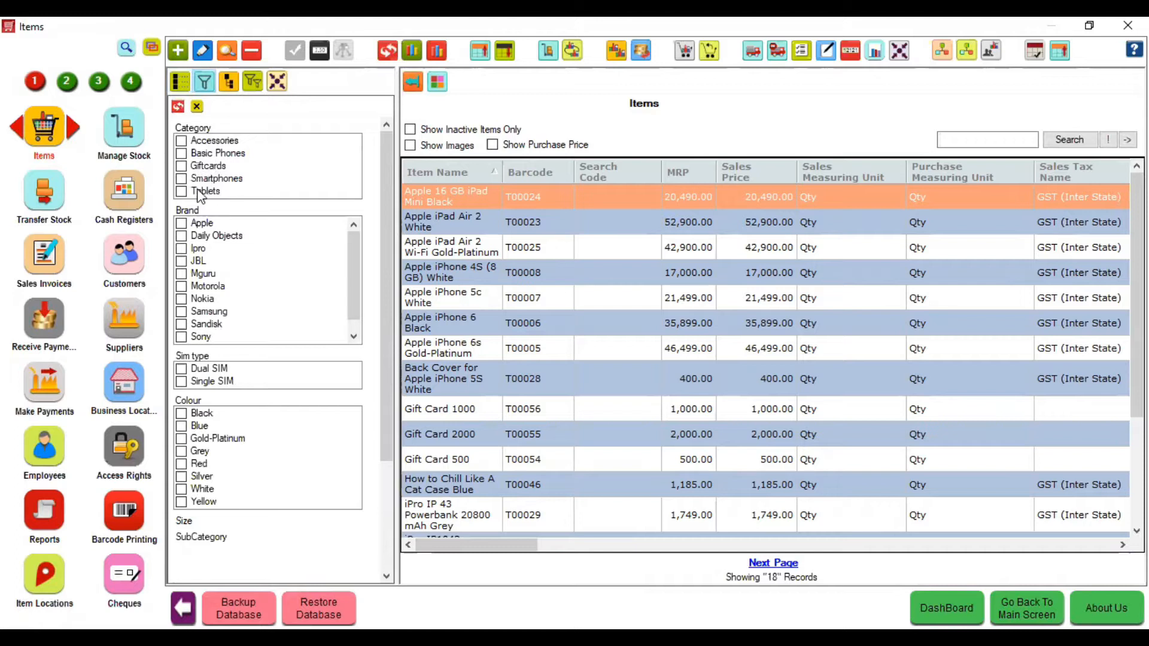
# - Filter the items to Samsung Dual SIM phones (7 records) with product images shown
pyautogui.click(198, 227)
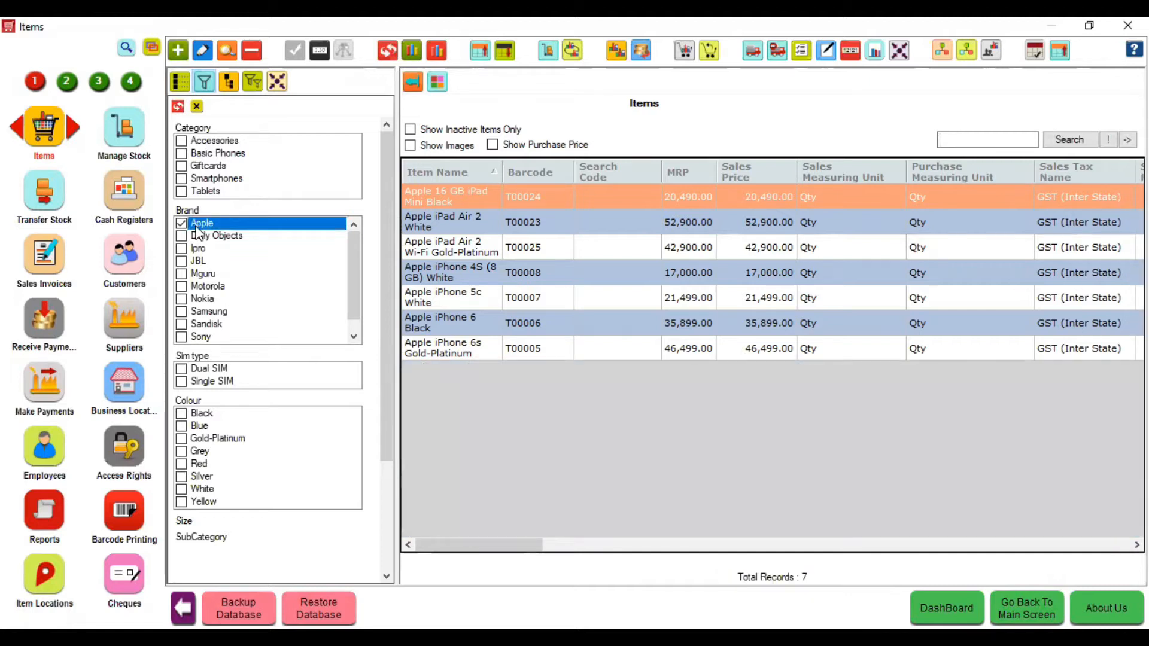
pyautogui.click(203, 369)
pyautogui.click(208, 312)
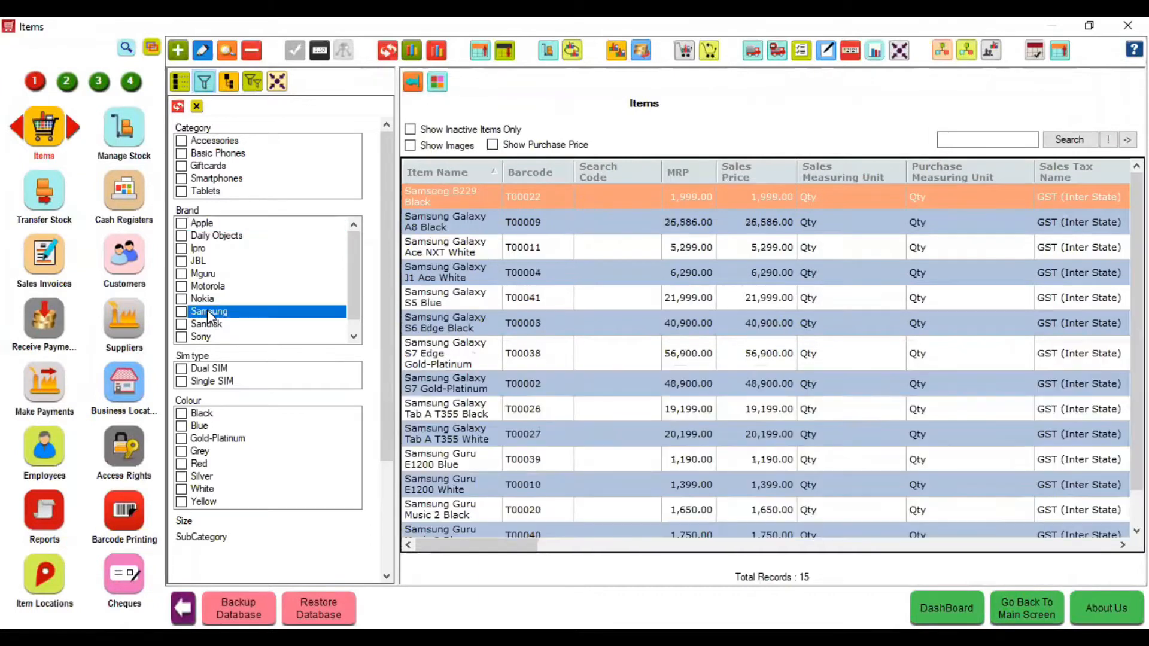
pyautogui.click(209, 369)
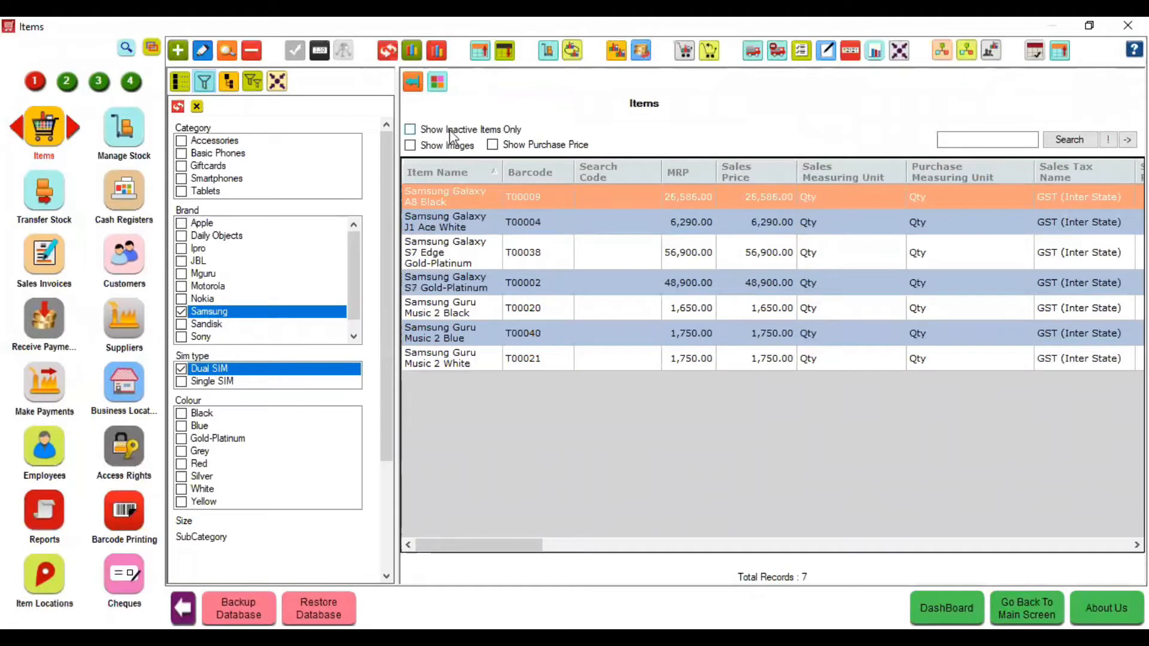
pyautogui.click(450, 148)
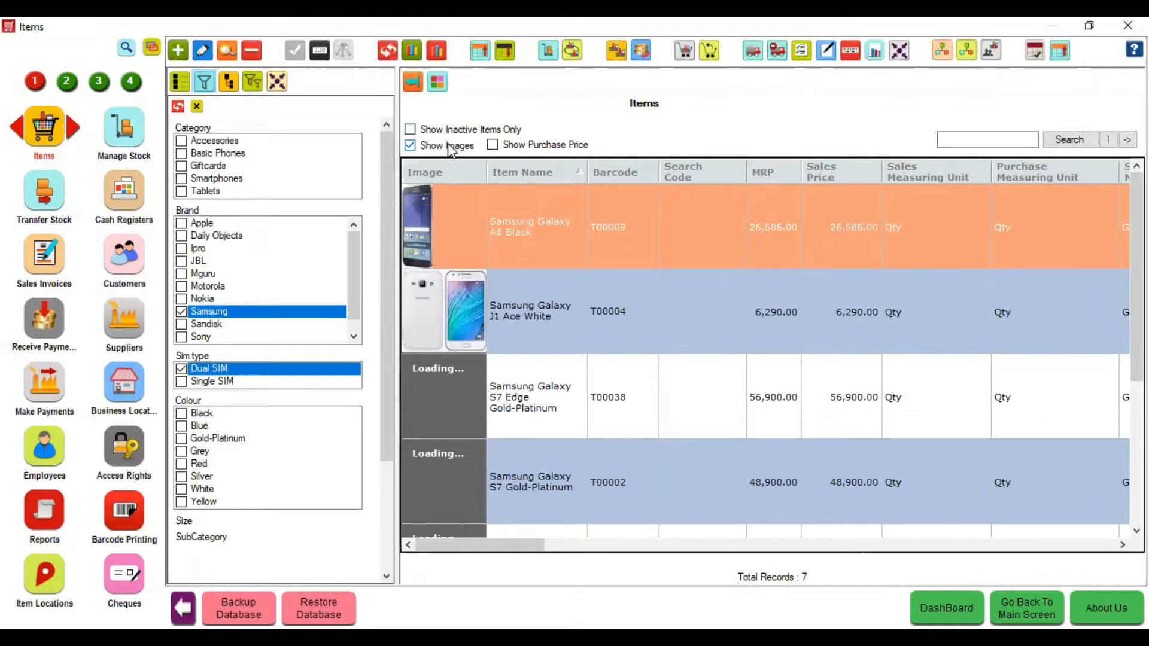
# - Clear the Accessories, Samsung and Dual SIM filters so all 18 items reappear
pyautogui.click(213, 143)
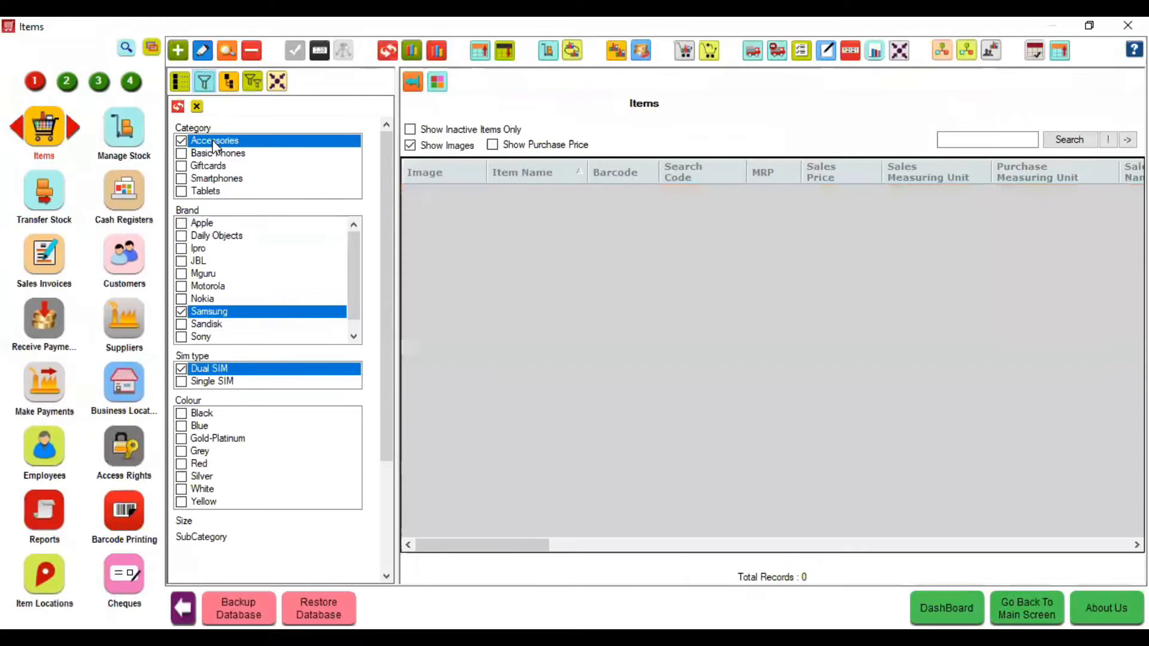
pyautogui.click(207, 312)
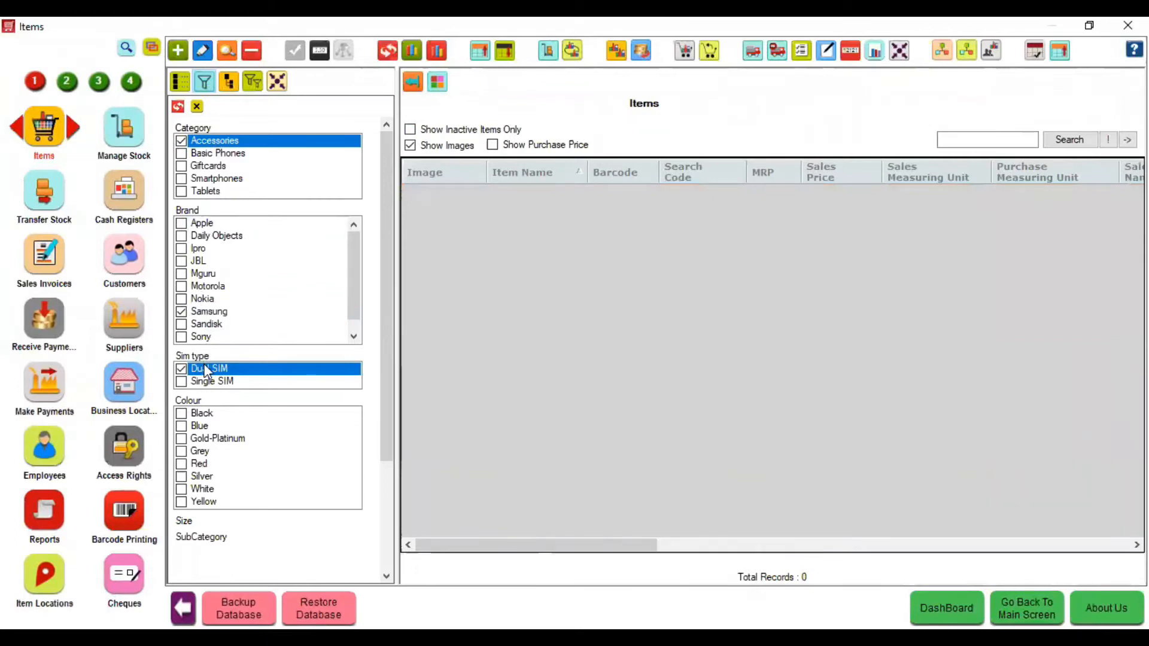
pyautogui.click(205, 371)
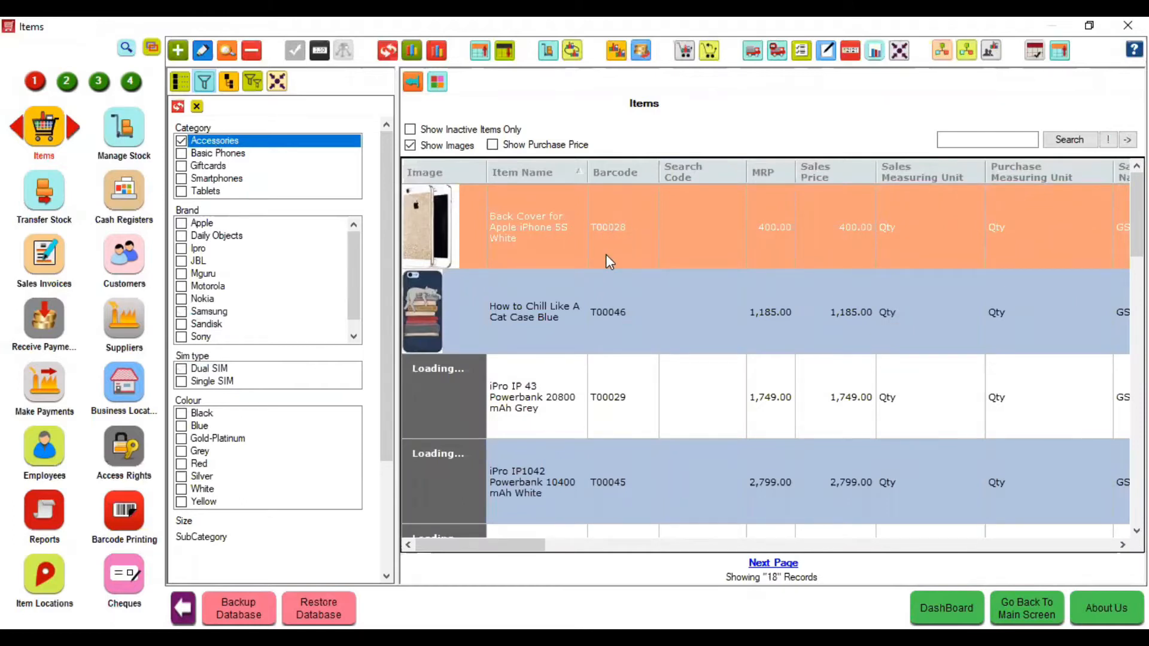
pyautogui.doubleClick(504, 230)
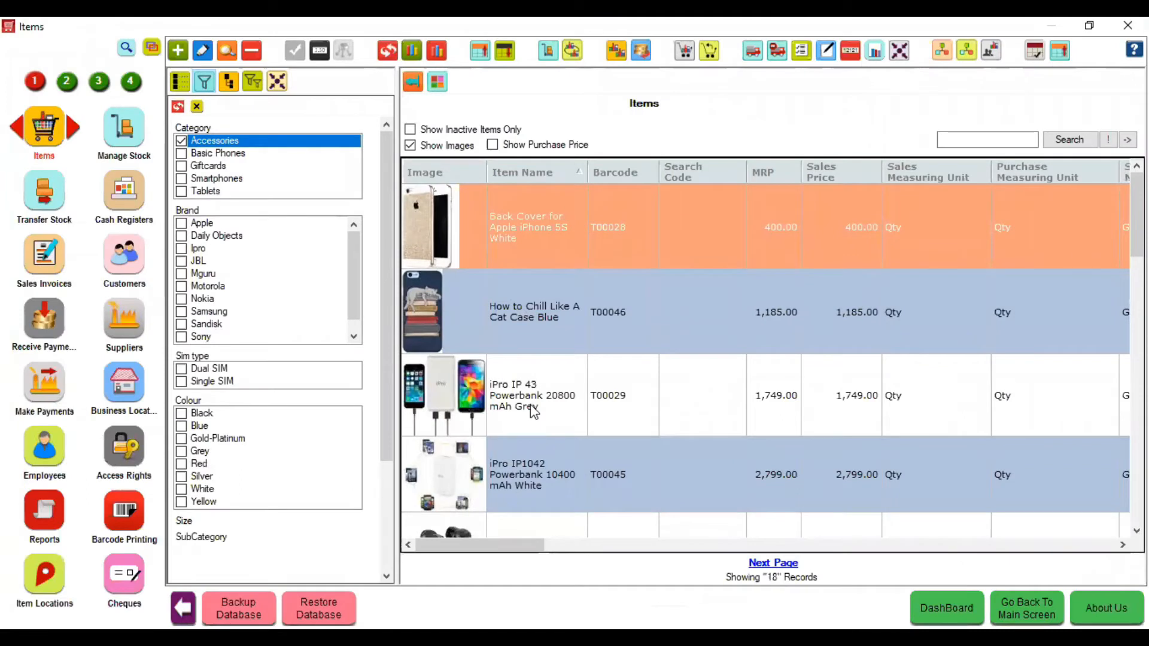
pyautogui.click(209, 145)
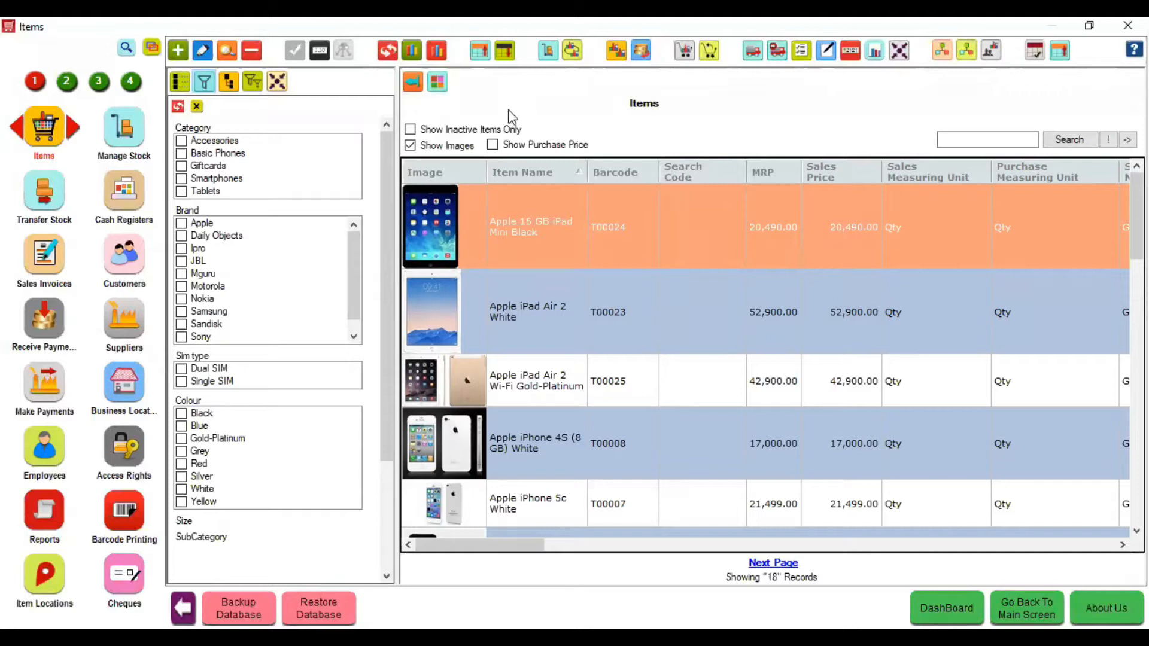
# - Begin a new Accessories item named 'Mobile Charger' with barcode 8900I00001
pyautogui.click(178, 54)
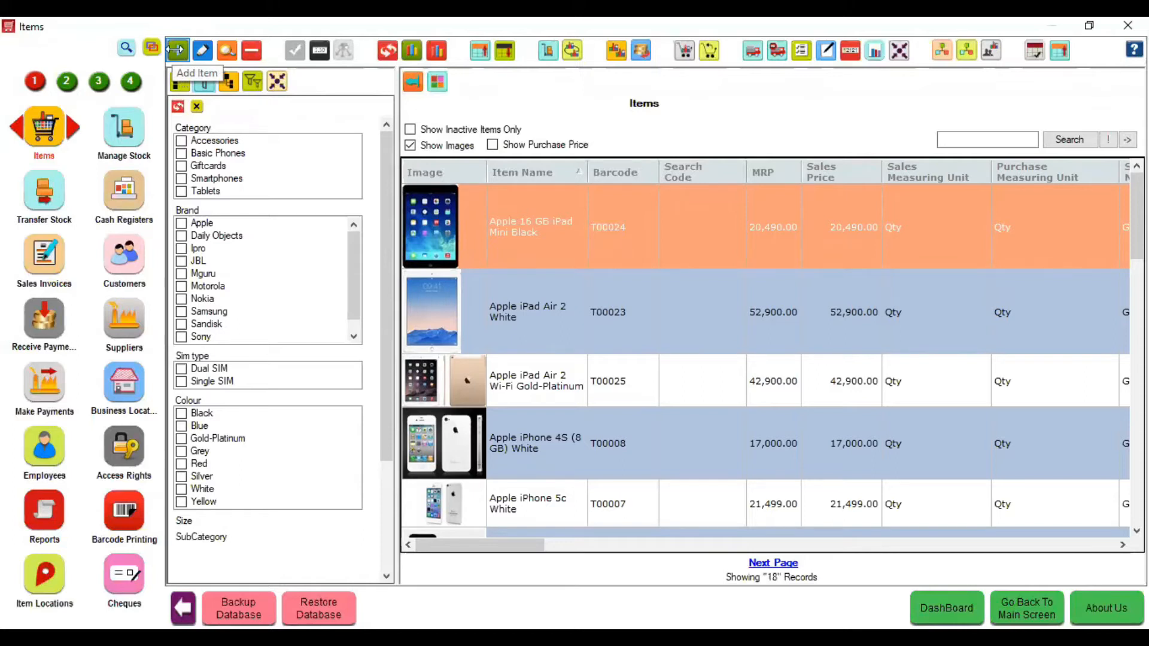
pyautogui.click(562, 91)
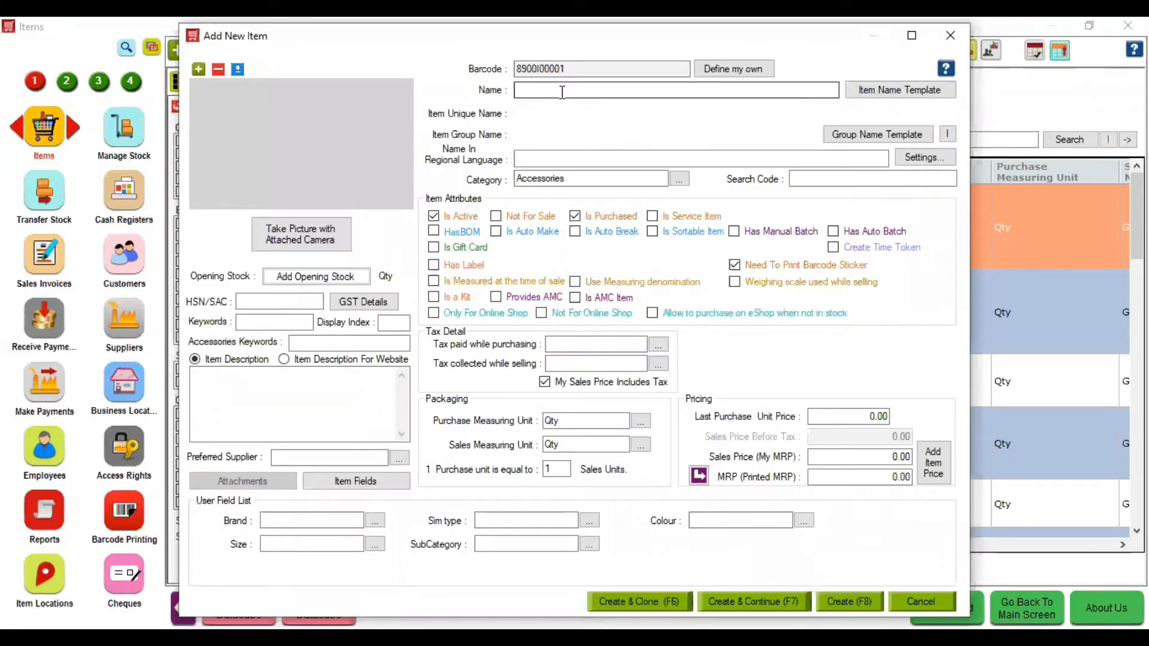
pyautogui.click(524, 71)
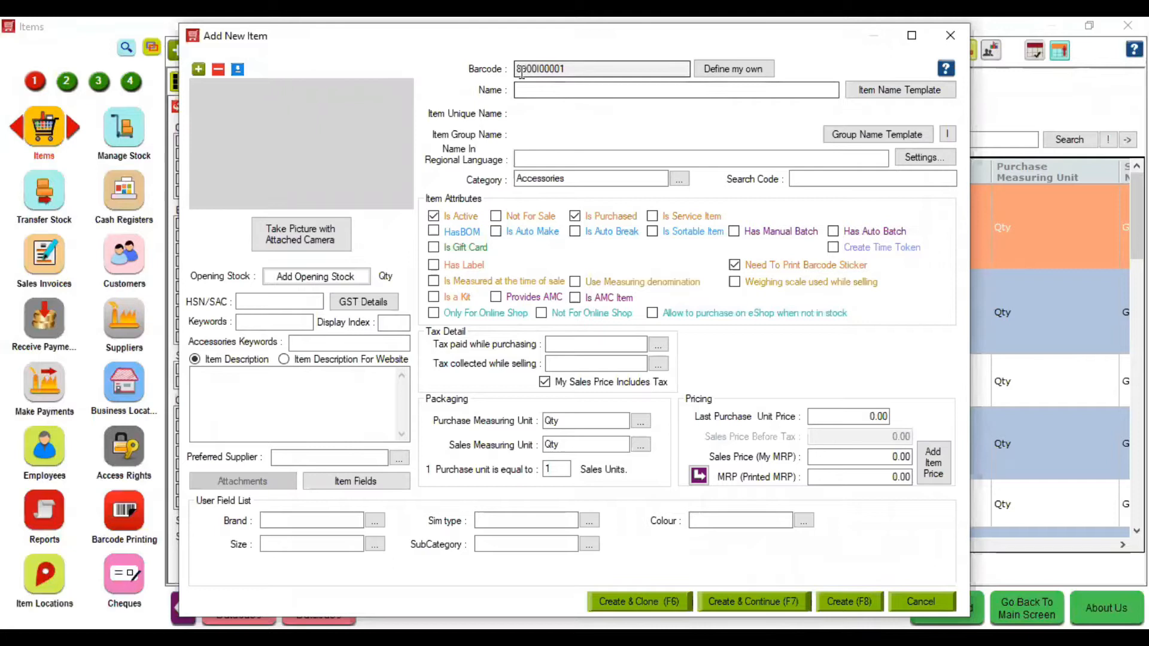
pyautogui.click(565, 90)
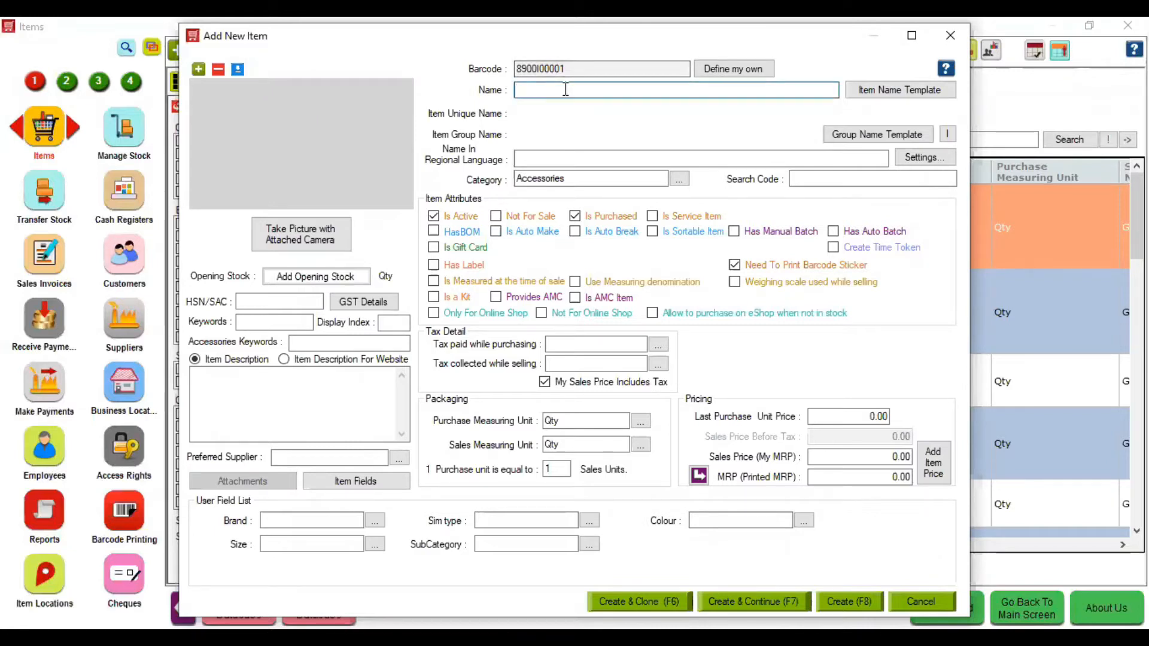
pyautogui.write('Mo')
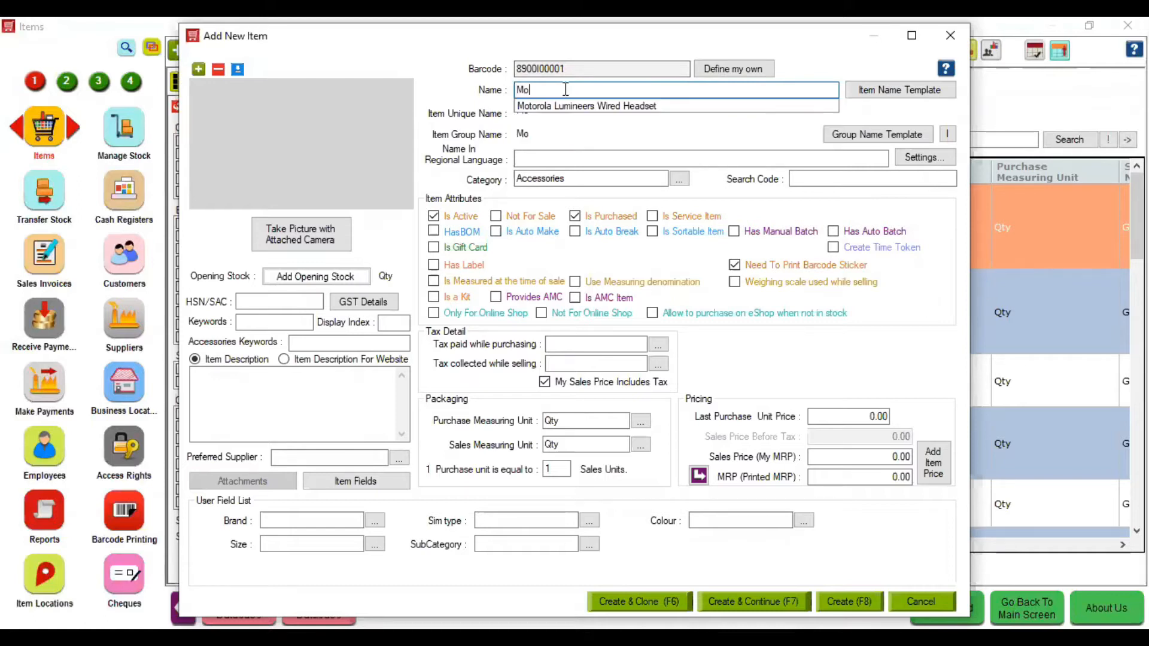
pyautogui.write('bile ')
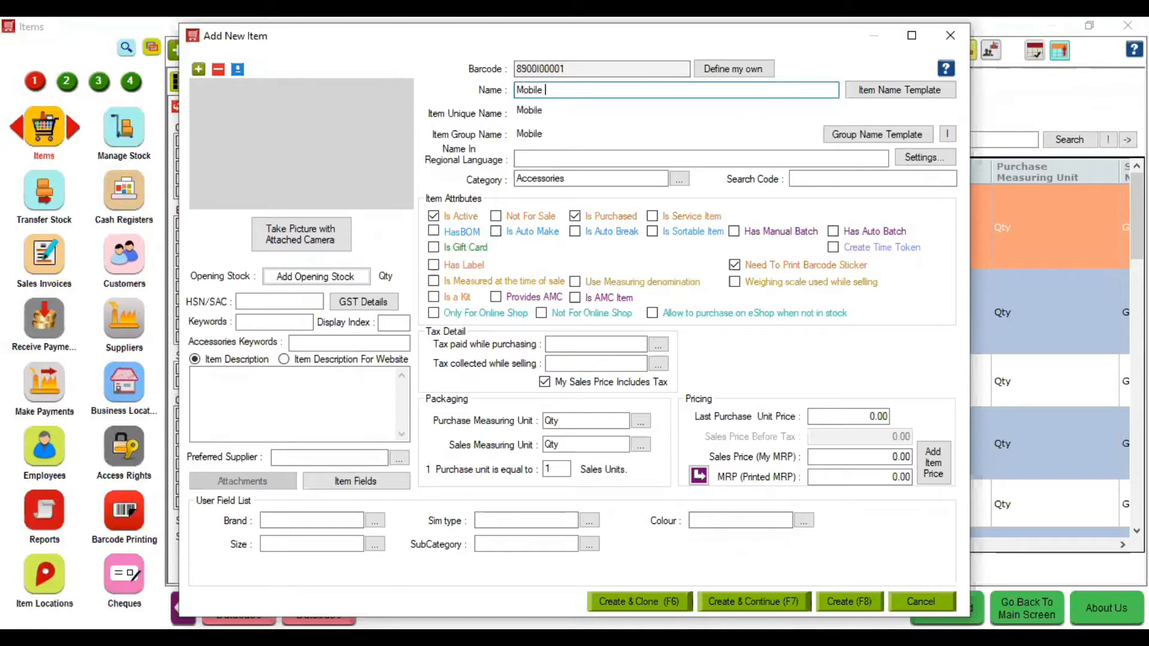
pyautogui.write('Charger')
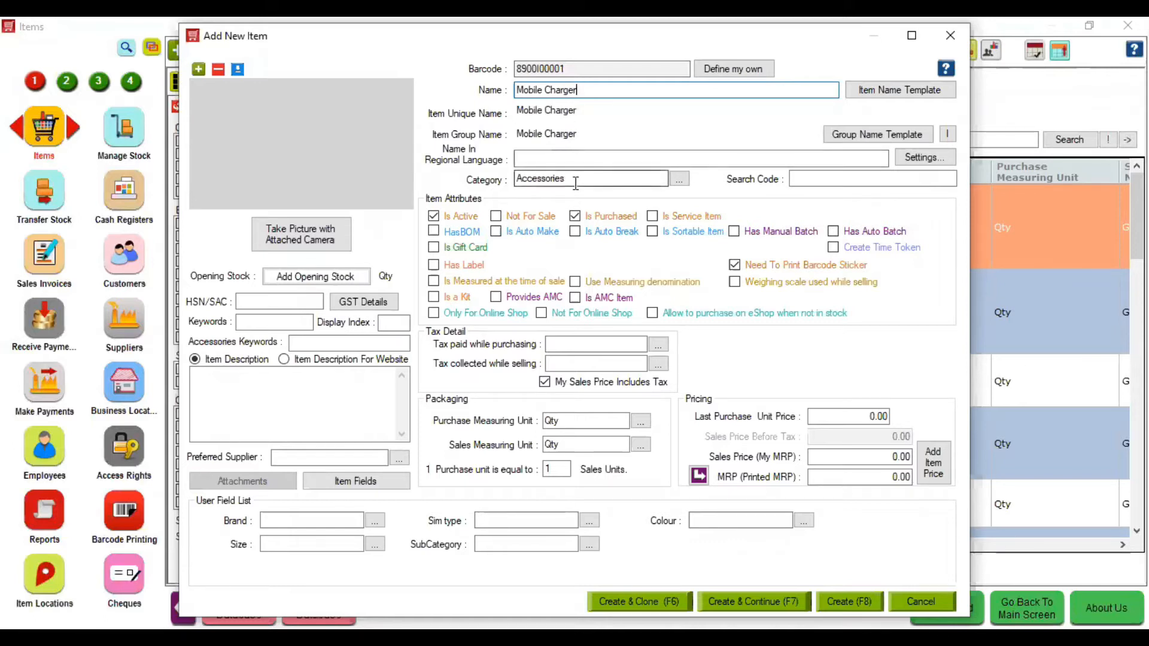
pyautogui.click(565, 343)
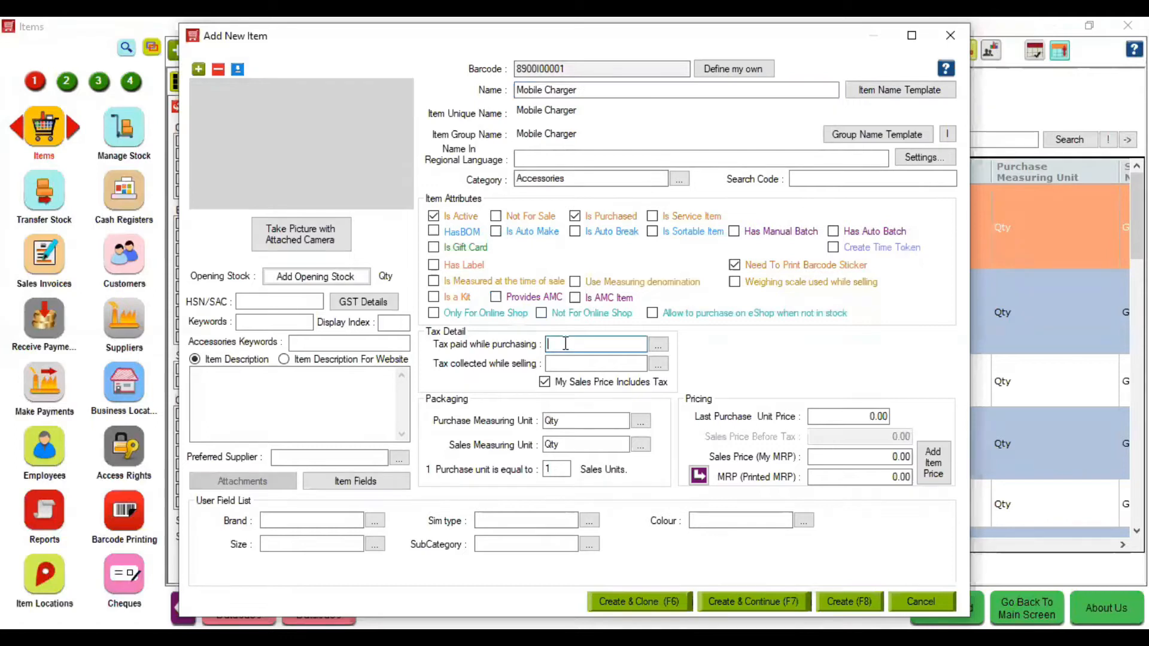
# - Set GST (Inter State) as both the purchase and selling tax
pyautogui.write('I')
pyautogui.press('BackSpace')
pyautogui.press('BackSpace')
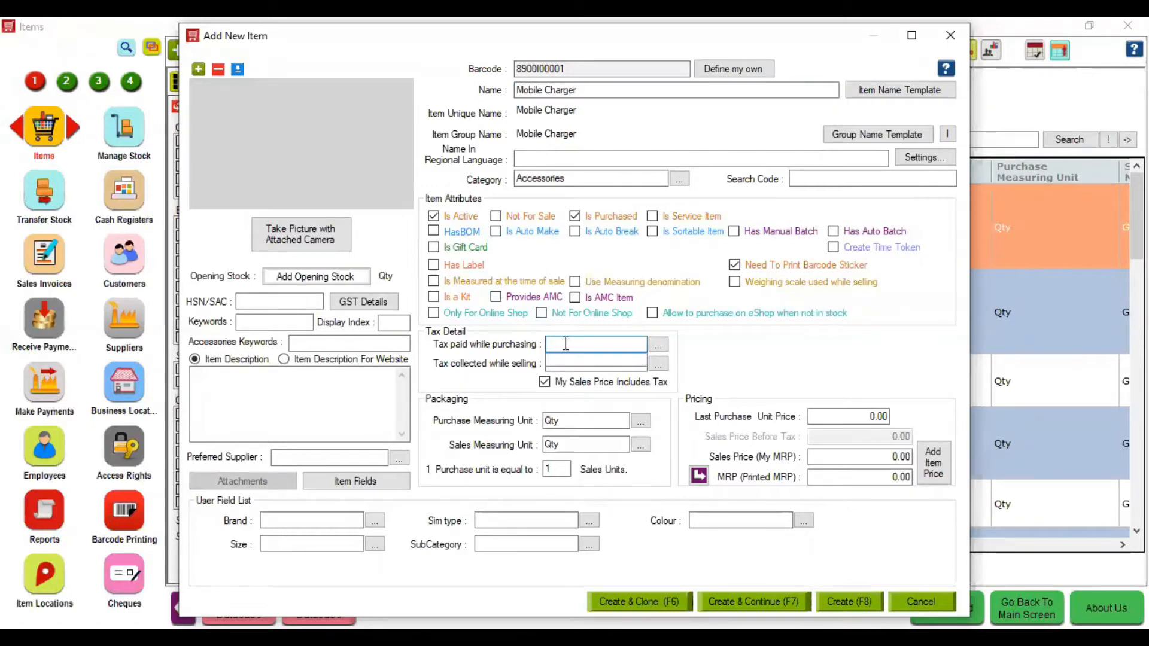
pyautogui.write('GST (Inter State')
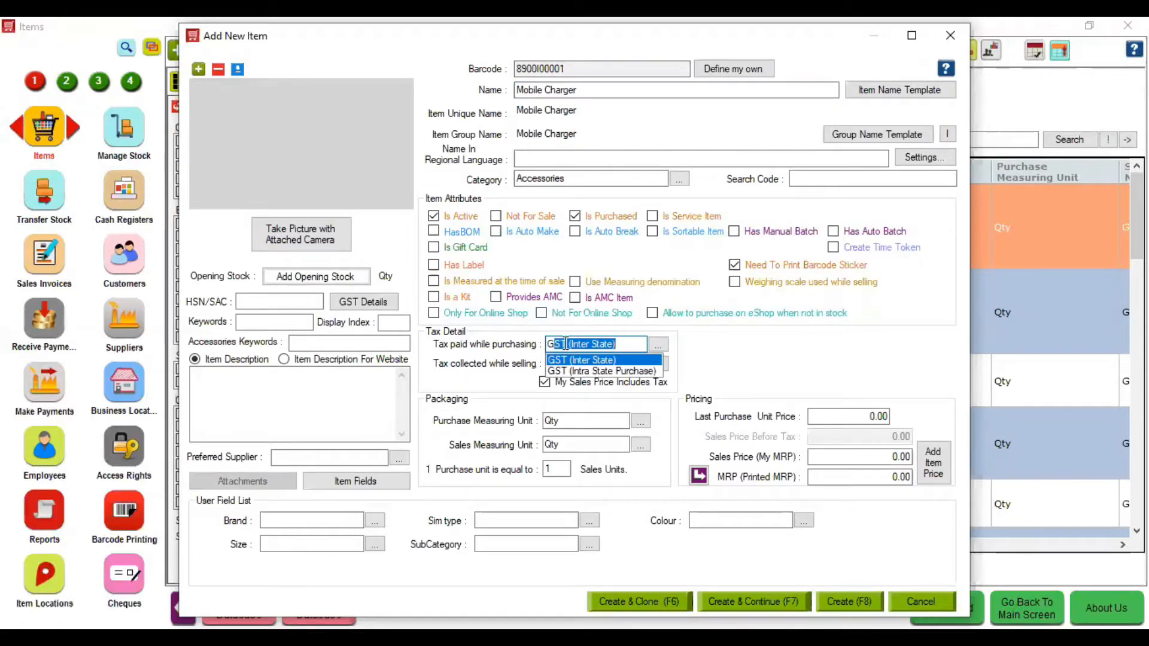
pyautogui.press('Tab')
pyautogui.write('g')
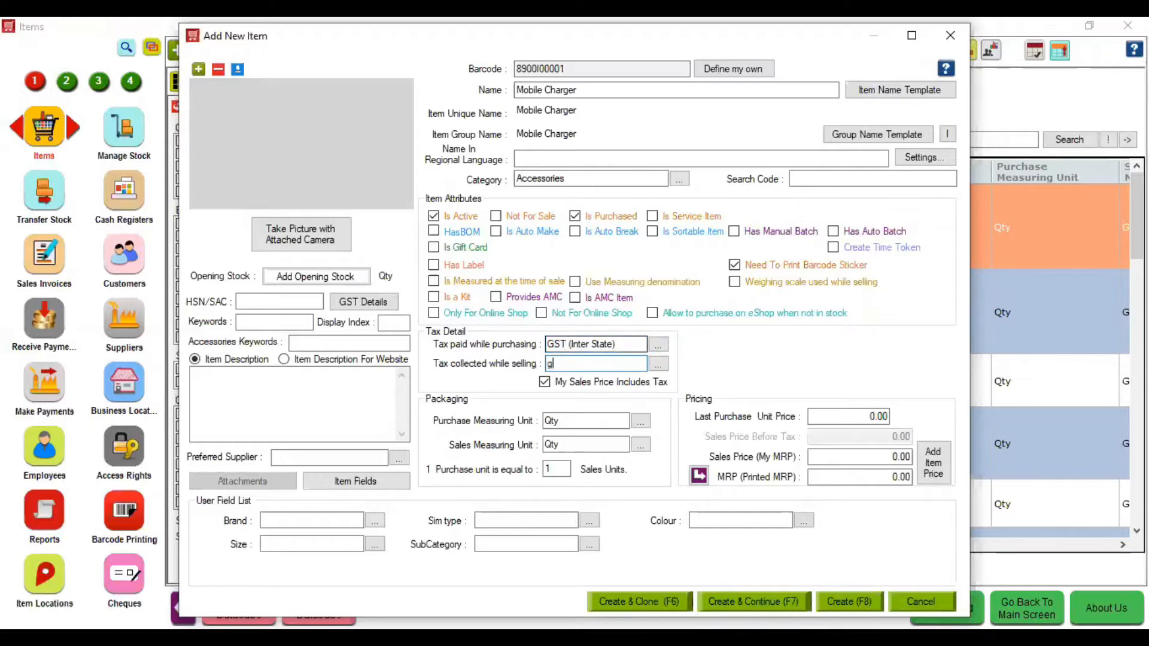
pyautogui.press('Tab')
# - Enter sales price 1,200, MRP 1,299, purchase price 800 and HSN/SAC 4456
pyautogui.click(869, 457)
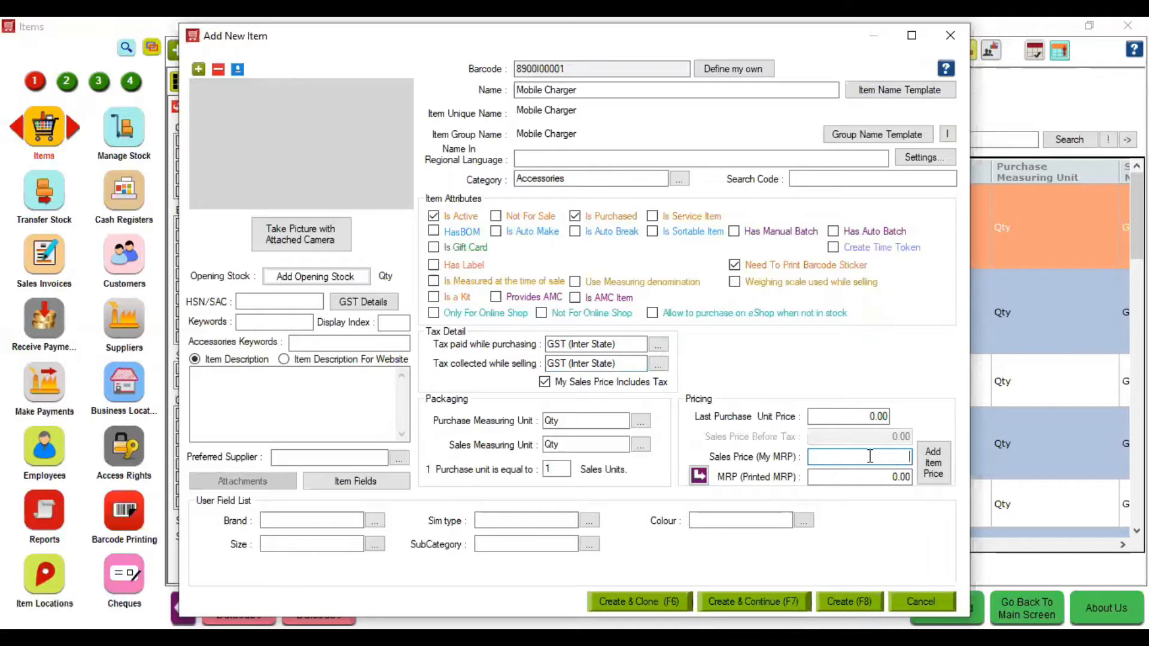
pyautogui.write('1200')
pyautogui.press('Tab')
pyautogui.write('1299')
pyautogui.click(859, 417)
pyautogui.press('BackSpace')
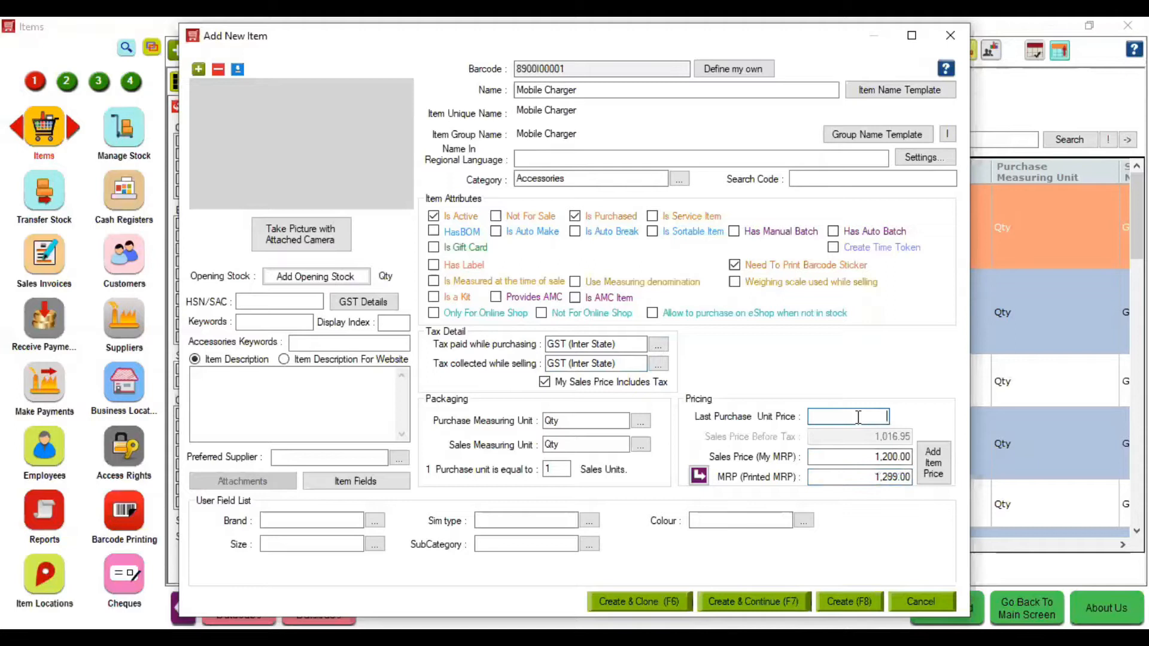
pyautogui.write('800')
pyautogui.click(286, 518)
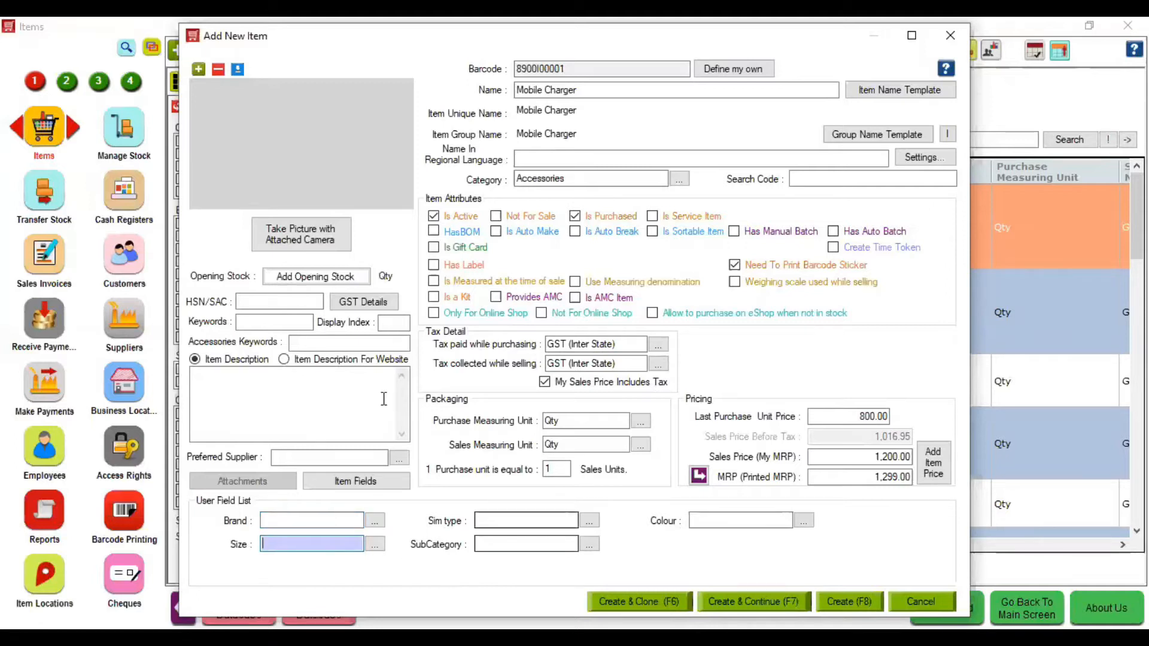
pyautogui.click(286, 300)
pyautogui.write('4456')
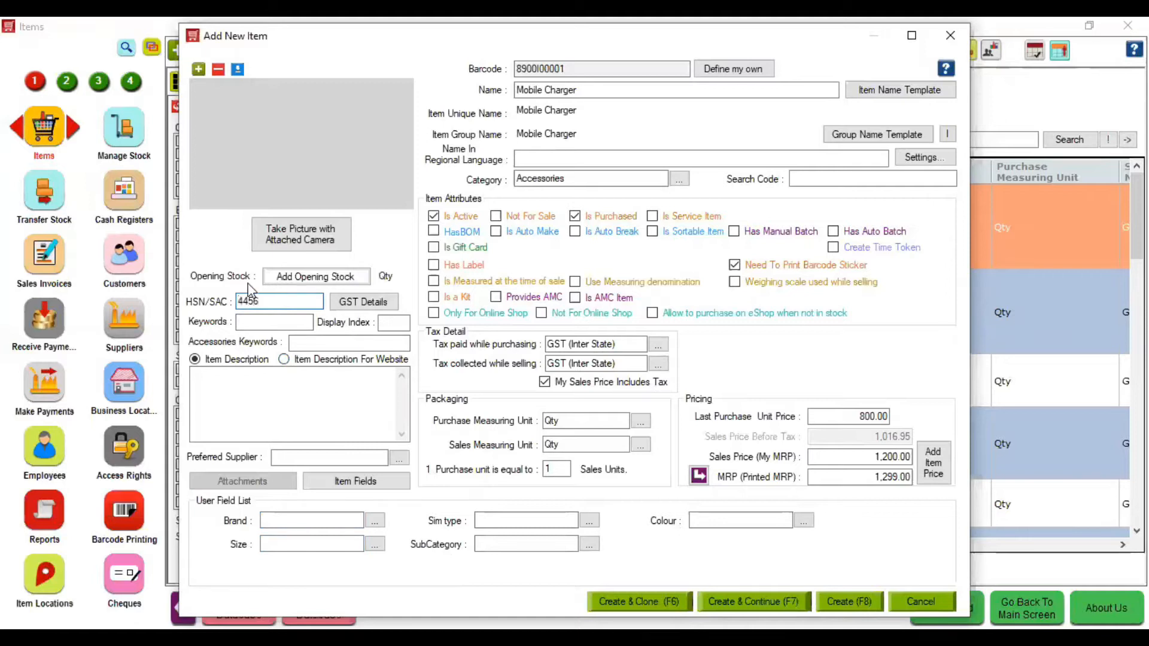
# - Add an opening stock of 10 units at Hyper Drive Mobile Store for Mobile Charger
pyautogui.click(290, 279)
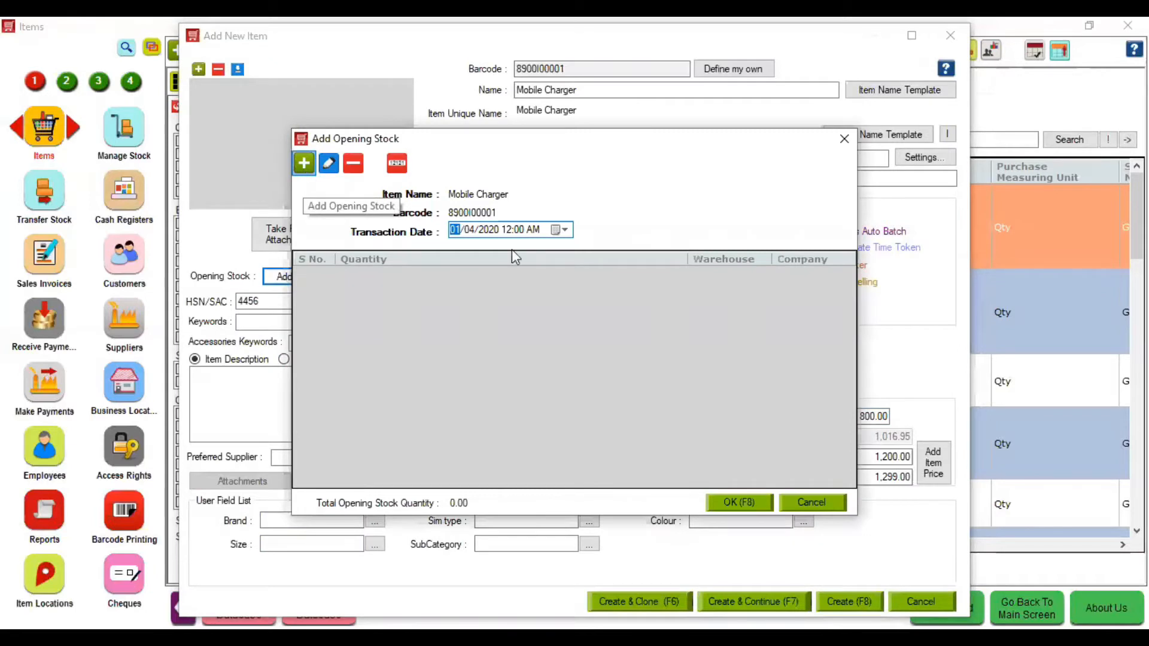
pyautogui.press('Down')
pyautogui.press('Tab')
pyautogui.press('Down')
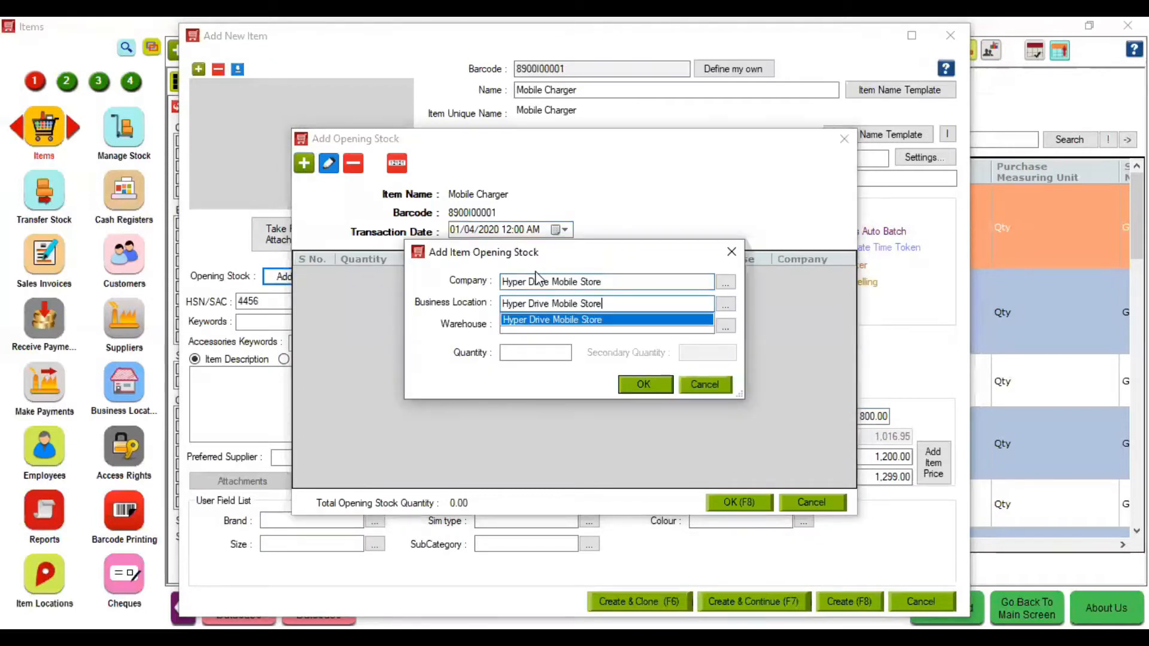
pyautogui.press('Tab')
pyautogui.press('Down')
pyautogui.press('Tab')
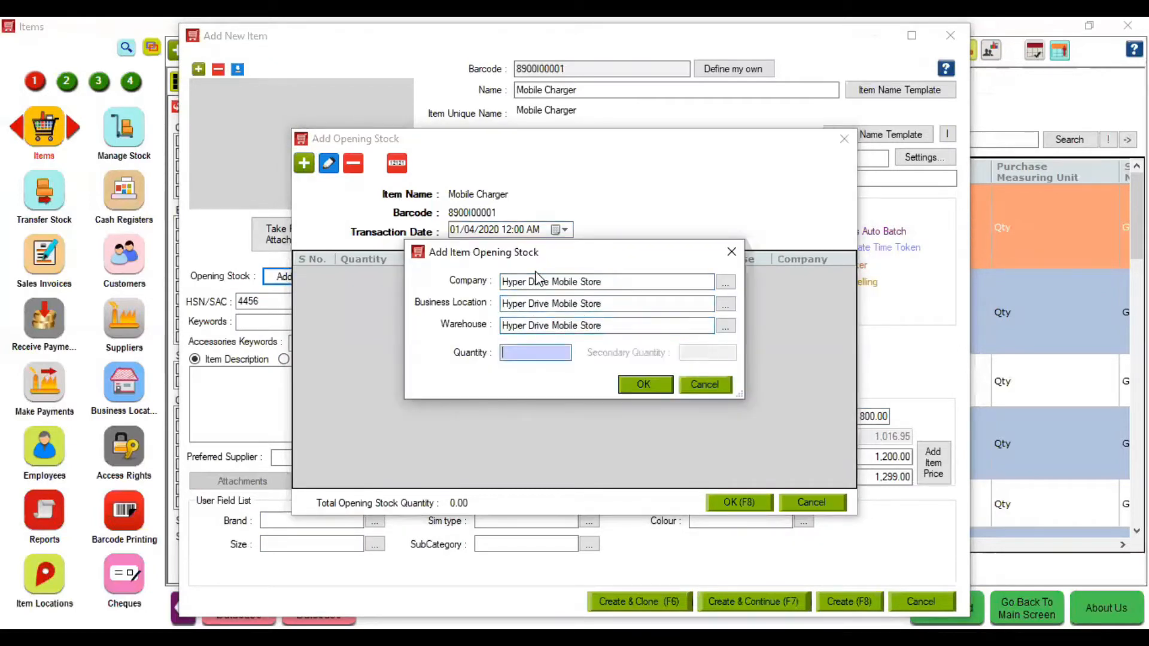
pyautogui.write('10')
pyautogui.click(655, 390)
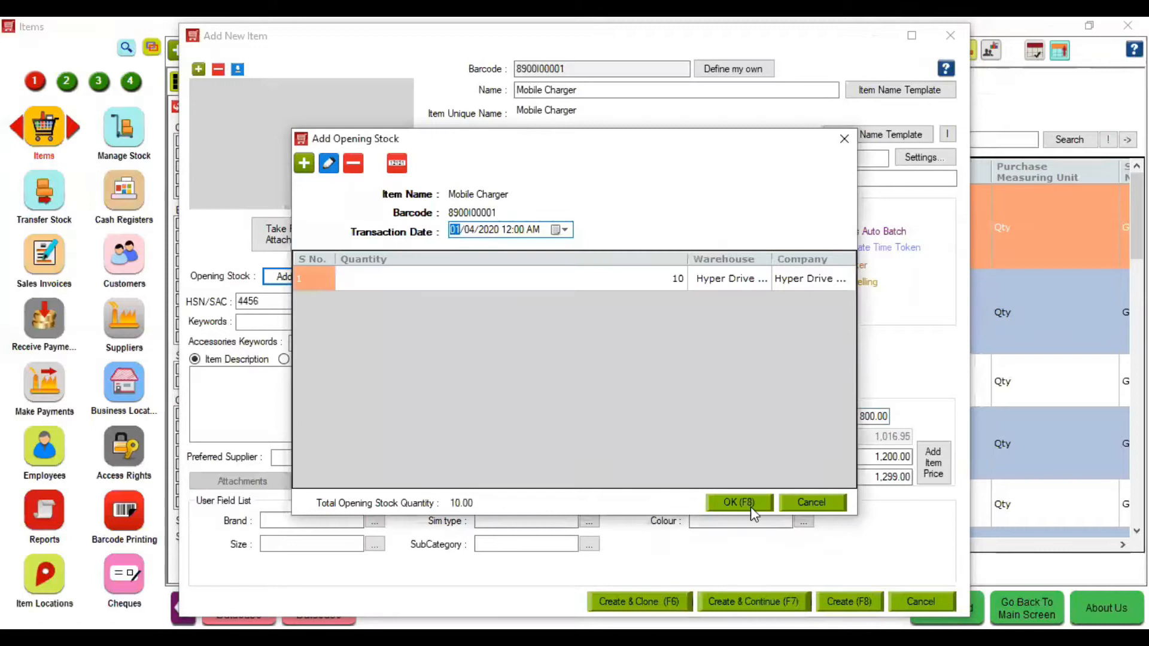
pyautogui.click(751, 507)
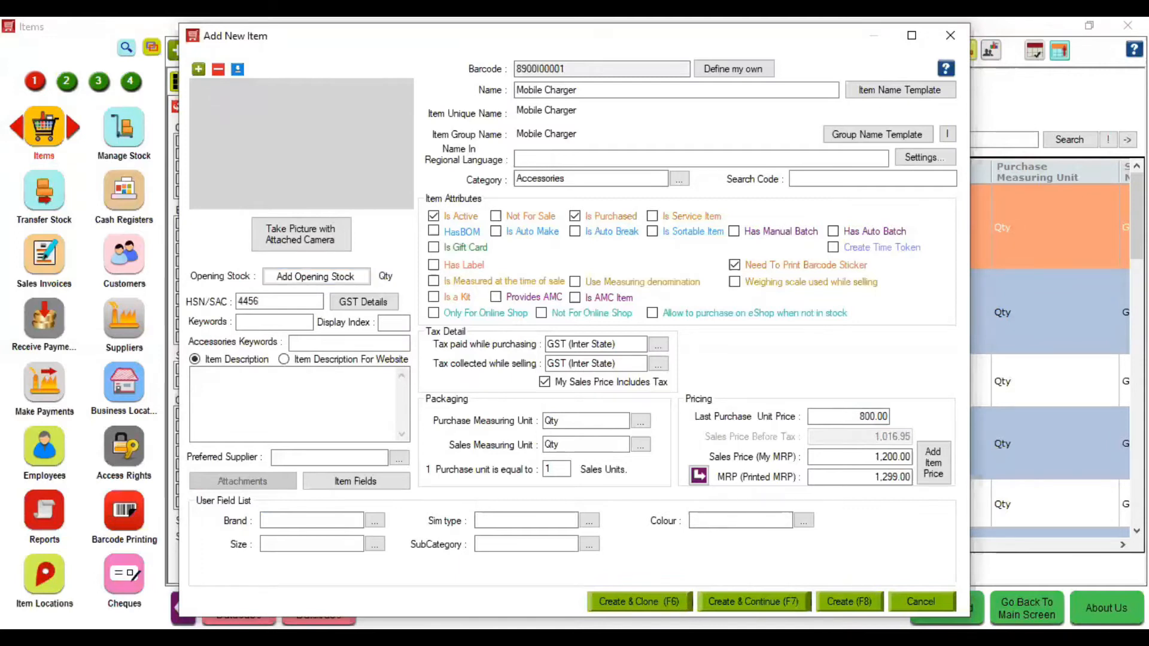
# - Save Mobile Charger and start new item 'Honor Holy Plus 2' with generated barcode 8900I00002
pyautogui.press('F8')
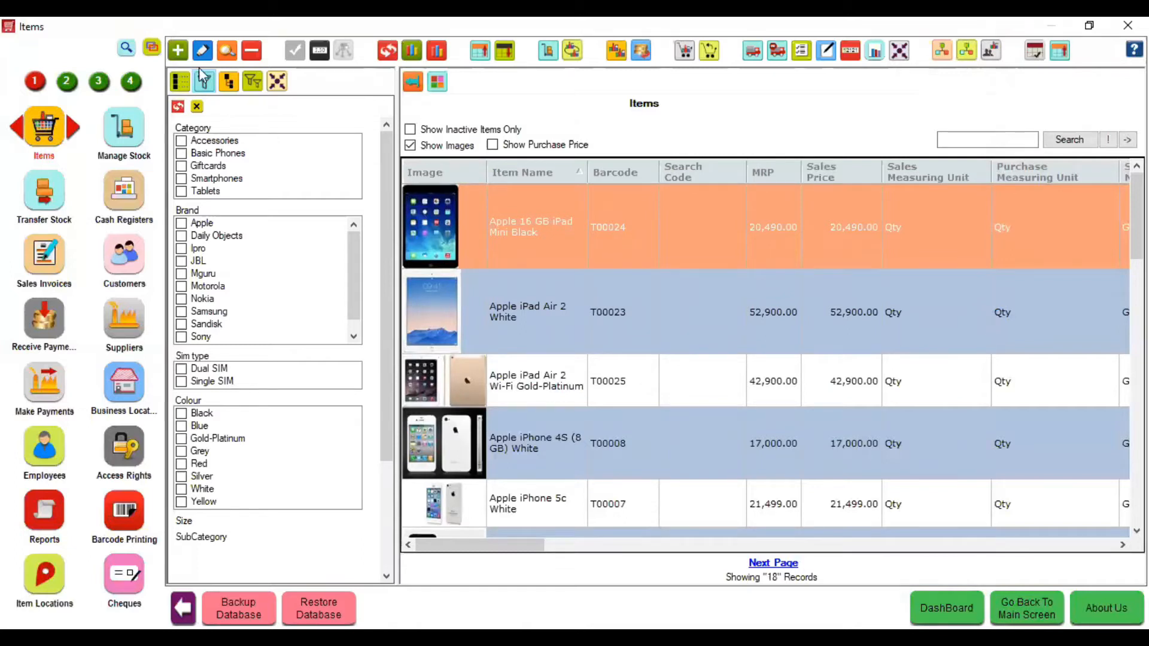
pyautogui.click(179, 55)
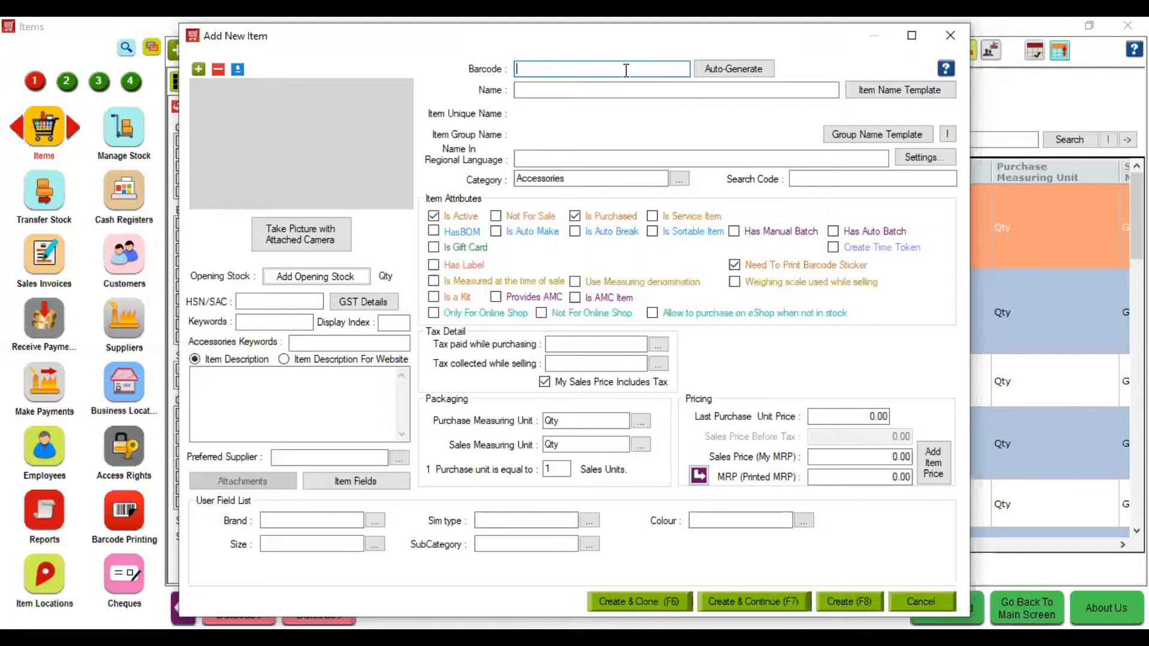
pyautogui.write('989898989')
pyautogui.press('Tab')
pyautogui.click(719, 69)
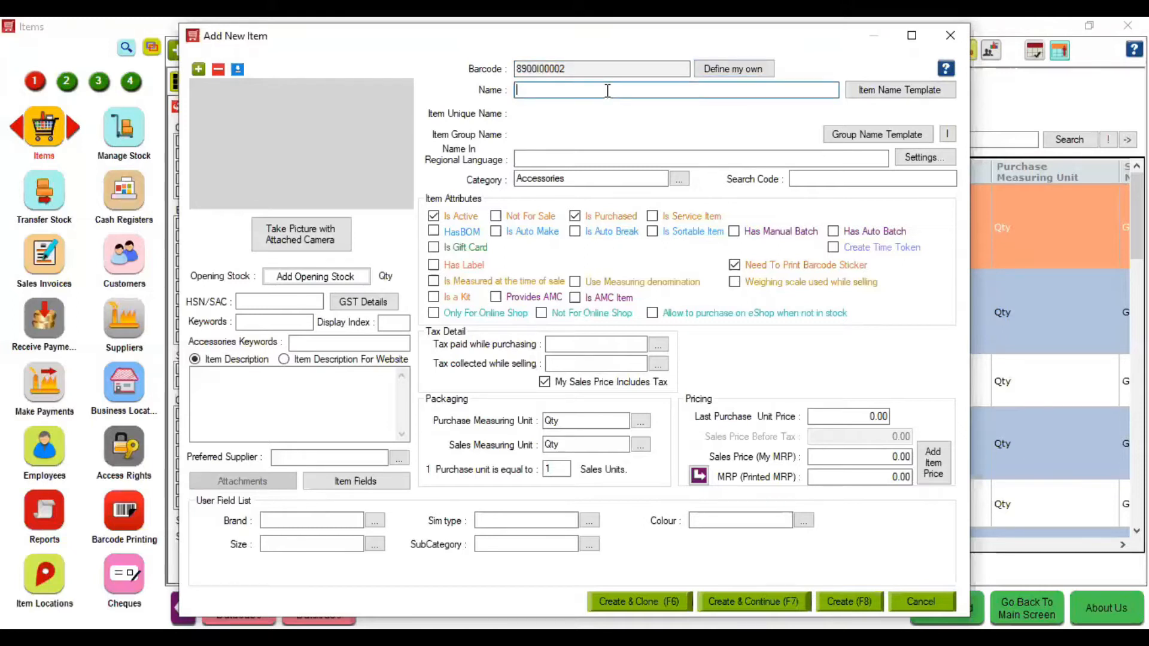
pyautogui.write('Ho')
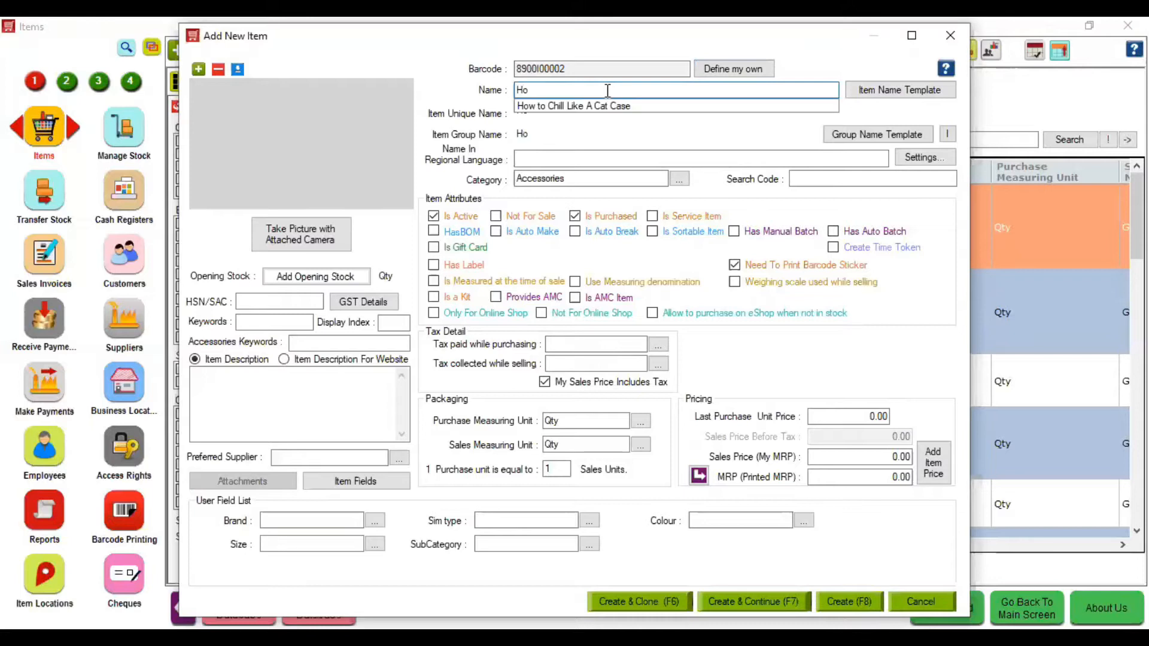
pyautogui.write('nor')
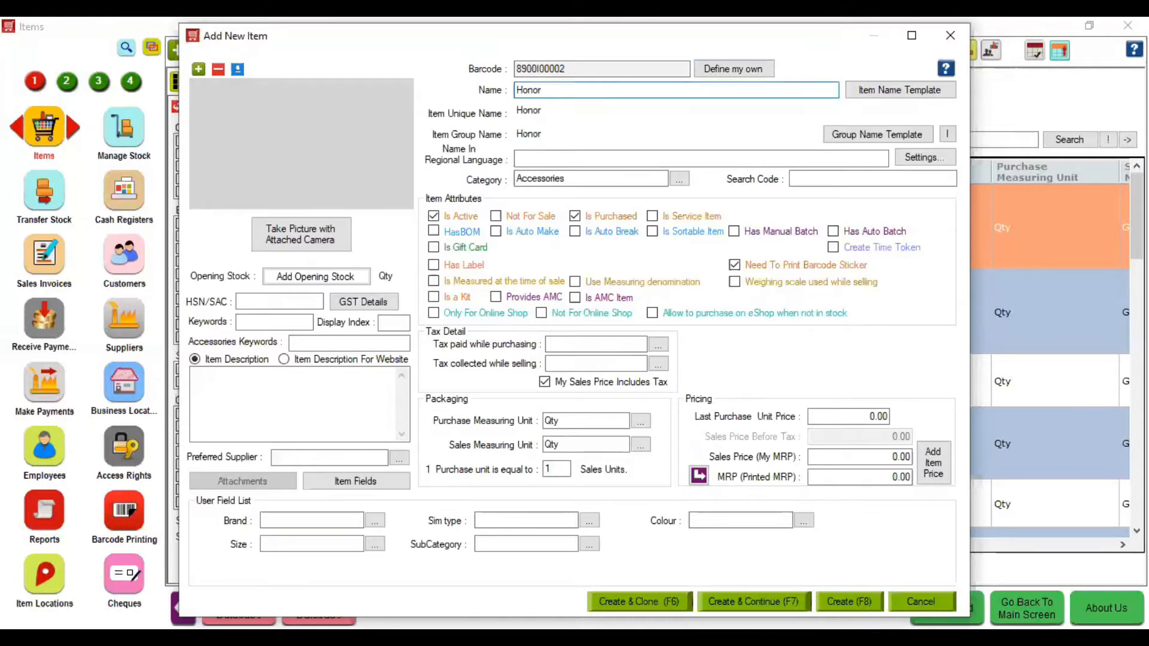
pyautogui.write(' Holy Plus 2')
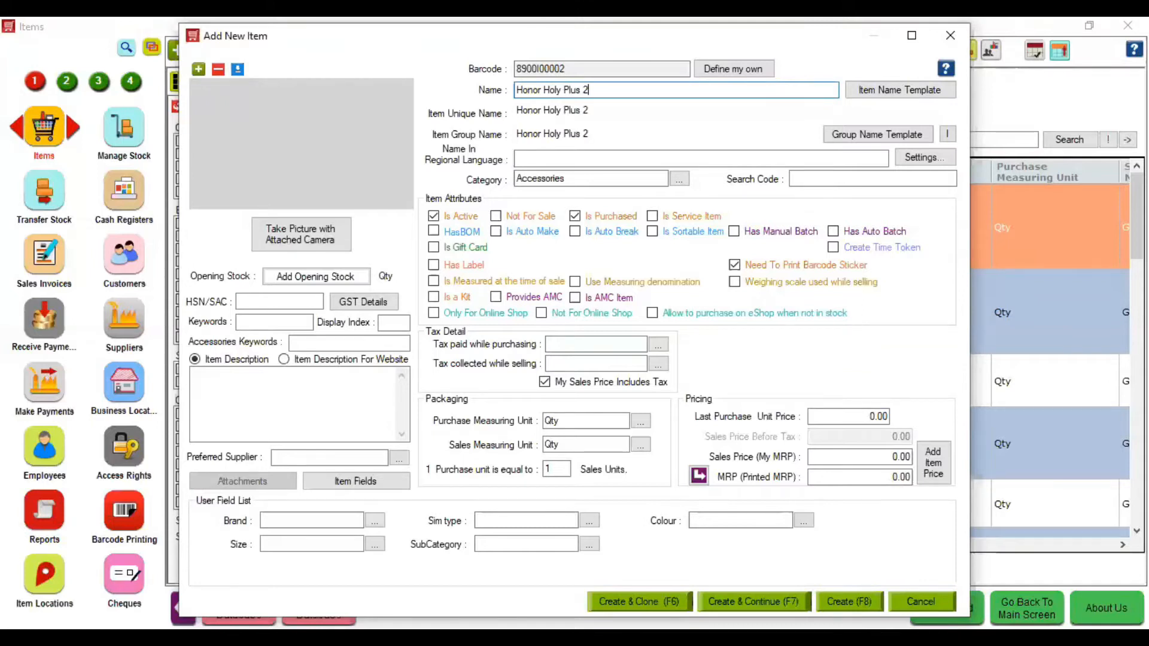
# - Set the new item's category to Smartphones
pyautogui.click(584, 177)
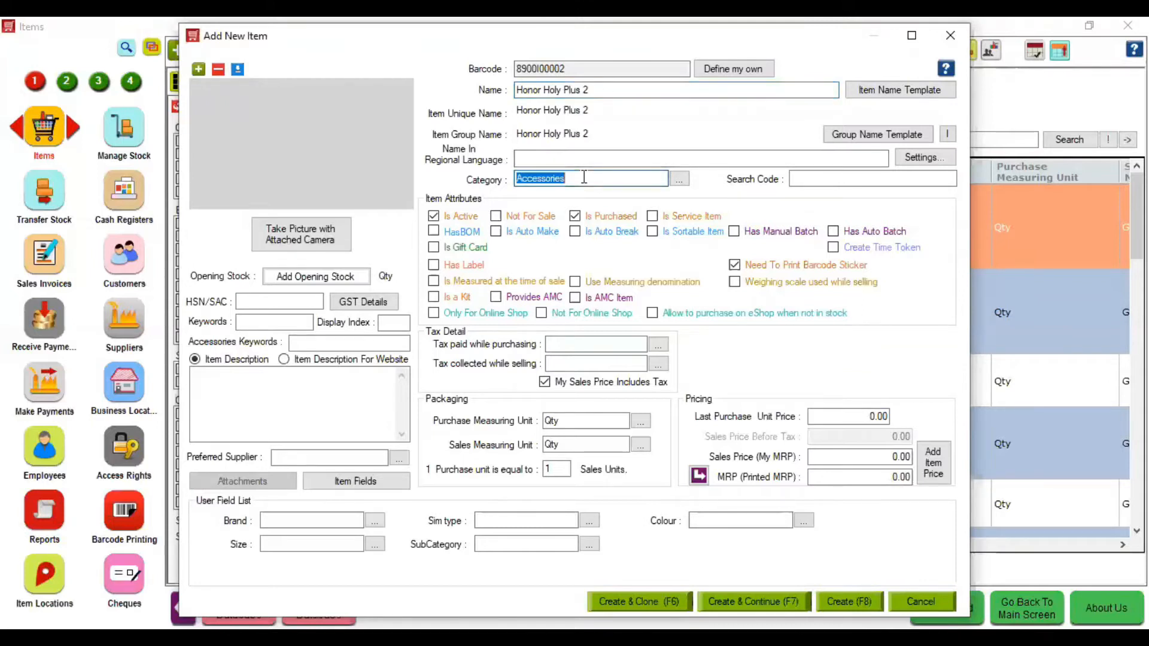
pyautogui.click(584, 177)
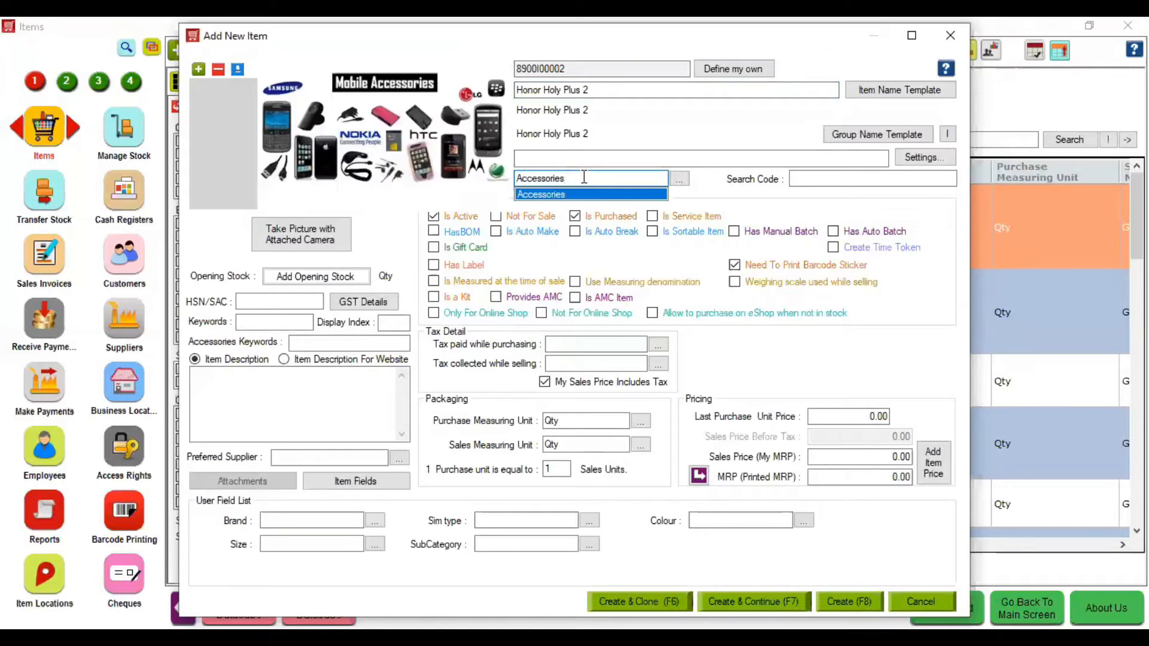
pyautogui.hotkey('shift', 'Left')
pyautogui.hotkey('shift', 'Left')
pyautogui.hotkey('shift', 'Left')
pyautogui.hotkey('shift', 'Left')
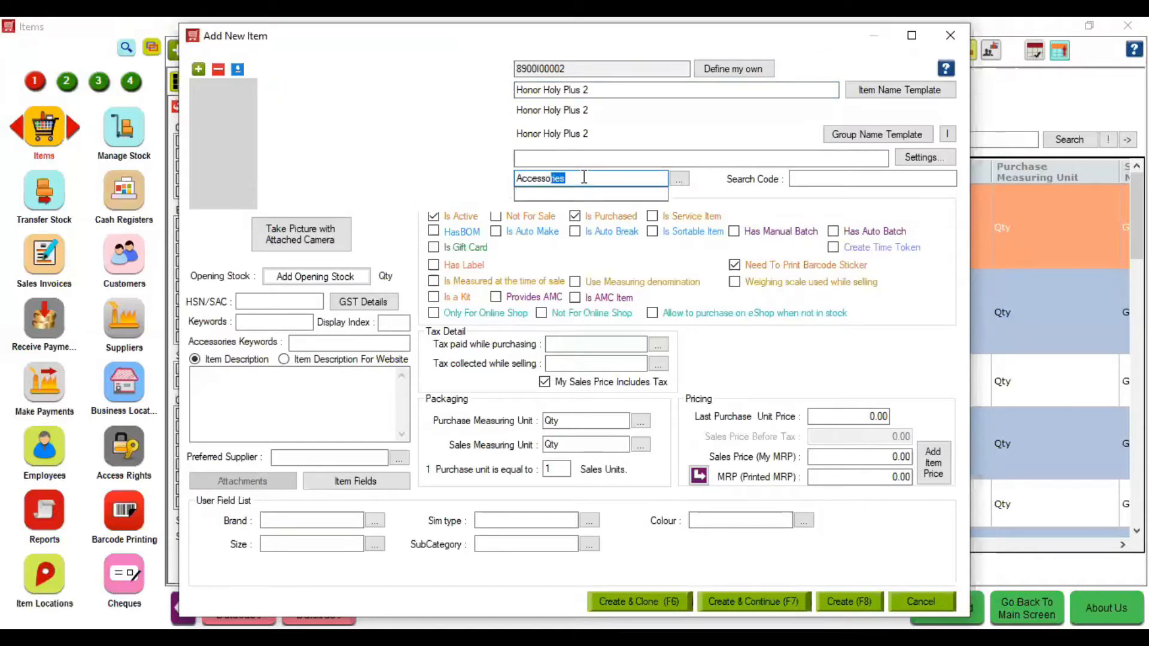
pyautogui.hotkey('shift', 'Left')
pyautogui.click(608, 177)
pyautogui.doubleClick(608, 177)
pyautogui.write('S')
pyautogui.press('Tab')
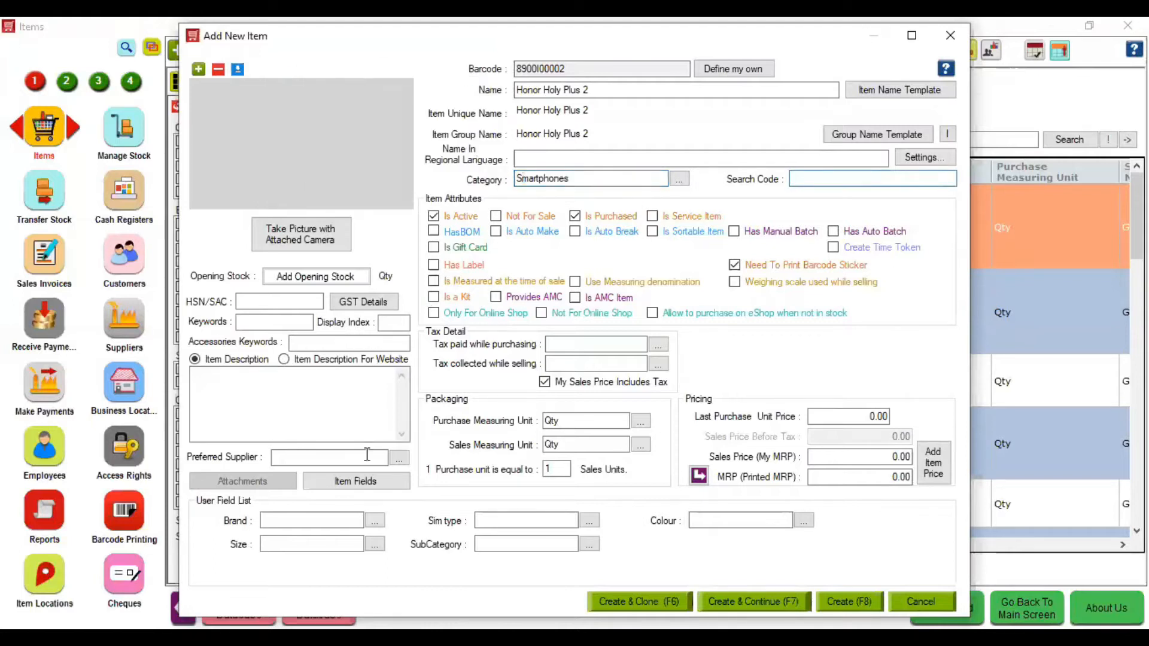
# - Create and assign the brand Honor, and choose Dual SIM as SIM type
pyautogui.click(308, 518)
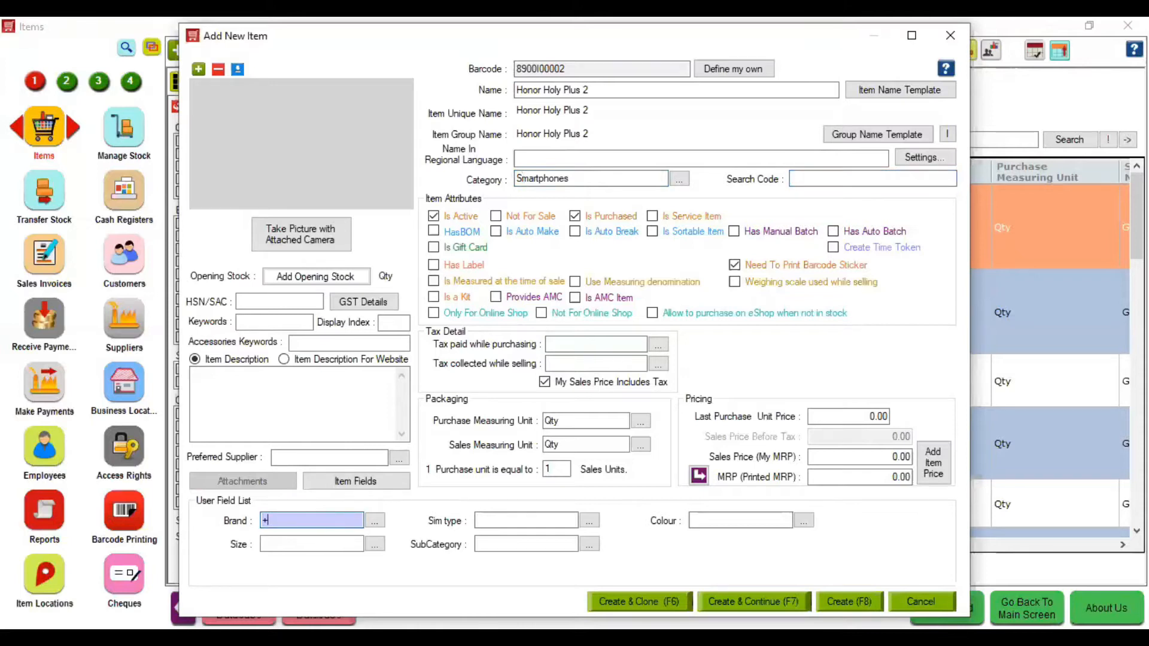
pyautogui.doubleClick(264, 520)
pyautogui.write('Honor')
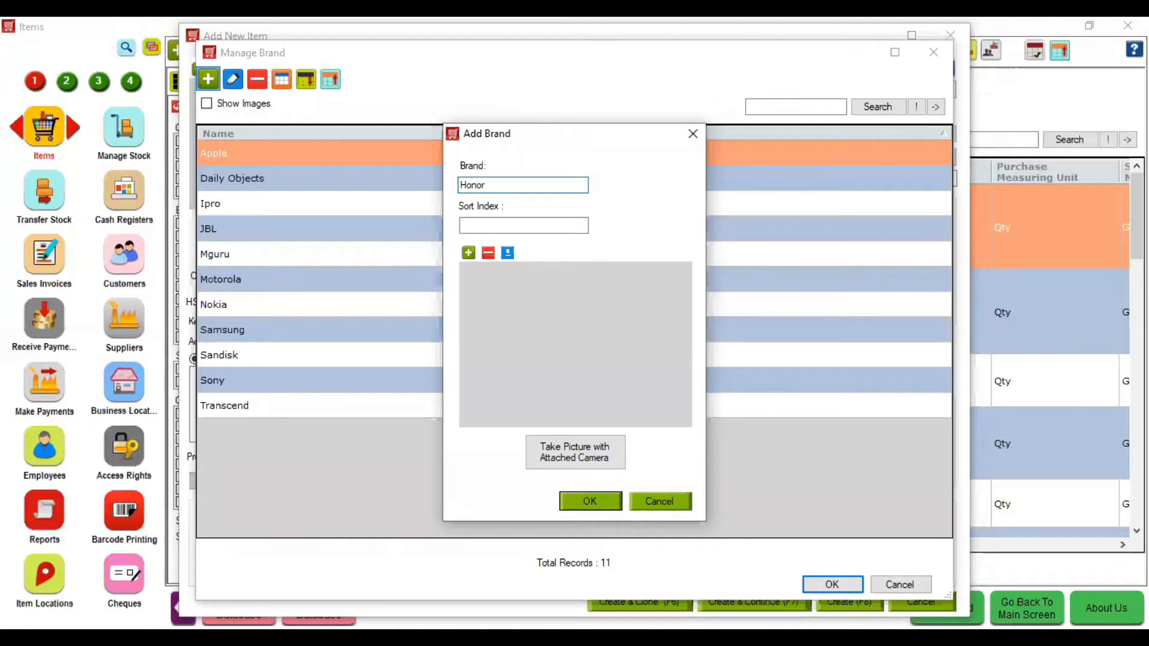
pyautogui.press('Return')
pyautogui.press('Tab')
pyautogui.write('Dual SIM')
pyautogui.press('Down')
pyautogui.press('Tab')
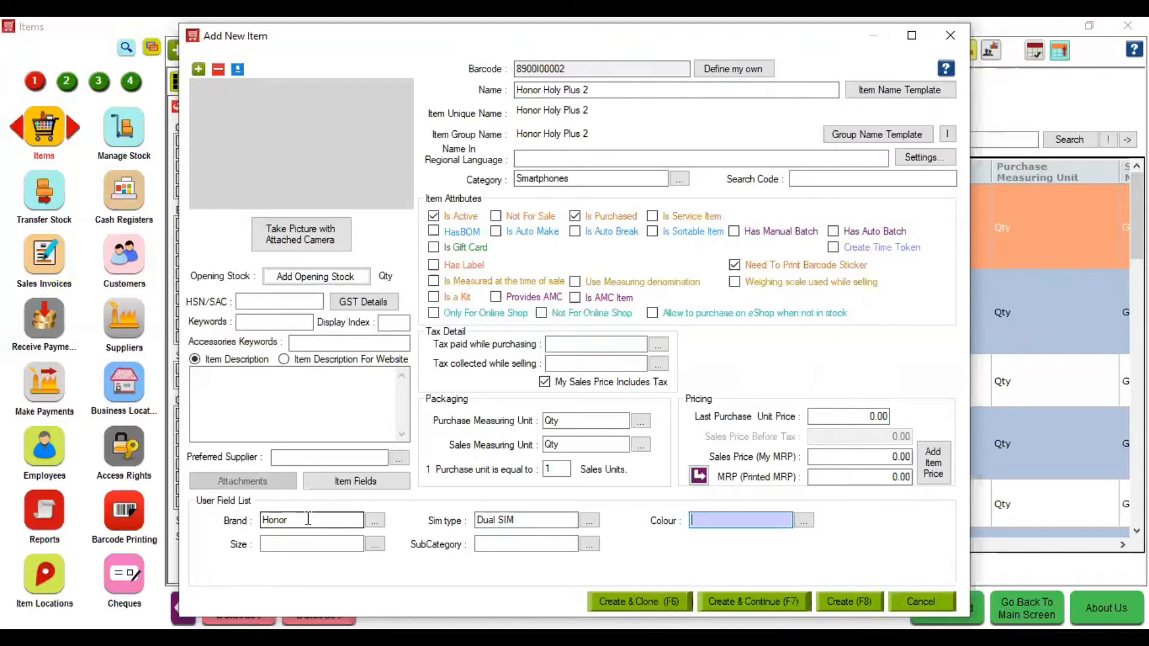
# - Add and assign the new colour Golden and the new size 5.7Inch
pyautogui.write('+')
pyautogui.write('Golden')
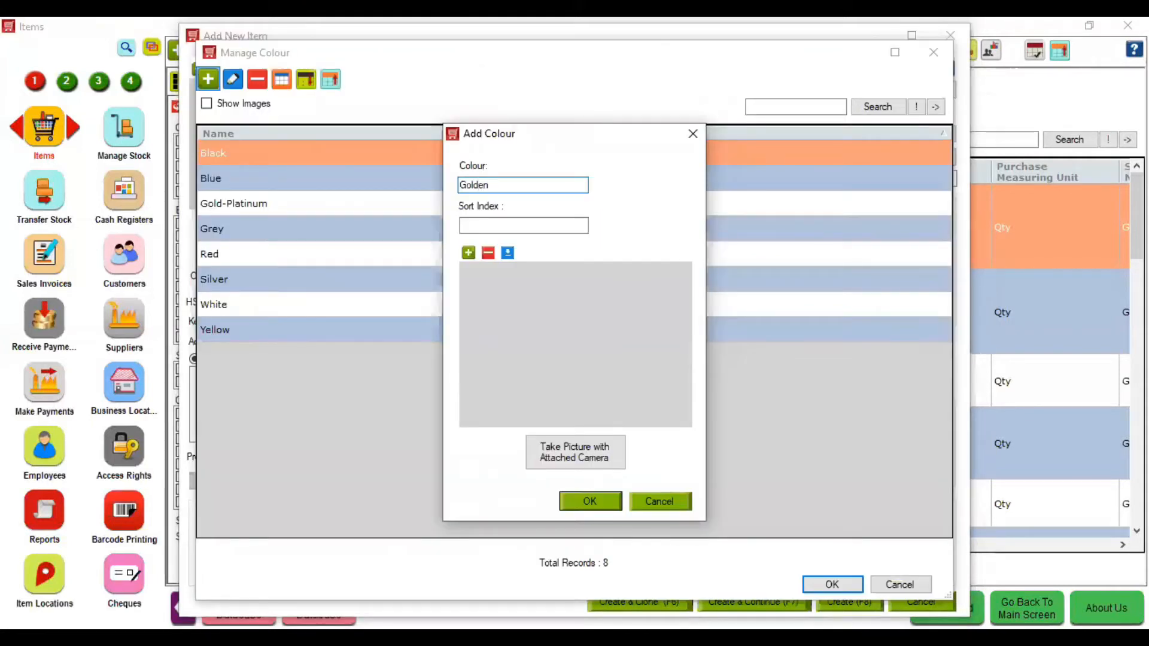
pyautogui.press('Return')
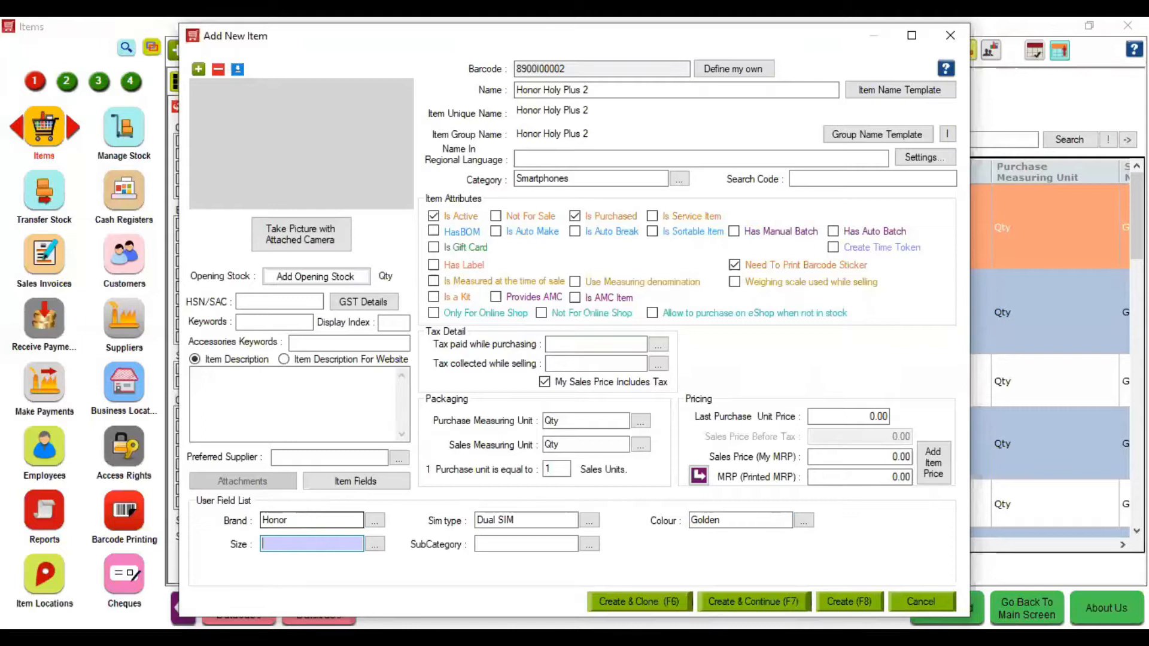
pyautogui.press('Return')
pyautogui.write('5.8')
pyautogui.press('BackSpace')
pyautogui.write('7')
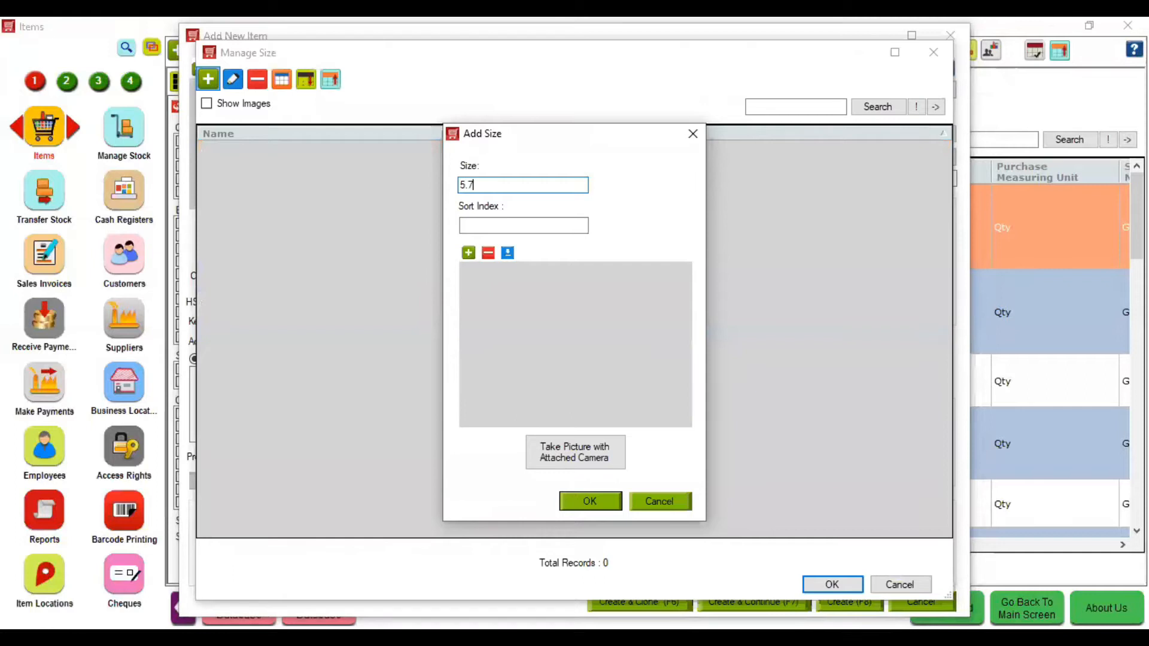
pyautogui.write('Inch')
pyautogui.press('Return')
pyautogui.press('Return')
pyautogui.click(510, 545)
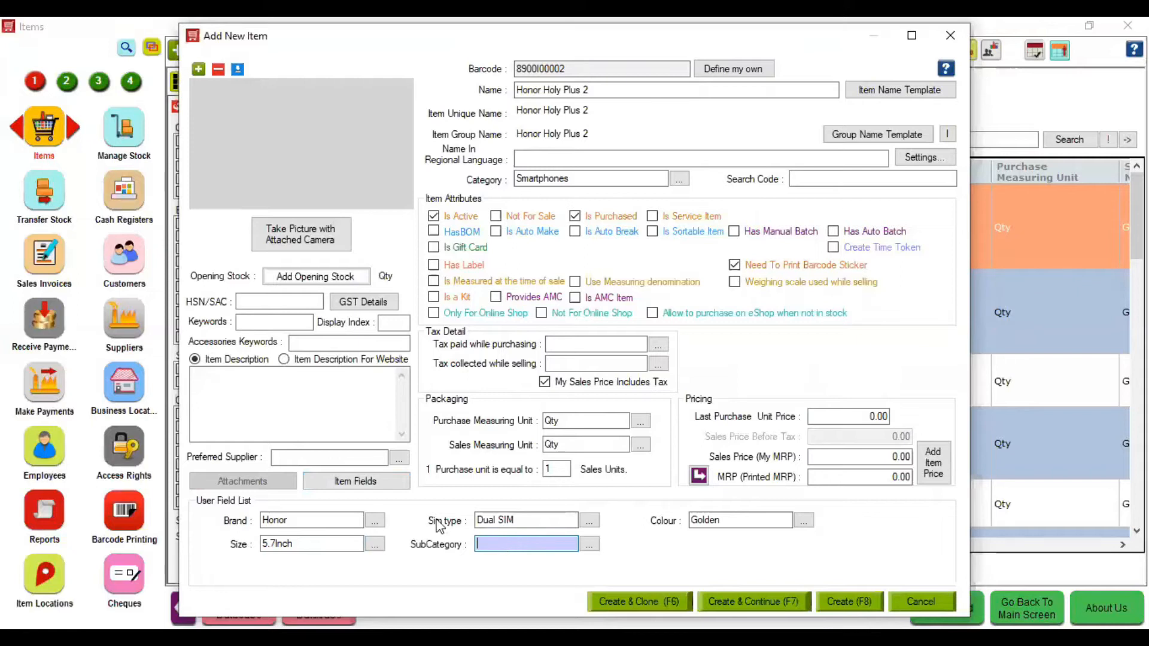
# - Write the Honor Holy Plus 2 description as two lines: 'Processor' and 'Camer 5'
pyautogui.click(272, 387)
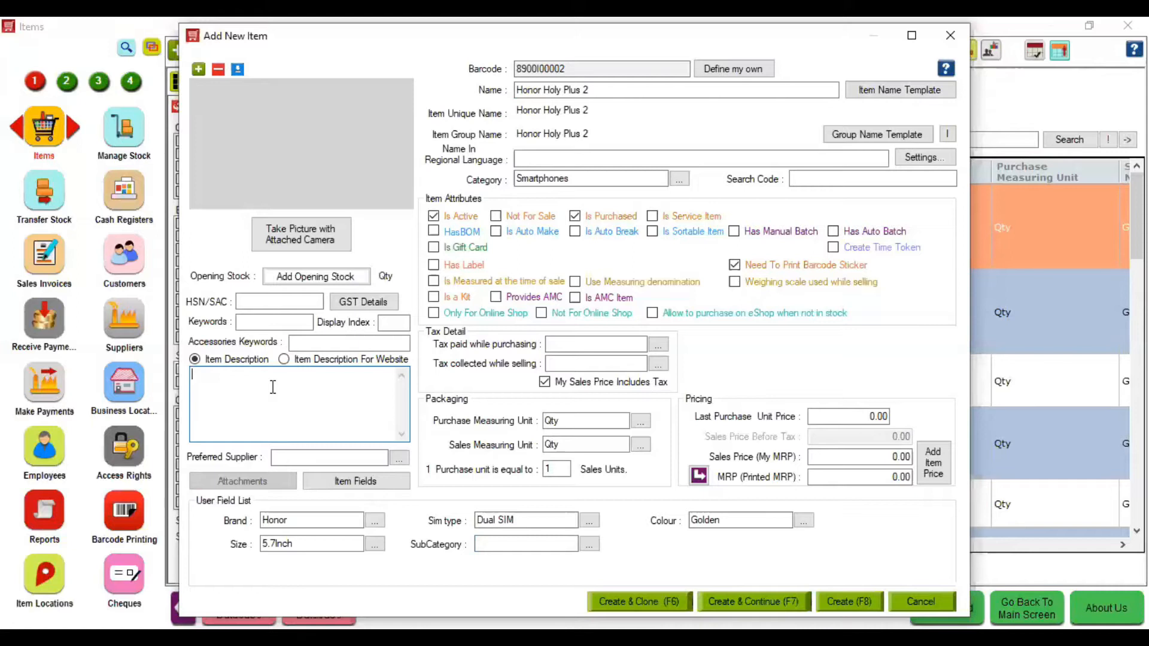
pyautogui.write('Processor')
pyautogui.press('Return')
pyautogui.write('Camer 5')
pyautogui.click(596, 346)
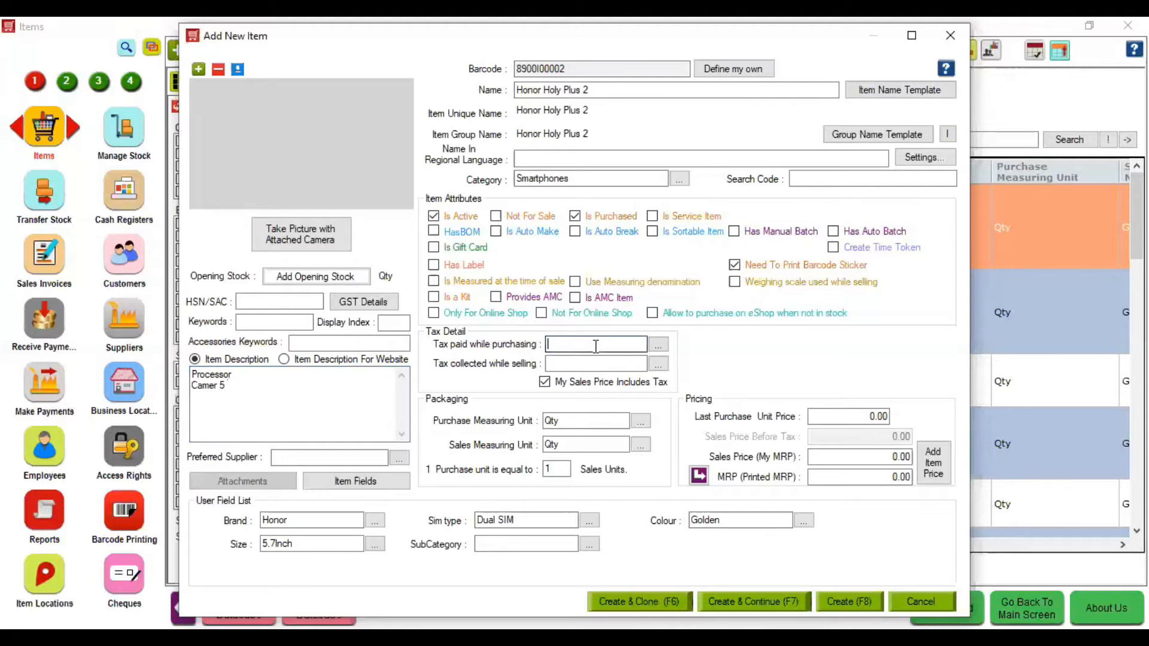
# - Create a new tax named CGST 6 at 6%
pyautogui.click(665, 346)
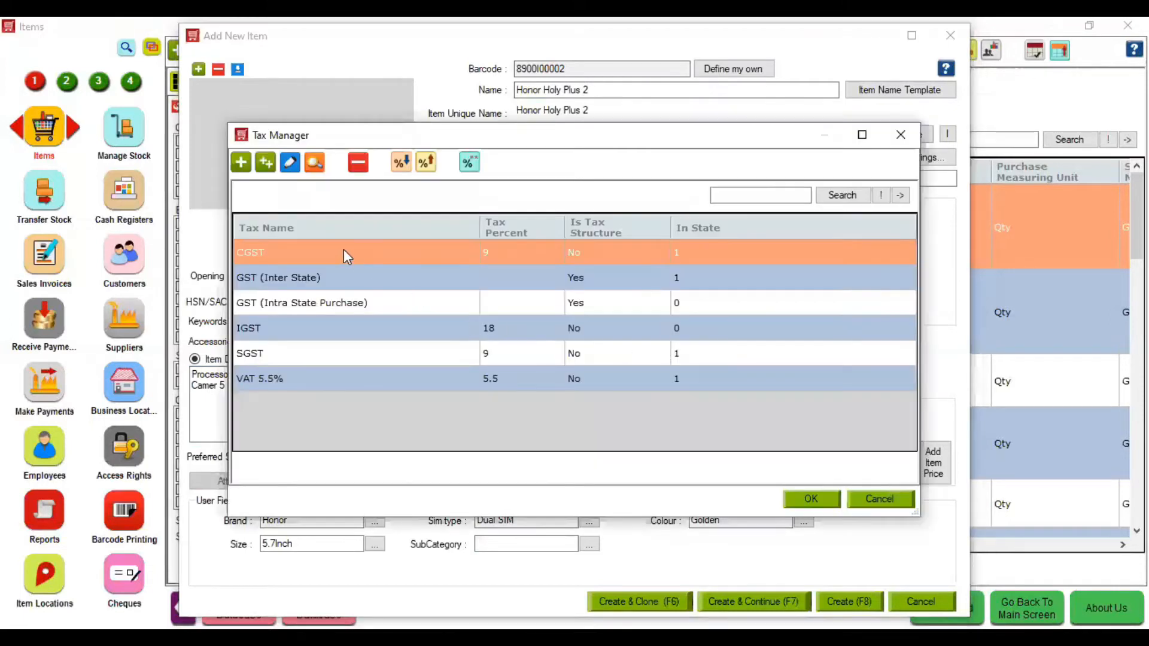
pyautogui.click(241, 163)
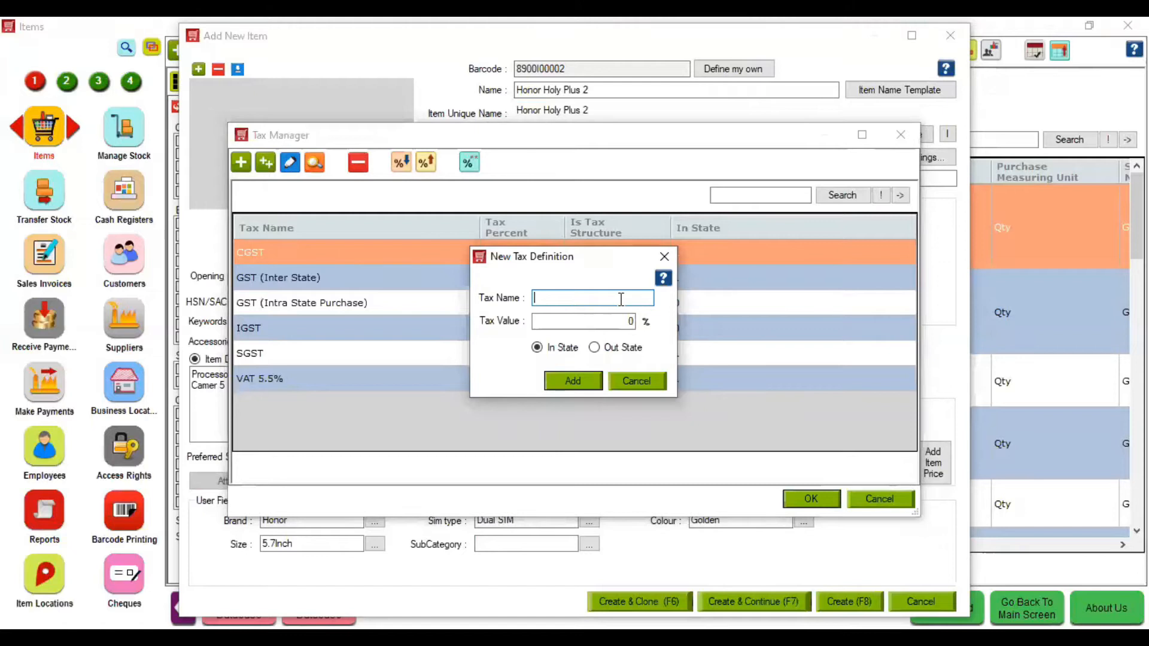
pyautogui.write('CGST 6')
pyautogui.click(621, 314)
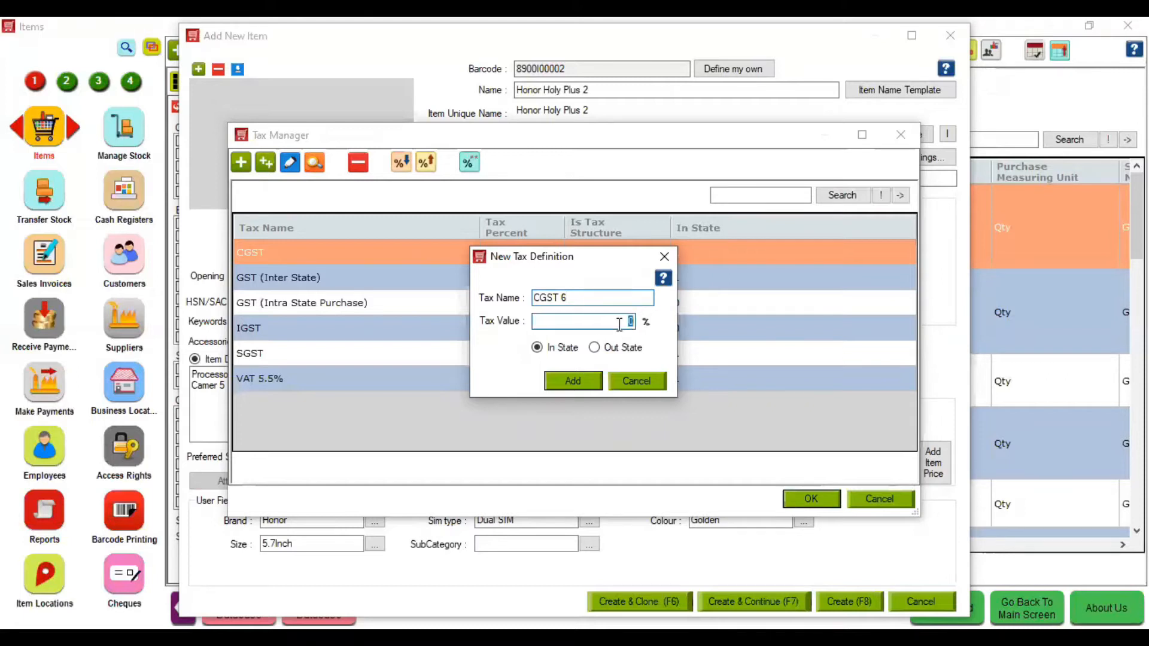
pyautogui.write('6')
pyautogui.press('Return')
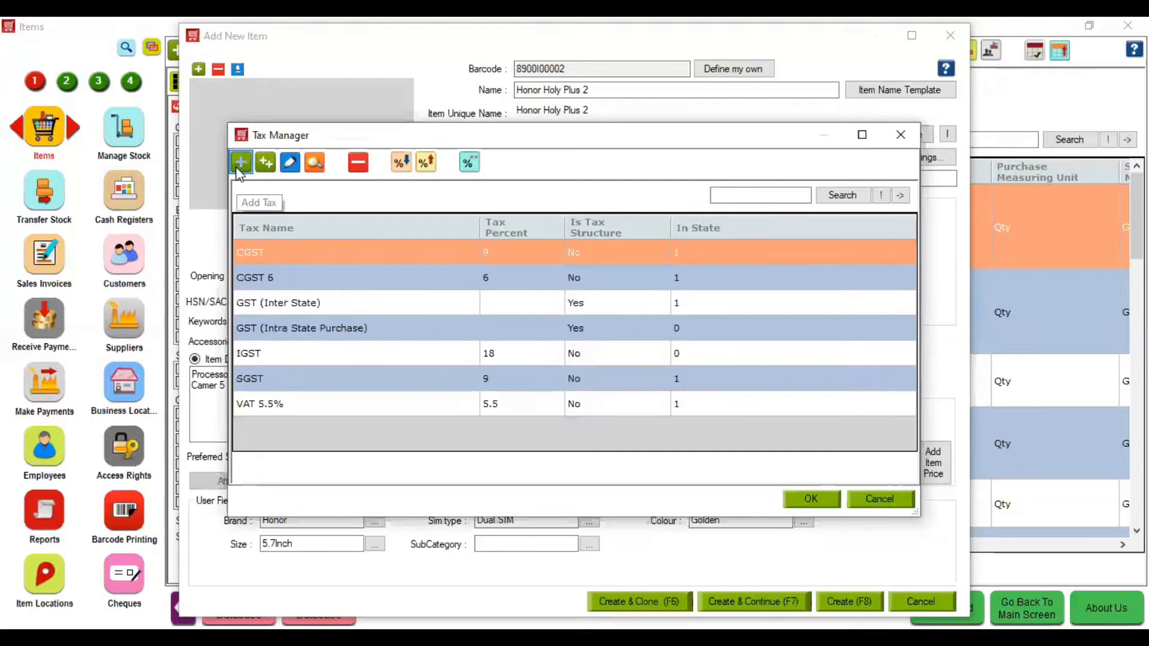
# - Create a new tax named SGST 6 at 6%
pyautogui.click(238, 171)
pyautogui.write('SGST 6')
pyautogui.press('Tab')
pyautogui.write('6')
pyautogui.click(586, 381)
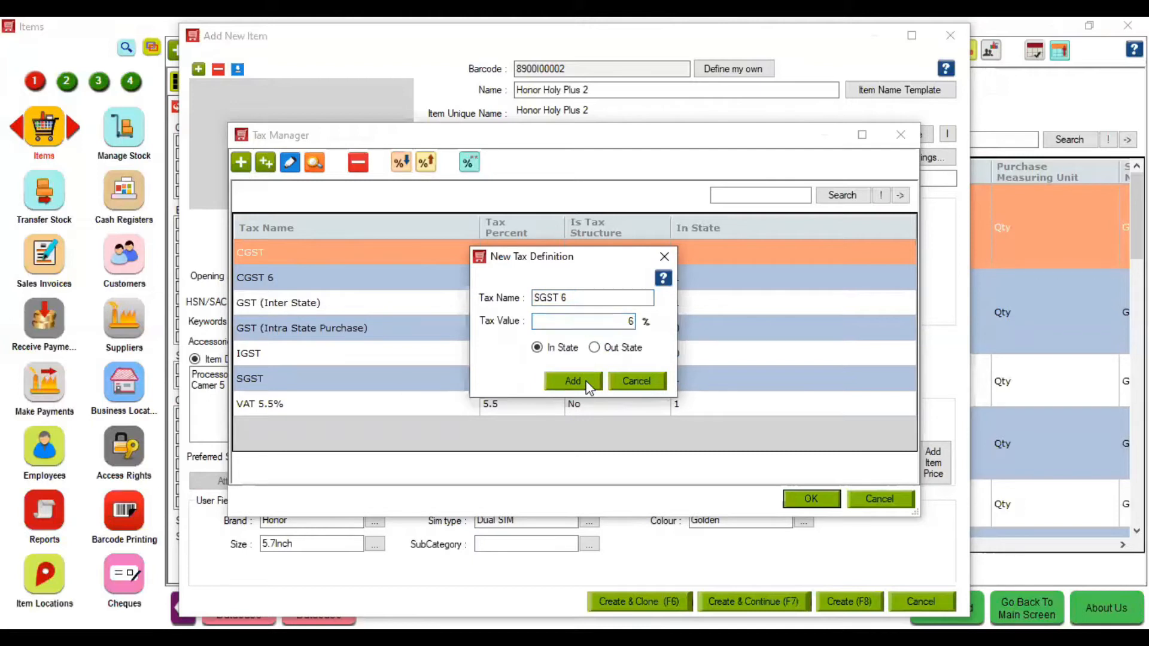
# - Start a GST 12 tax structure and add CGST 6 on calculation base A
pyautogui.click(269, 162)
pyautogui.write('GST ')
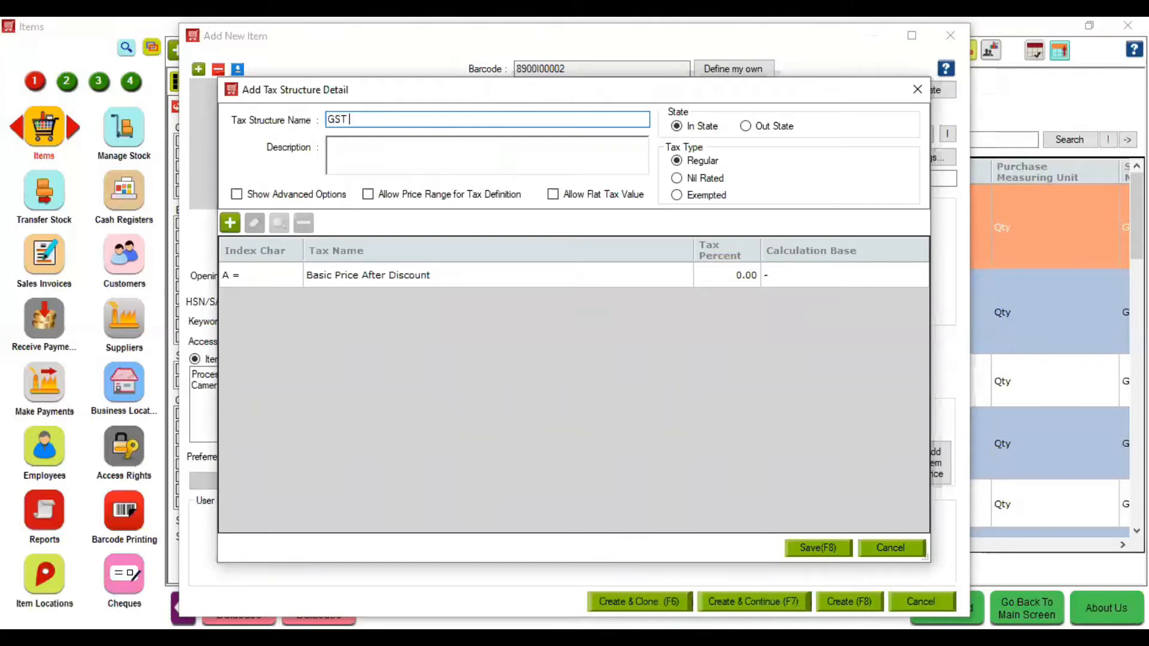
pyautogui.write('12')
pyautogui.click(231, 220)
pyautogui.click(623, 269)
pyautogui.write('CGST')
pyautogui.press('Down')
pyautogui.press('Tab')
pyautogui.write('A')
pyautogui.press('Return')
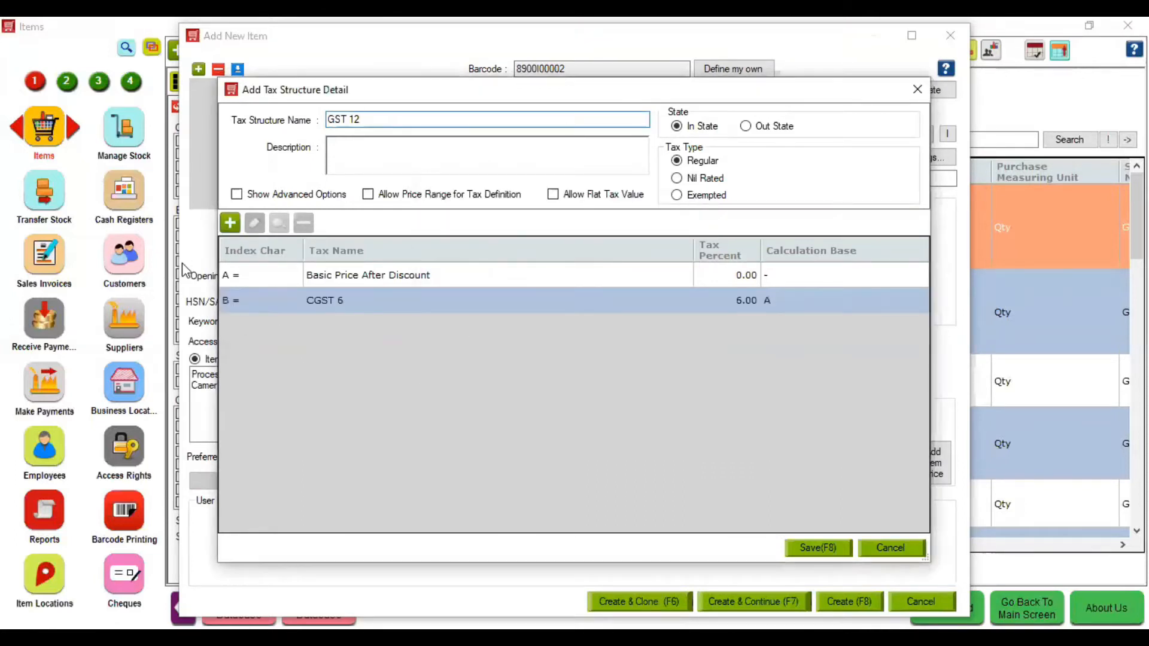
# - Add SGST 6 on calculation base A to GST 12 and save the structure
pyautogui.press('Insert')
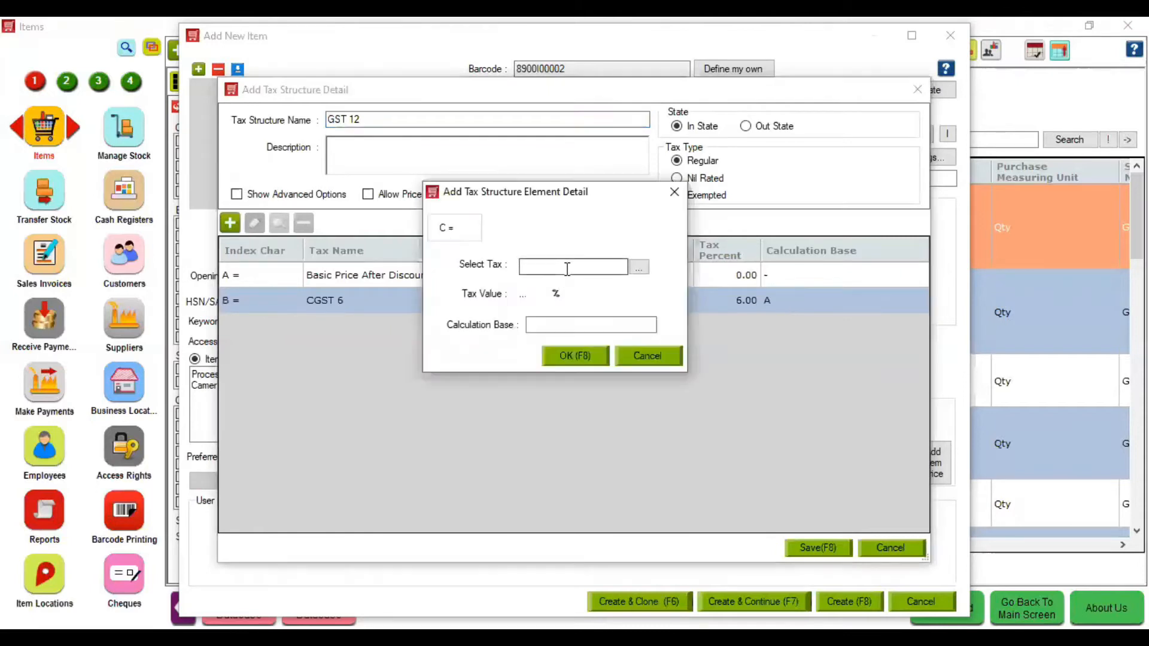
pyautogui.write('SGST')
pyautogui.press('Down')
pyautogui.press('Tab')
pyautogui.write('A')
pyautogui.press('Return')
pyautogui.click(806, 548)
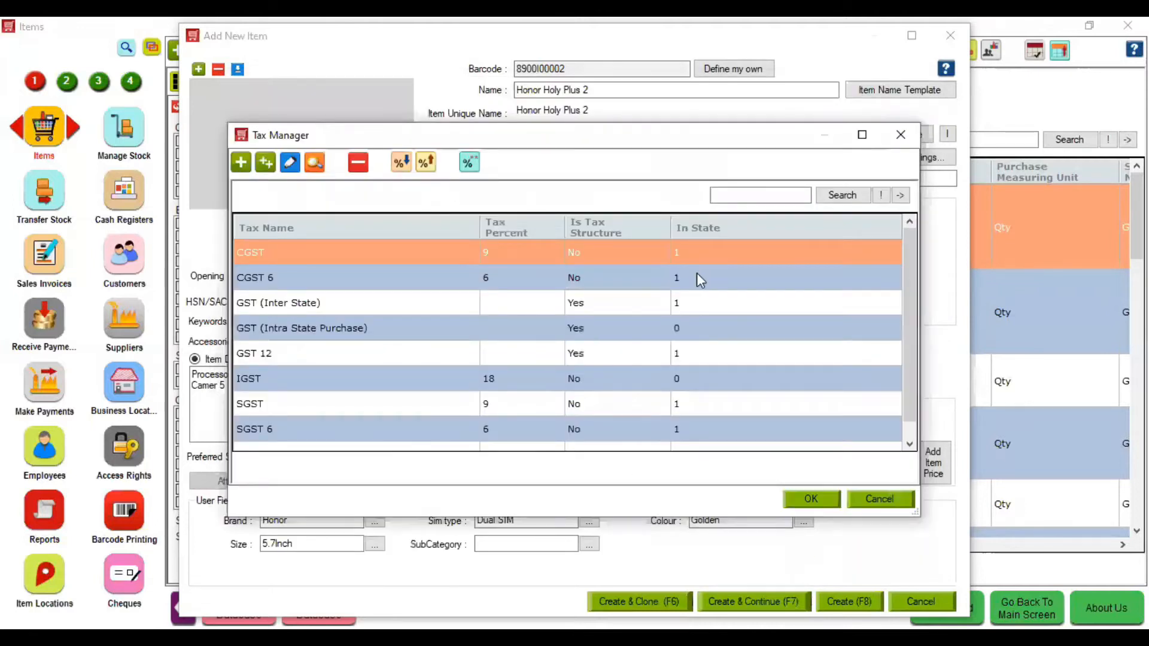
# - Close Tax Manager and pick GST 12 as the item's tax
pyautogui.click(911, 147)
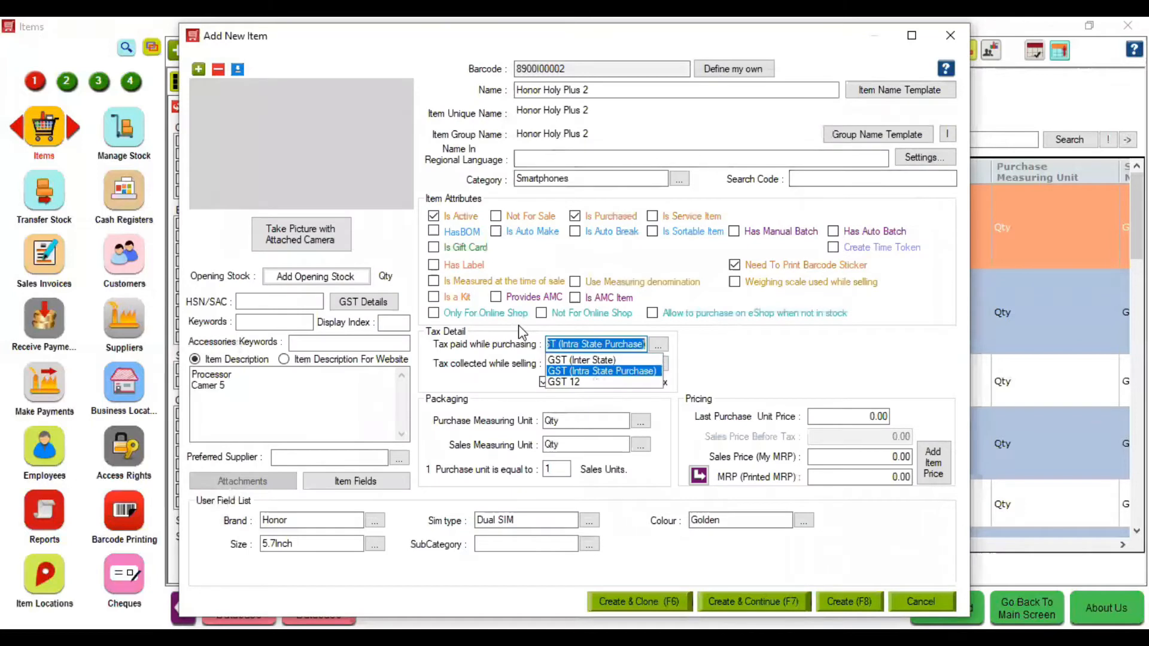
pyautogui.write('G')
pyautogui.press('Down')
pyautogui.press('Down')
pyautogui.press('Return')
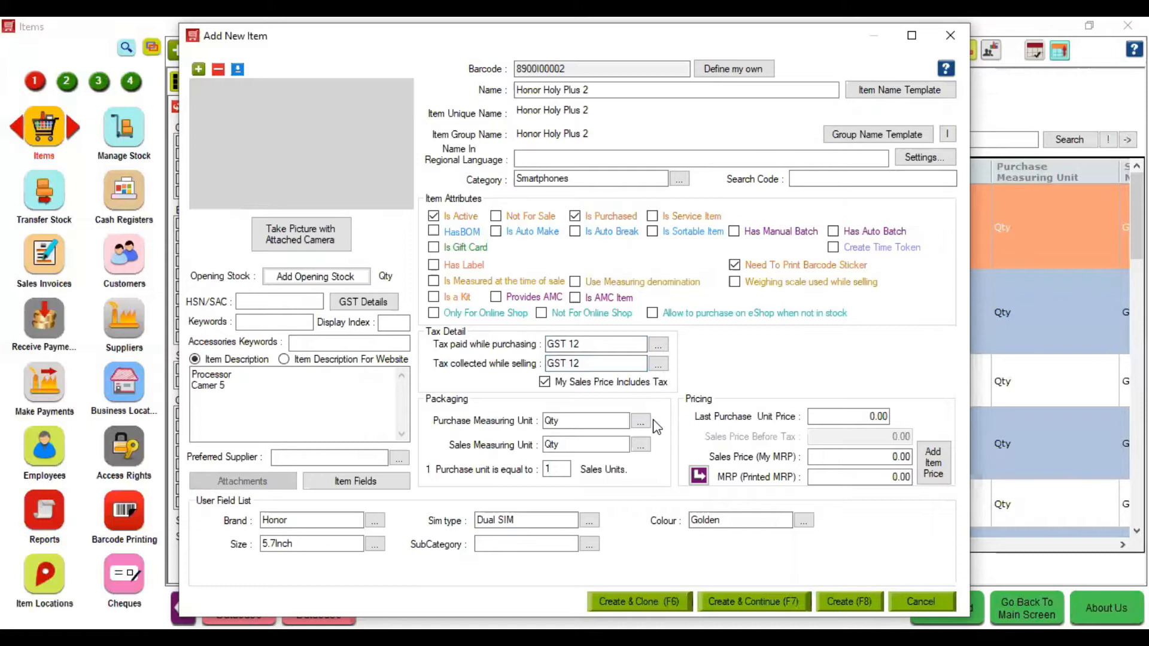
pyautogui.click(873, 456)
# - Set both purchase tax and selling tax to GST (Inter State)
pyautogui.click(611, 344)
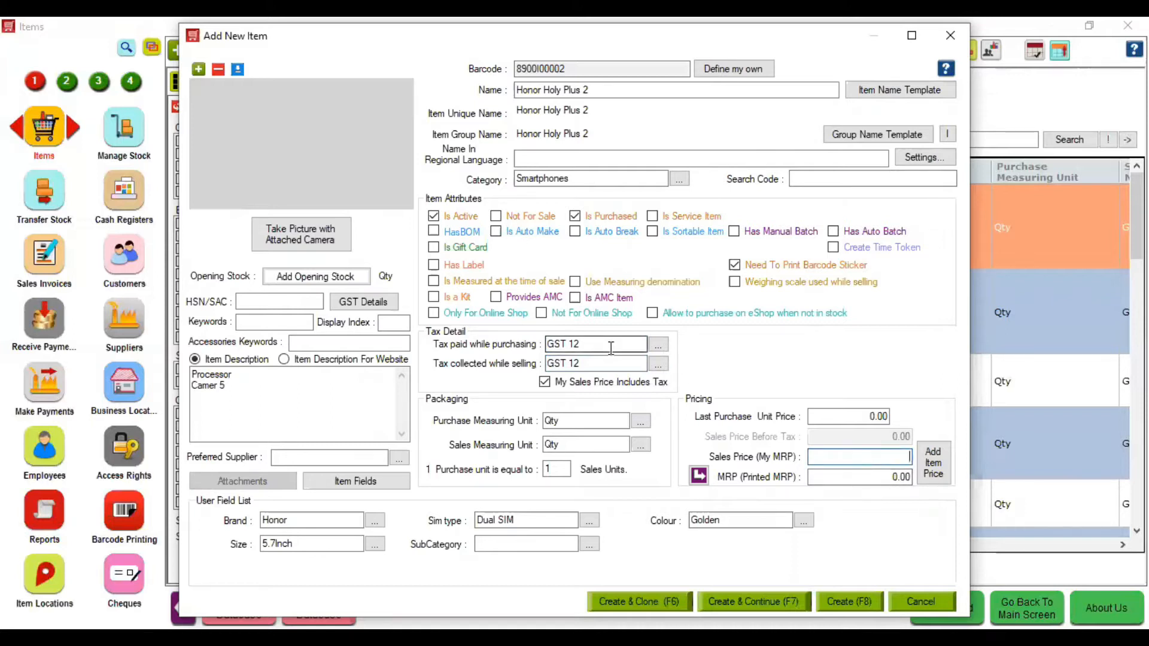
pyautogui.write('GS')
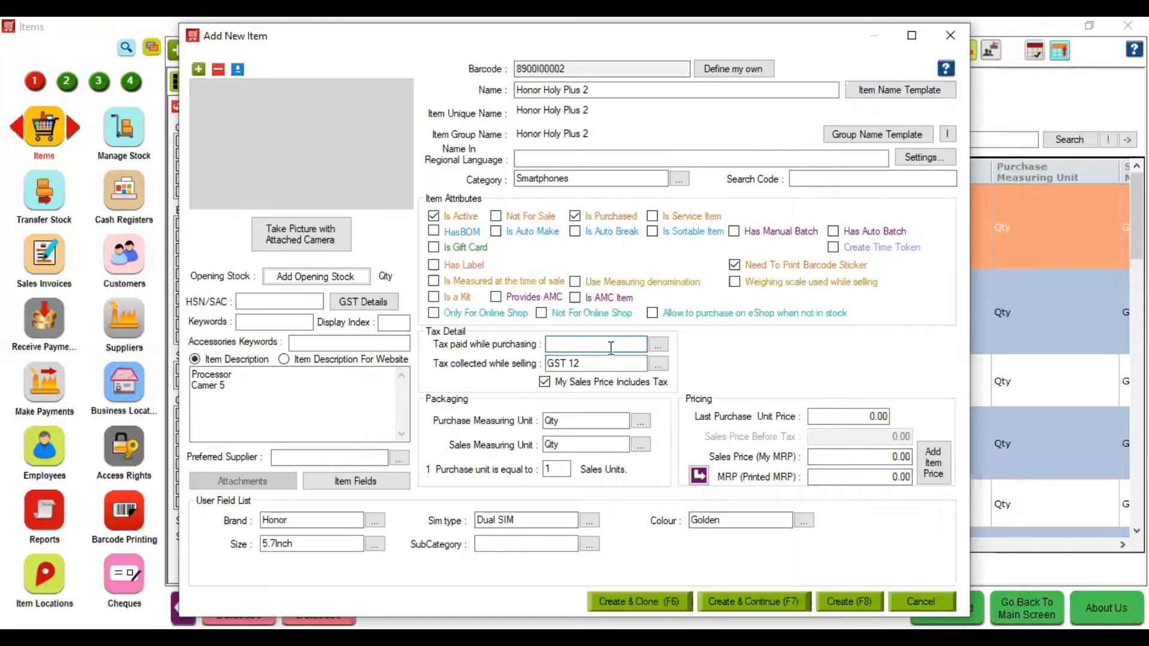
pyautogui.write('GST (Inter State')
pyautogui.press('Return')
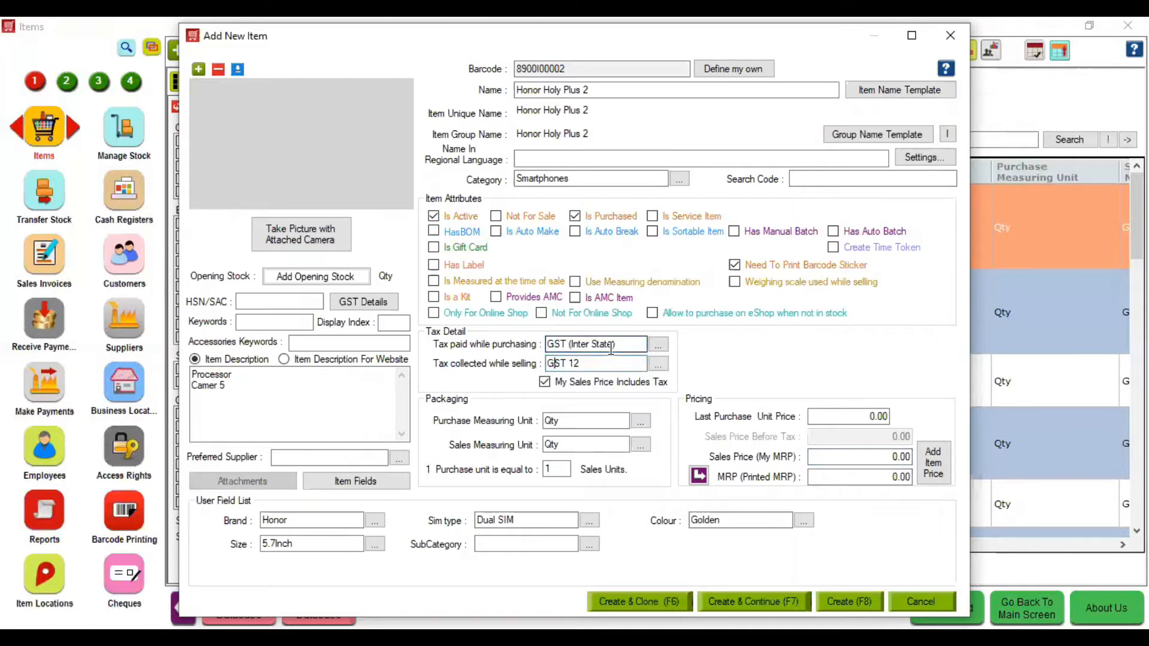
pyautogui.doubleClick(596, 364)
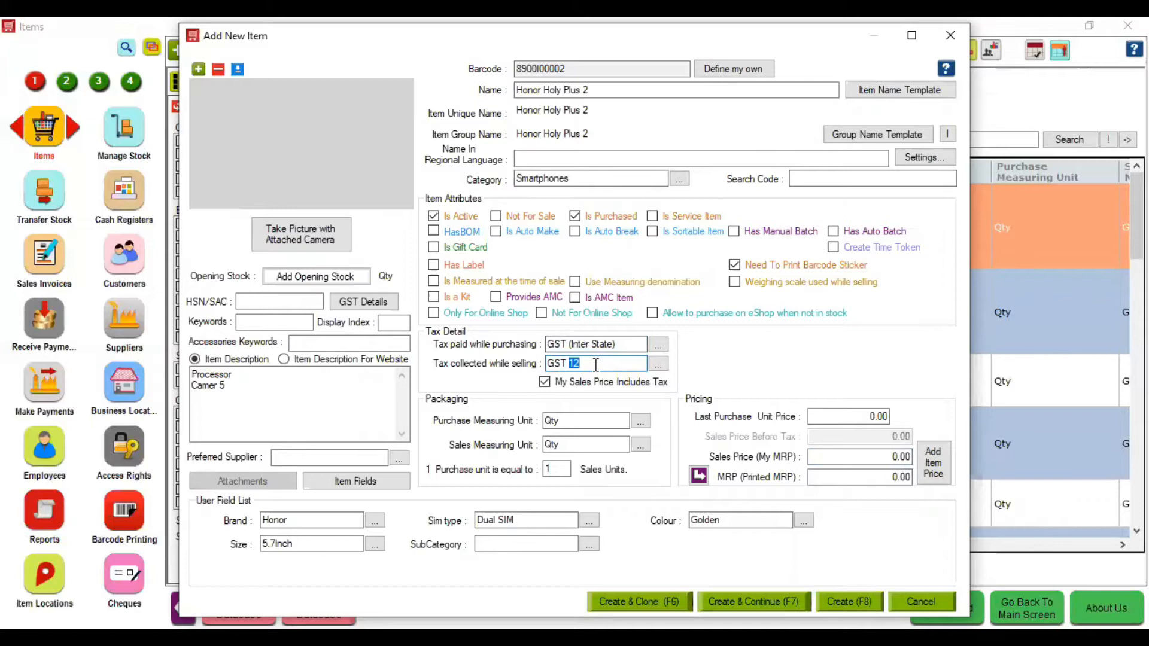
pyautogui.press('BackSpace')
pyautogui.press('BackSpace')
pyautogui.press('Return')
pyautogui.click(864, 416)
pyautogui.press('BackSpace')
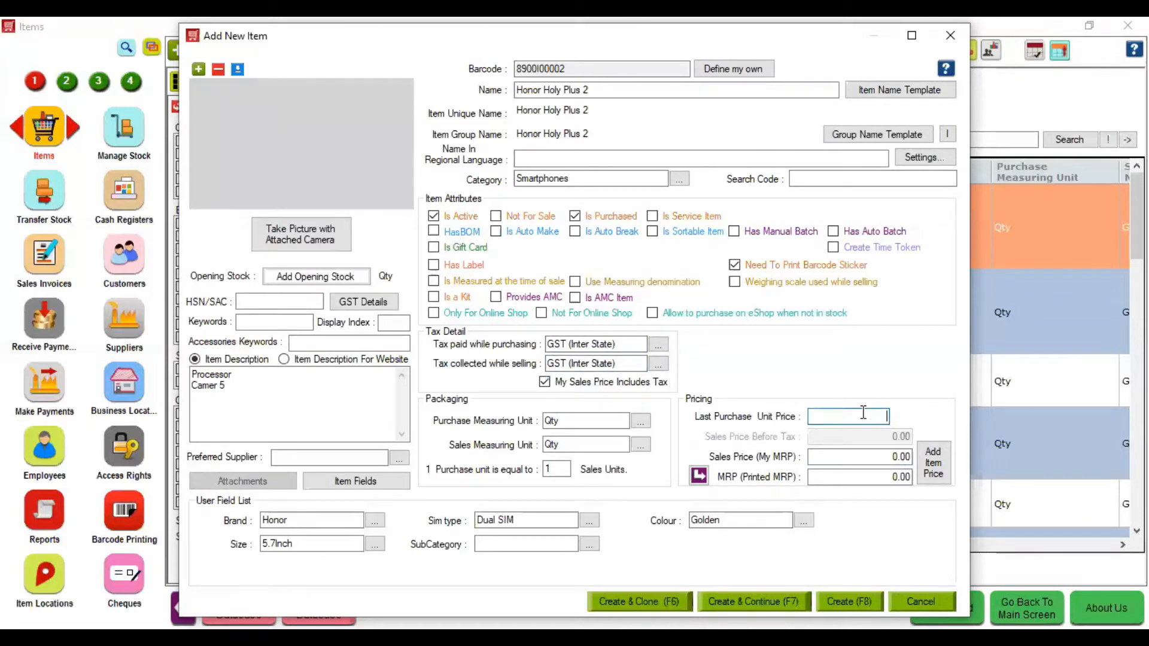
# - Enter MRP 12999, sales price 10800 and last purchase unit price 7500
pyautogui.click(865, 477)
pyautogui.press('BackSpace')
pyautogui.write('12999')
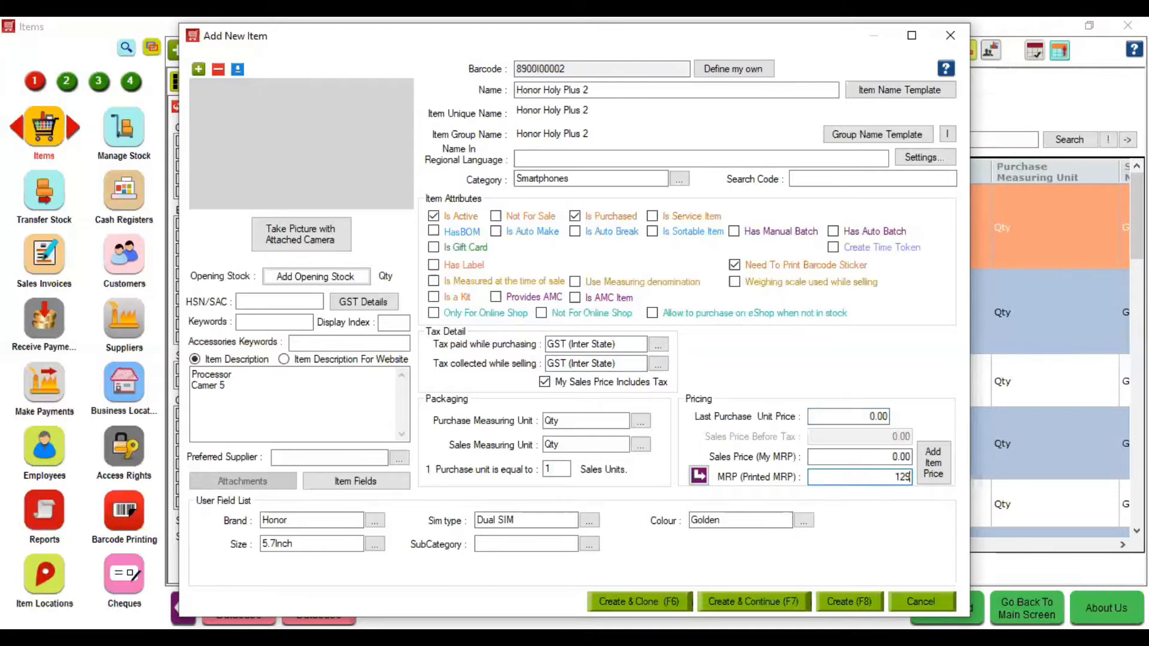
pyautogui.click(858, 457)
pyautogui.press('BackSpace')
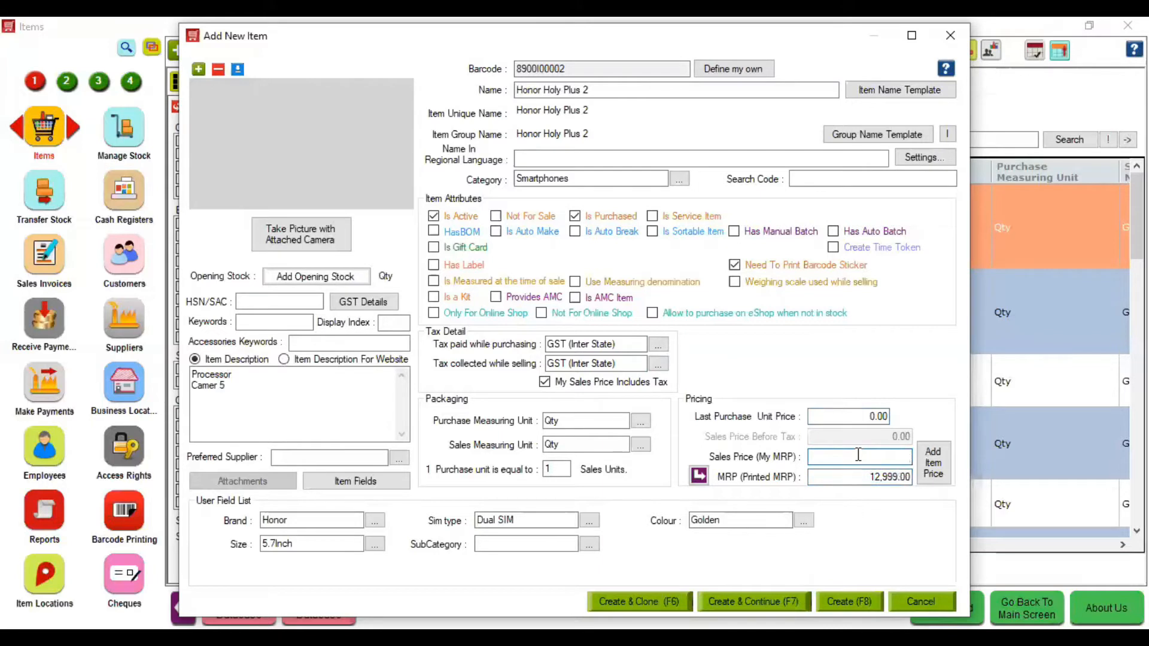
pyautogui.write('10800')
pyautogui.click(854, 415)
pyautogui.press('BackSpace')
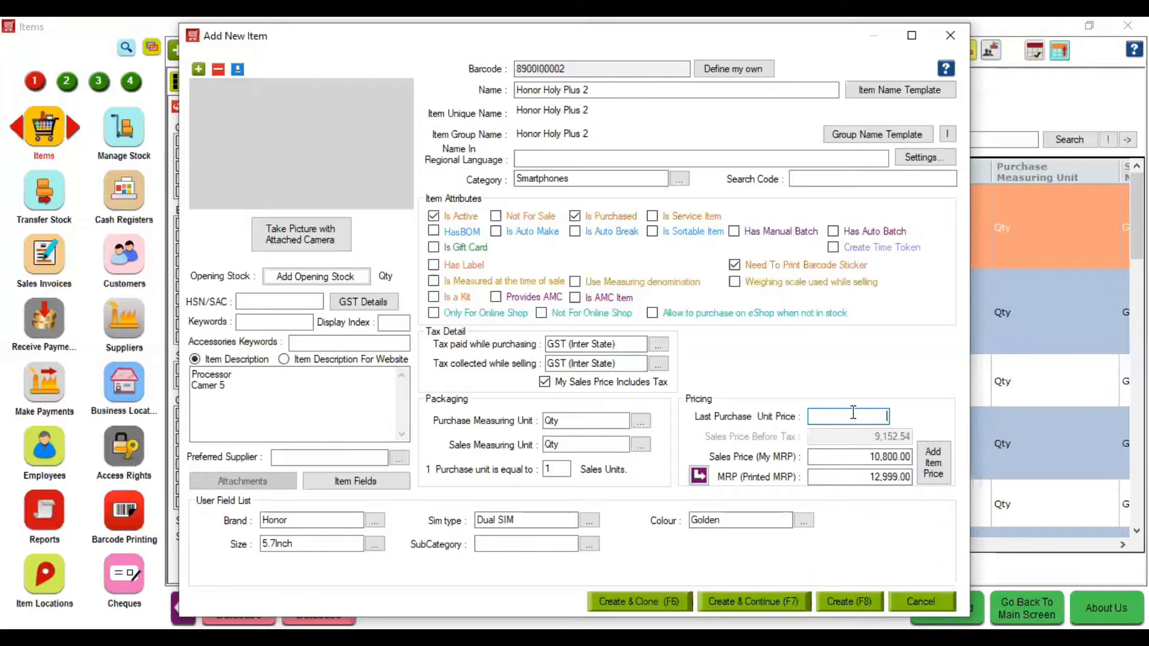
pyautogui.write('7500')
# - Enter HSN/SAC 6204, tick Has Label, and set label headings to emi1;emi2
pyautogui.click(288, 306)
pyautogui.write('6204')
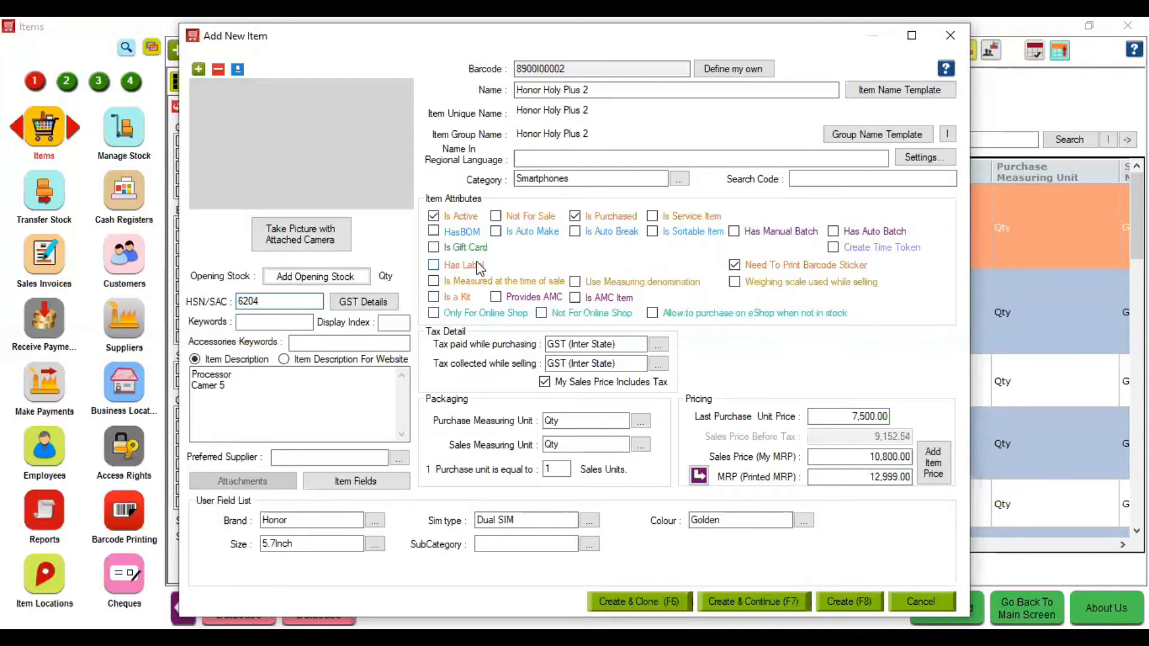
pyautogui.click(434, 265)
pyautogui.click(591, 266)
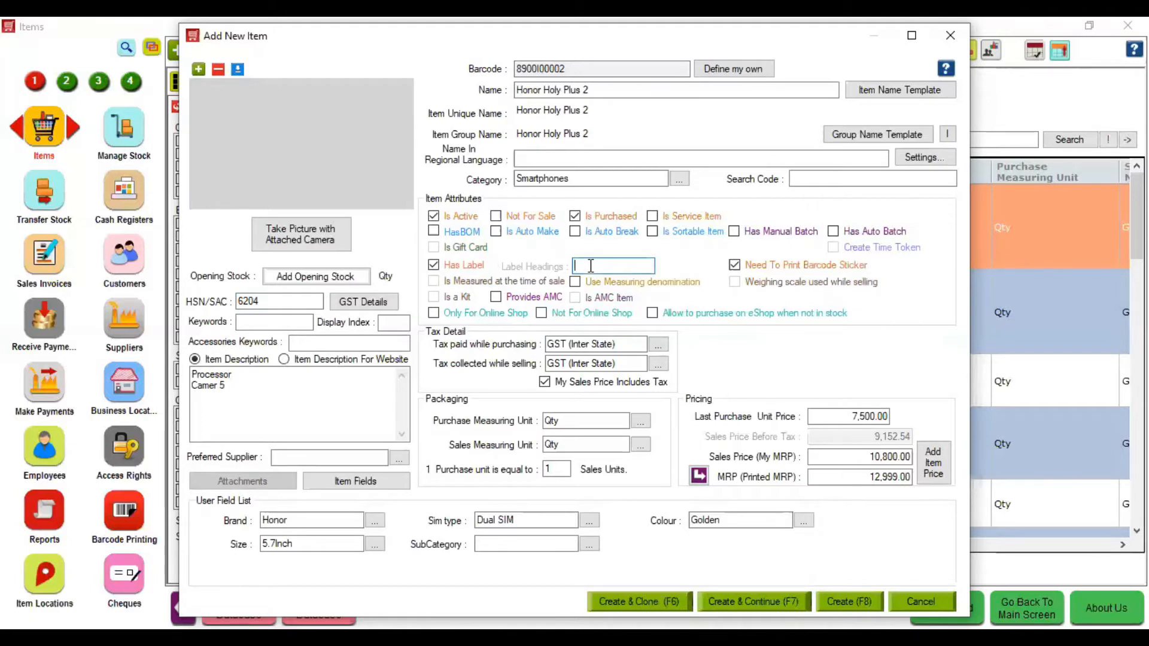
pyautogui.write('emi')
pyautogui.write('1')
pyautogui.write(';')
pyautogui.write('imi2')
pyautogui.press('BackSpace')
pyautogui.press('BackSpace')
pyautogui.press('BackSpace')
pyautogui.press('BackSpace')
pyautogui.write('emi2')
# - Add an opening stock line of 2 units at the Hyper Drive Mobile Store warehouse
pyautogui.click(286, 277)
pyautogui.click(305, 162)
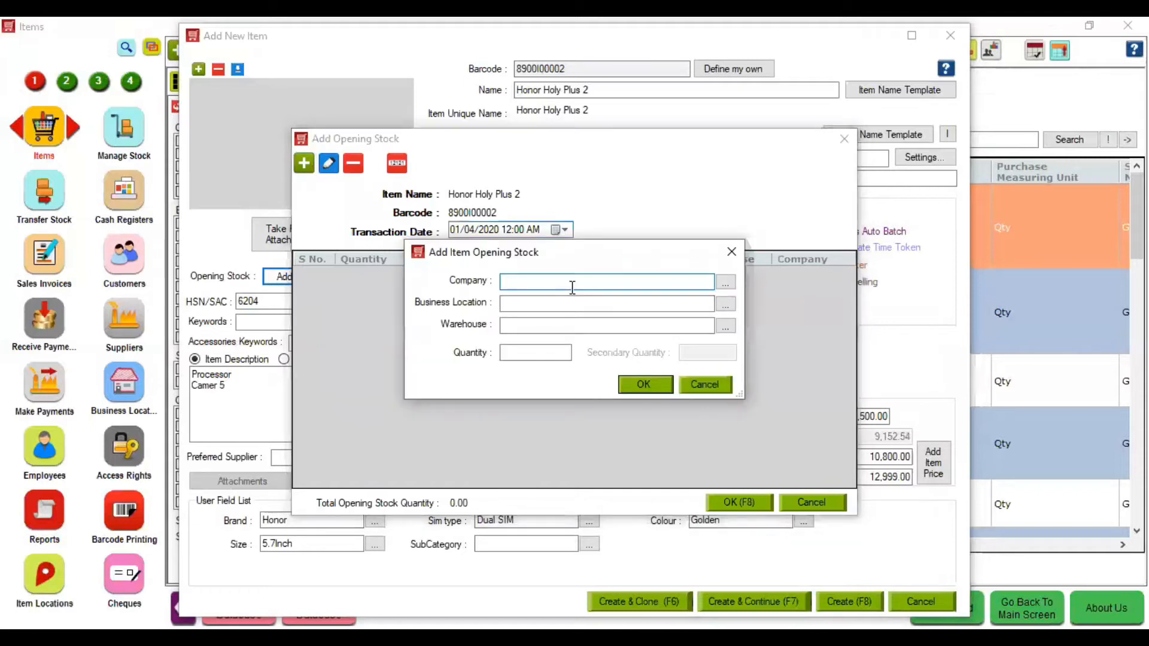
pyautogui.press('Down')
pyautogui.press('Tab')
pyautogui.press('Down')
pyautogui.press('Tab')
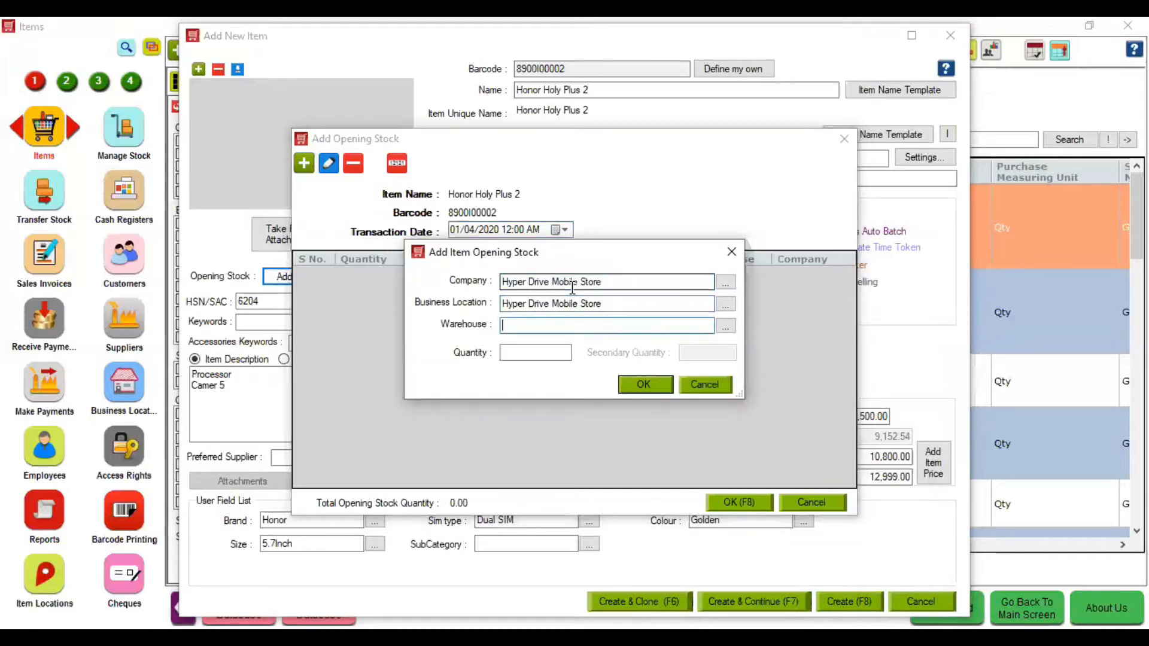
pyautogui.press('Down')
pyautogui.press('Tab')
pyautogui.write('2')
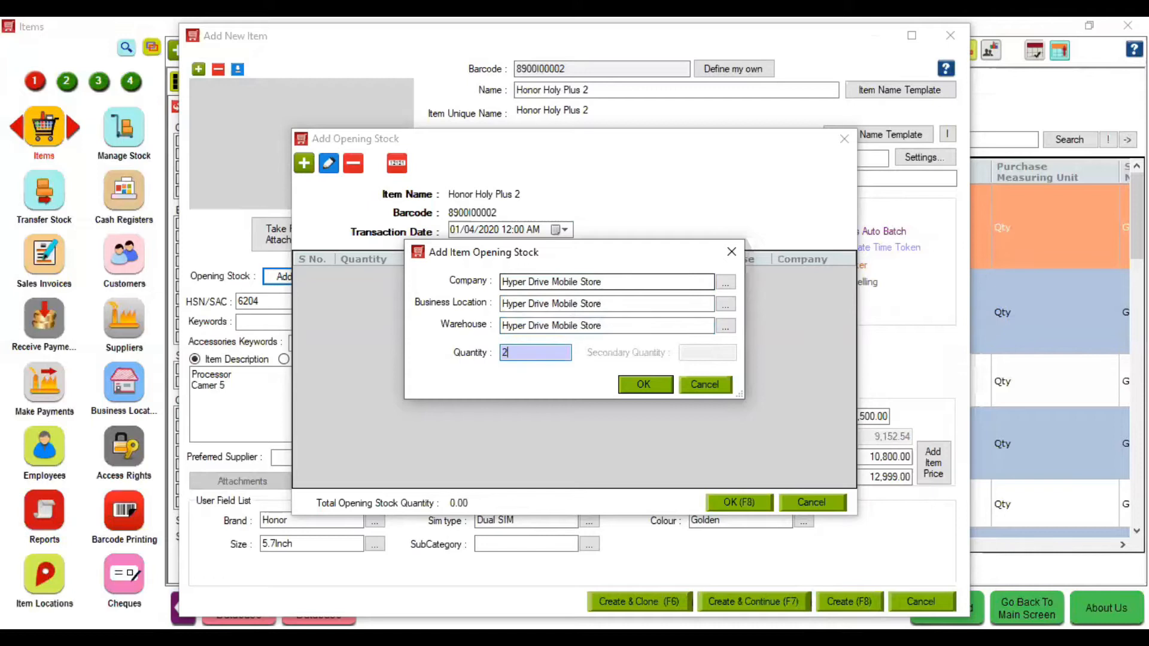
pyautogui.press('Return')
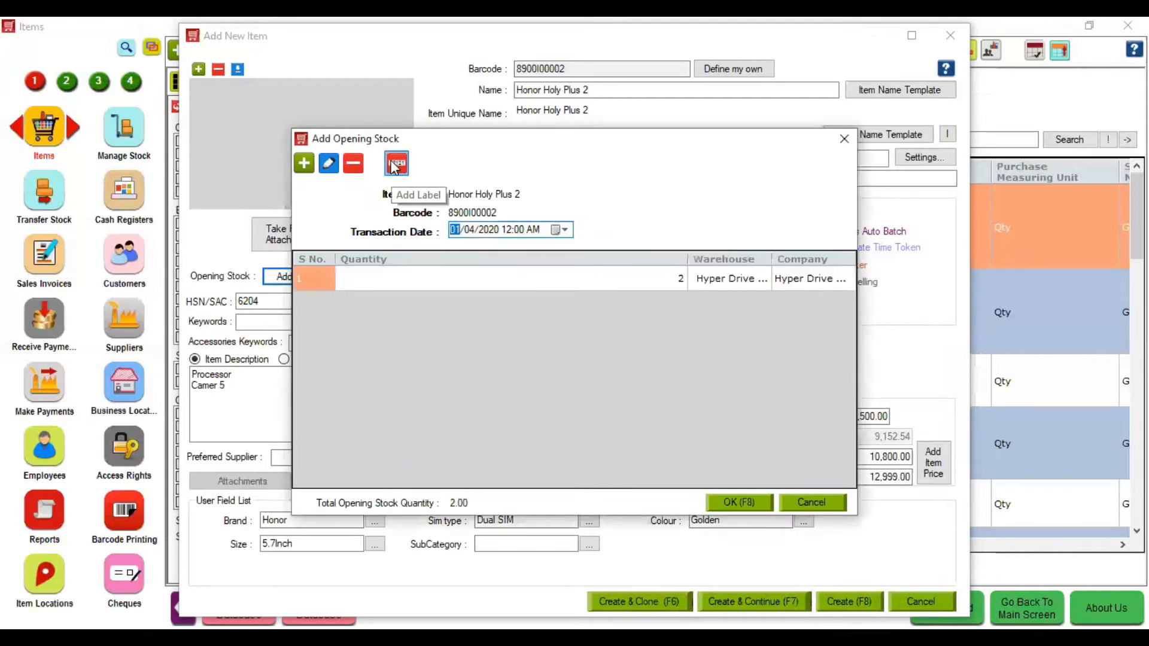
# - Label the two stock units A001/A1001 and A002/A1002 using auto-increment
pyautogui.click(395, 164)
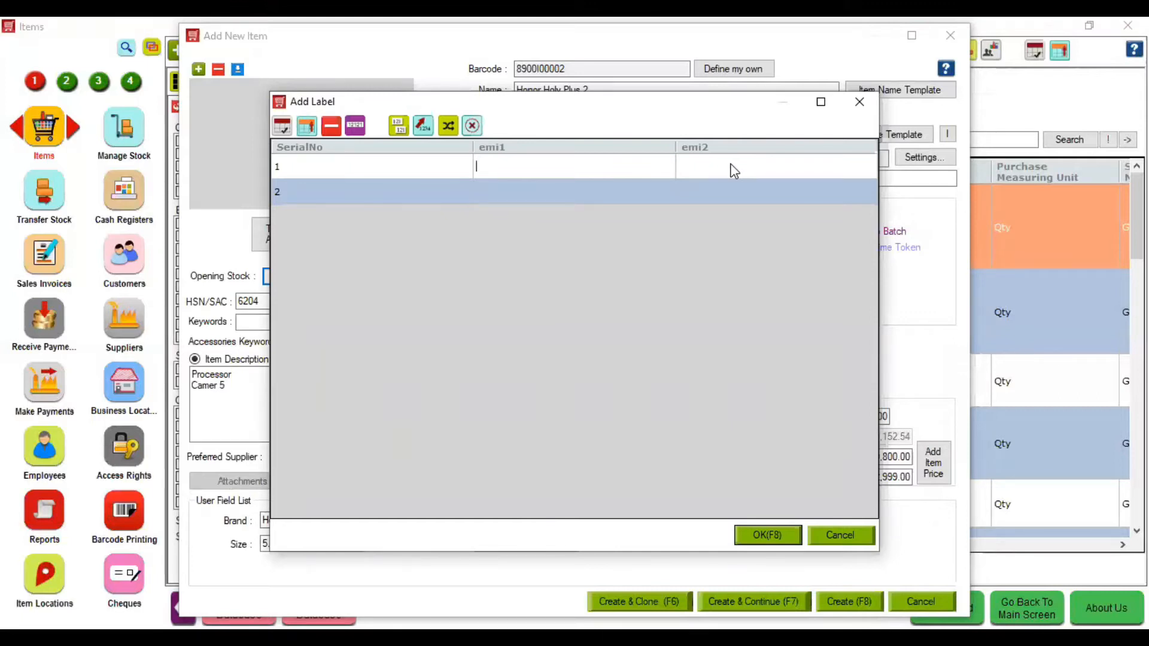
pyautogui.write('A001')
pyautogui.click(803, 174)
pyautogui.write('A00')
pyautogui.press('BackSpace')
pyautogui.press('BackSpace')
pyautogui.press('BackSpace')
pyautogui.write('A1001')
pyautogui.click(583, 167)
pyautogui.click(426, 124)
pyautogui.click(733, 165)
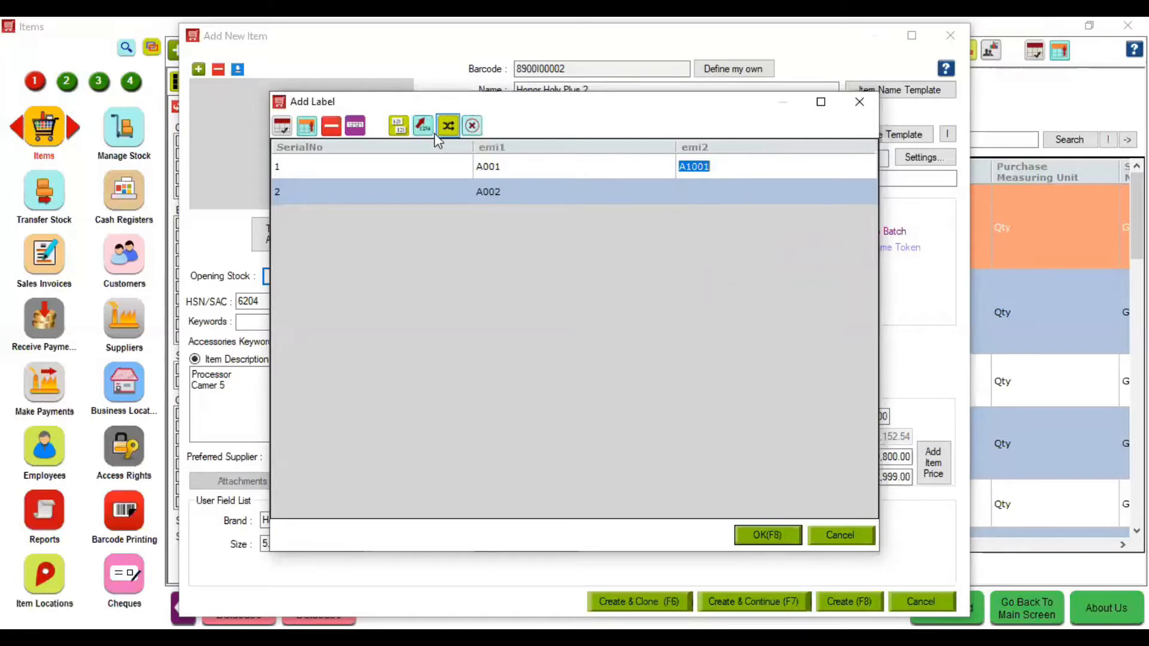
pyautogui.click(432, 131)
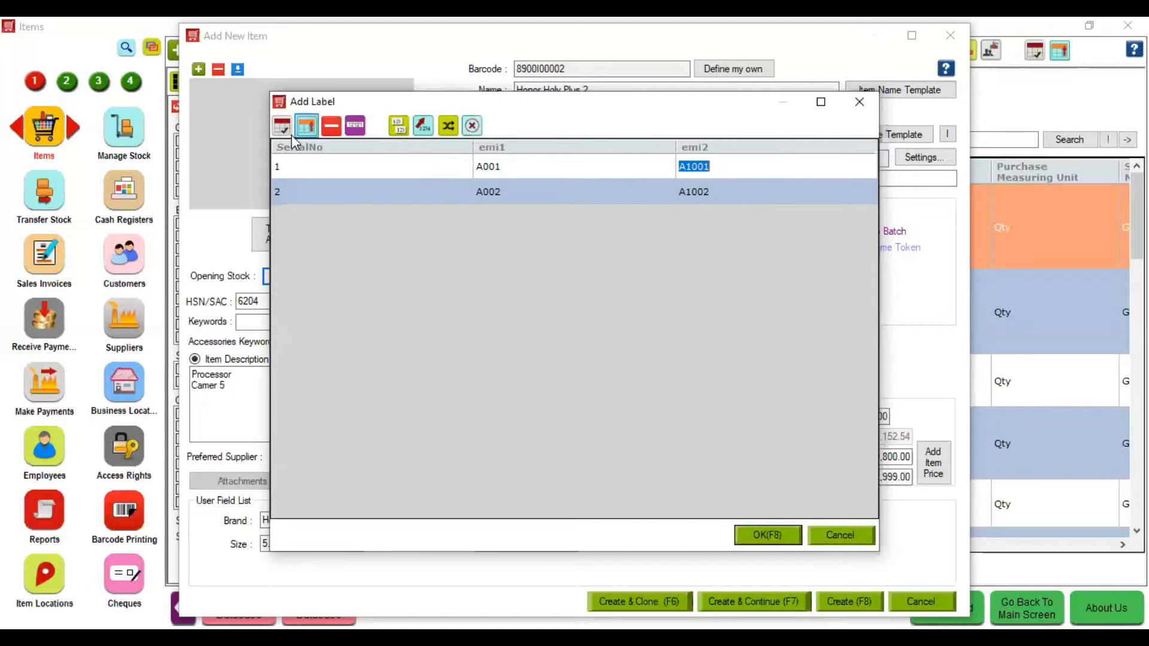
pyautogui.click(768, 537)
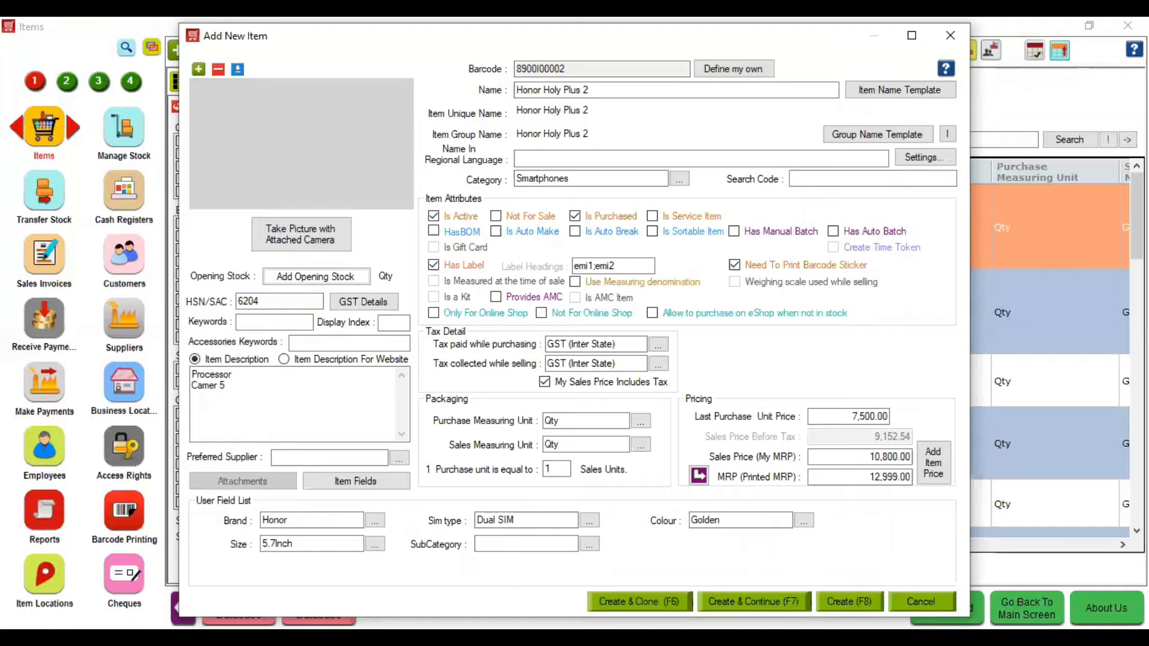
# - Save the Honor Holy Plus 2 item with F8 and open the GRN module
pyautogui.press('F8')
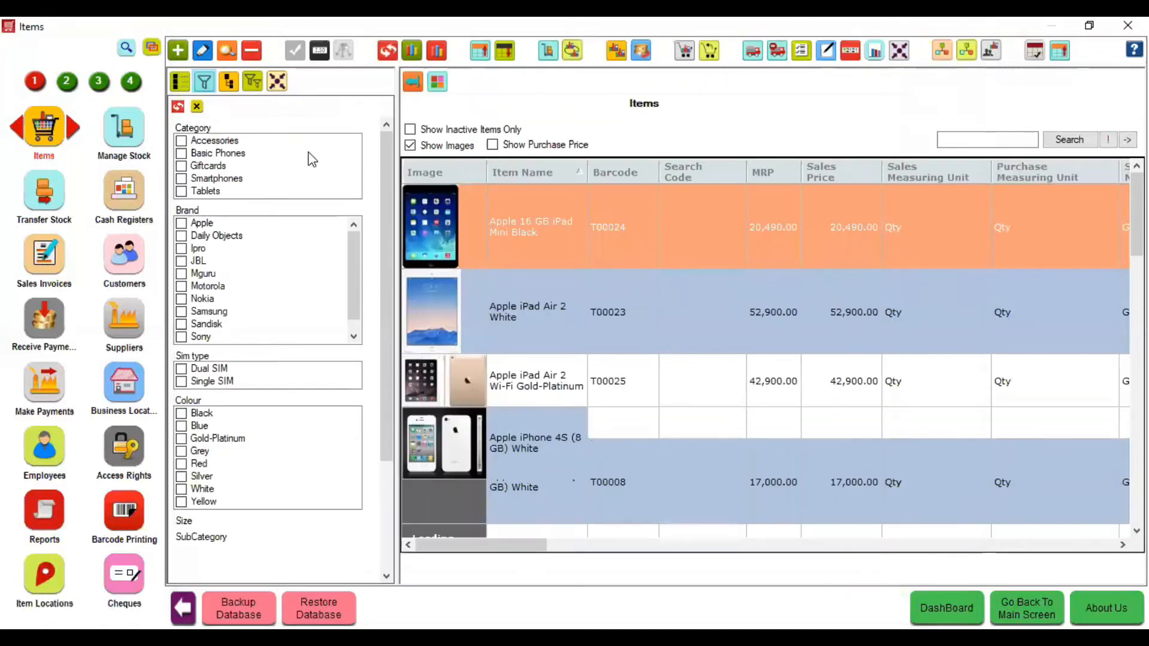
pyautogui.click(179, 107)
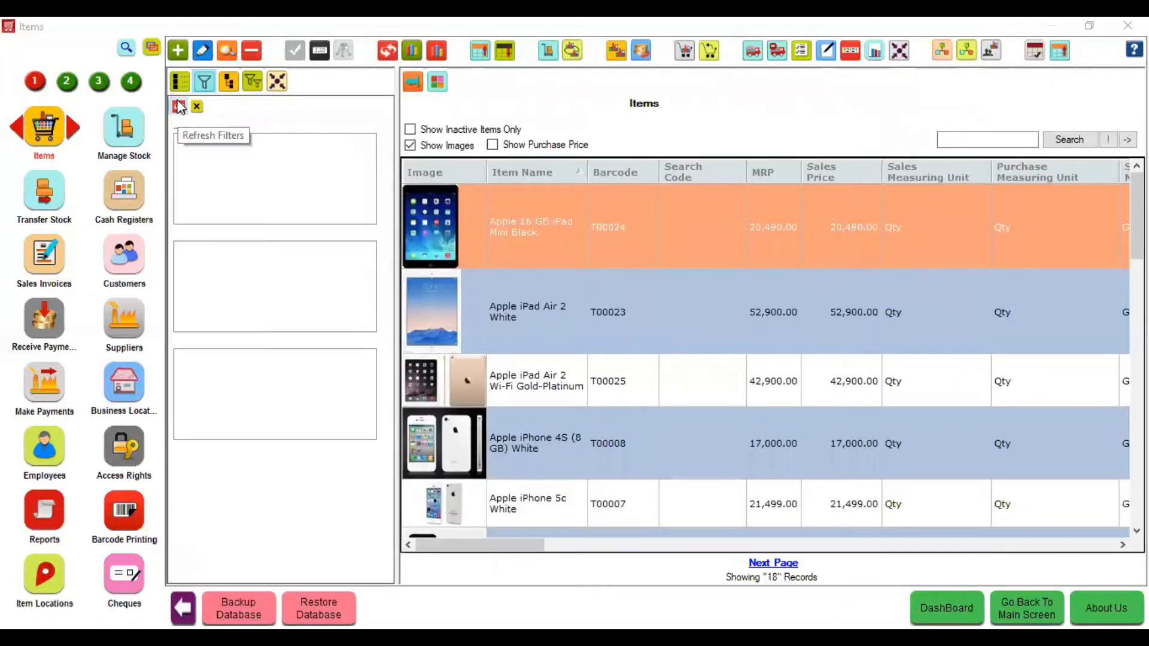
pyautogui.click(126, 49)
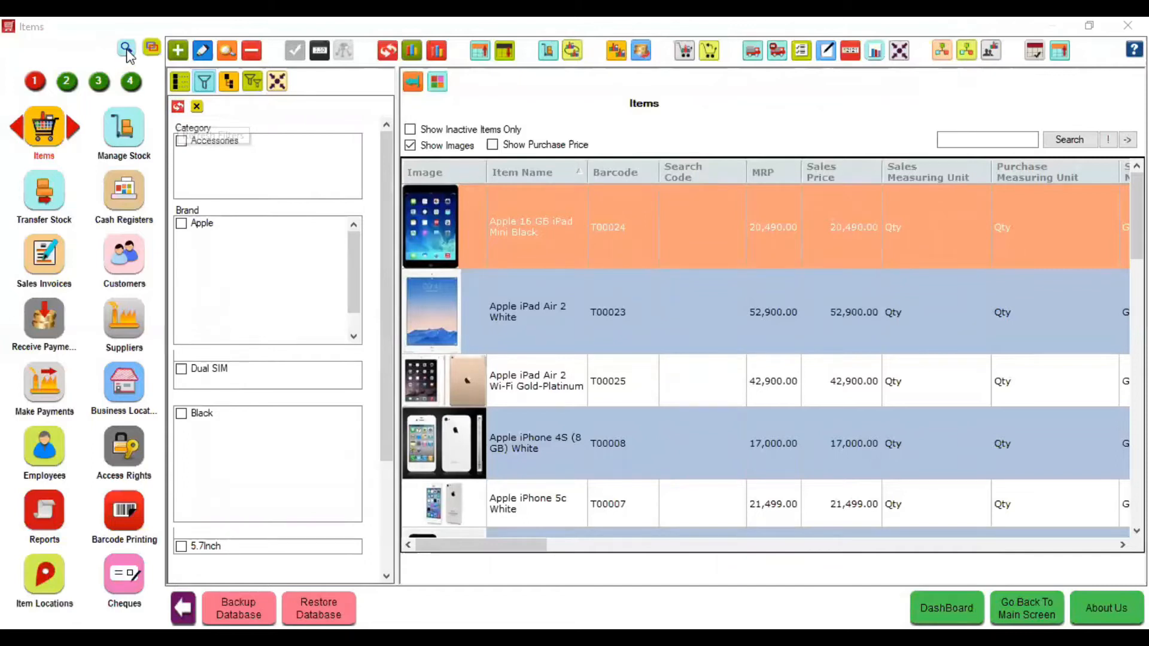
pyautogui.write('gr')
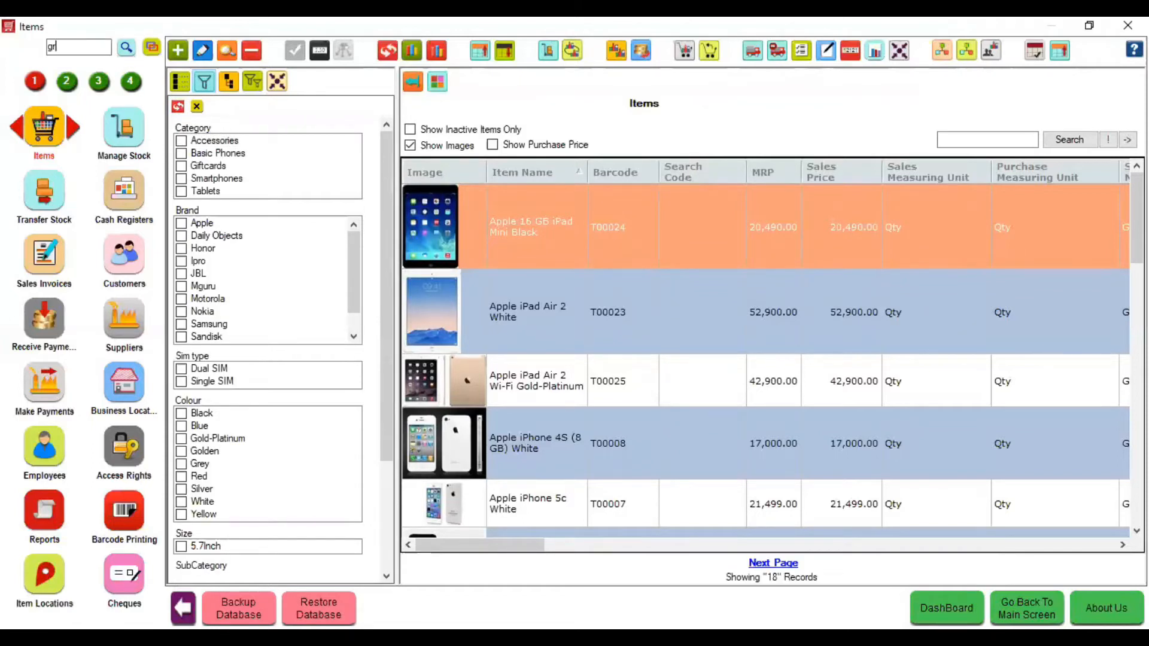
pyautogui.press('Return')
pyautogui.click(131, 91)
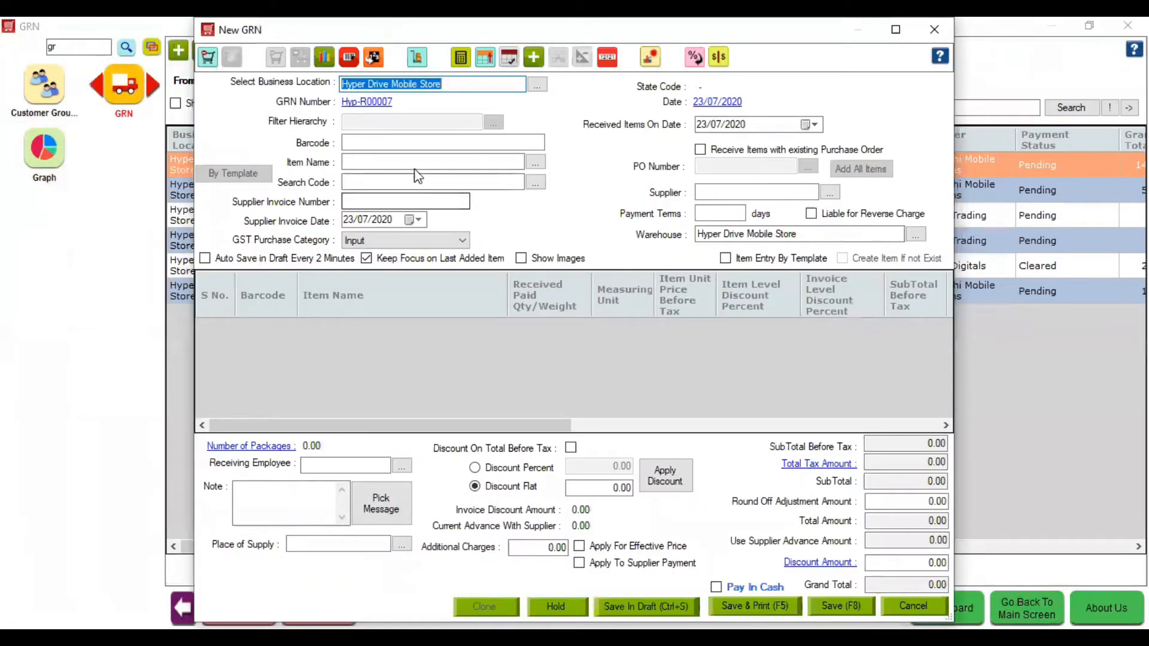
# - Add 3 units of Honor Holy Plus 2 to a new GRN
pyautogui.click(413, 160)
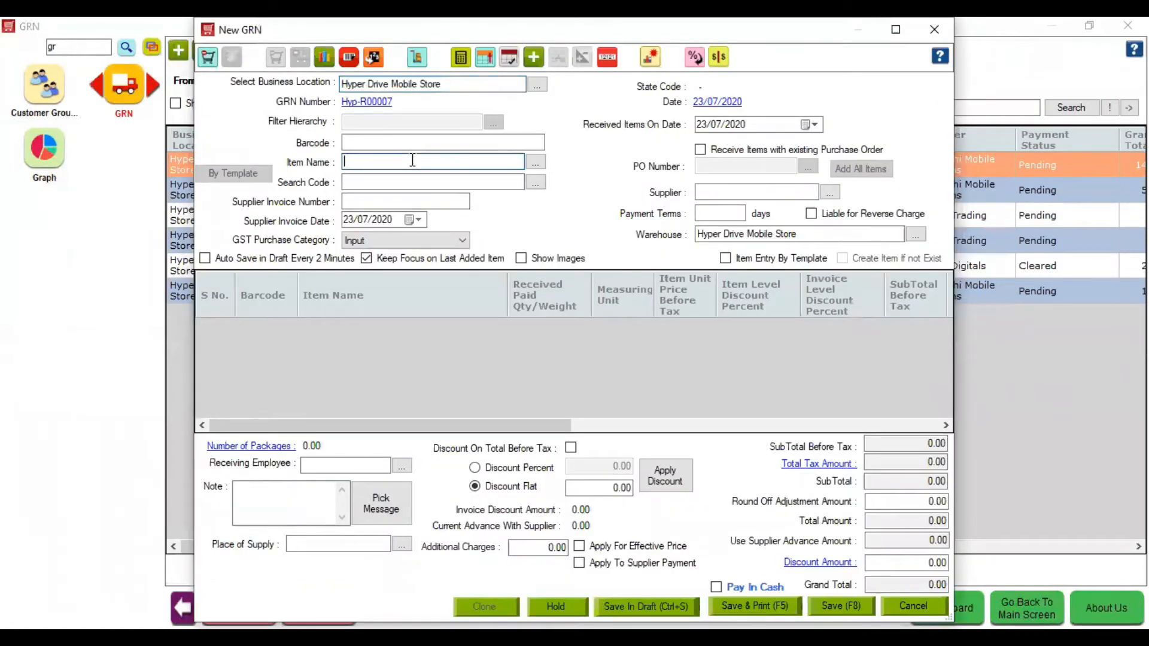
pyautogui.write('Honor Holy Plus 2')
pyautogui.press('Return')
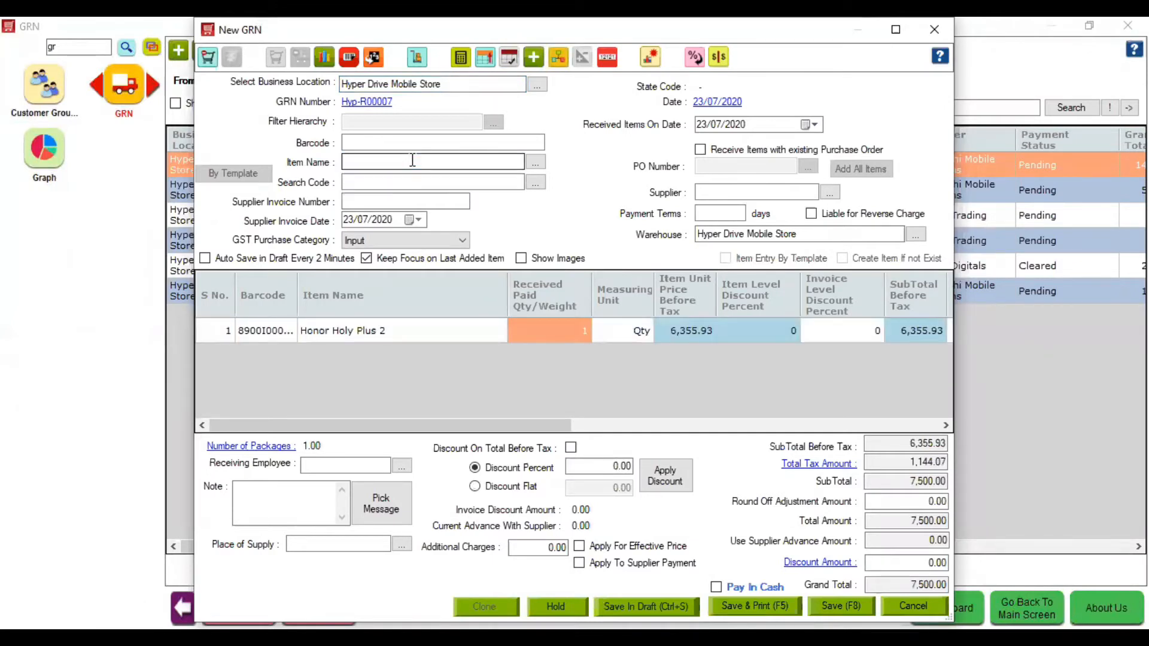
pyautogui.write('3')
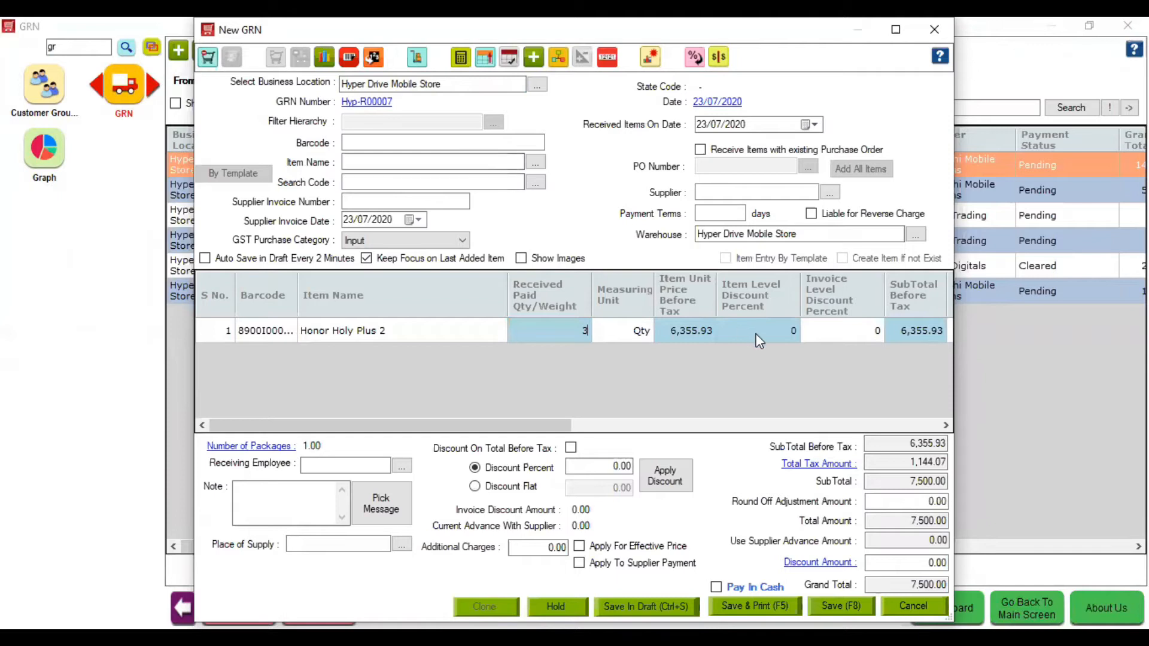
pyautogui.click(756, 333)
# - Set the line's SubTotal After Tax to 22000 and view the tax breakdown
pyautogui.click(896, 30)
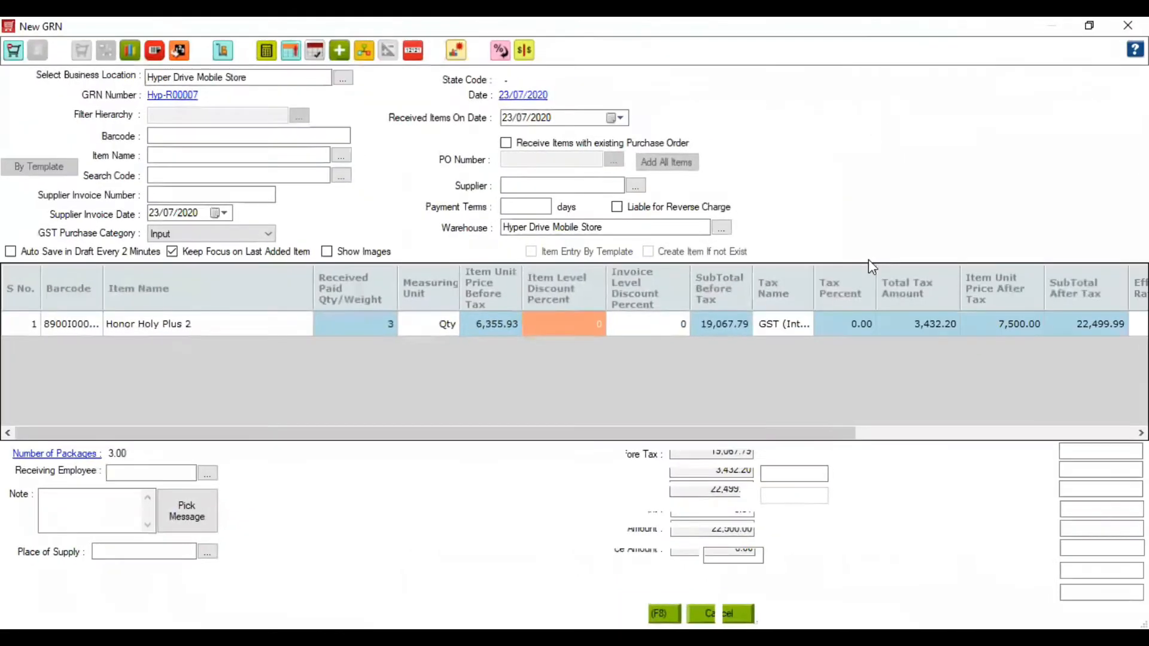
pyautogui.click(1001, 435)
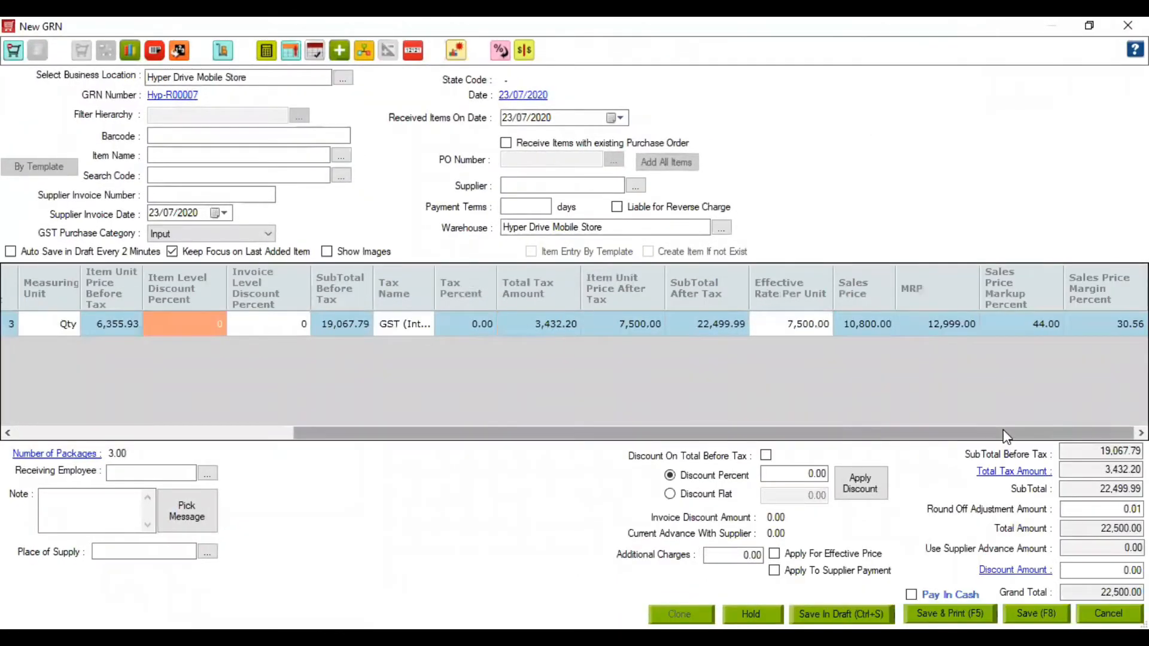
pyautogui.click(853, 328)
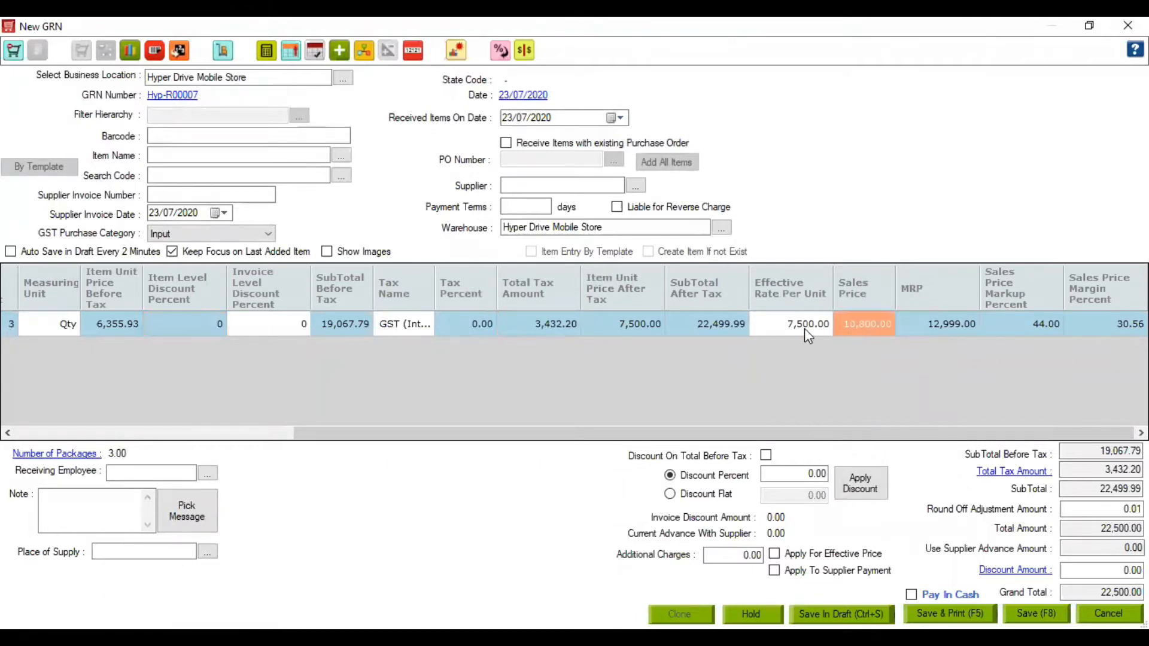
pyautogui.click(805, 328)
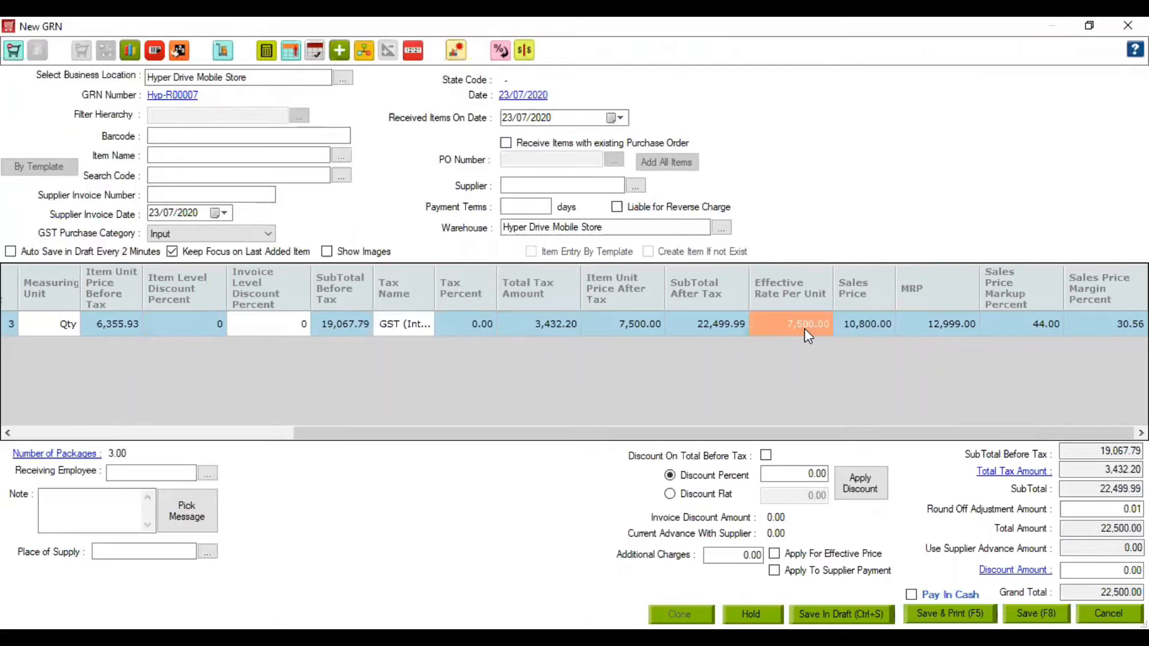
pyautogui.click(709, 329)
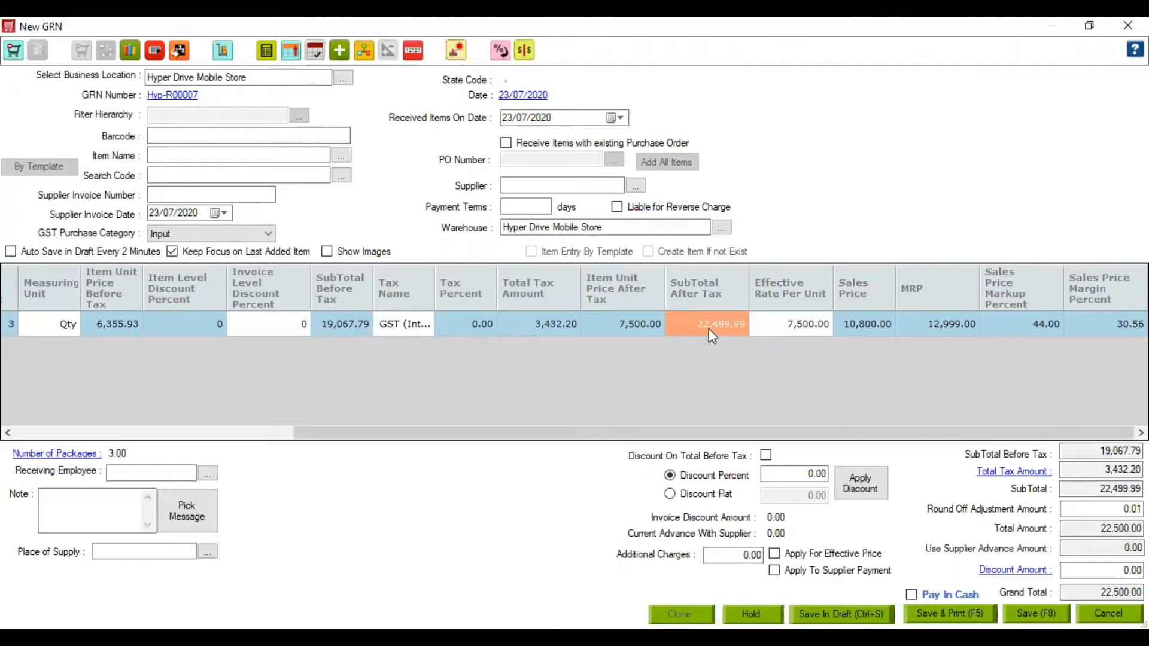
pyautogui.write('22000')
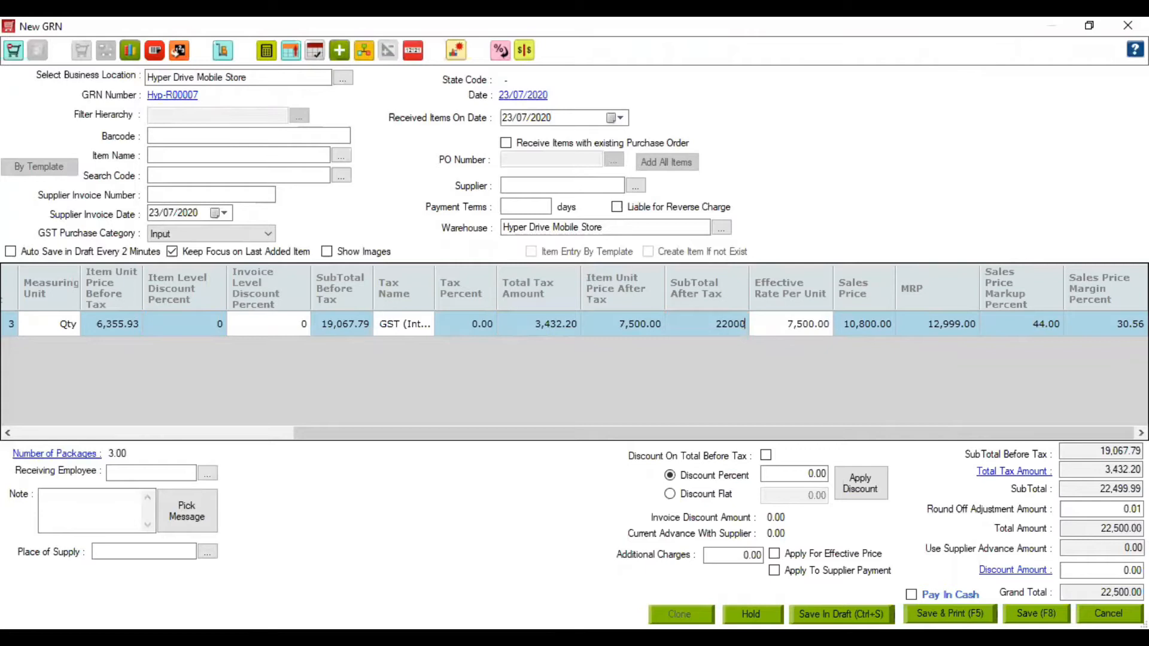
pyautogui.click(775, 330)
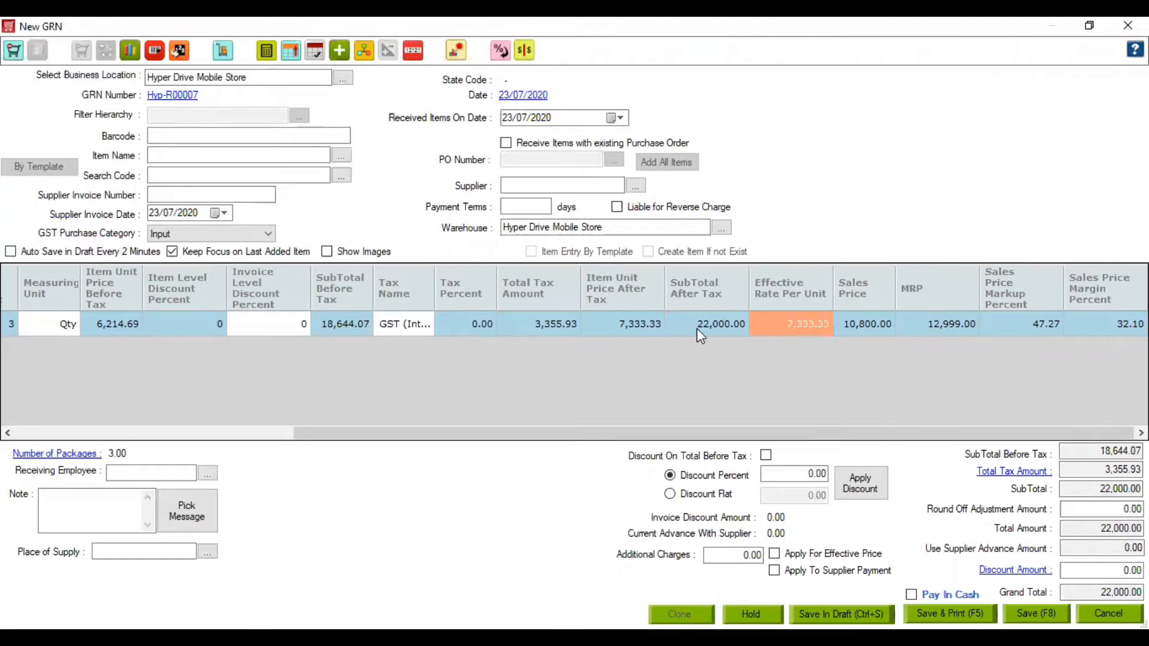
pyautogui.click(1018, 477)
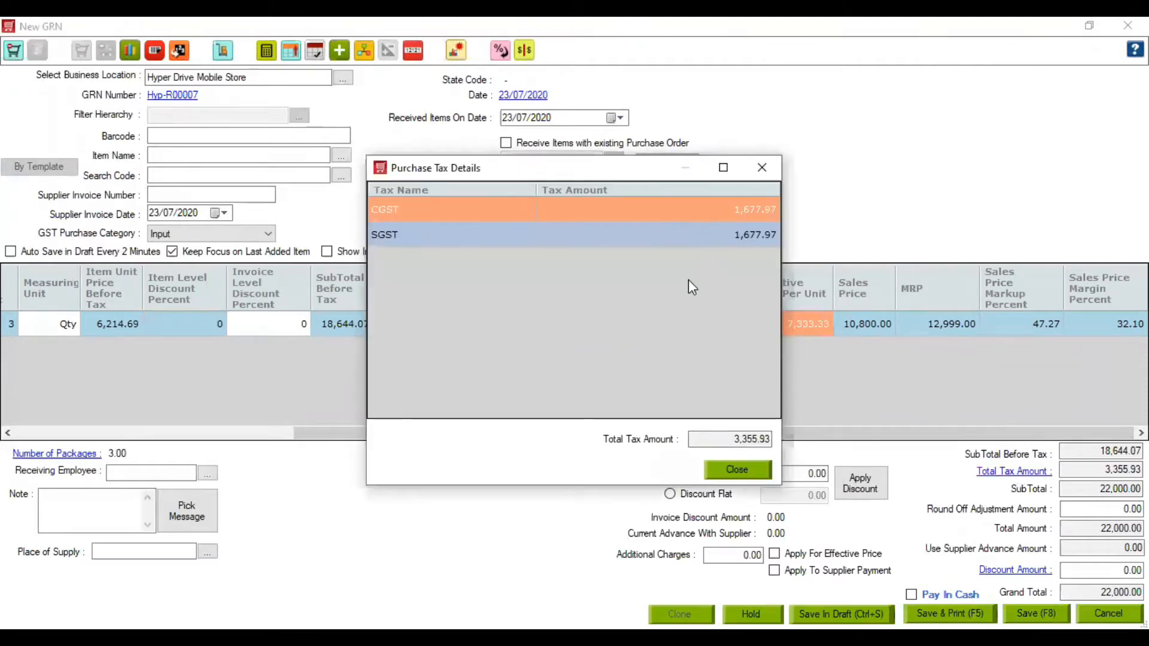
pyautogui.click(771, 166)
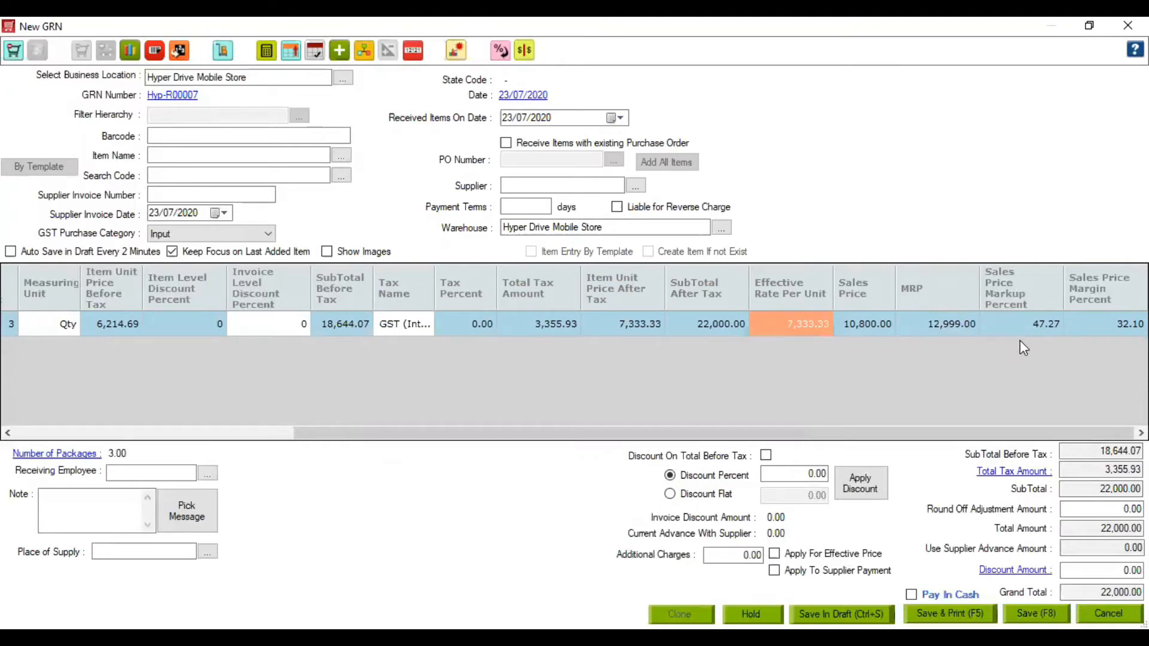
pyautogui.click(285, 157)
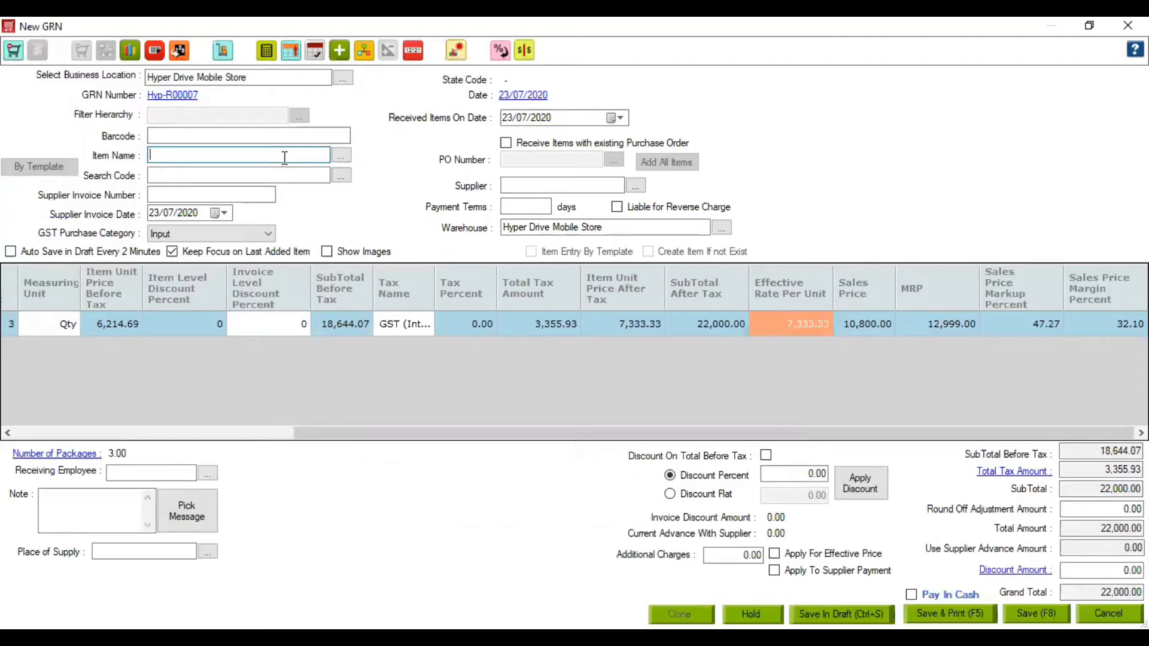
# - Add a Mobile Charger line of quantity 3 to the GRN
pyautogui.write('H')
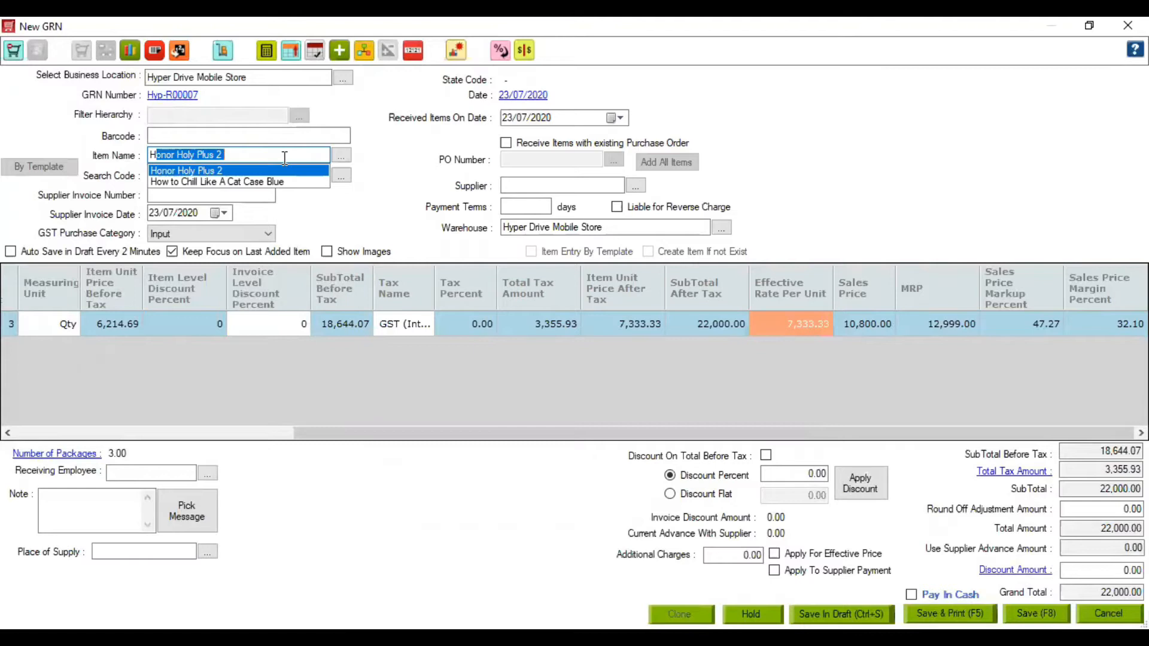
pyautogui.press('BackSpace')
pyautogui.press('BackSpace')
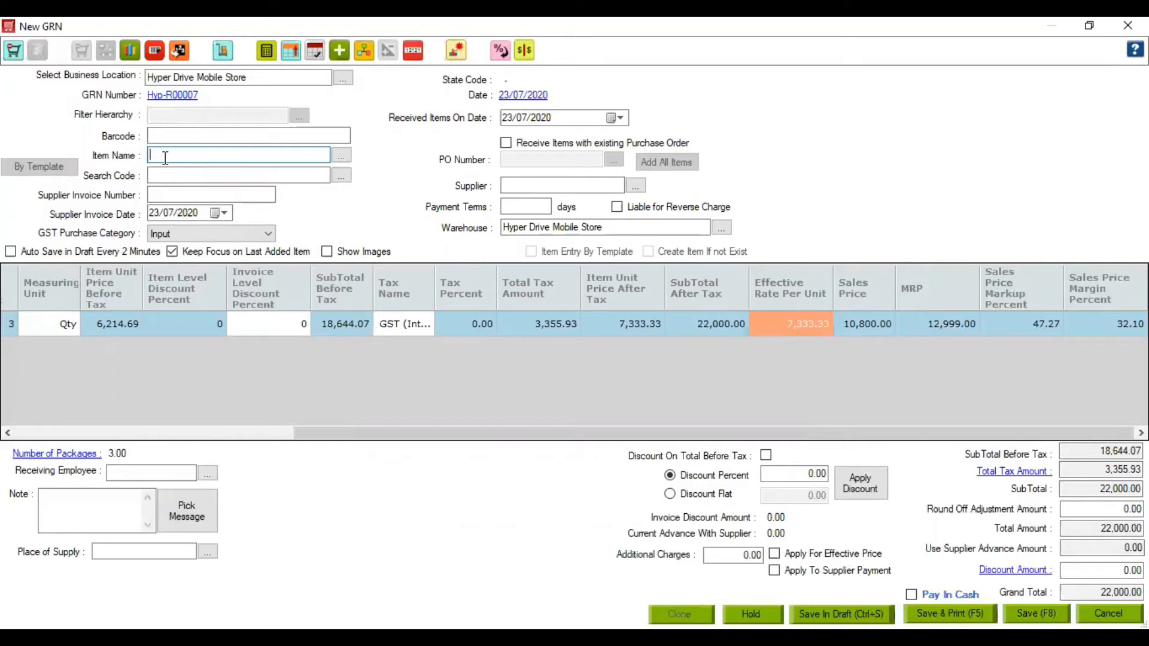
pyautogui.write('Mobile Charger')
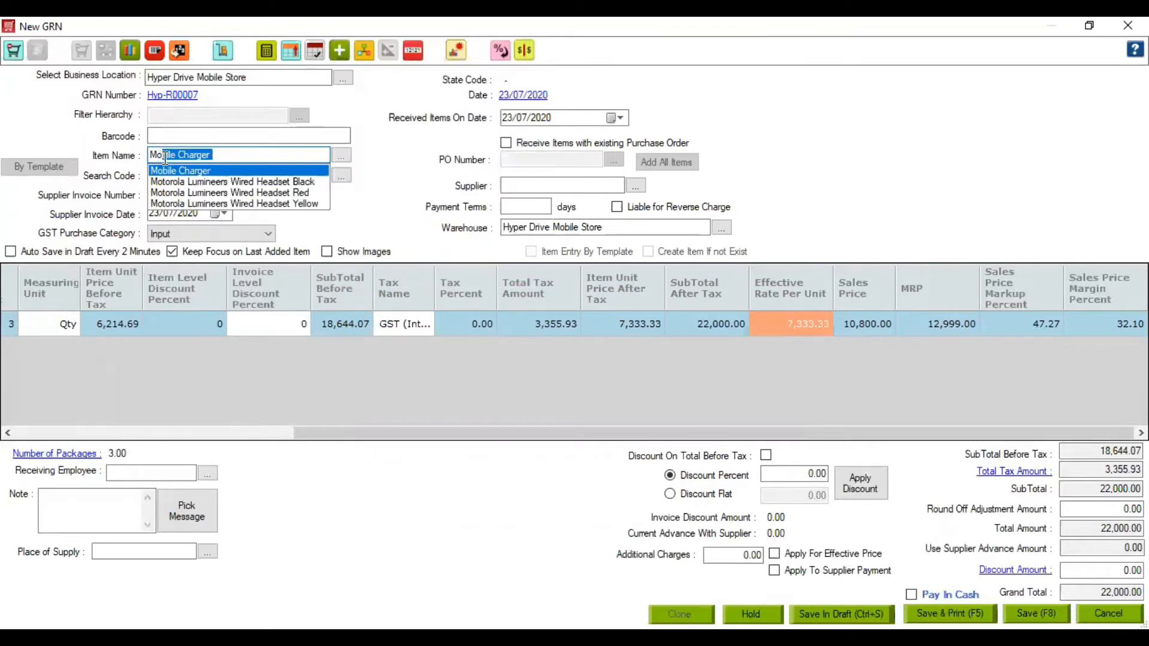
pyautogui.press('Return')
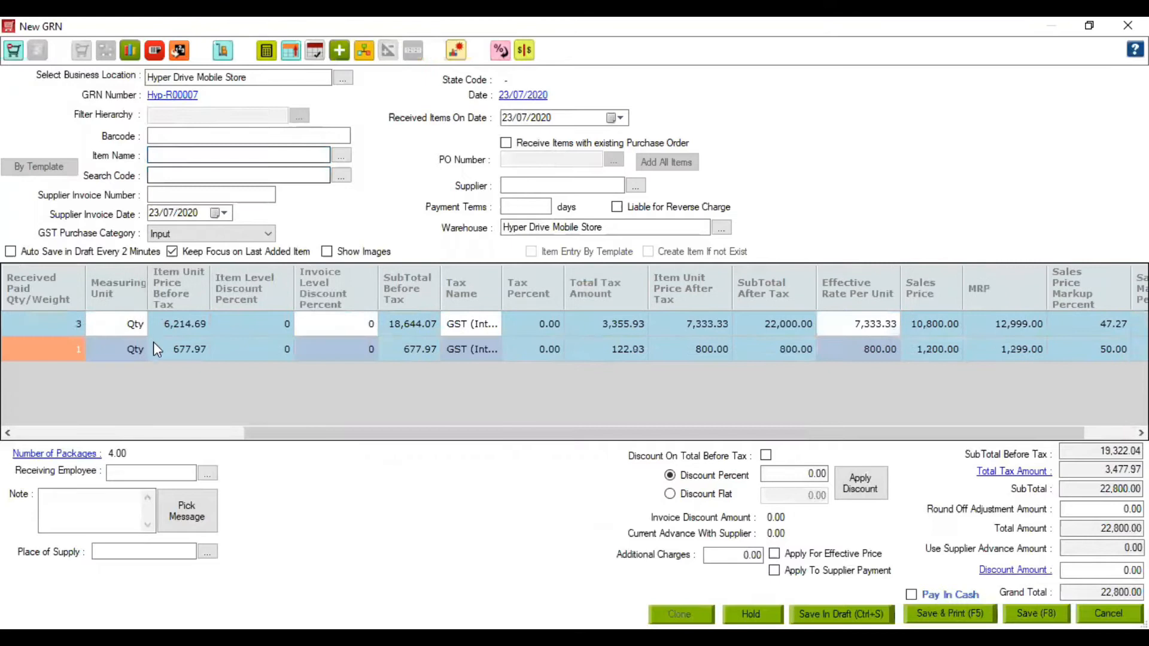
pyautogui.write('3')
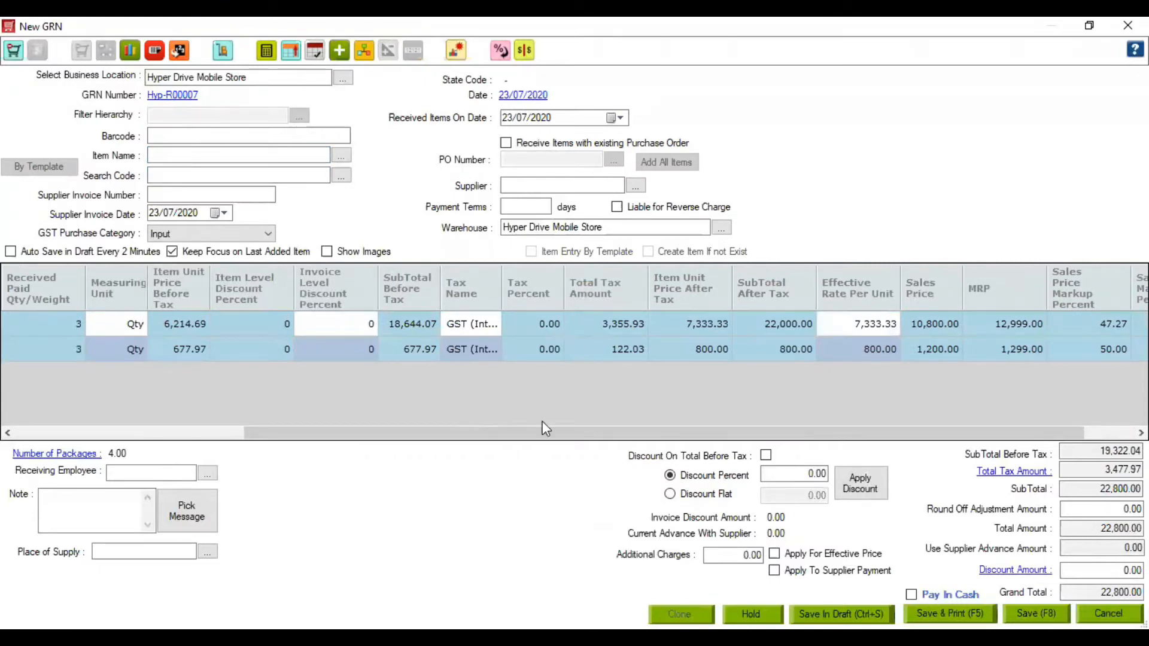
pyautogui.click(133, 354)
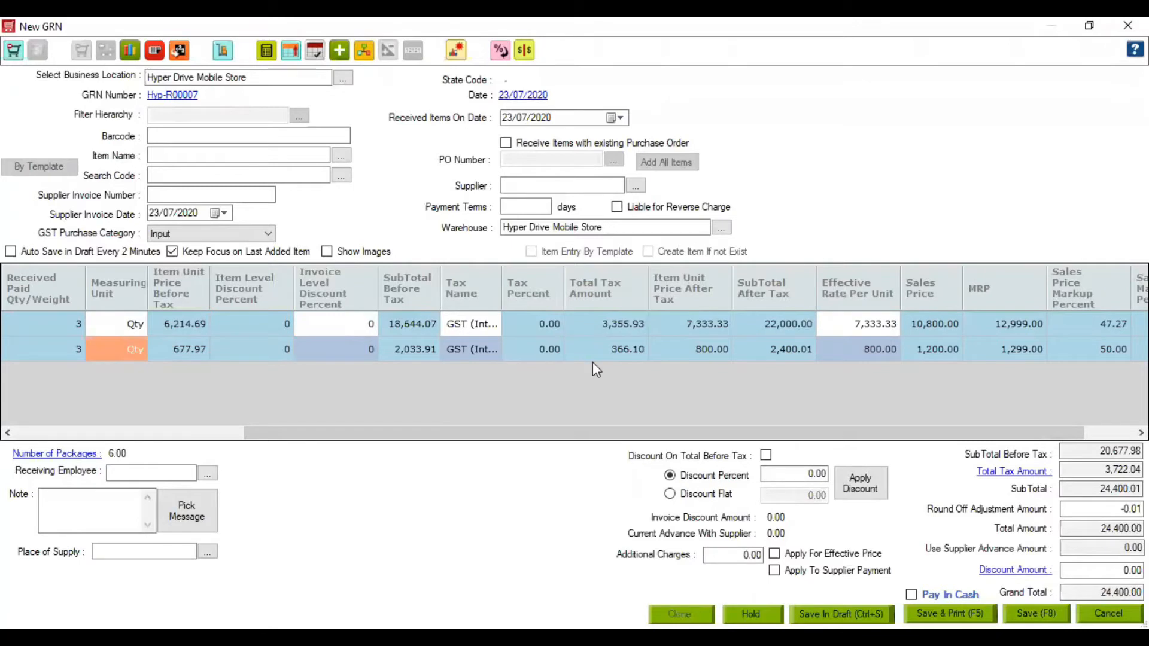
pyautogui.click(572, 182)
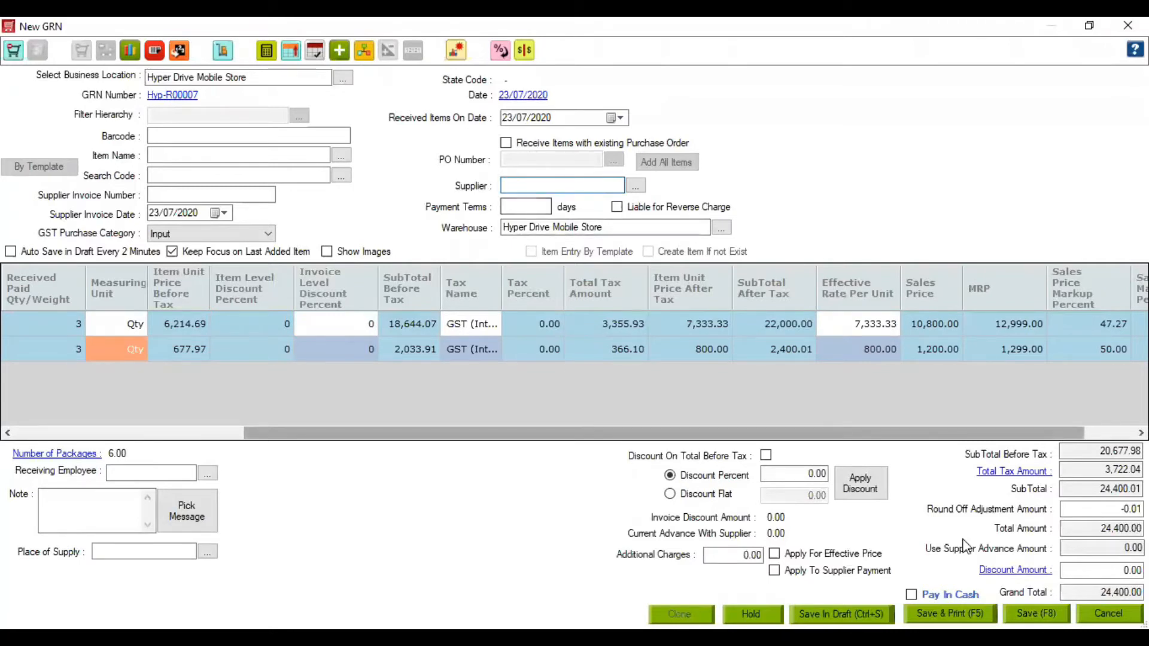
# - Attempt to save the GRN, dismiss the missing-supplier warning, and start a new supplier
pyautogui.click(1037, 613)
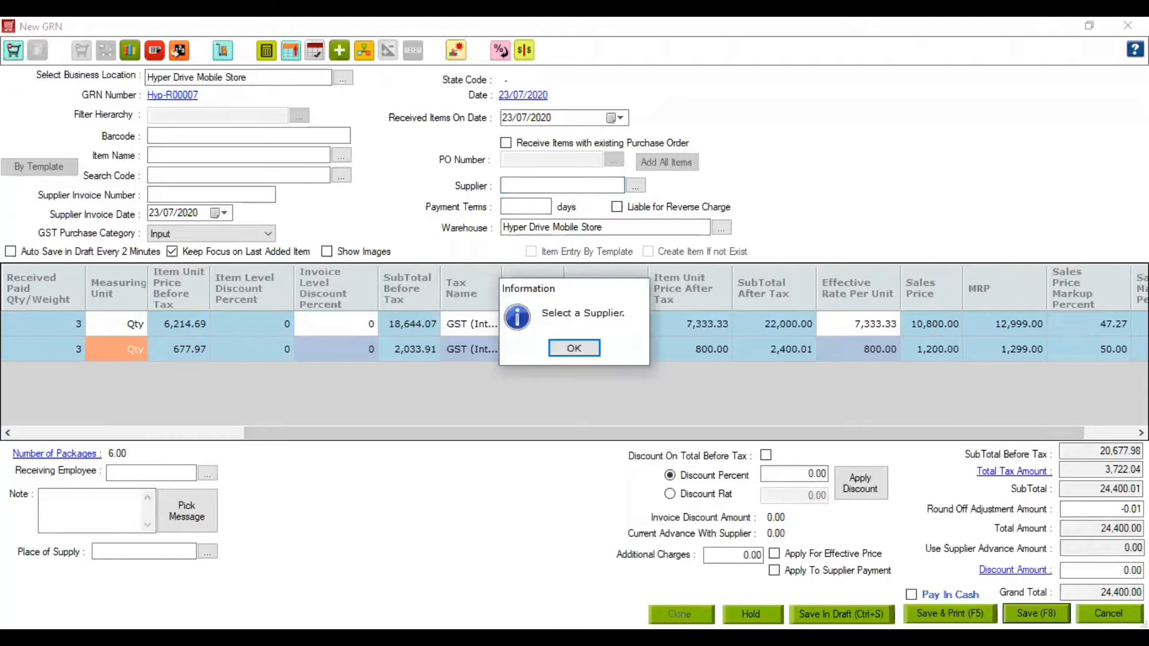
pyautogui.click(573, 349)
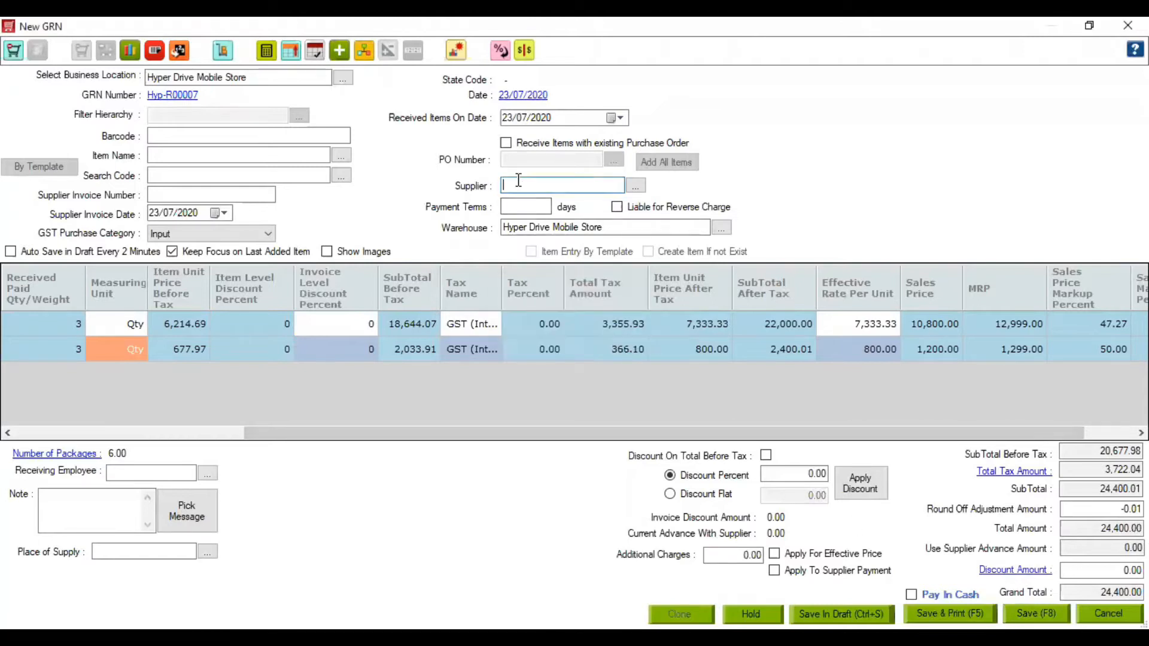
pyautogui.write('+')
pyautogui.press('Return')
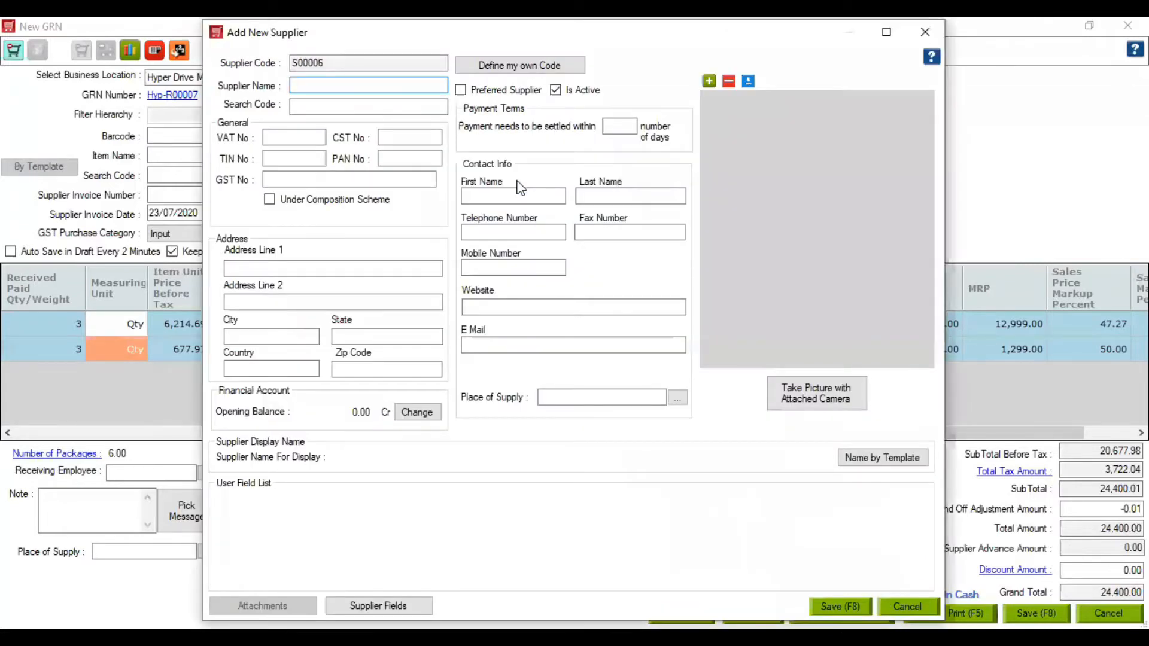
# - Create supplier SBT Enterprise with its GST number and save it
pyautogui.write('SBT')
pyautogui.write('Enterprise')
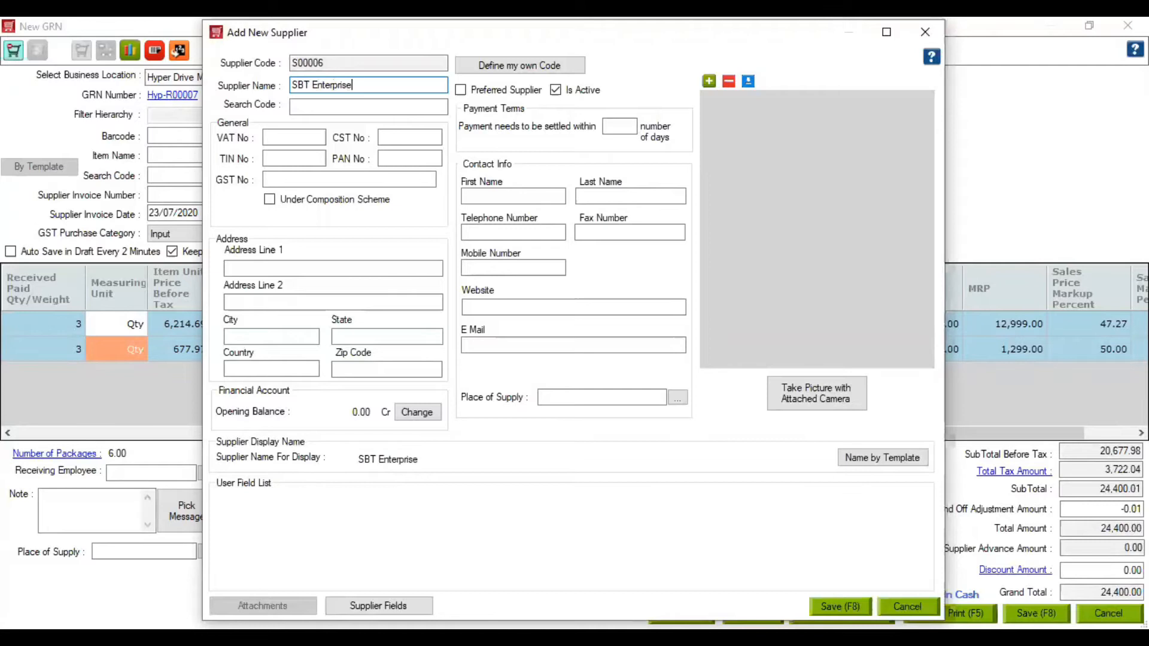
pyautogui.click(325, 178)
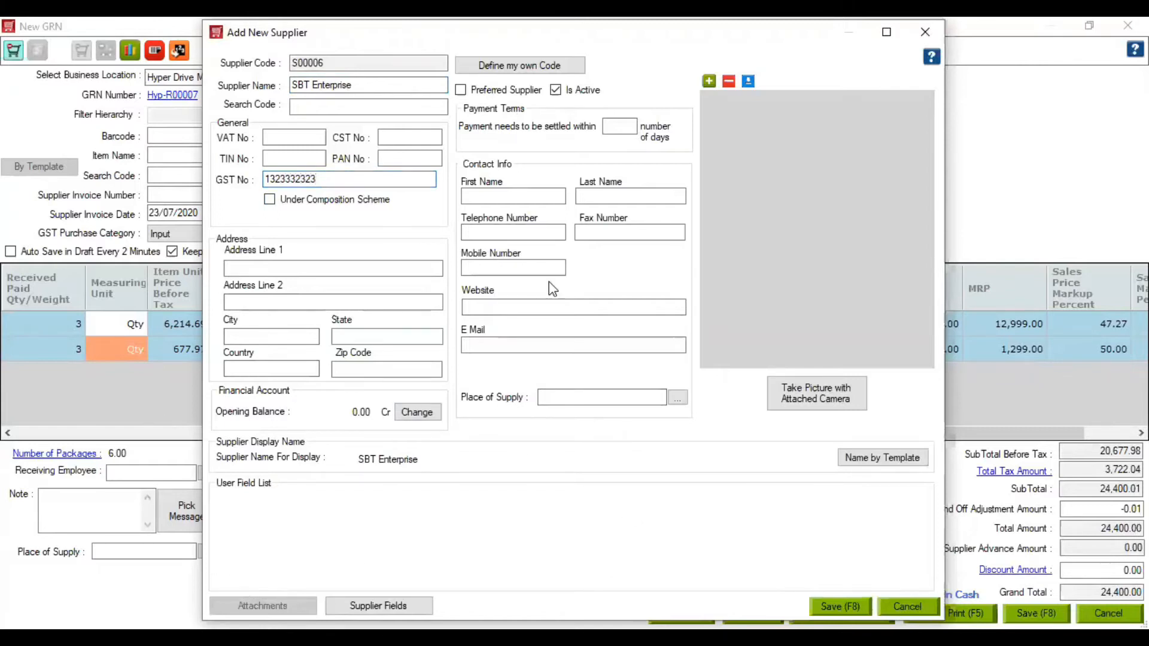
pyautogui.press('F8')
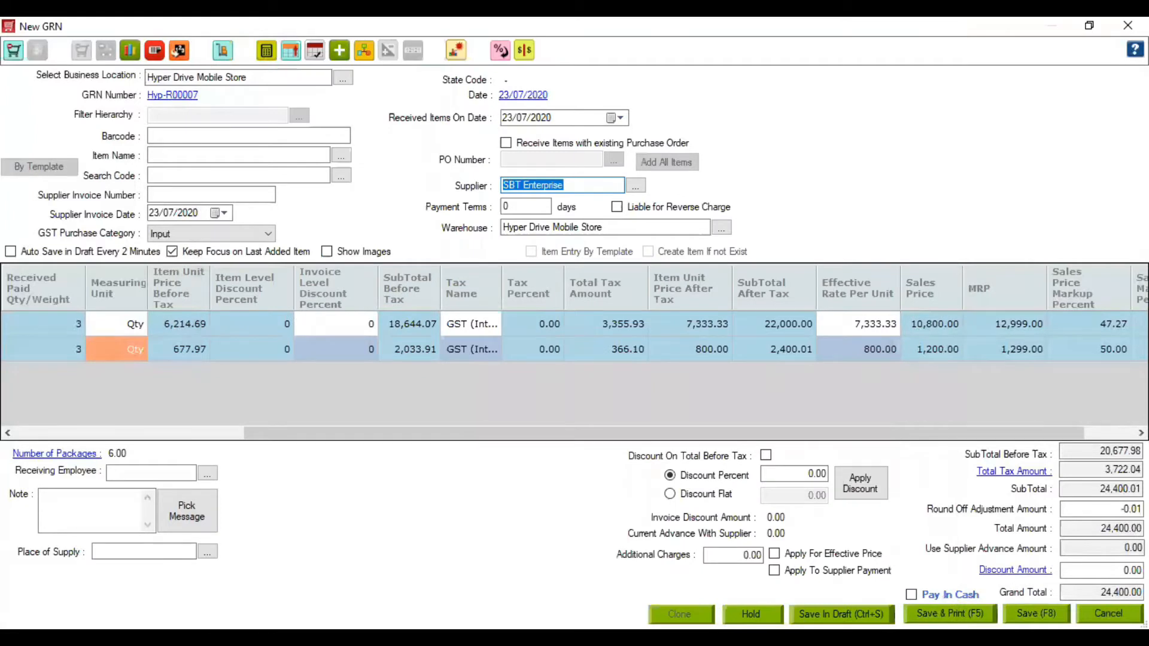
# - Save GRN Hyp-R00007, labelling the three Honor Holy Plus 2 units B2222–B2224 and C3333–C3335
pyautogui.click(1036, 614)
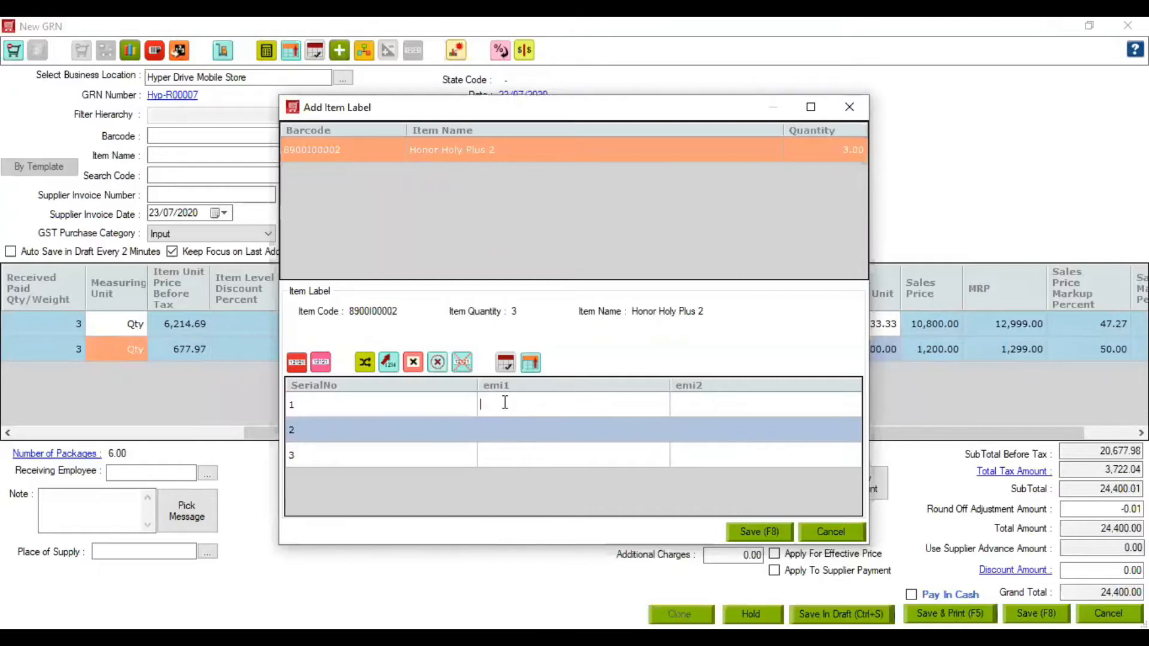
pyautogui.write('B2222')
pyautogui.click(725, 403)
pyautogui.write('C3333')
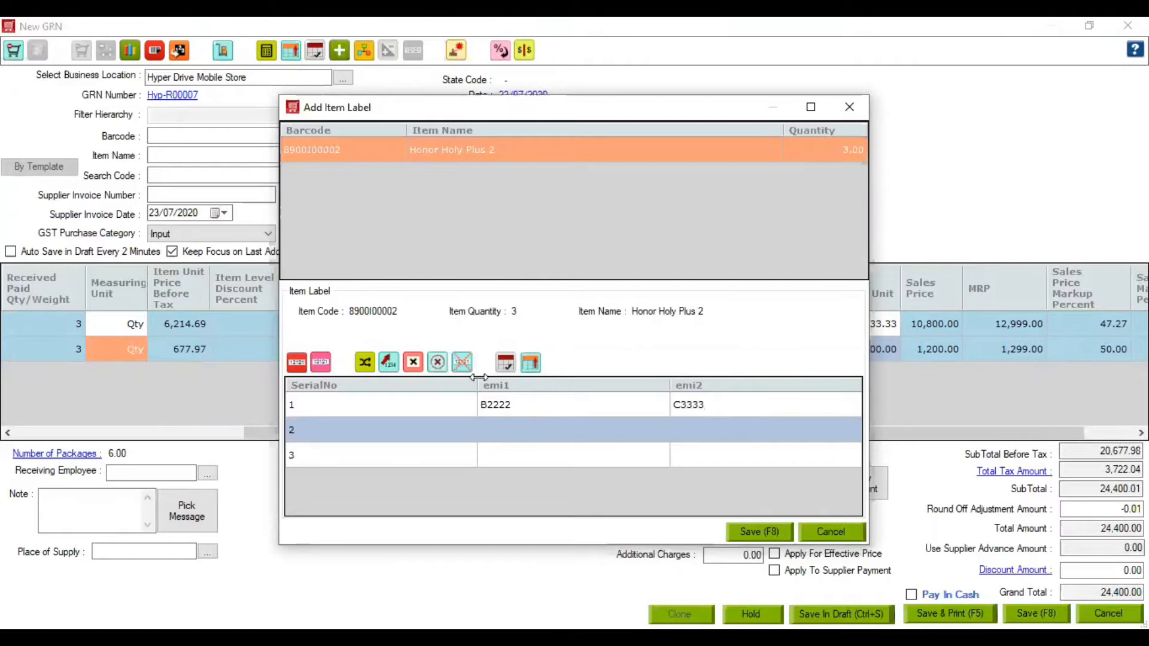
pyautogui.click(388, 361)
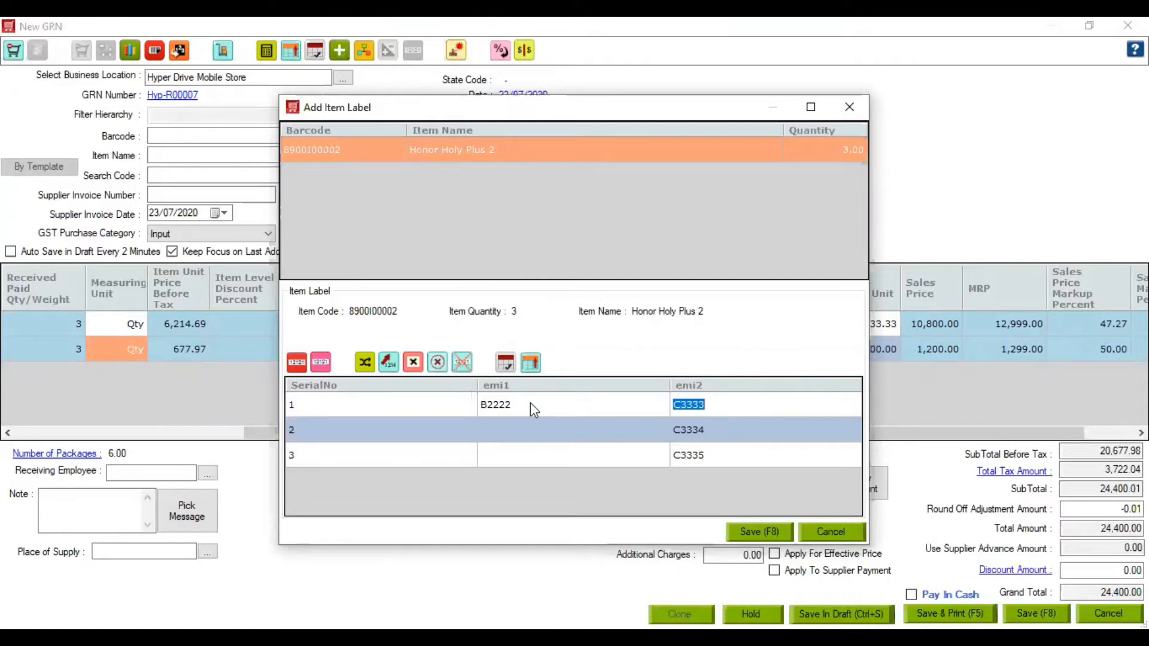
pyautogui.click(530, 403)
pyautogui.click(388, 361)
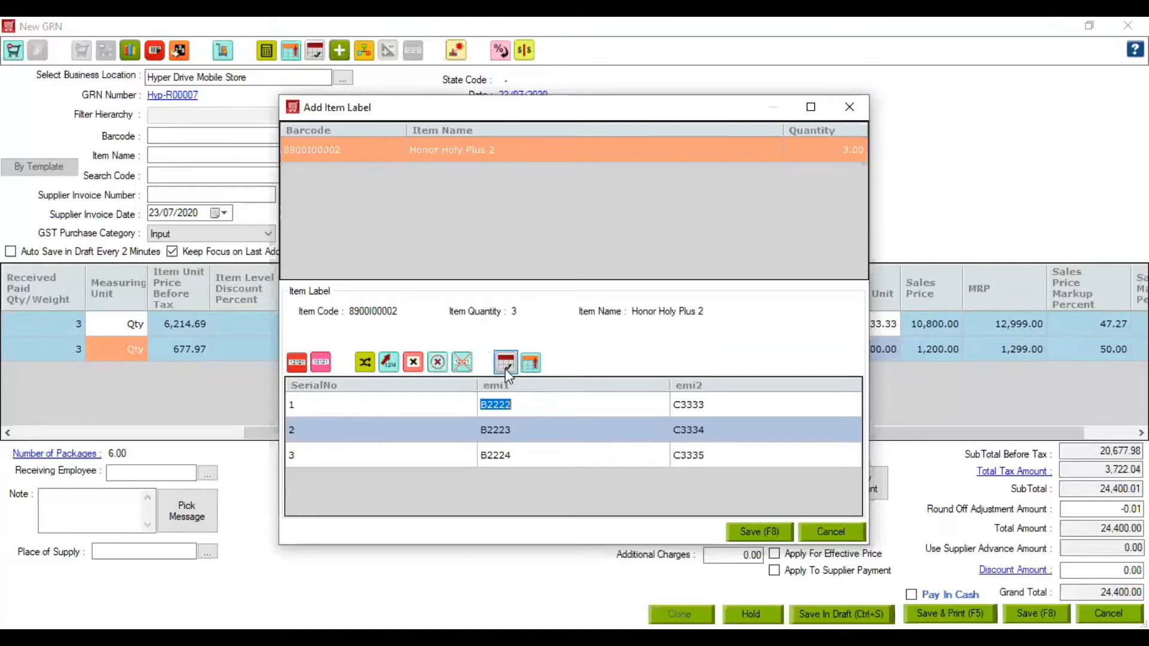
pyautogui.click(754, 532)
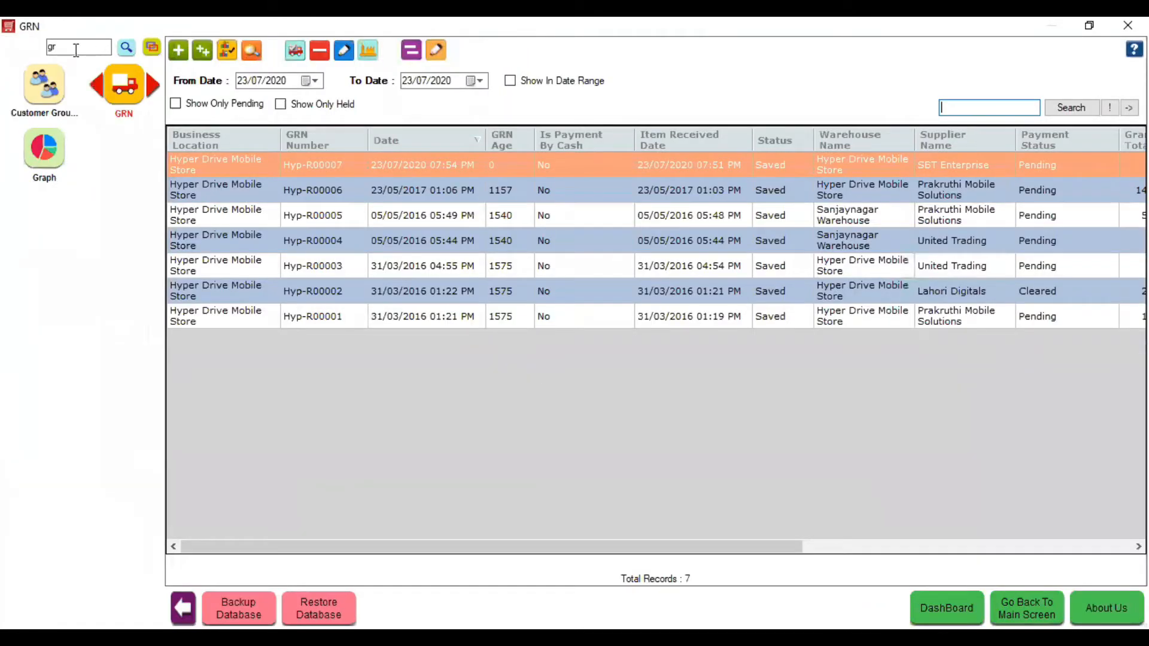
pyautogui.press('BackSpace')
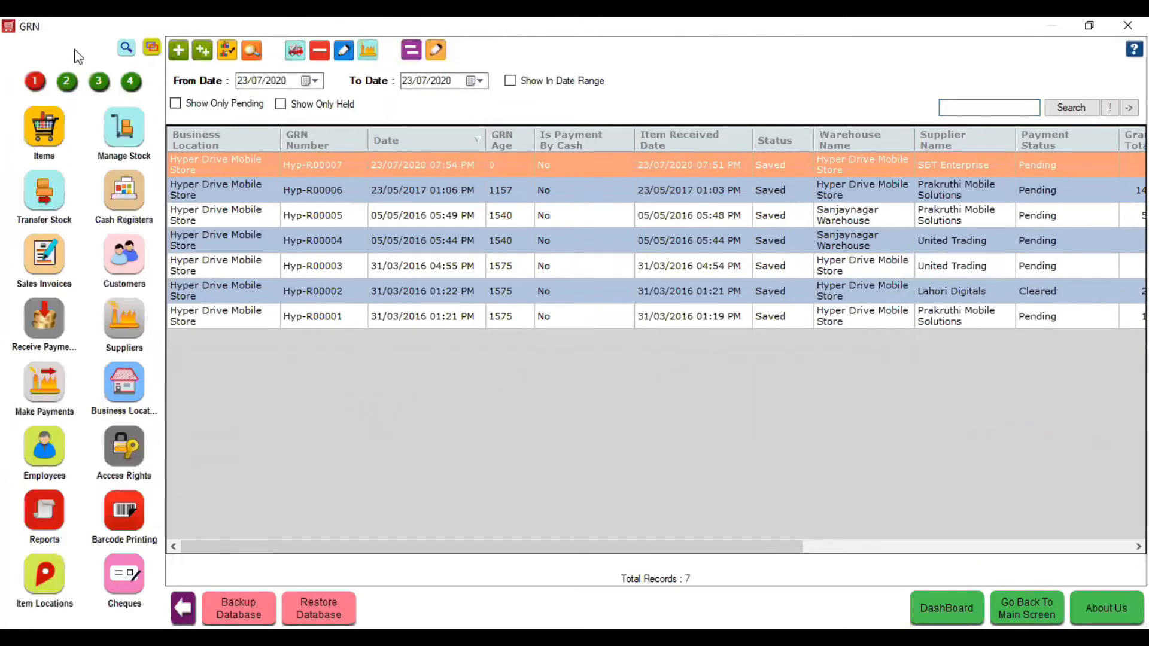
pyautogui.click(127, 135)
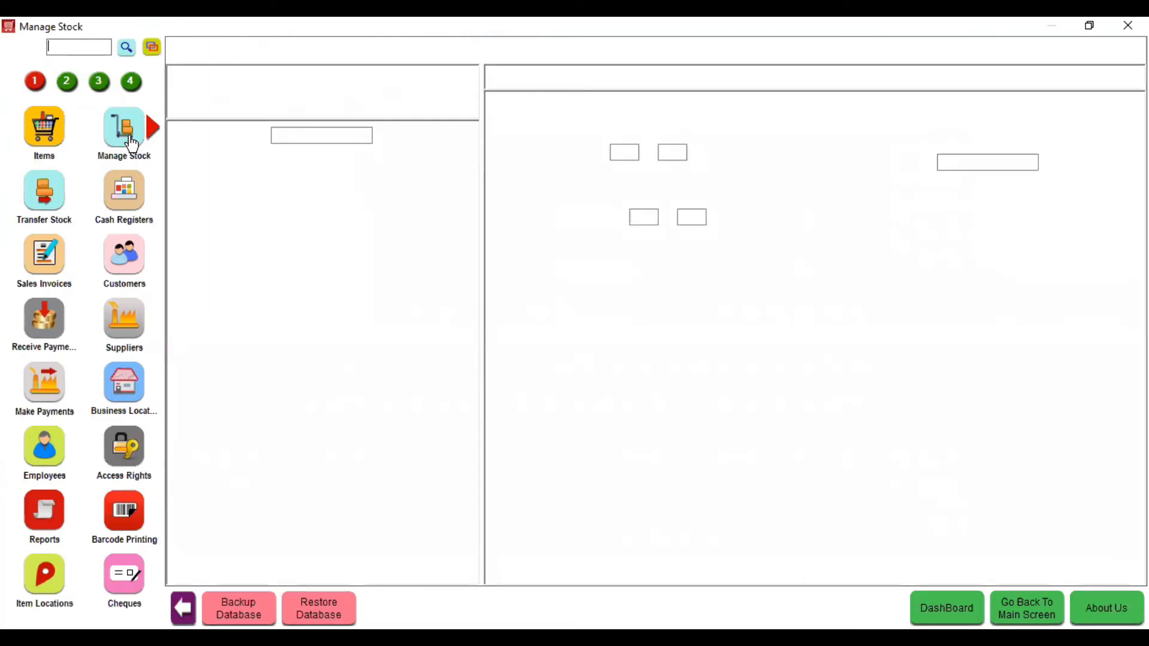
pyautogui.click(975, 161)
pyautogui.write('hono')
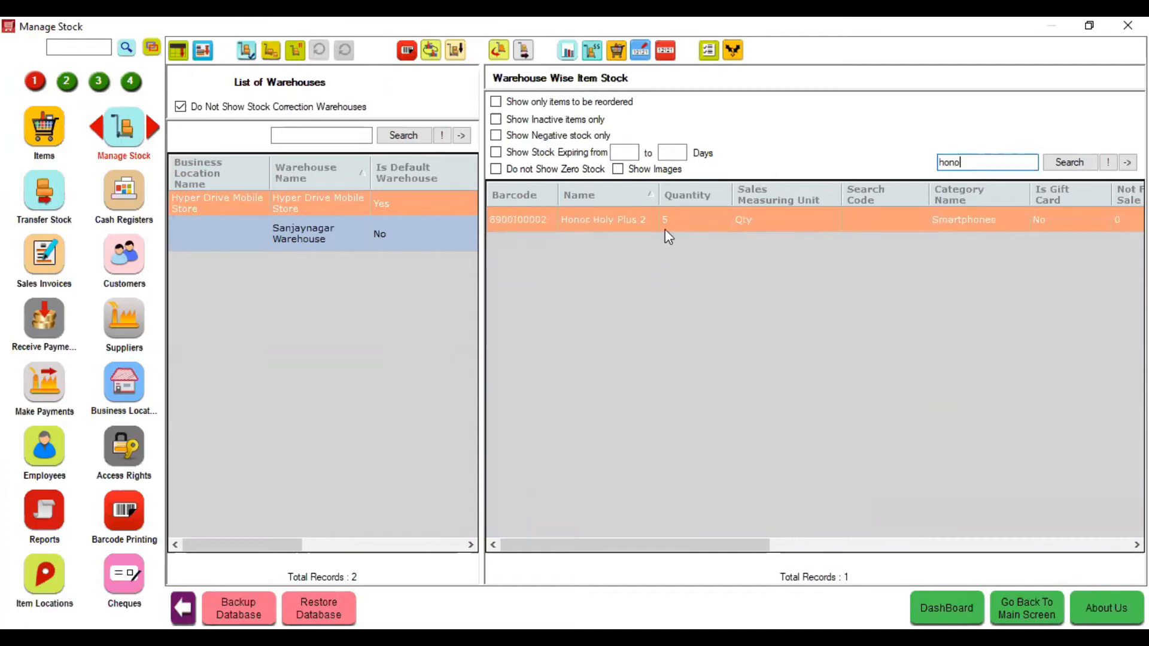
pyautogui.click(667, 54)
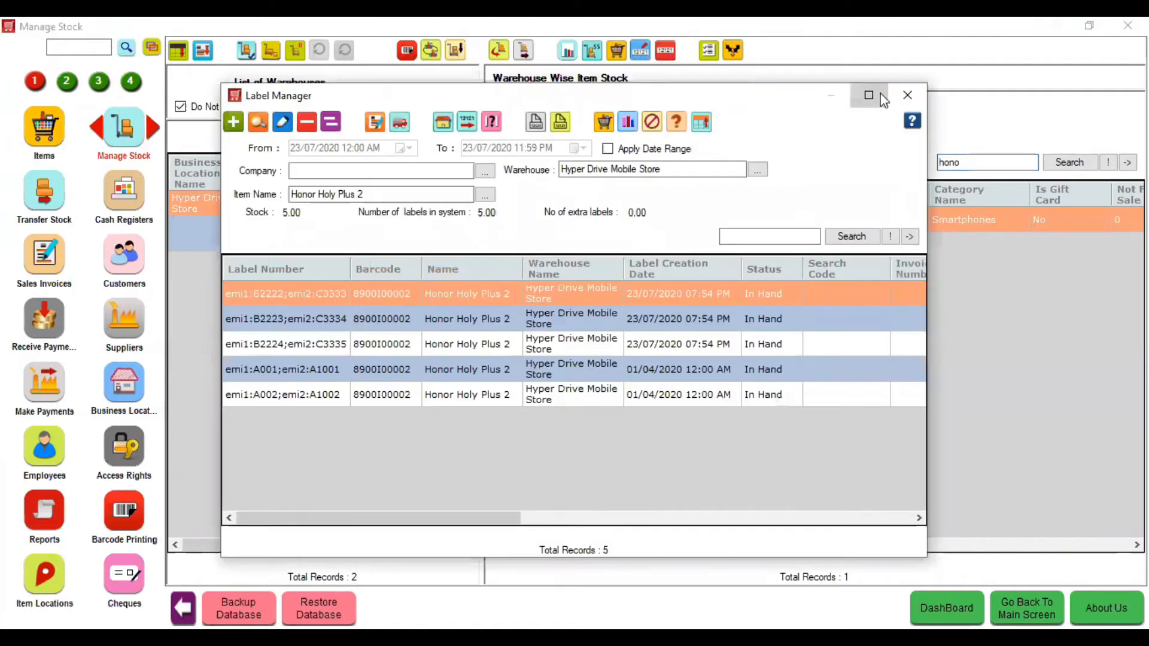
pyautogui.click(876, 96)
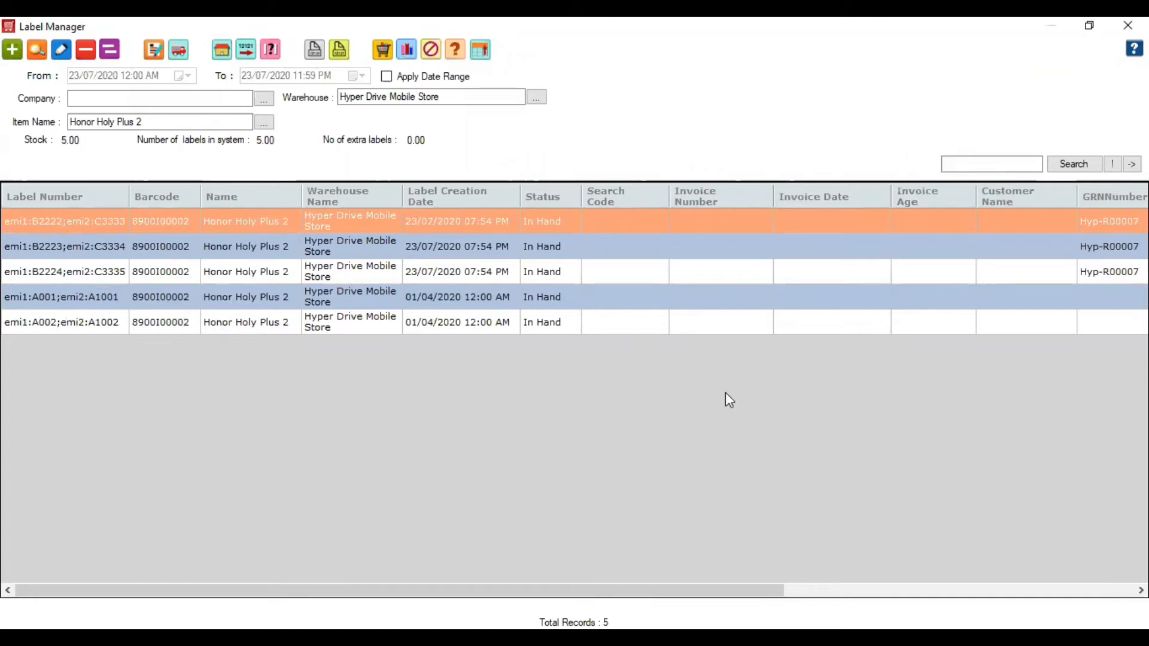
pyautogui.moveTo(749, 590); pyautogui.dragTo(1044, 580)
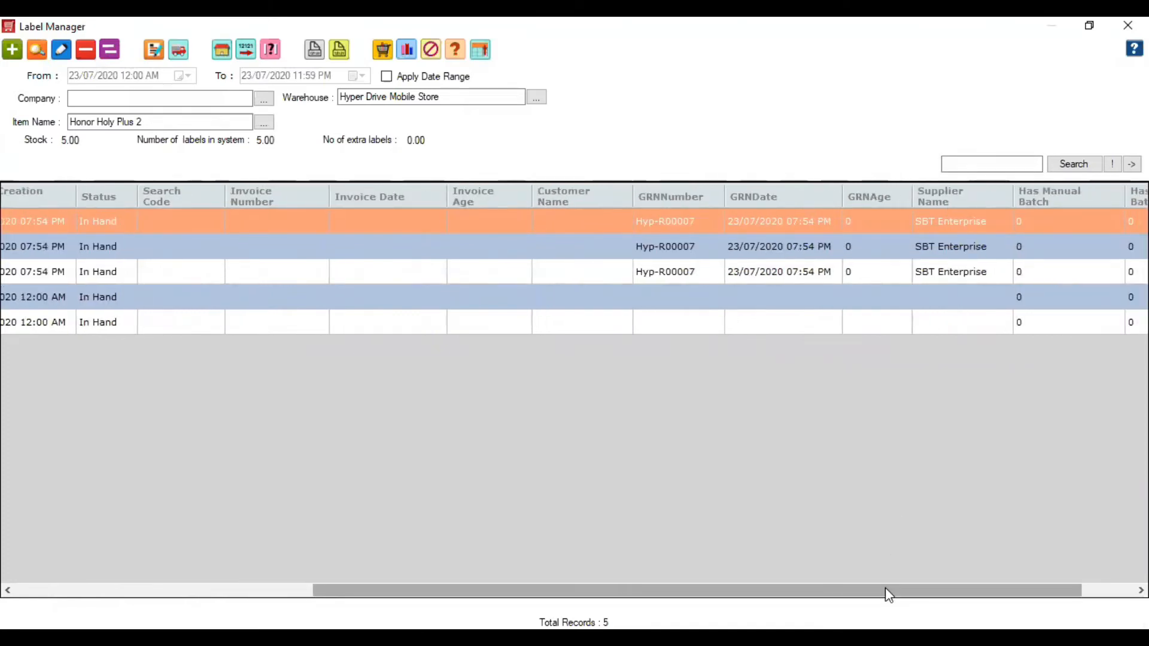
pyautogui.moveTo(885, 590); pyautogui.dragTo(454, 531)
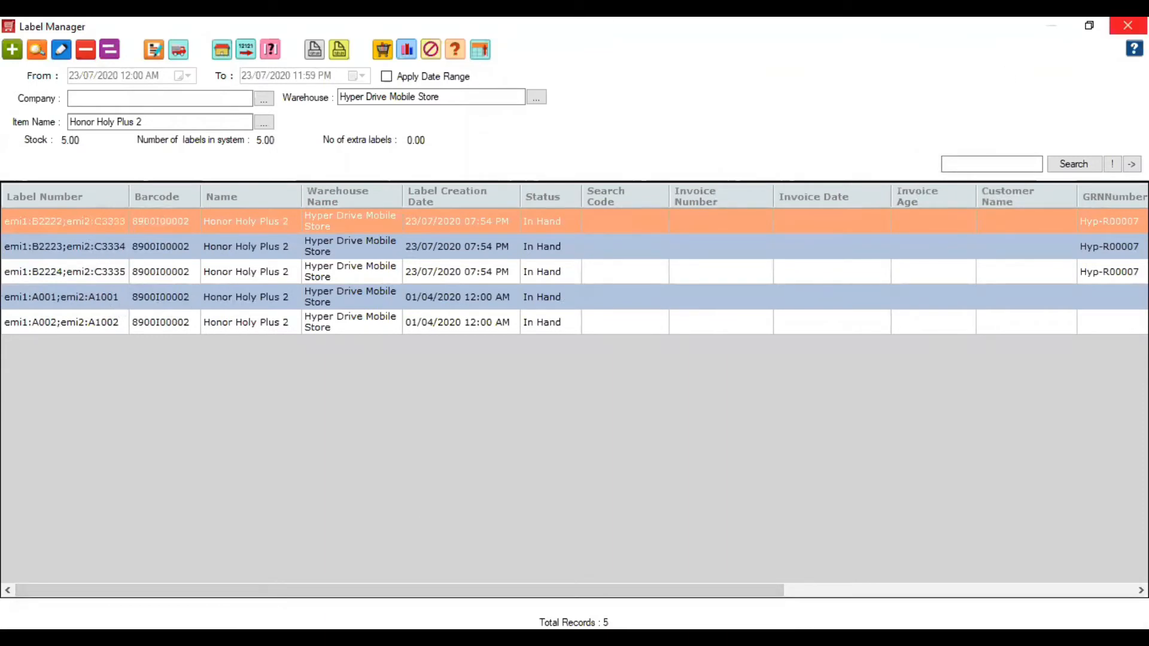
pyautogui.click(1127, 24)
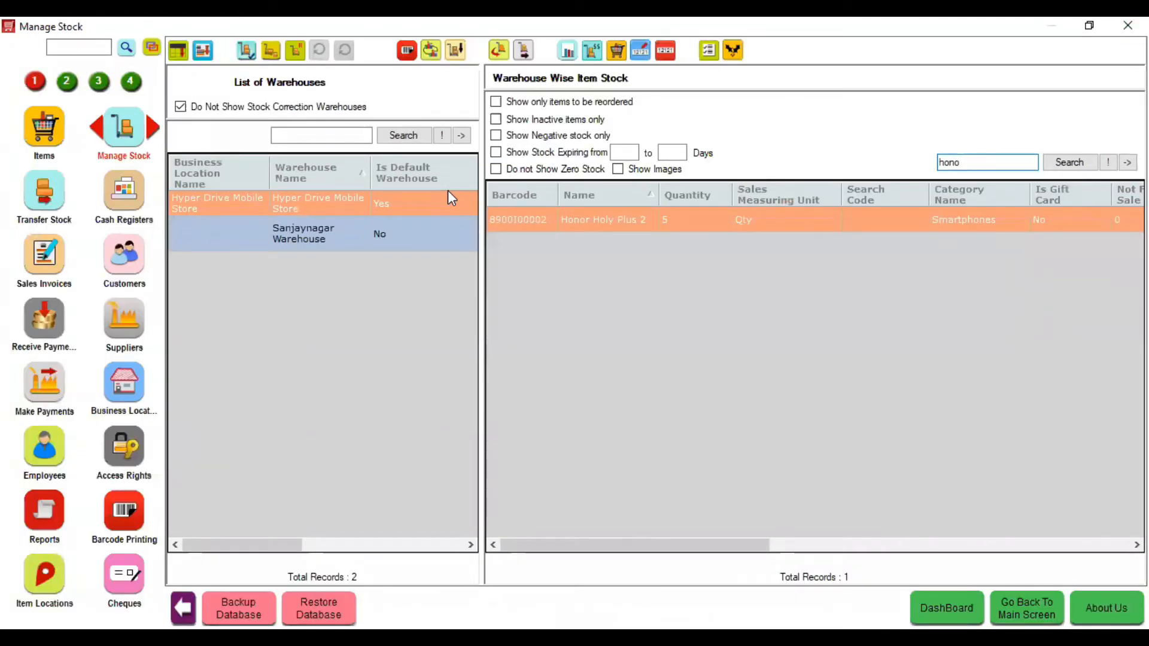
# - Start a stock transfer from Hyper Drive Mobile Store to Sanjaynagar Warehouse
pyautogui.click(39, 204)
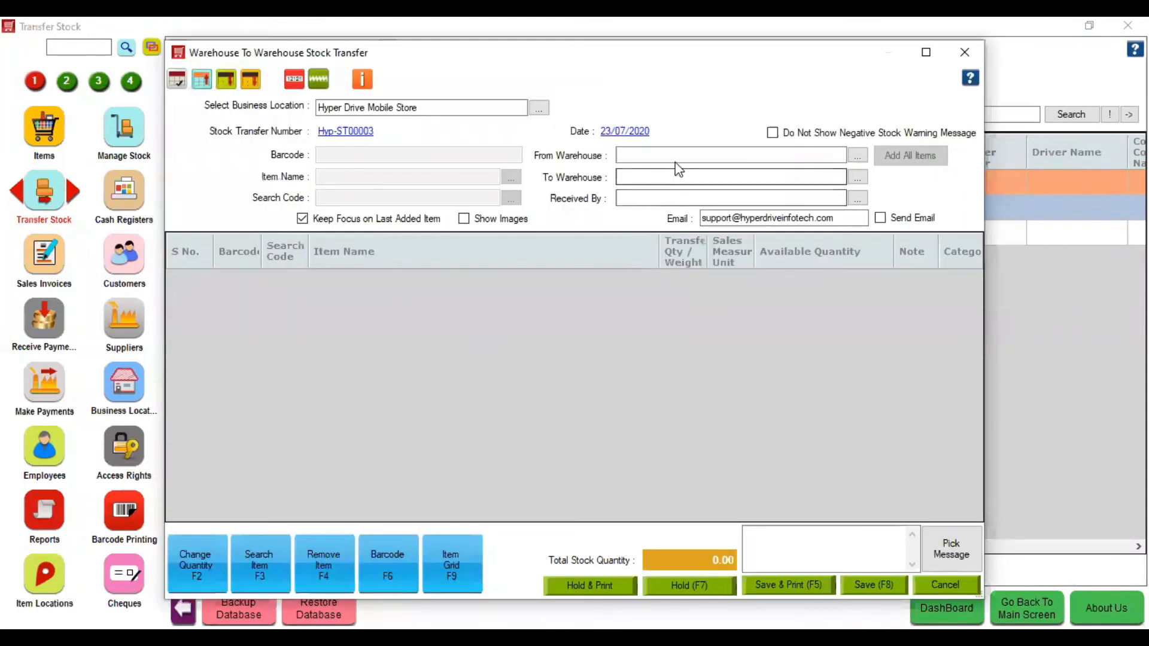
pyautogui.click(676, 161)
pyautogui.press('Down')
pyautogui.press('Down')
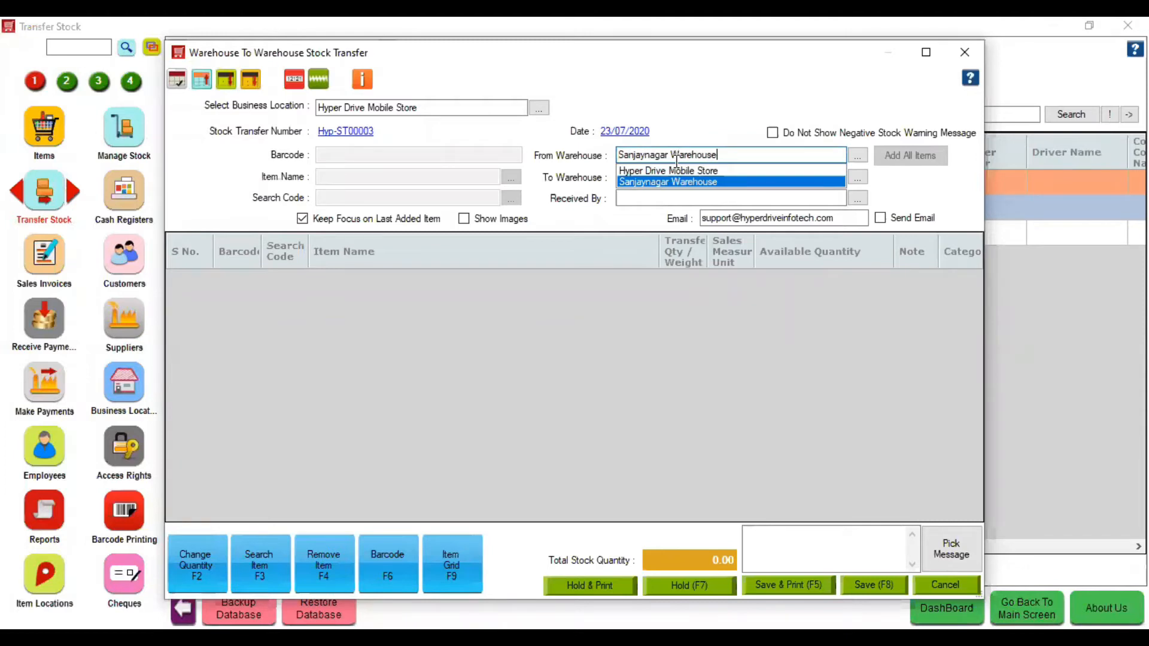
pyautogui.press('Up')
pyautogui.press('Return')
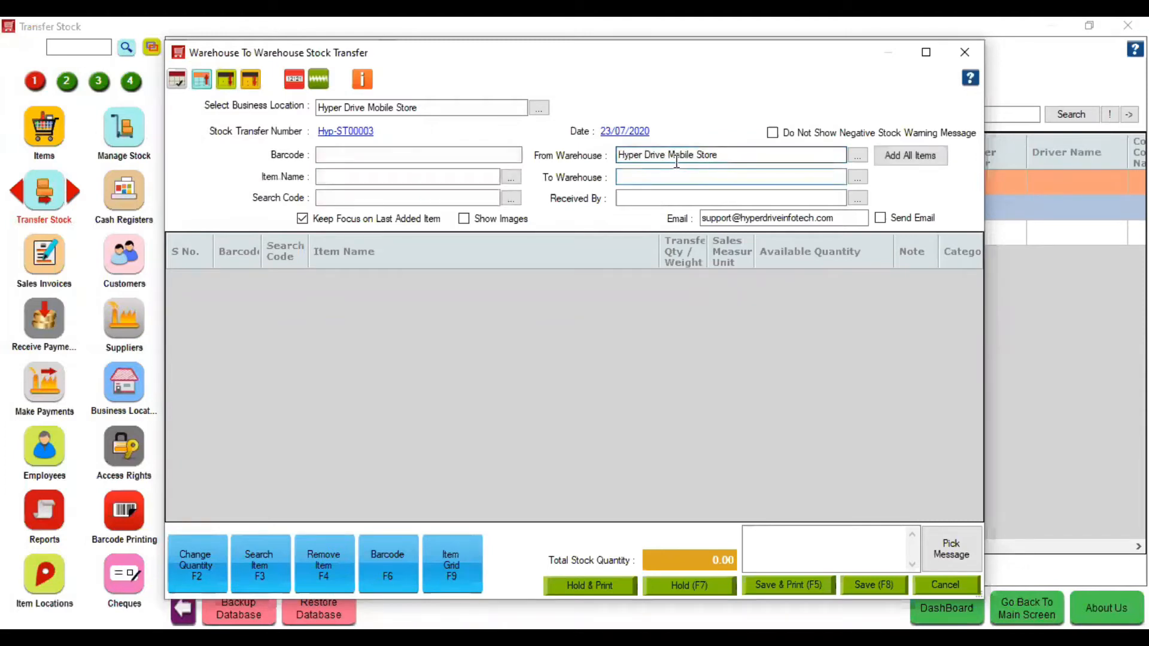
pyautogui.press('Down')
pyautogui.press('Return')
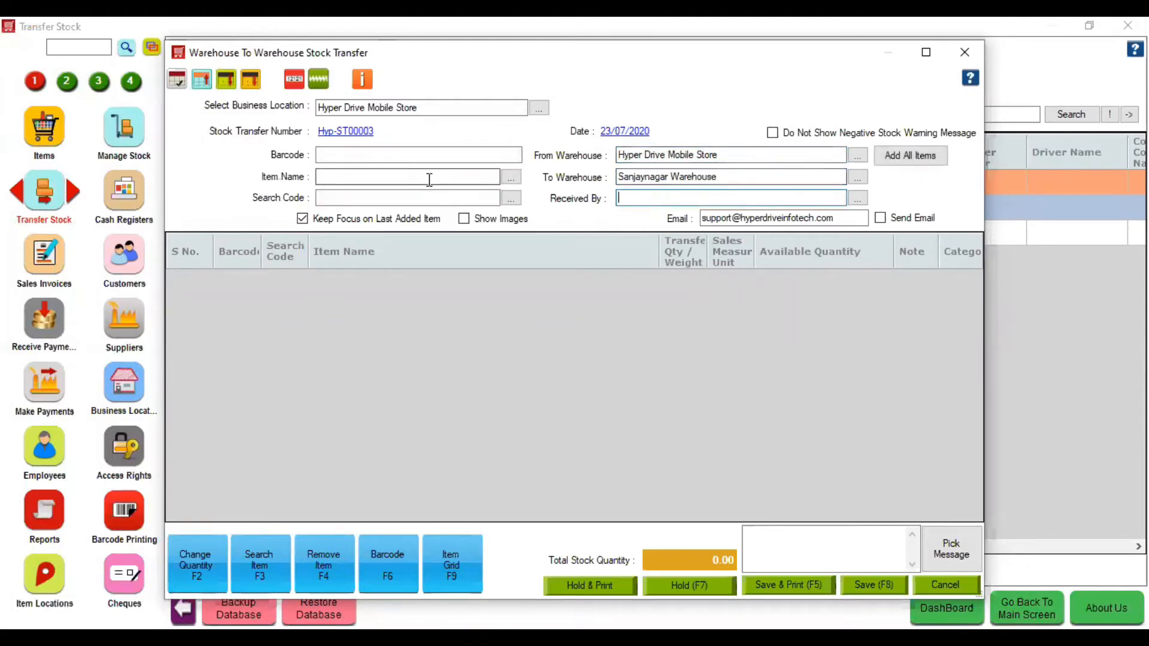
# - Add one Honor Holy Plus 2 to the transfer
pyautogui.click(429, 180)
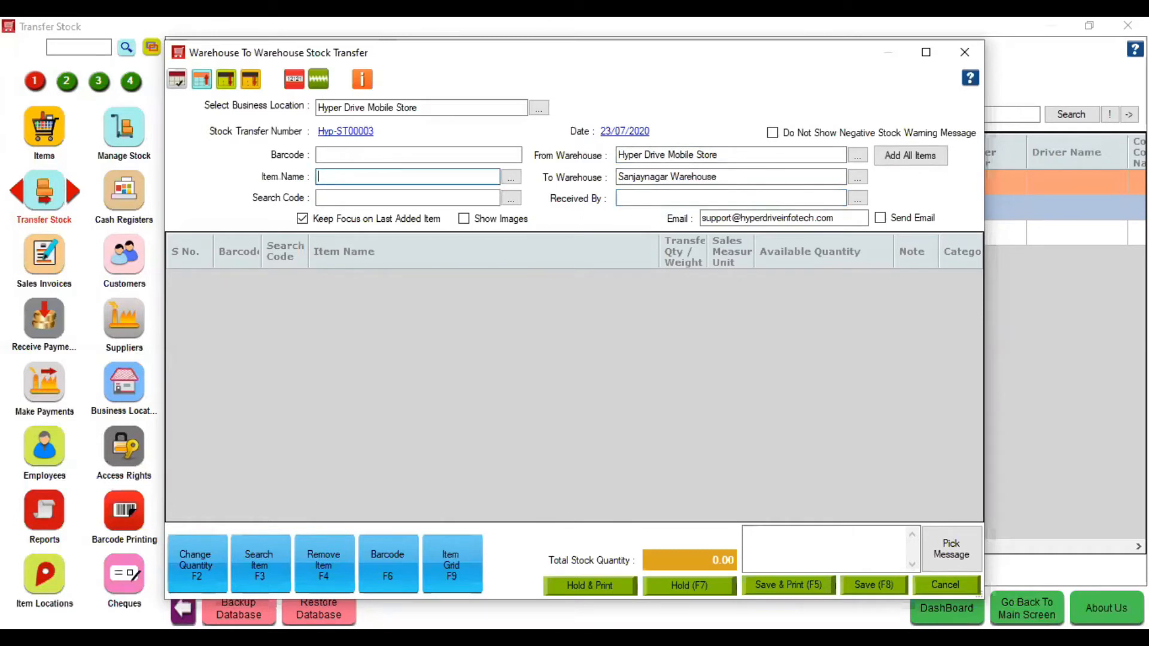
pyautogui.write('m')
pyautogui.press('Down')
pyautogui.press('BackSpace')
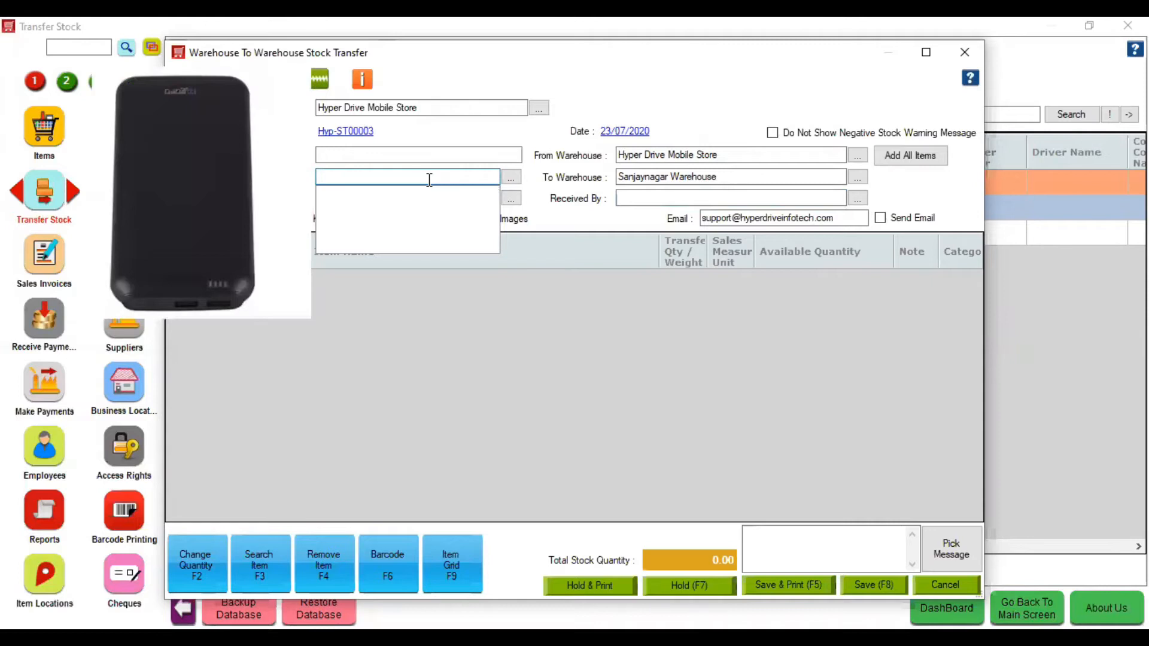
pyautogui.write('ho')
pyautogui.press('Return')
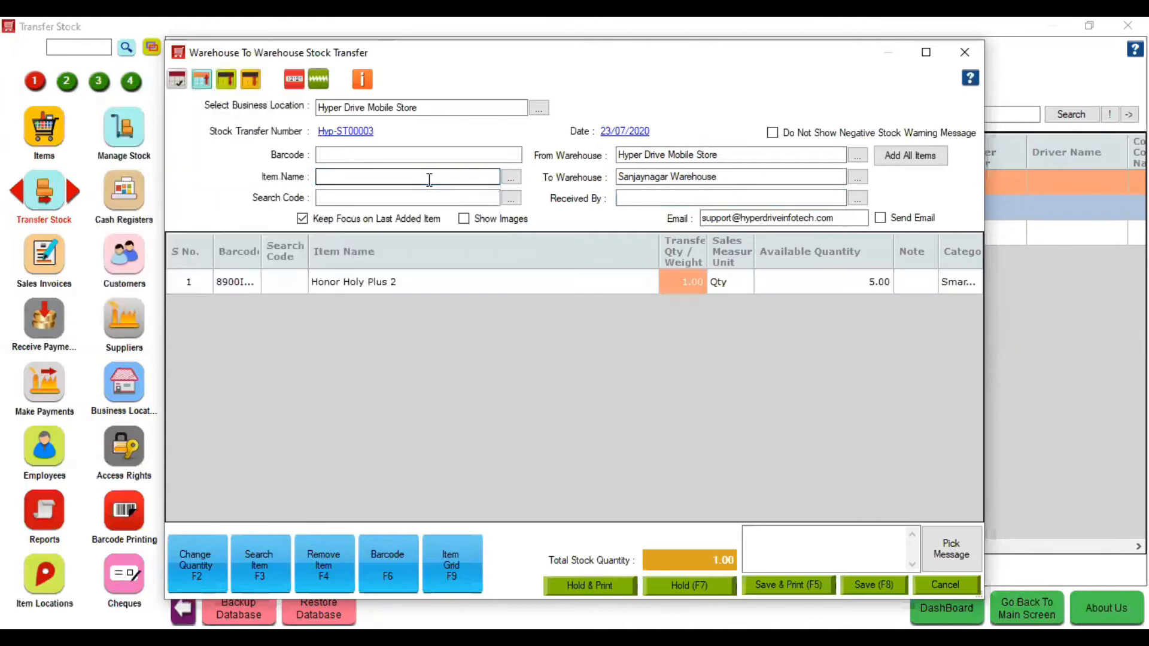
# - Save the transfer as Hyp-ST00003 with label A001 assigned to the phone
pyautogui.click(867, 586)
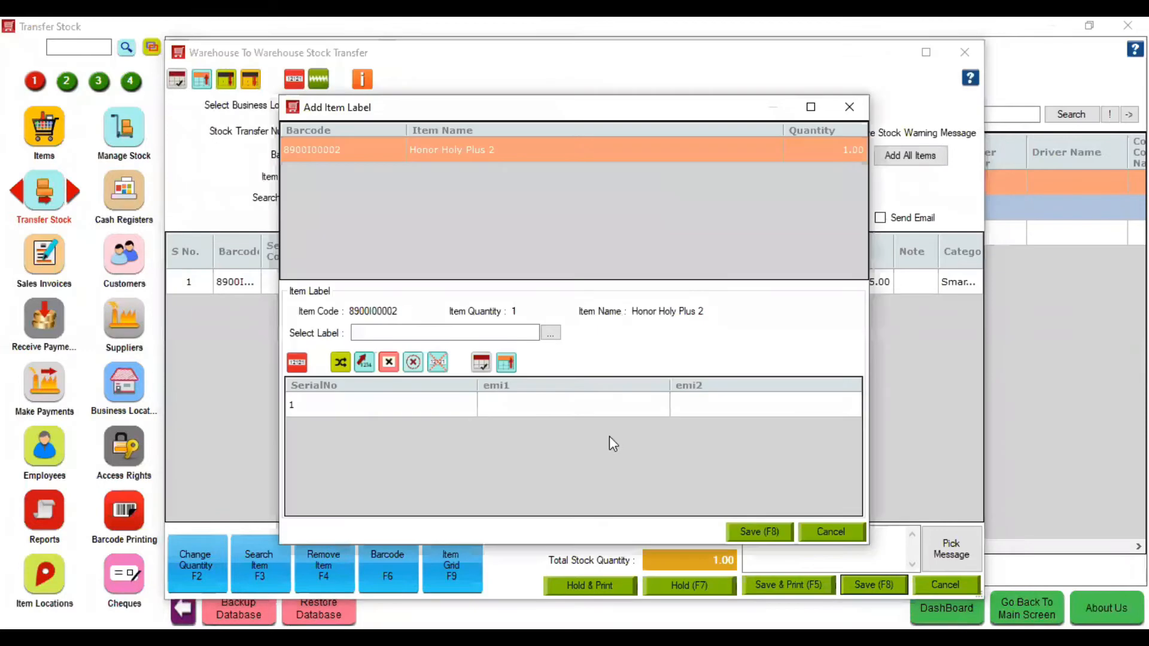
pyautogui.click(443, 333)
pyautogui.press('Down')
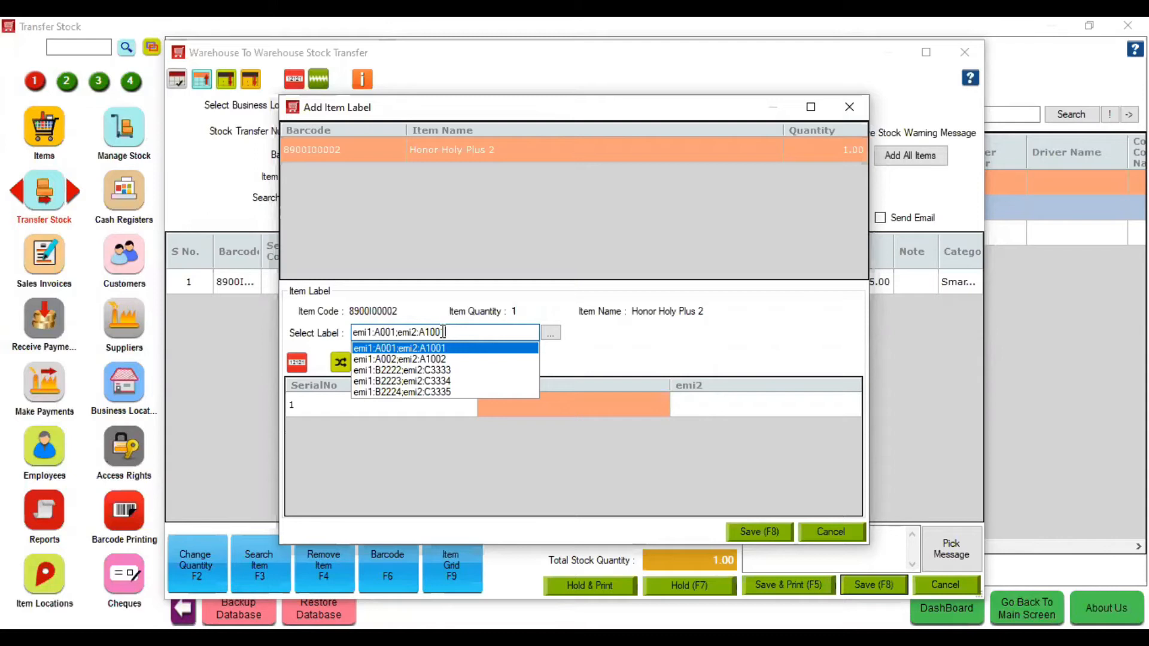
pyautogui.press('Return')
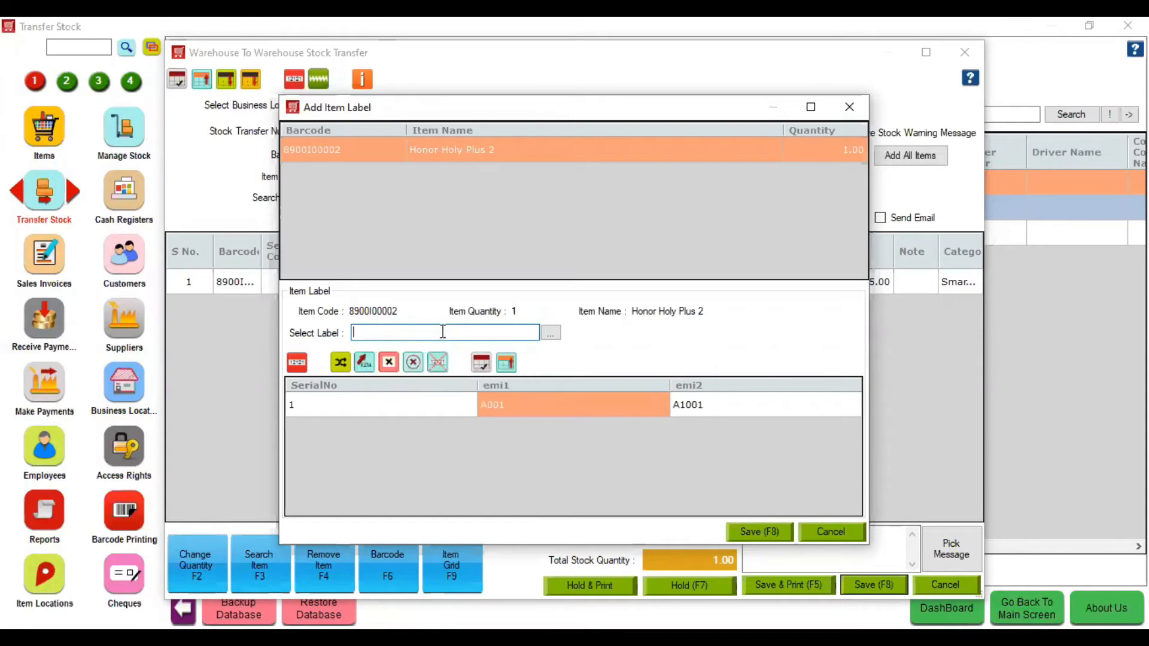
pyautogui.click(778, 534)
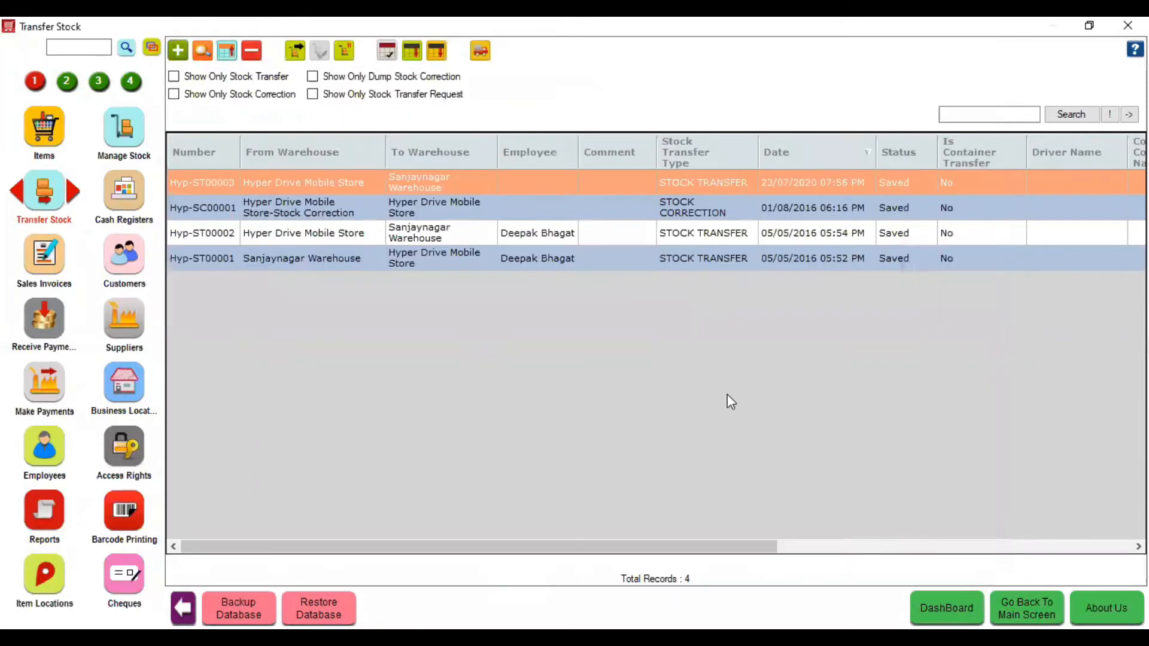
# - Check stock in Transit Warehouse and Hyper Drive Mobile Store, then select Honor Holy Plus 2 (quantity 4)
pyautogui.click(134, 151)
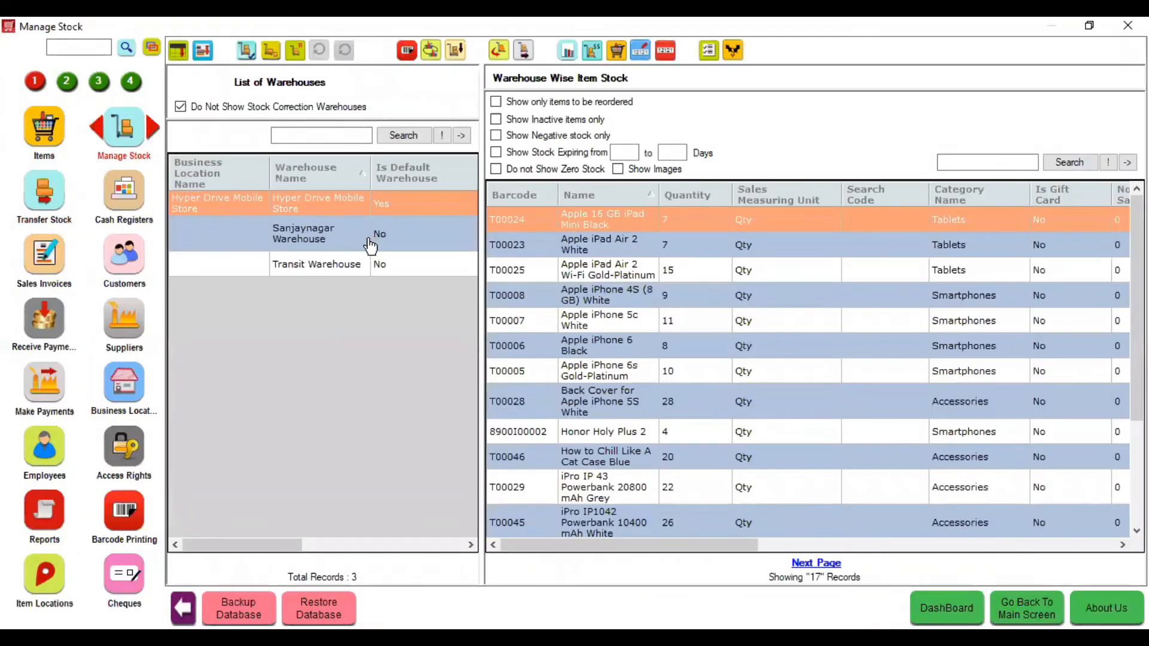
pyautogui.click(441, 265)
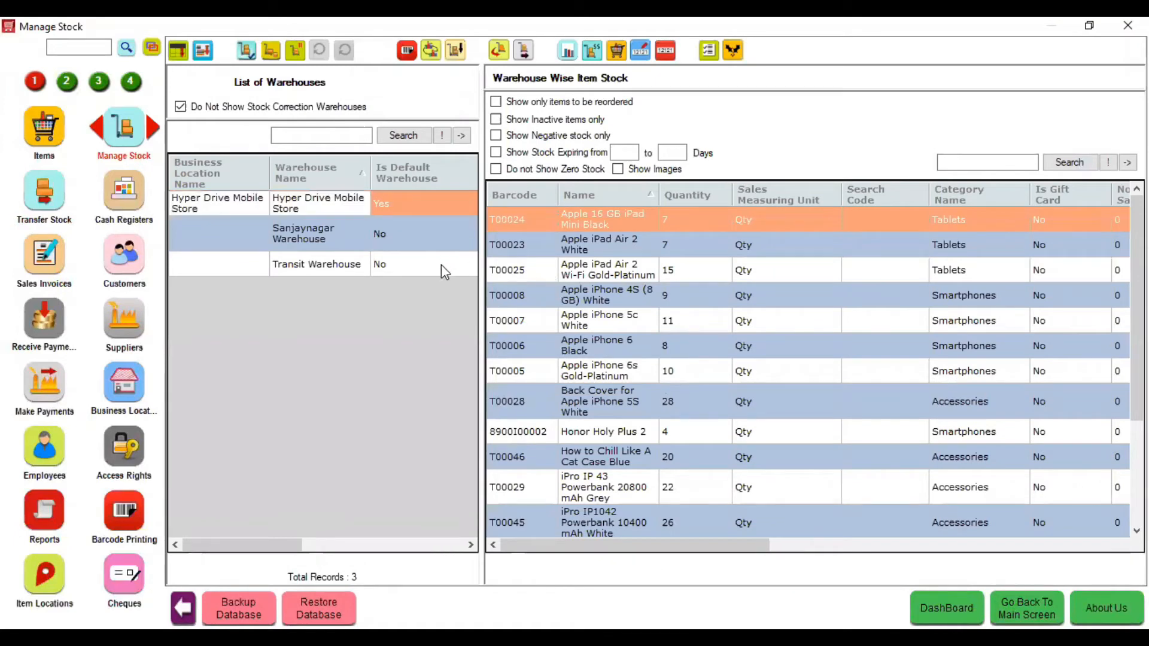
pyautogui.click(369, 207)
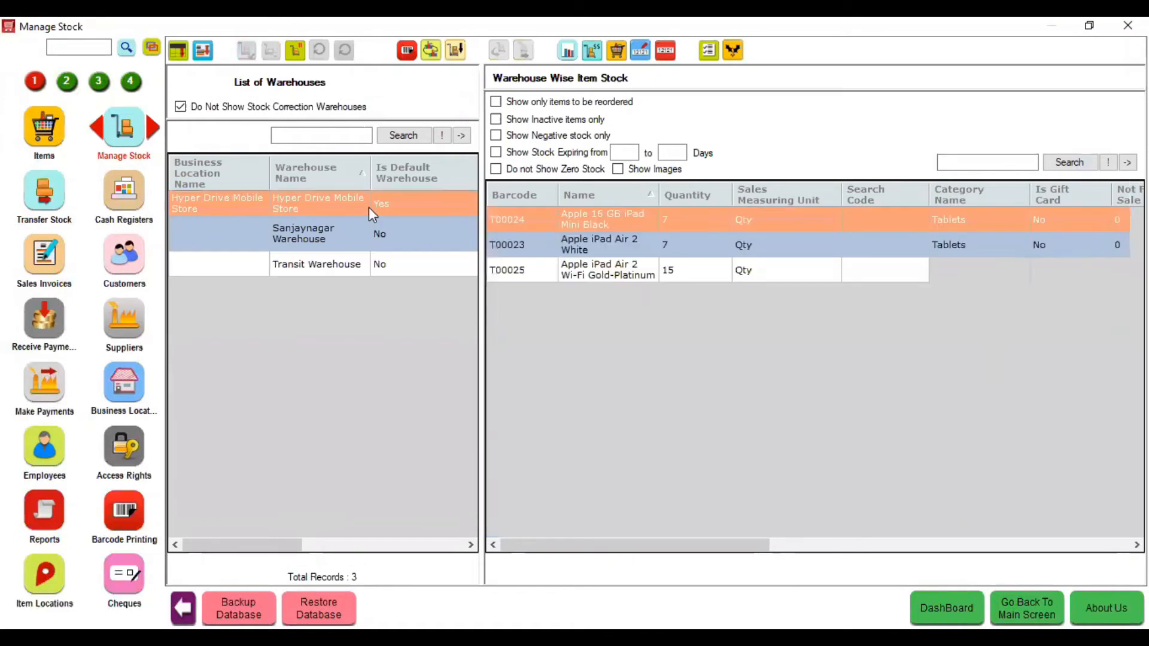
pyautogui.click(1012, 163)
pyautogui.click(651, 431)
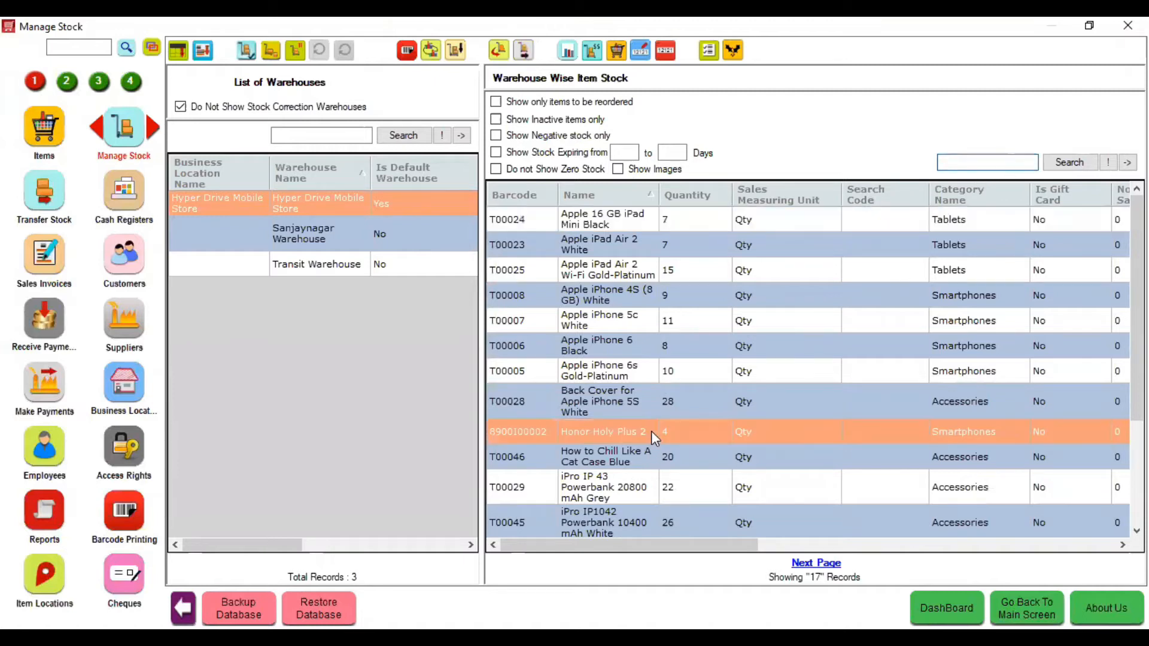
# - View Honor Holy Plus 2's remaining labels in Label Manager, then go to Barcode Printing
pyautogui.click(667, 57)
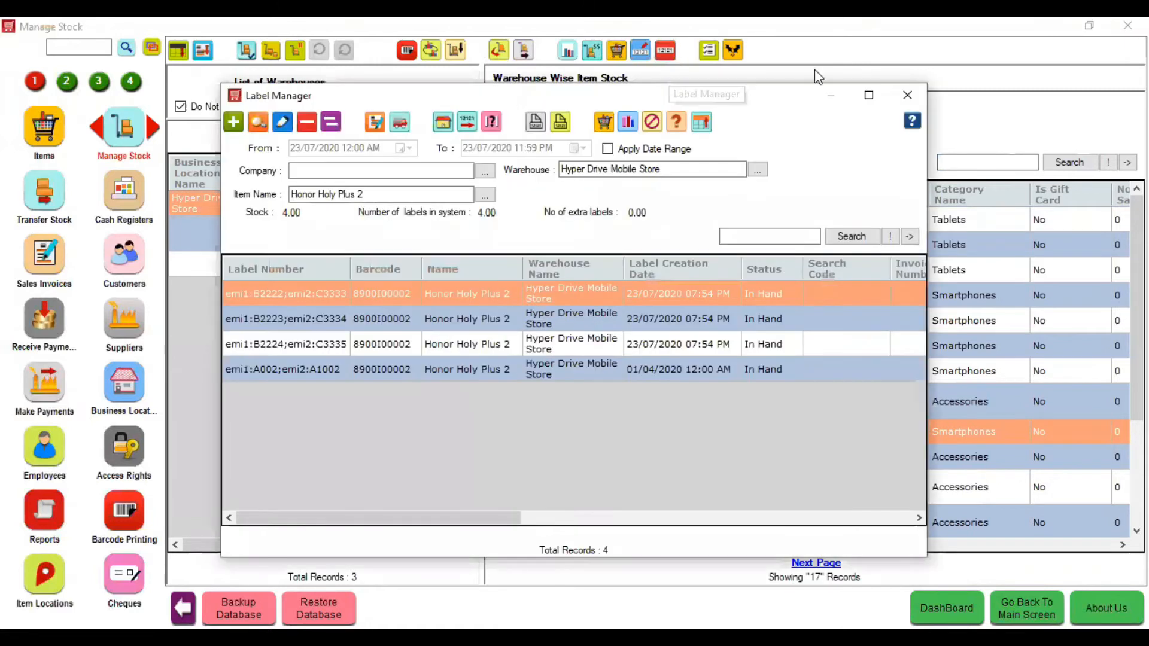
pyautogui.click(868, 95)
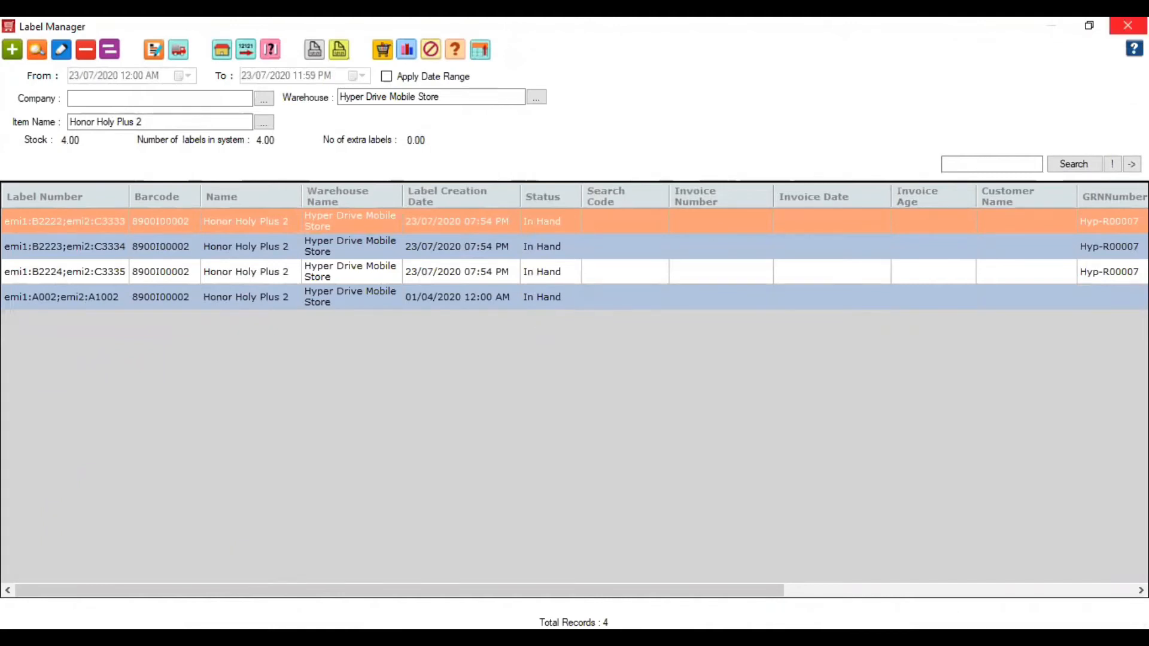
pyautogui.click(1128, 25)
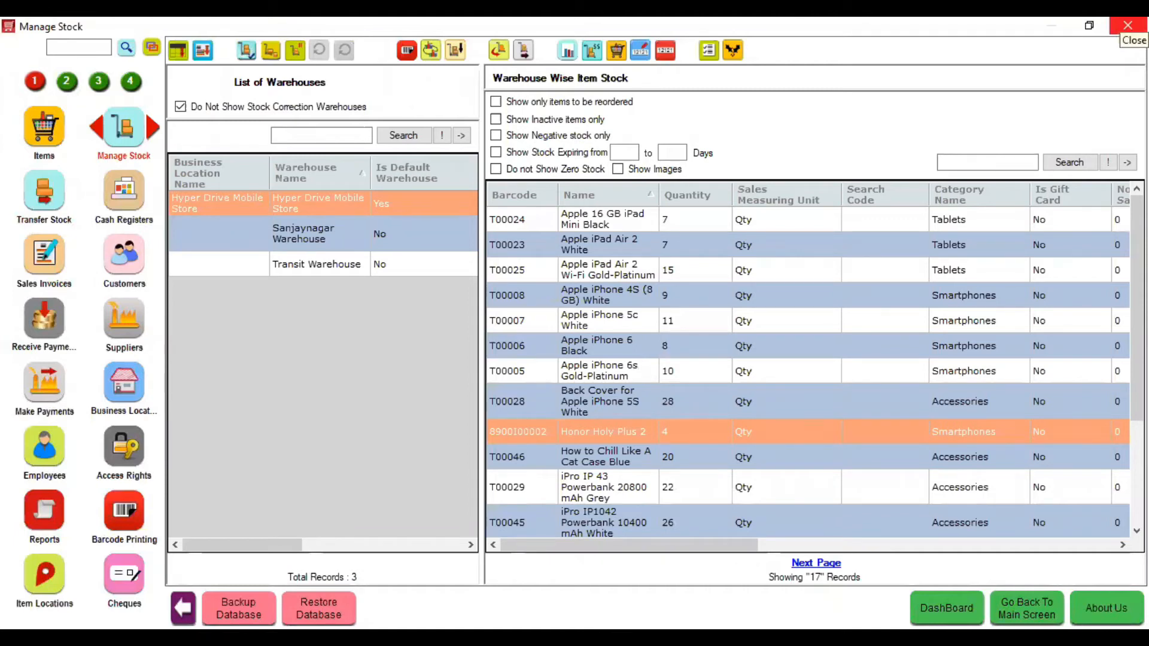
pyautogui.click(91, 48)
pyautogui.click(106, 513)
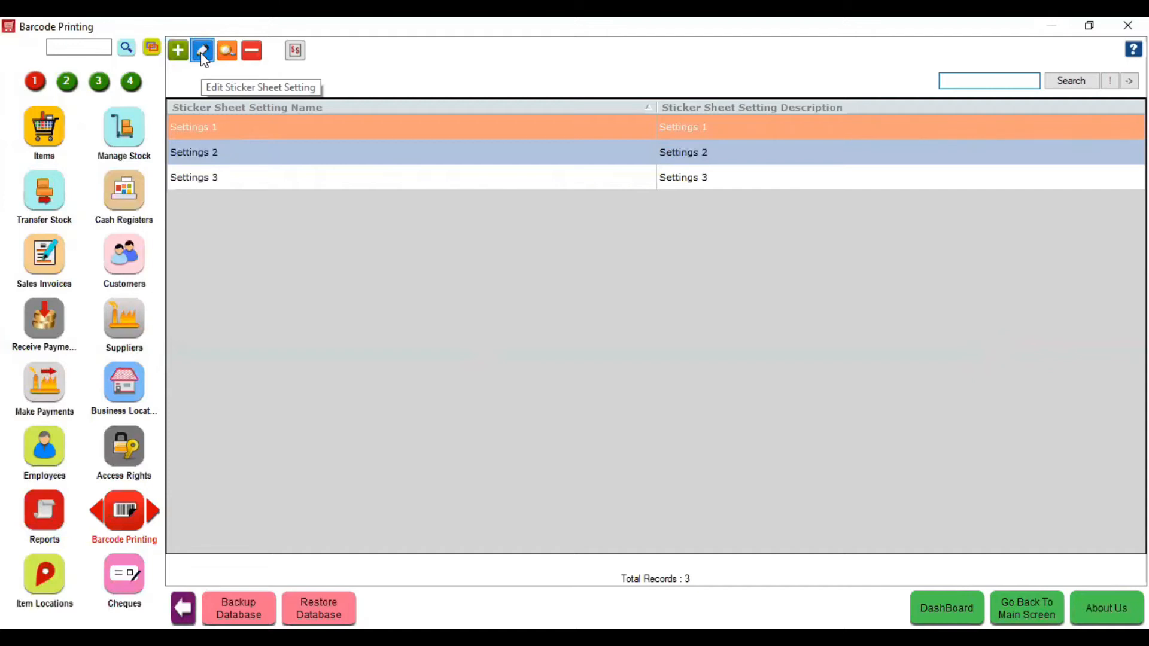
# - Add 13 Mobile Charger stickers to a new sticker sheet setting
pyautogui.click(203, 52)
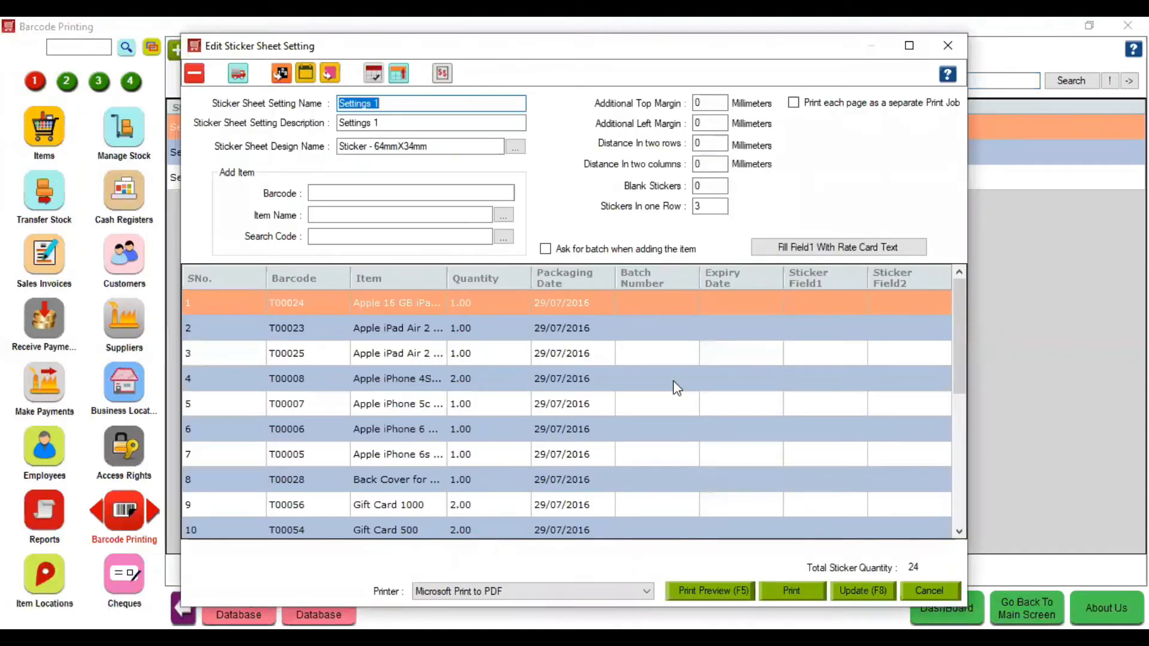
pyautogui.click(950, 43)
pyautogui.click(178, 51)
pyautogui.click(442, 211)
pyautogui.write('Mobile Charger')
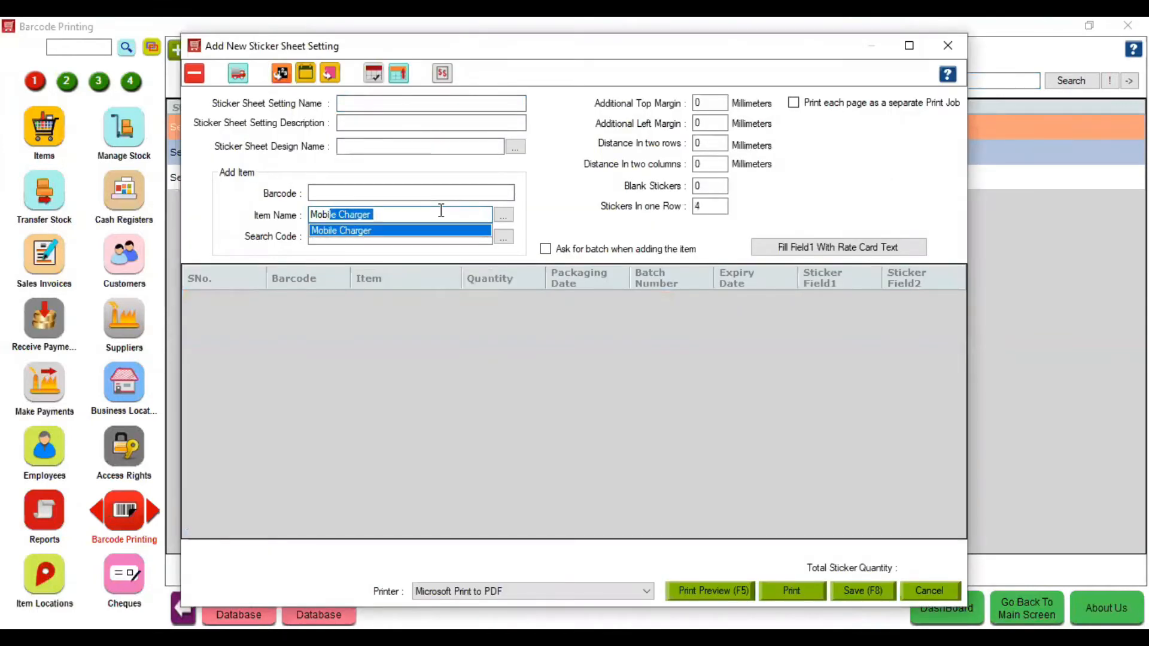
pyautogui.press('Return')
pyautogui.click(509, 307)
pyautogui.write('13')
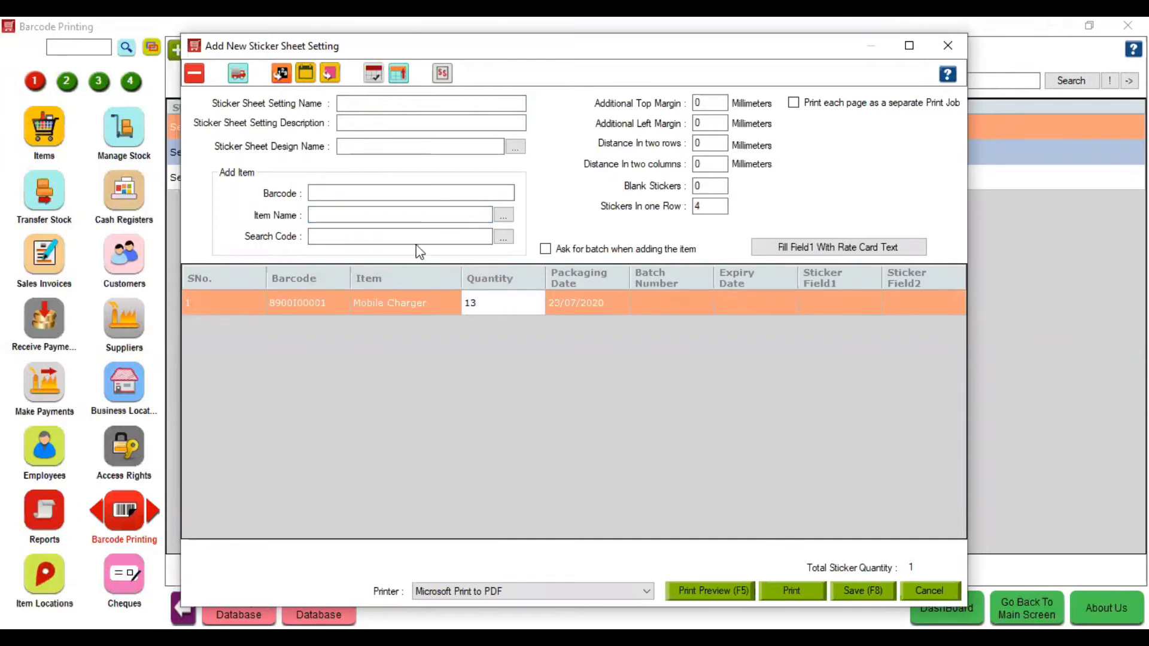
# - Apply the Sticker - 48mmX24mm design and preview the 13 stickers priced 1,200.00
pyautogui.click(396, 141)
pyautogui.write('s')
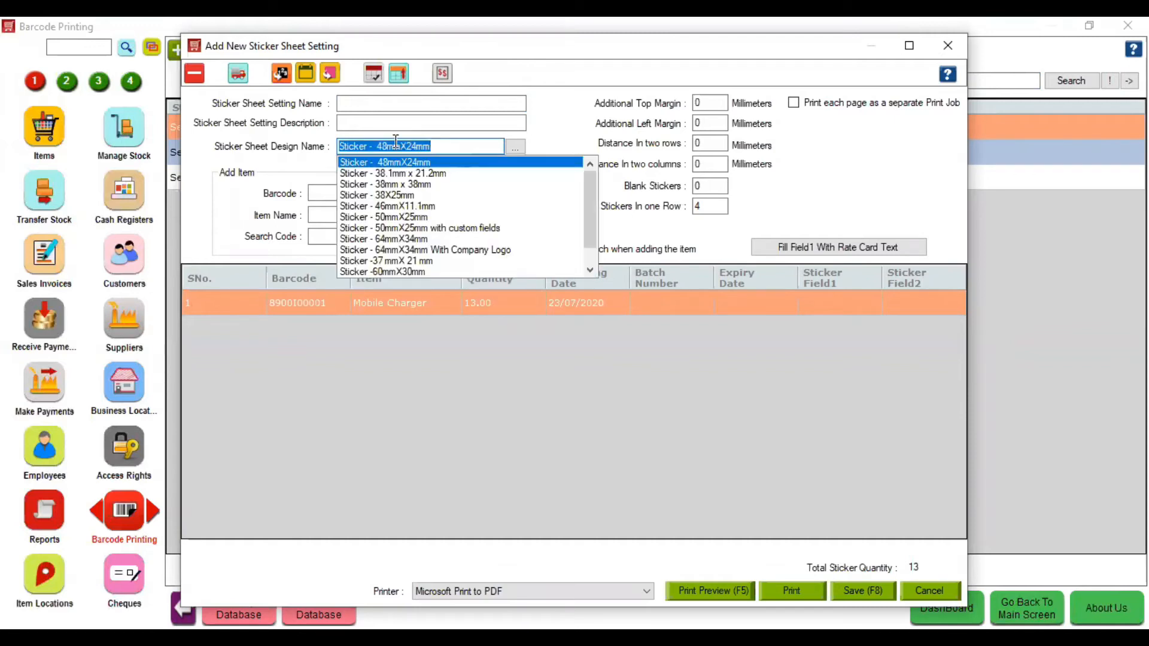
pyautogui.press('Return')
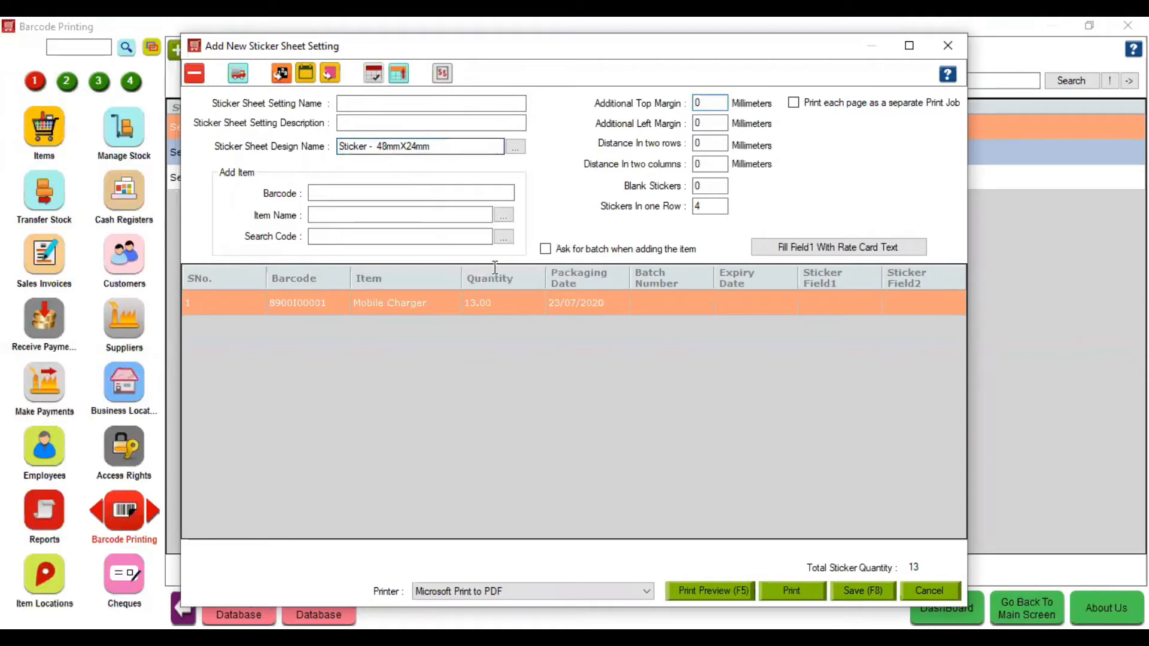
pyautogui.click(734, 589)
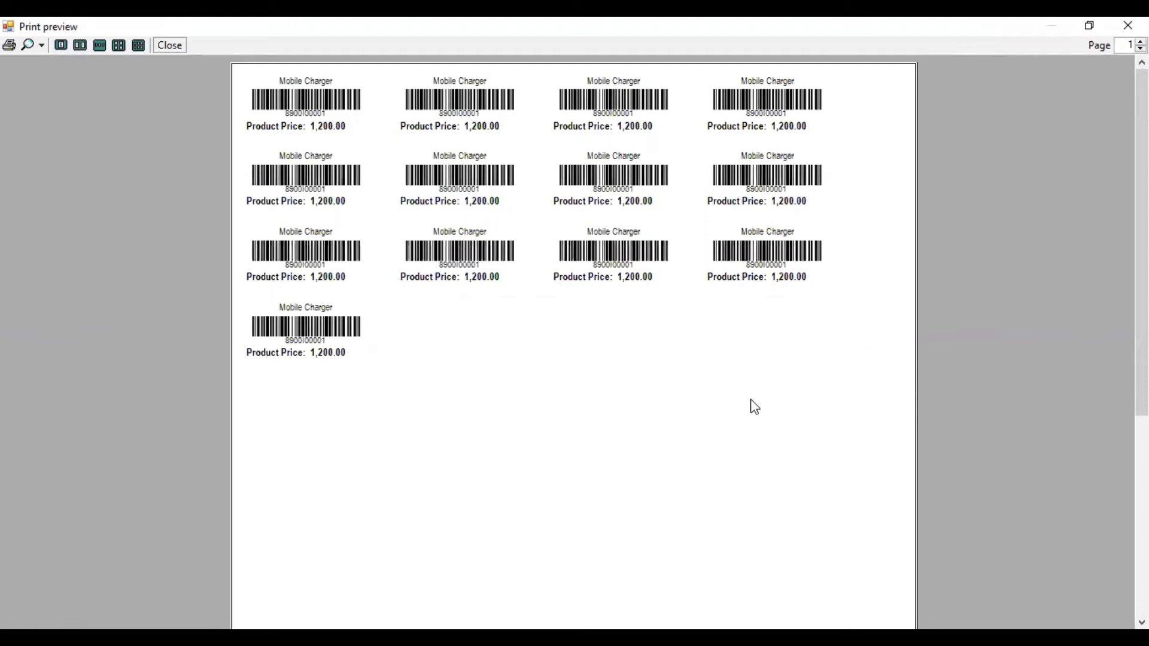
# - Preview the 48mmX24mm sheet with 13 blank stickers, then close the sticker setting window
pyautogui.click(175, 49)
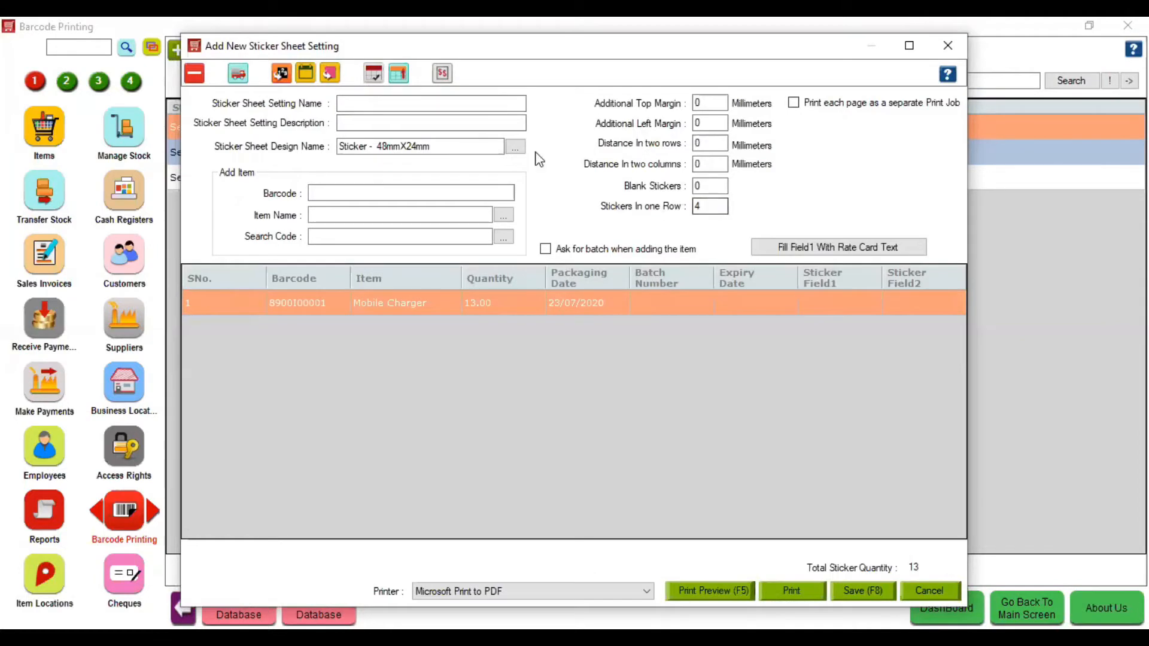
pyautogui.click(515, 150)
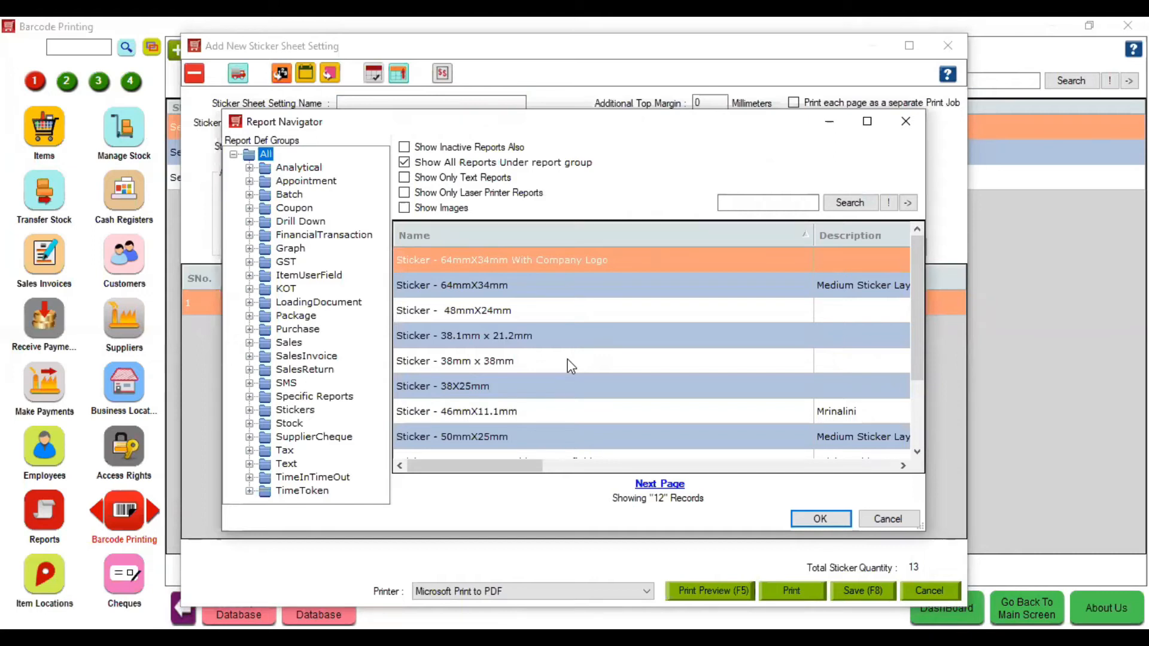
pyautogui.click(906, 121)
pyautogui.click(701, 187)
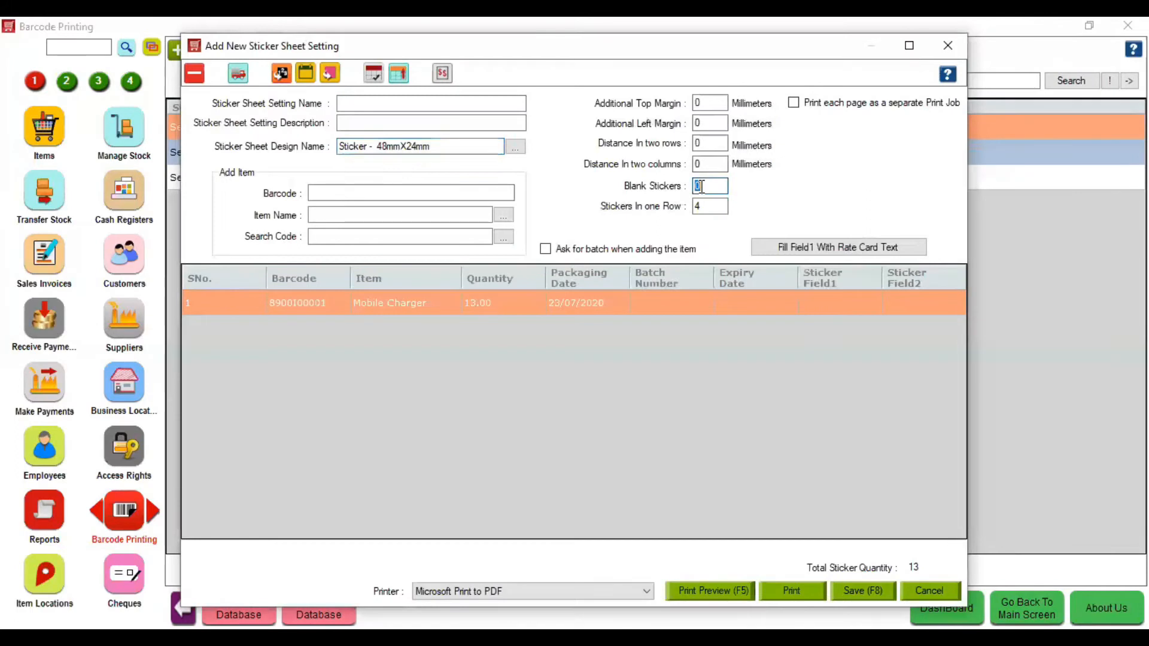
pyautogui.write('13')
pyautogui.click(716, 595)
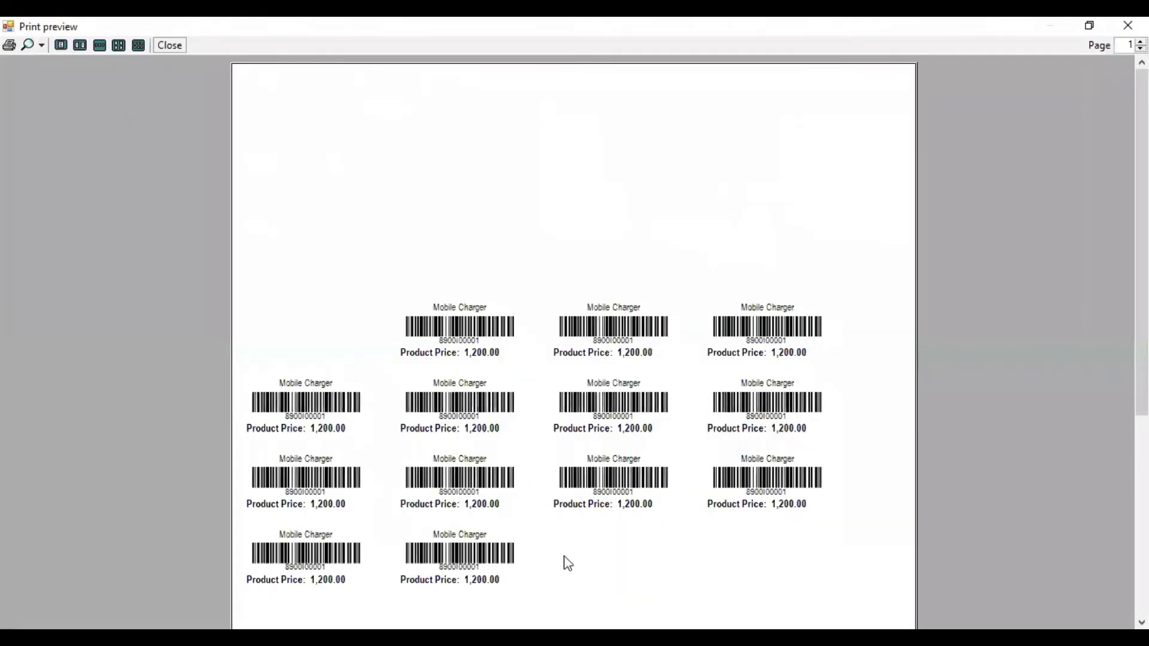
pyautogui.click(163, 45)
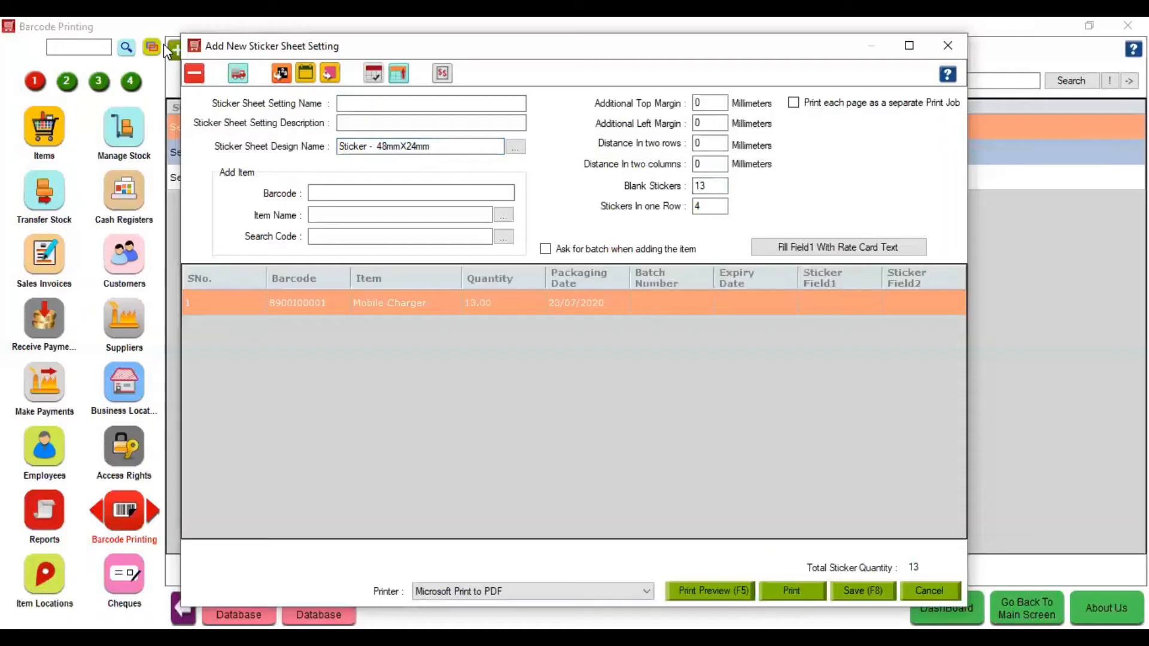
pyautogui.click(940, 49)
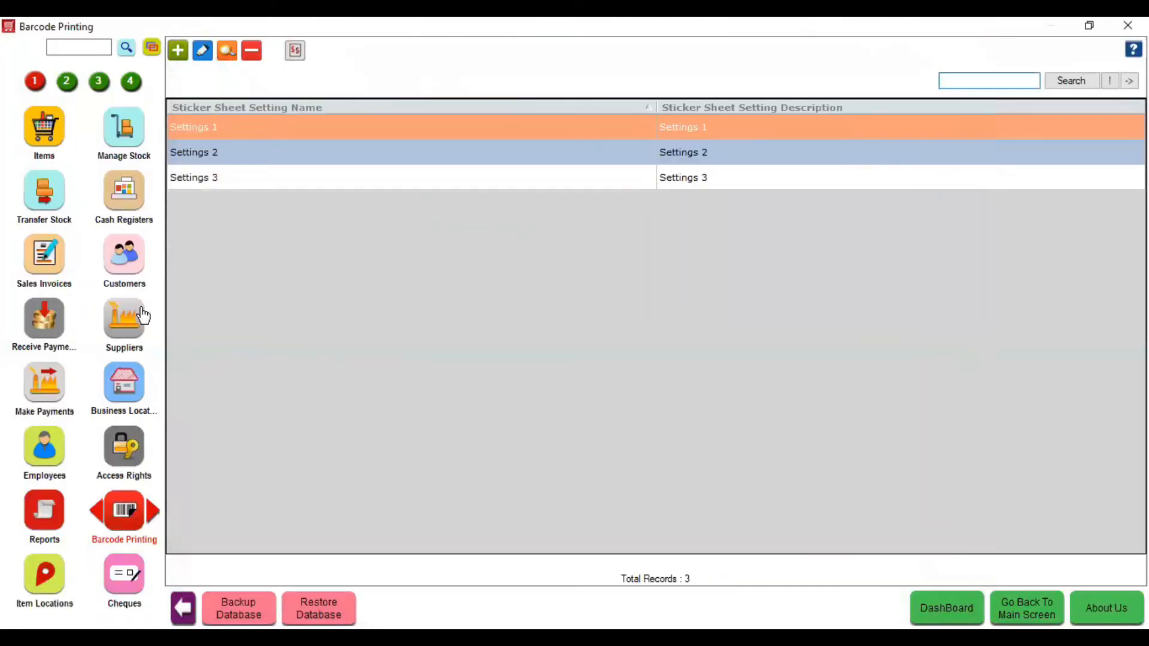
# - Create a new offer of type Discount On Item from the Offers list
pyautogui.click(86, 44)
pyautogui.write('offer')
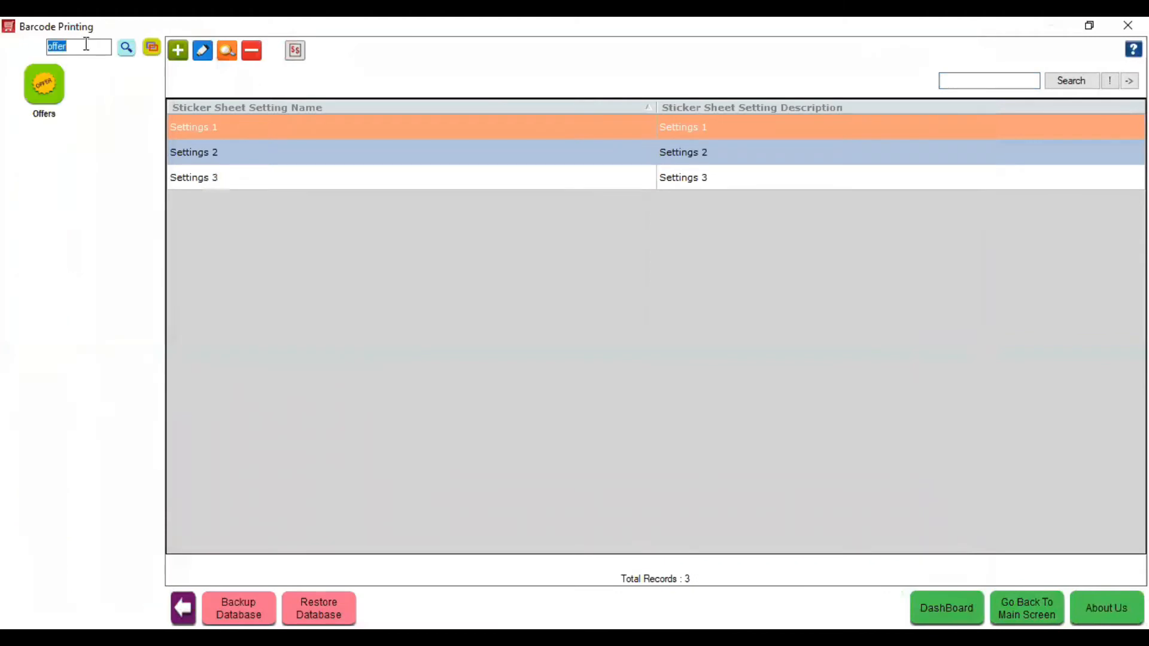
pyautogui.click(35, 102)
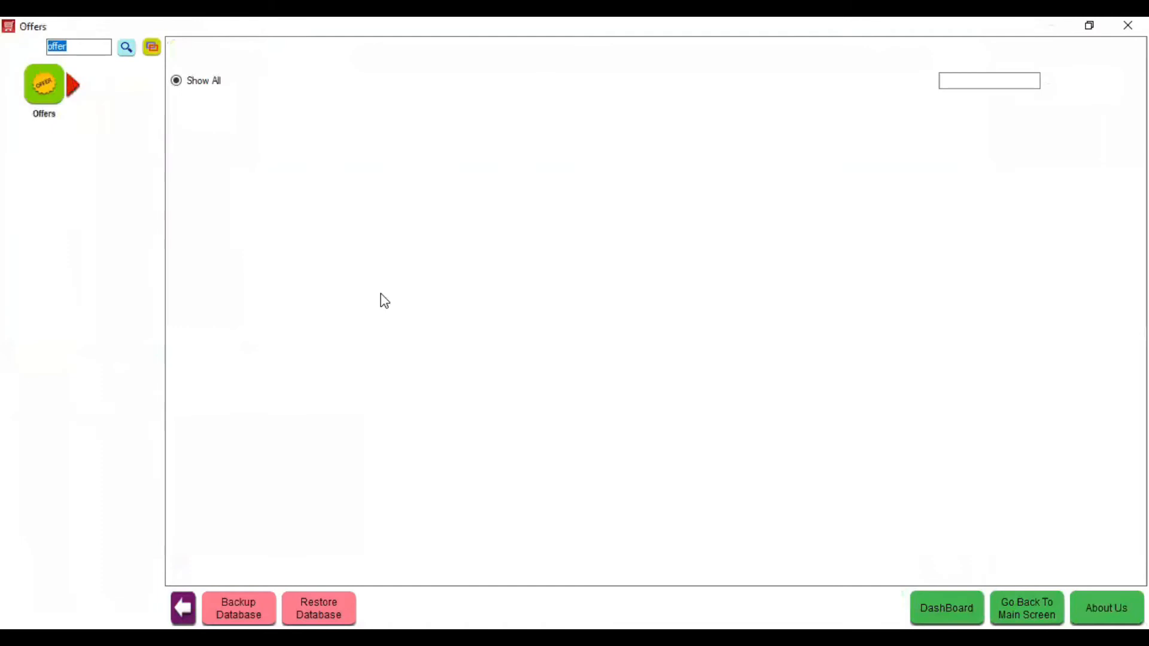
pyautogui.click(187, 52)
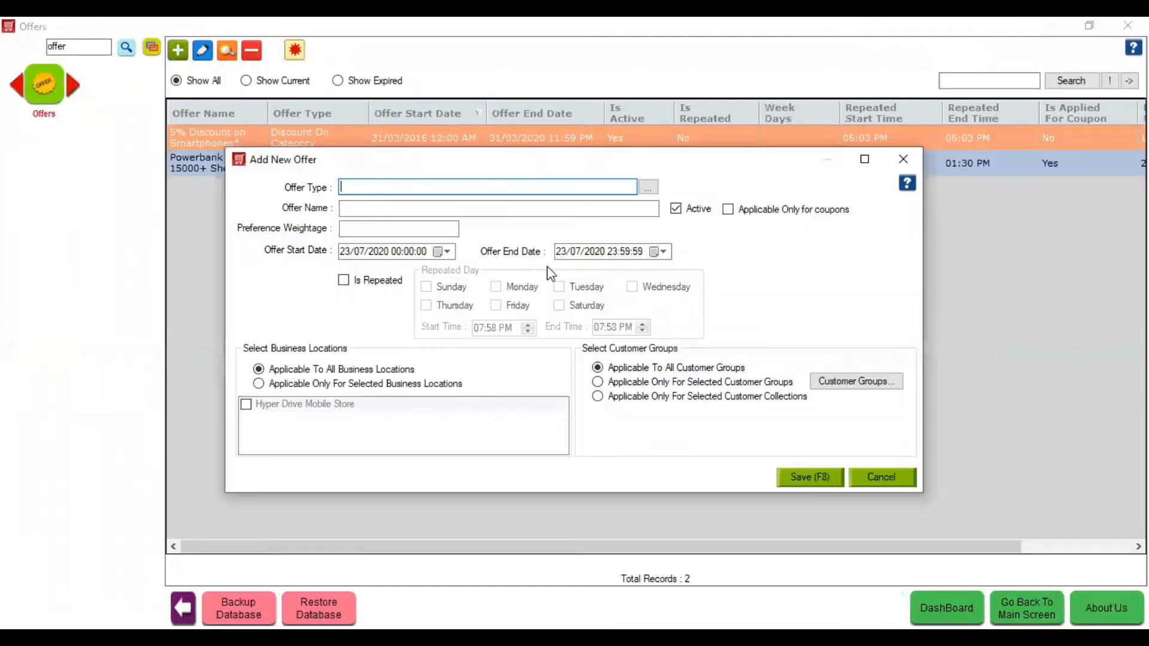
pyautogui.click(497, 186)
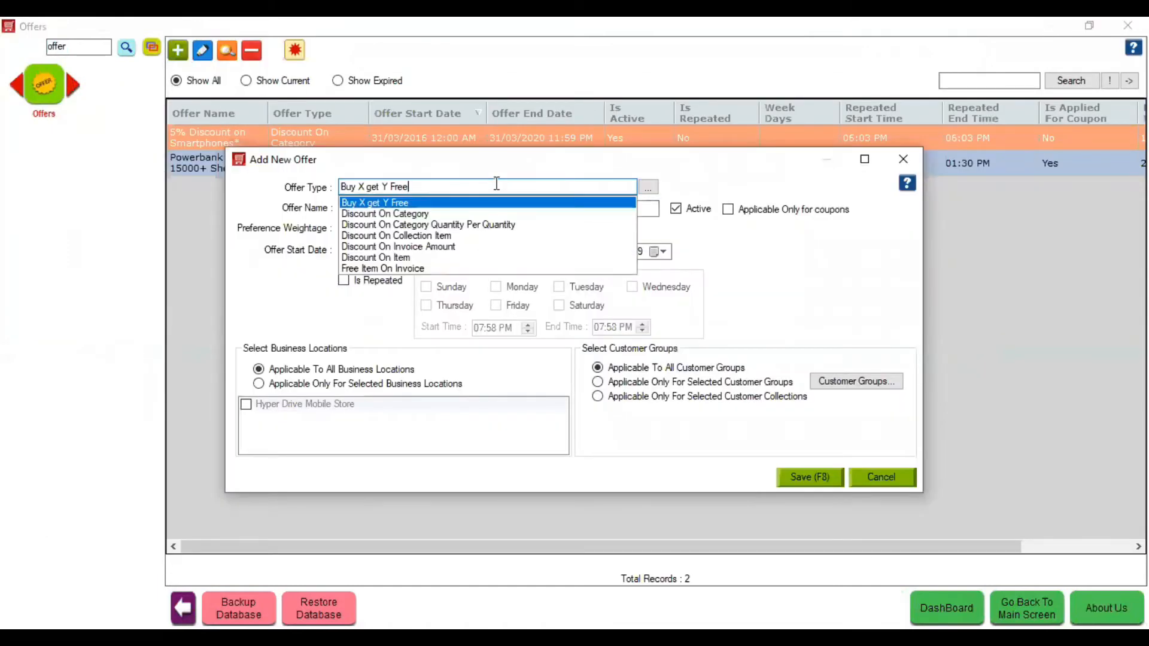
pyautogui.press('Down')
pyautogui.press('Down')
pyautogui.press('Down')
pyautogui.press('Down')
pyautogui.press('Up')
pyautogui.press('Up')
pyautogui.press('Up')
pyautogui.press('Up')
pyautogui.press('Down')
pyautogui.press('Down')
pyautogui.press('Down')
pyautogui.press('Down')
pyautogui.press('Down')
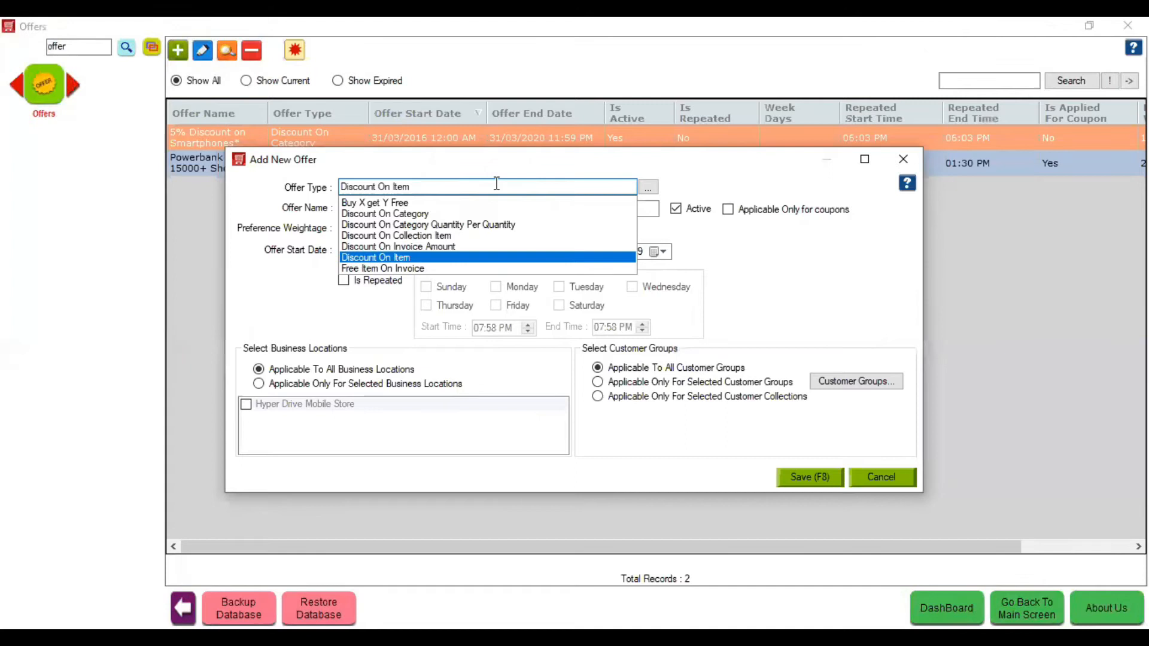
pyautogui.press('Return')
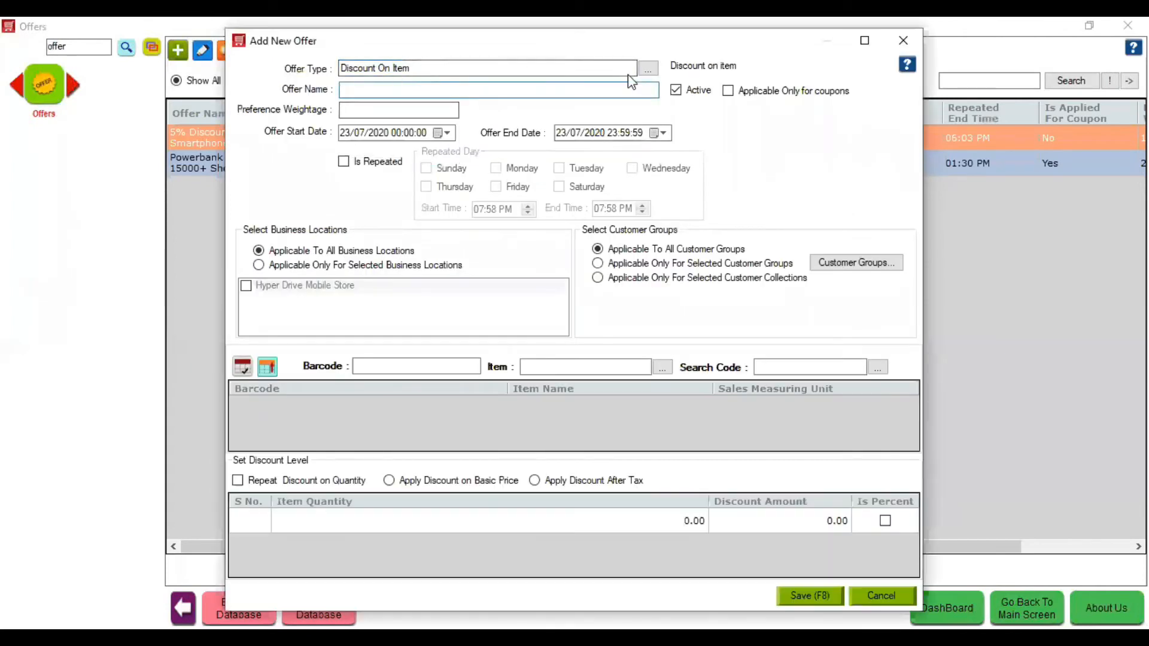
pyautogui.click(648, 71)
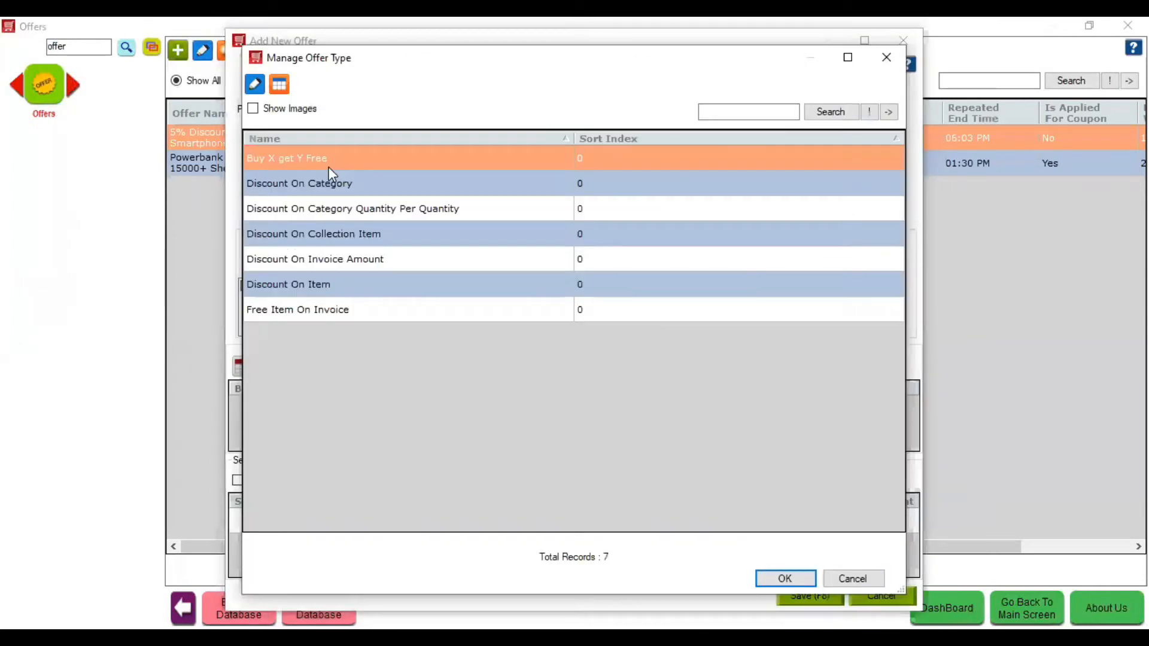
pyautogui.click(887, 57)
# - Name the offer 'Offer on Honnor' with weightage 22, ending in month 10
pyautogui.click(368, 88)
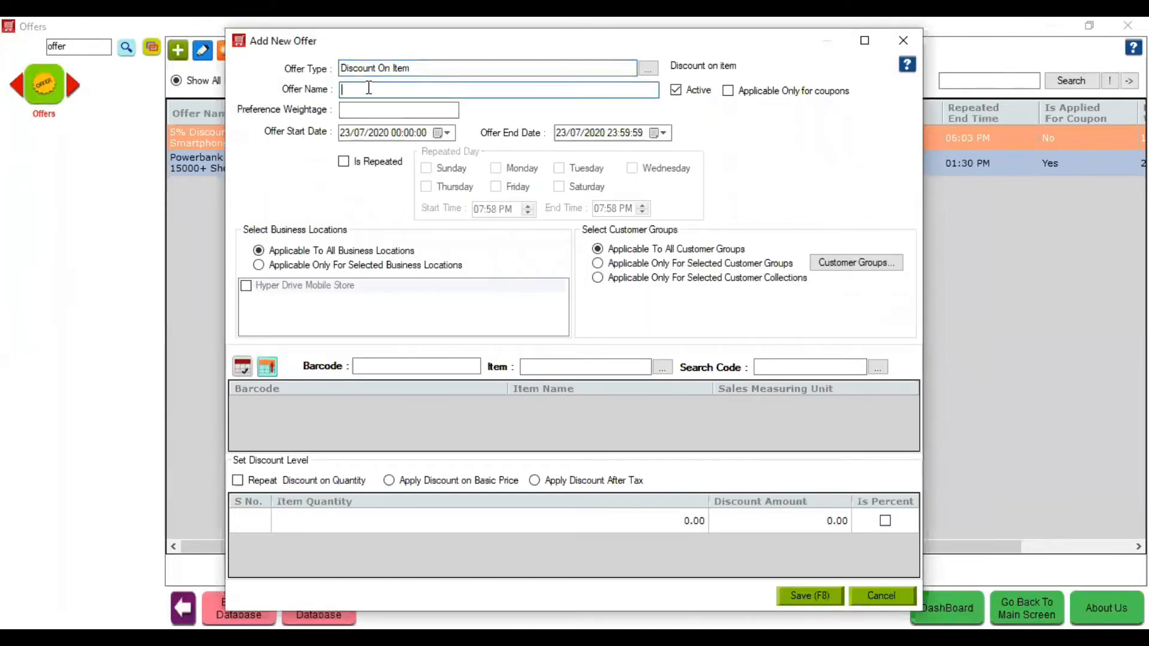
pyautogui.write('Offer o')
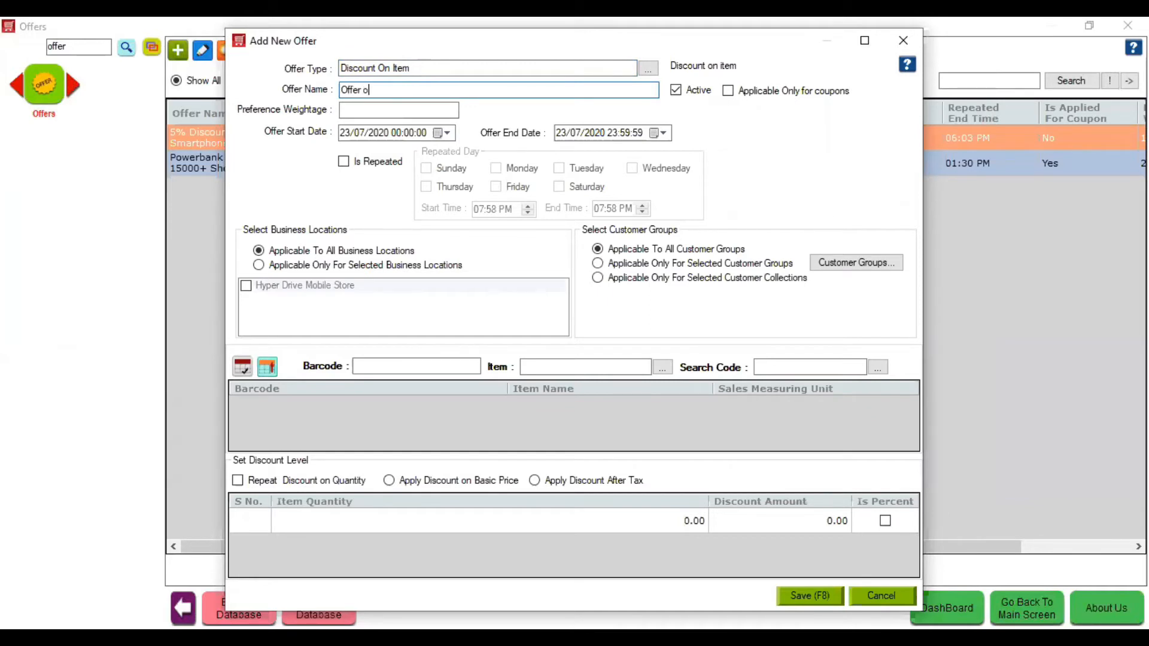
pyautogui.write('n Honnor')
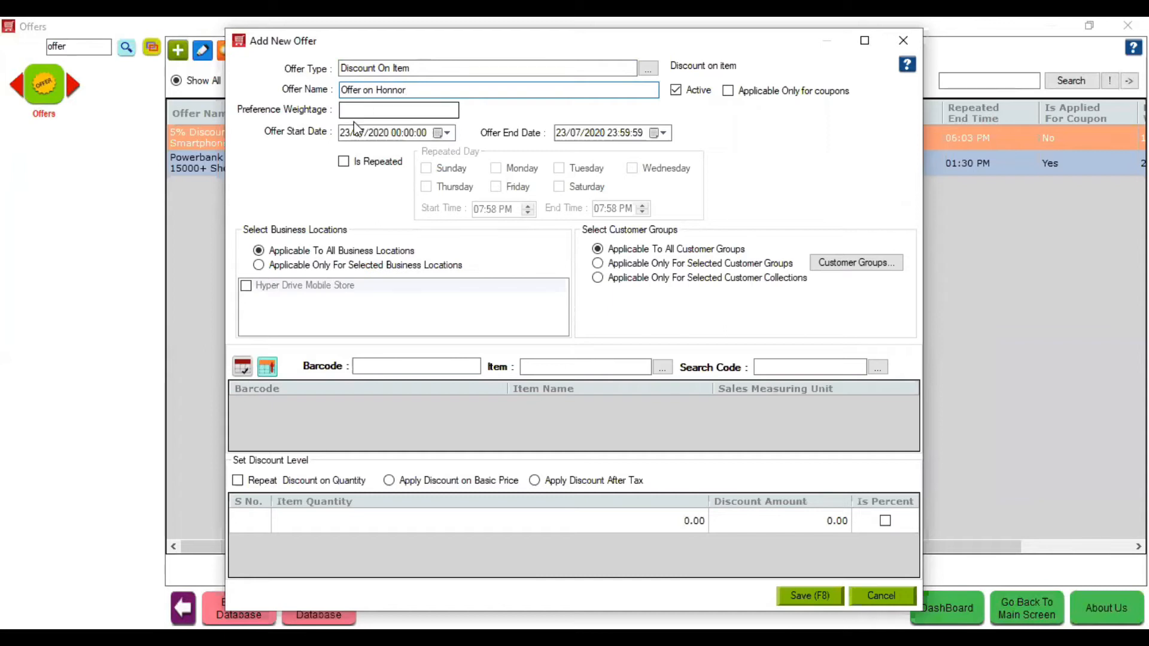
pyautogui.click(353, 108)
pyautogui.write('22')
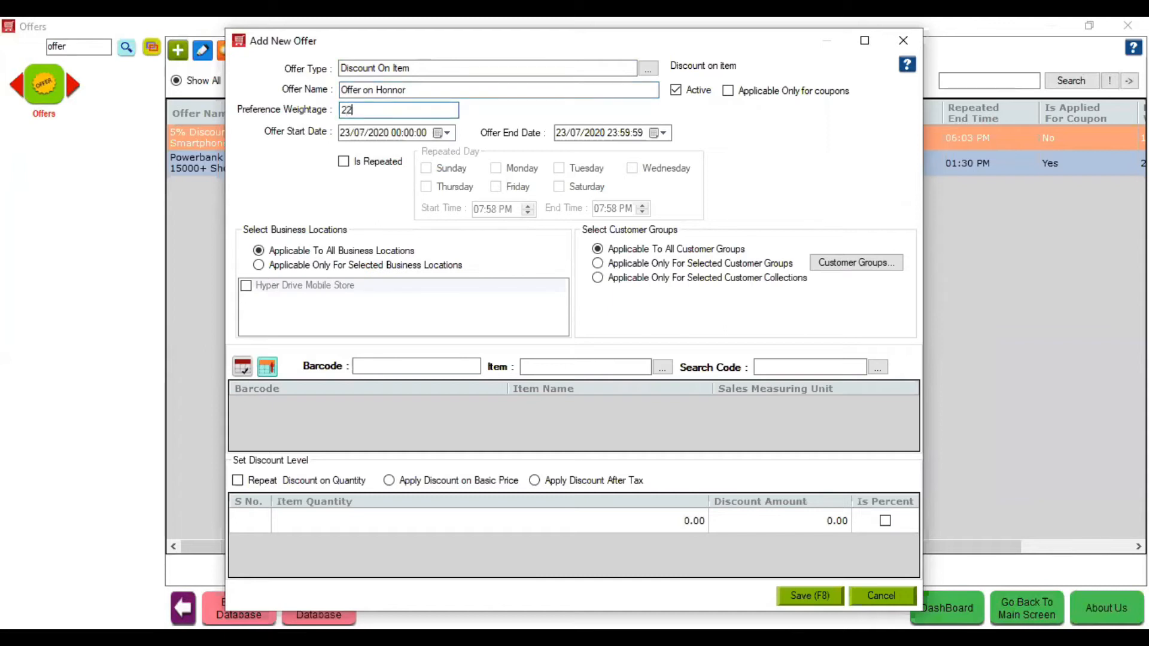
pyautogui.click(574, 133)
pyautogui.write('10')
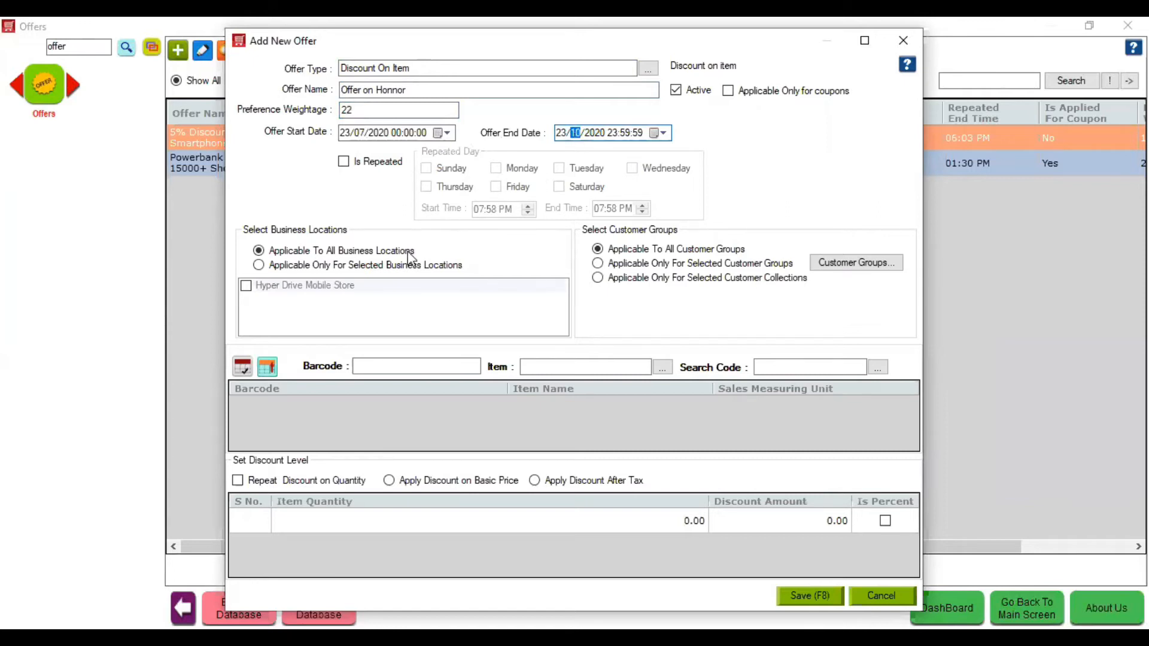
# - Keep the offer applying to all business locations and all customer groups
pyautogui.click(295, 268)
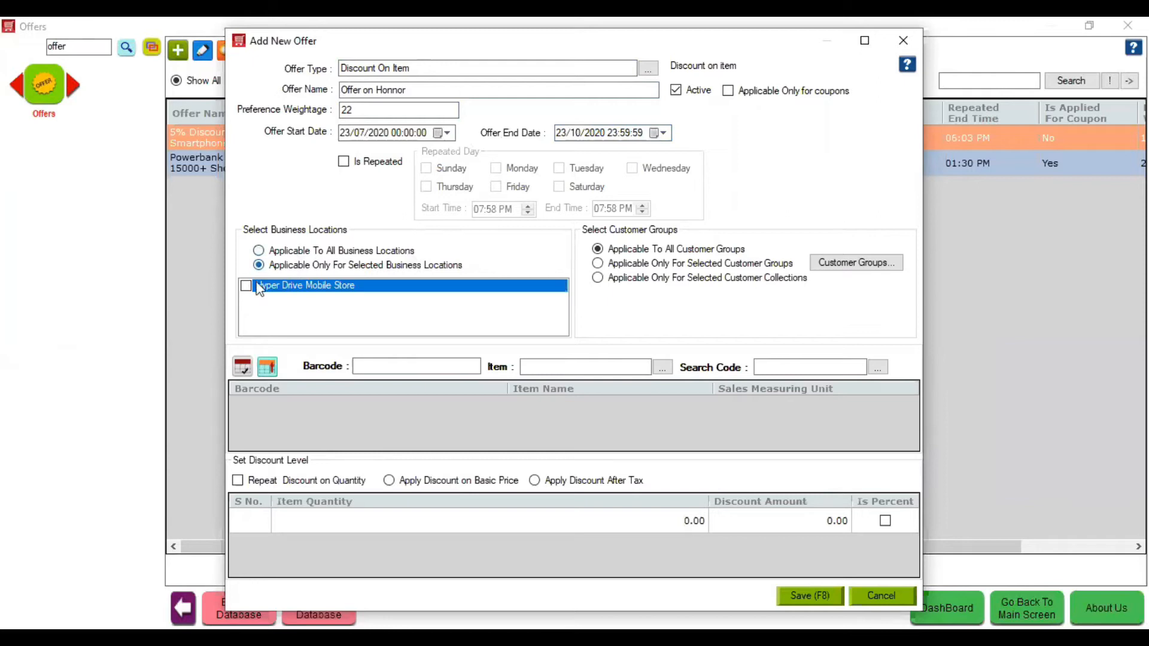
pyautogui.click(292, 251)
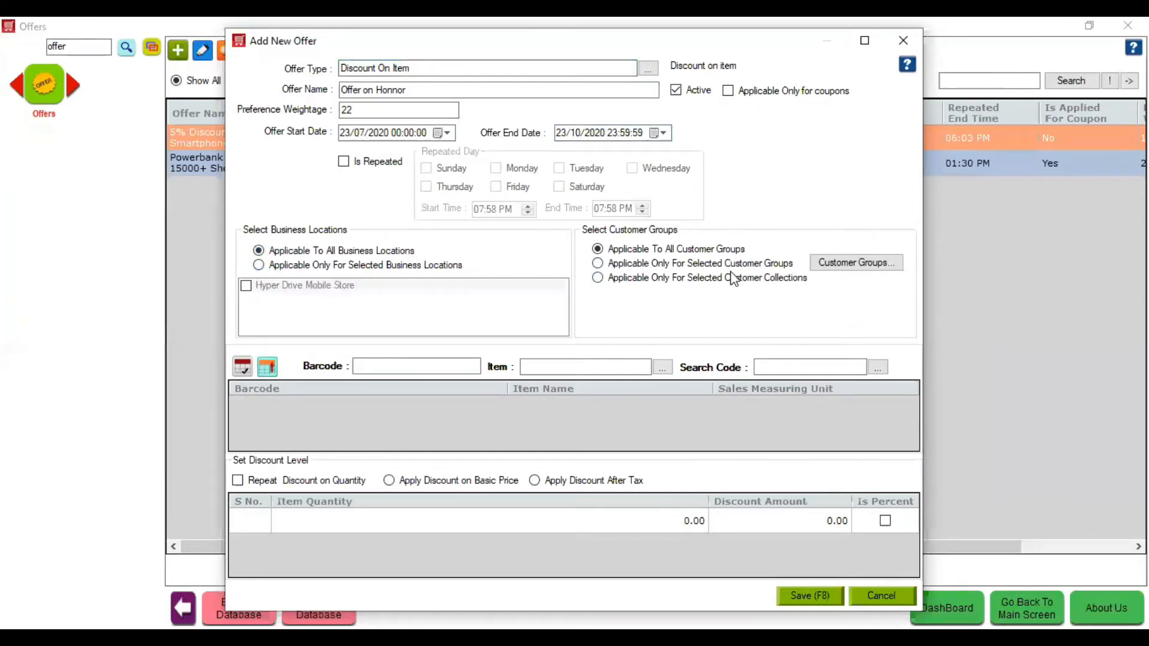
pyautogui.click(712, 267)
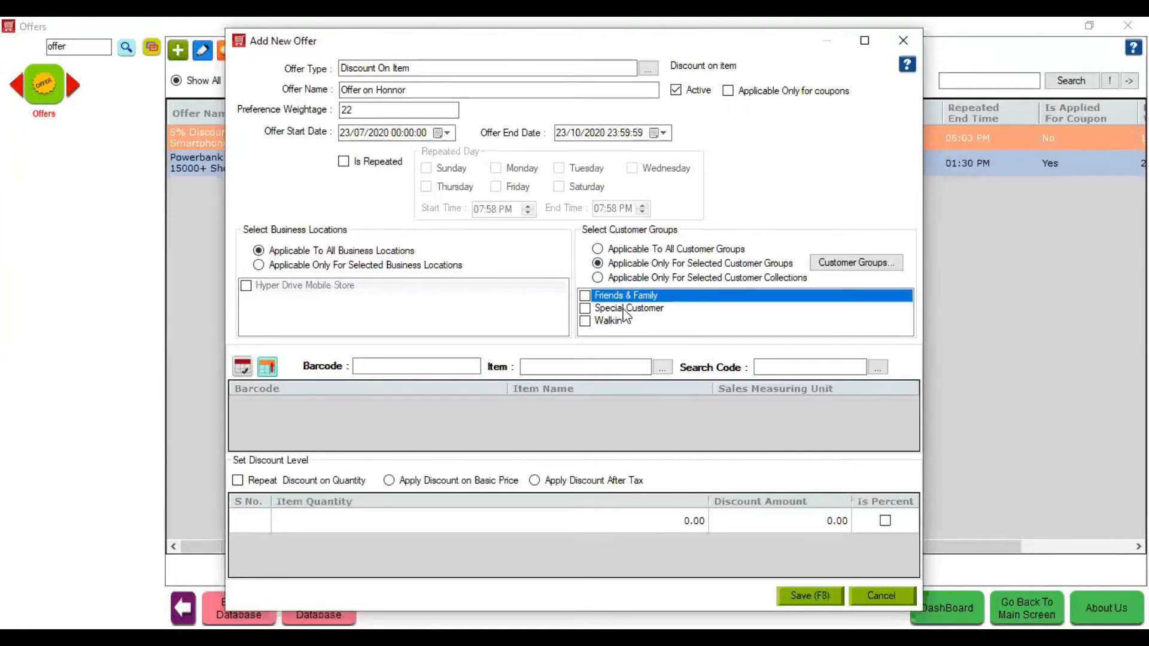
pyautogui.click(634, 251)
# - Give one Honor Holy Plus 2 a 10% discount after tax and save the offer with F8
pyautogui.click(548, 367)
pyautogui.write('Ho')
pyautogui.press('Return')
pyautogui.click(564, 485)
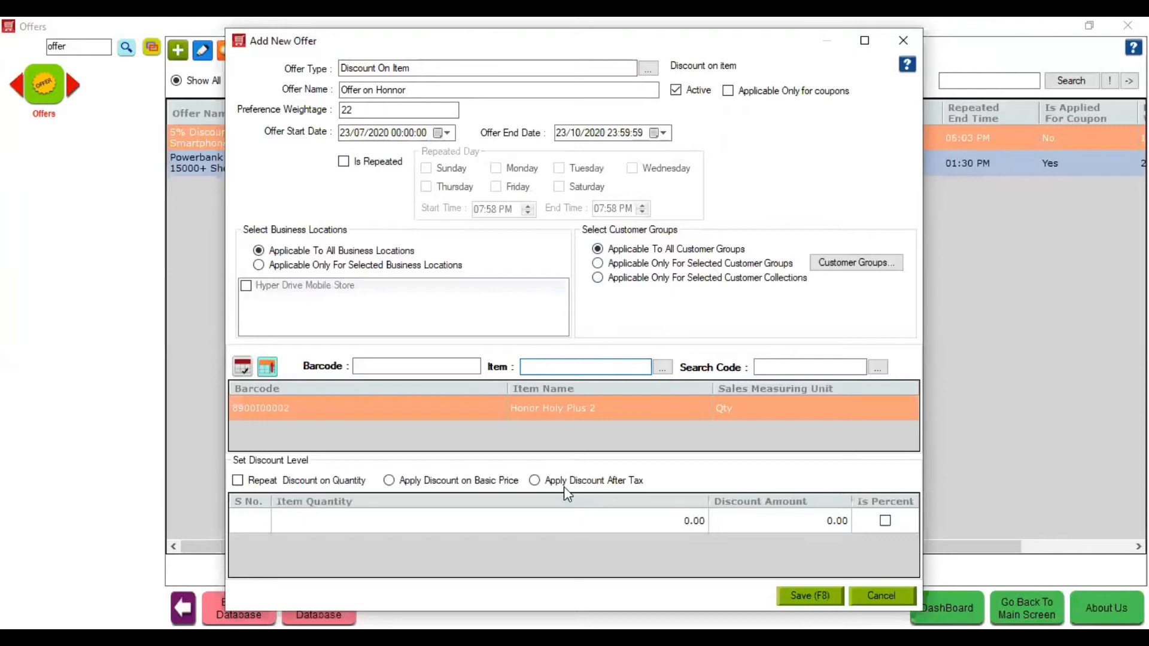
pyautogui.click(620, 522)
pyautogui.write('1')
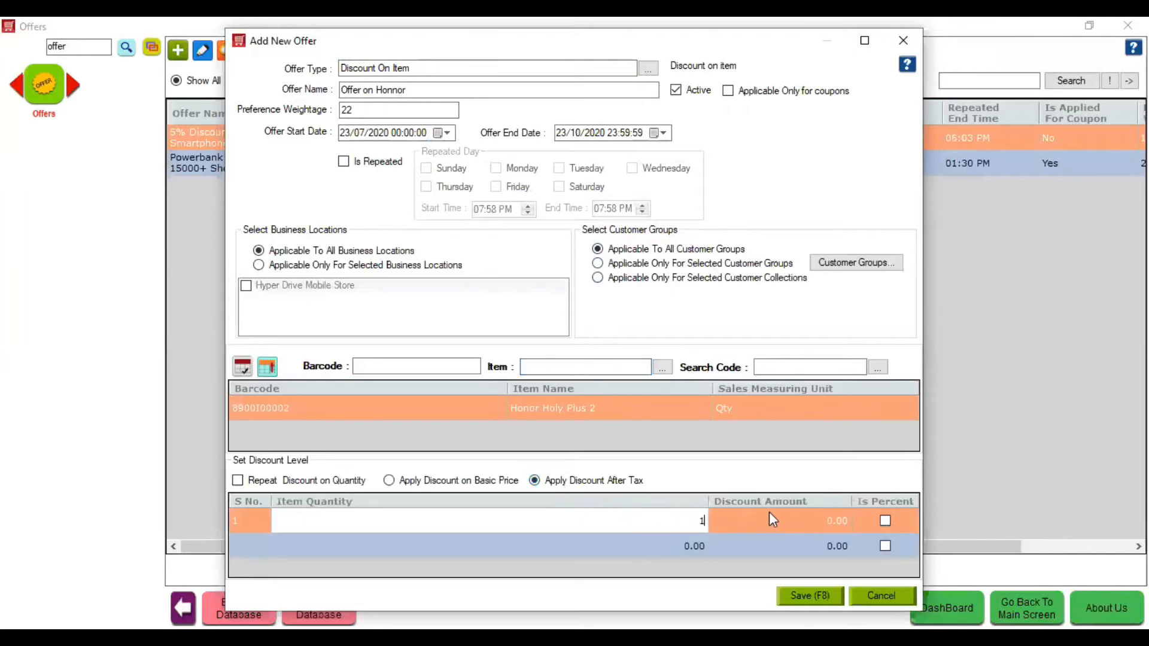
pyautogui.click(770, 512)
pyautogui.write('10')
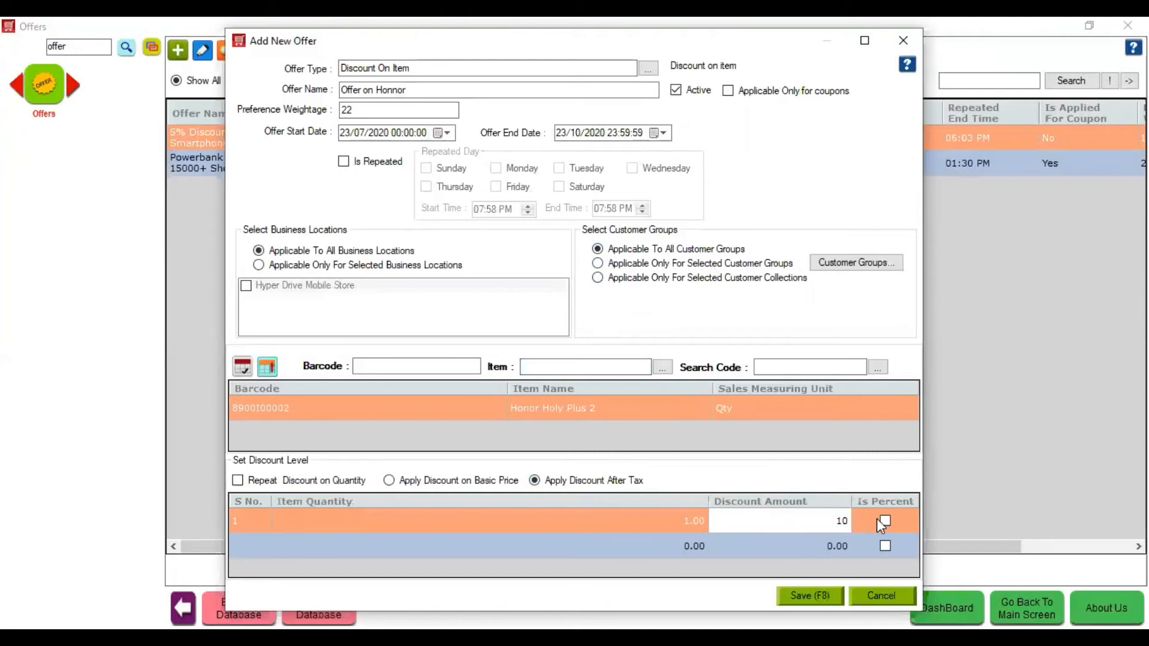
pyautogui.click(883, 519)
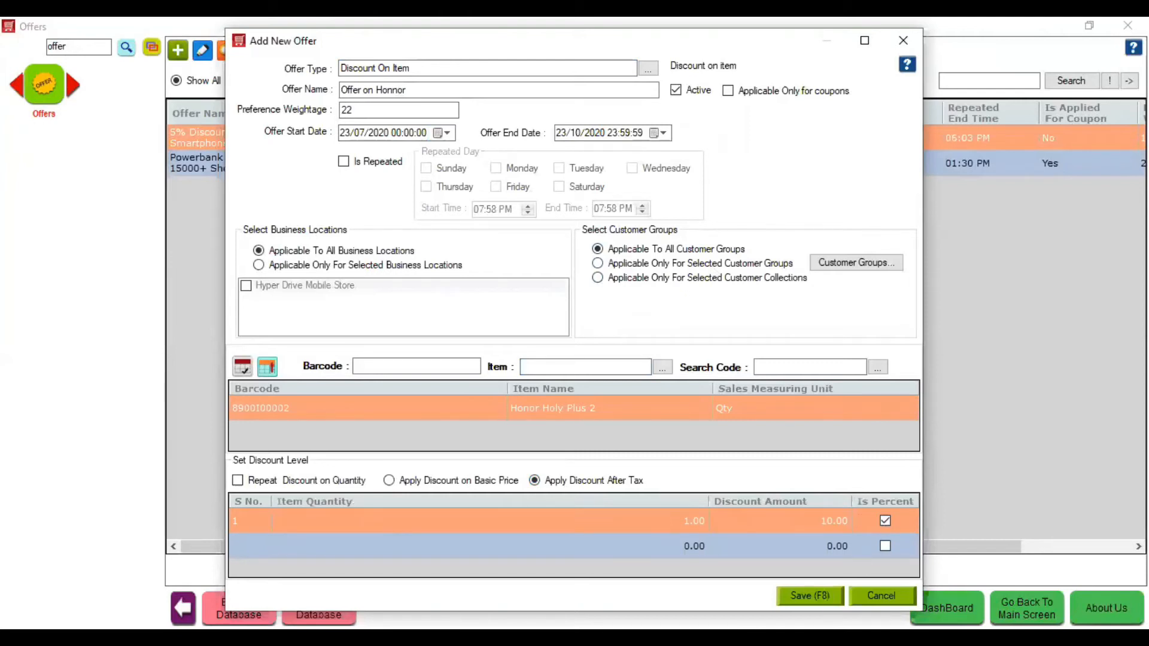
pyautogui.press('F8')
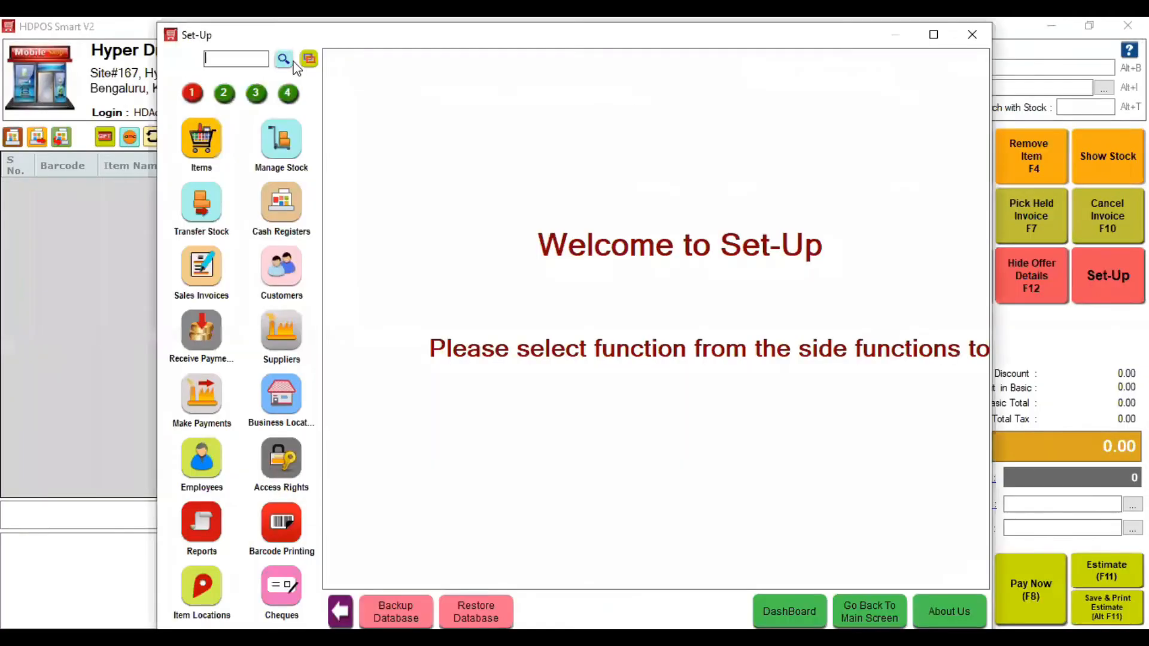
# - Open Loyalty Points via 'loy' and review, then close, its redemption settings
pyautogui.write('loy')
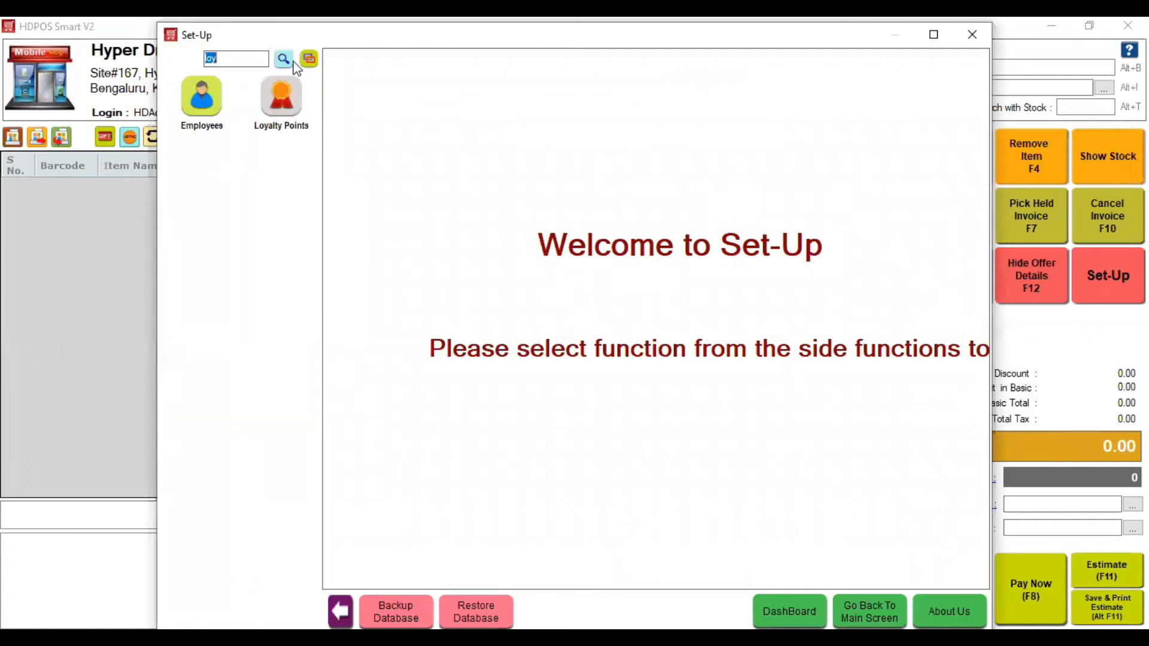
pyautogui.click(281, 96)
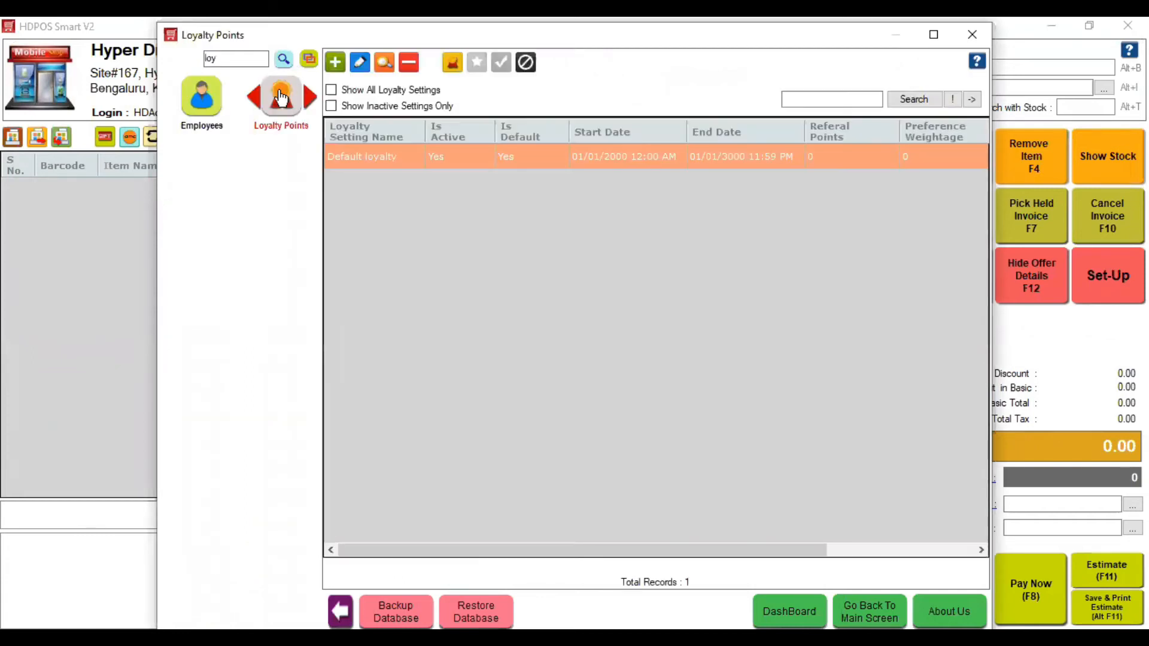
pyautogui.click(453, 62)
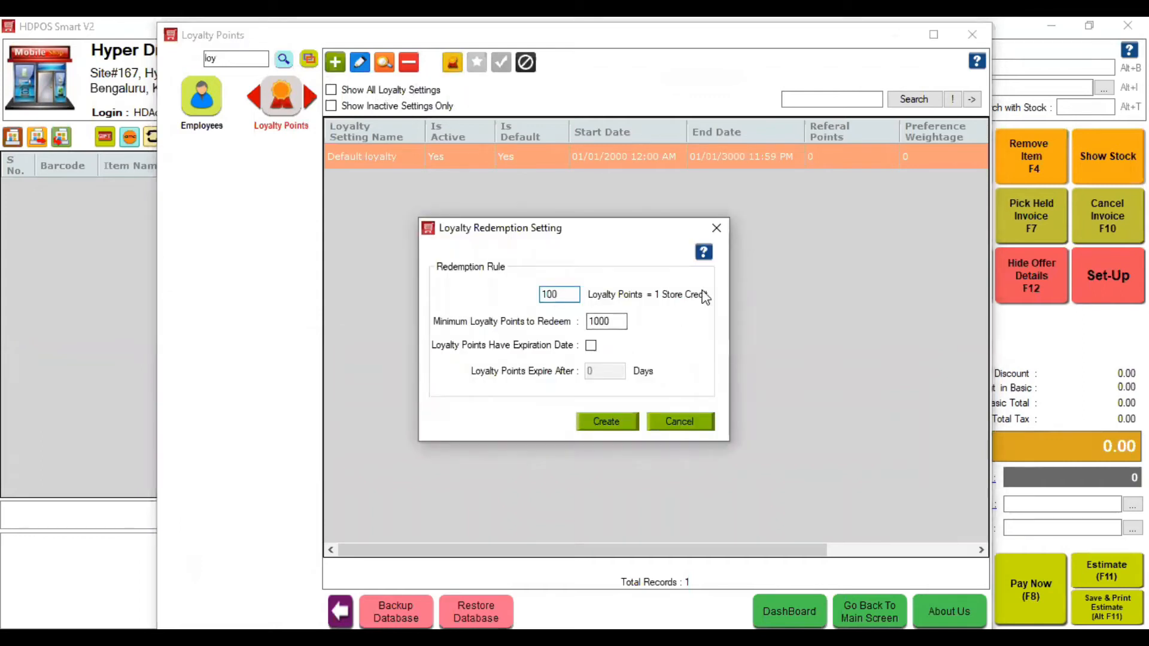
pyautogui.click(718, 234)
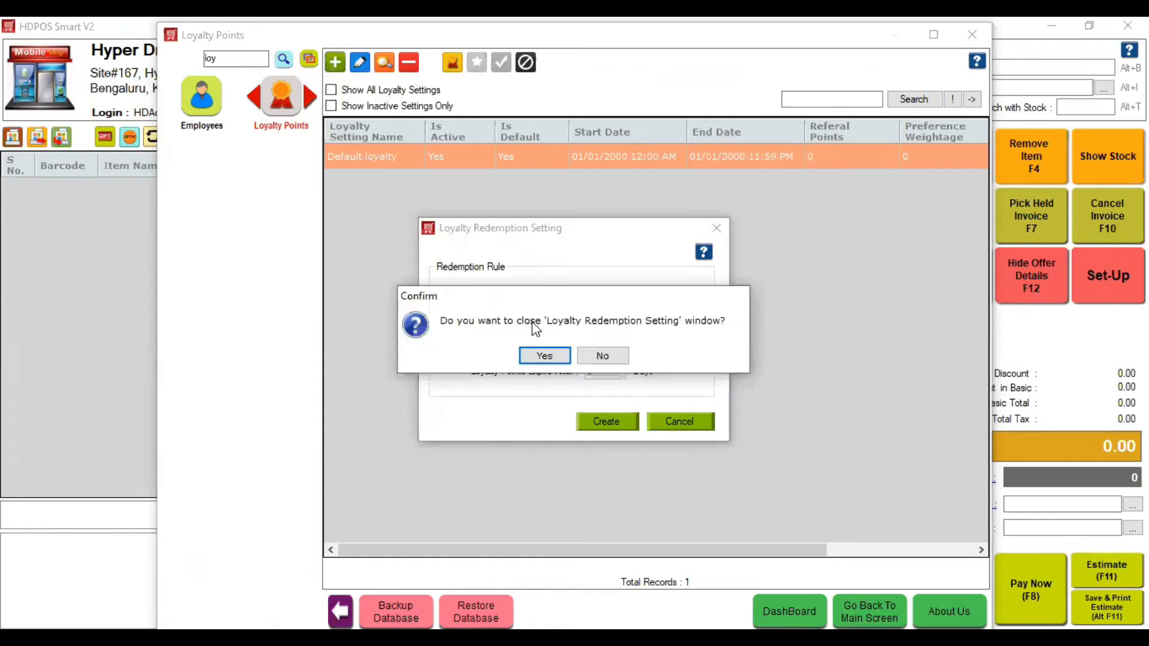
pyautogui.click(546, 357)
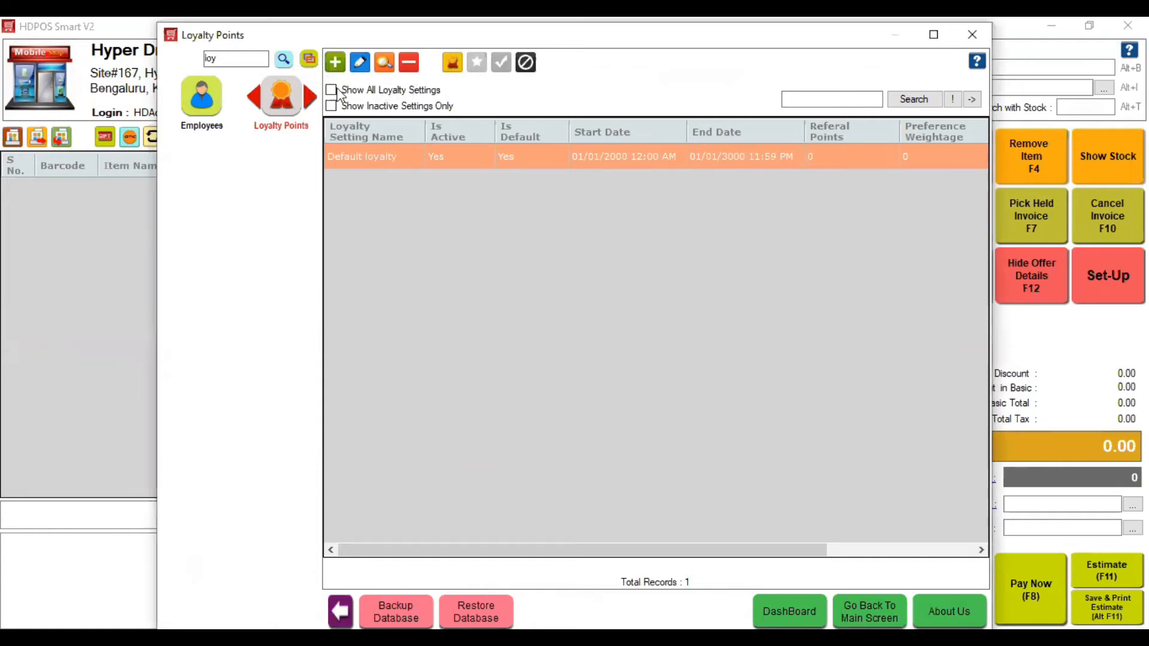
# - Inspect the Default loyalty setting, clear the module search, and close the Loyalty Points window
pyautogui.click(359, 63)
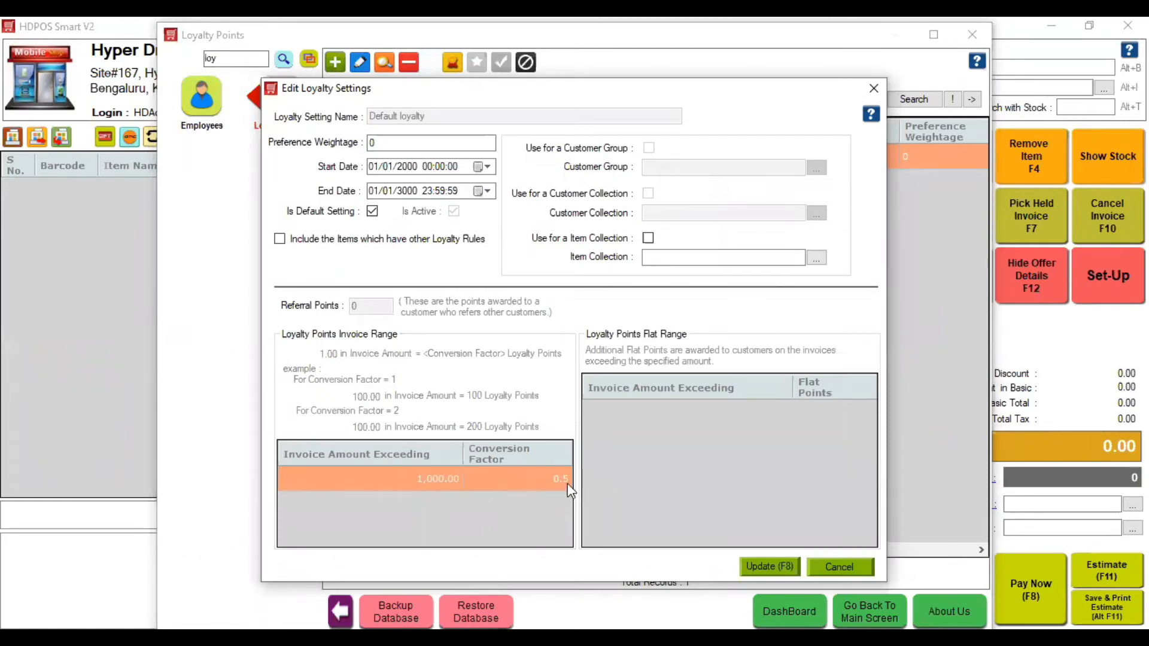
pyautogui.click(874, 88)
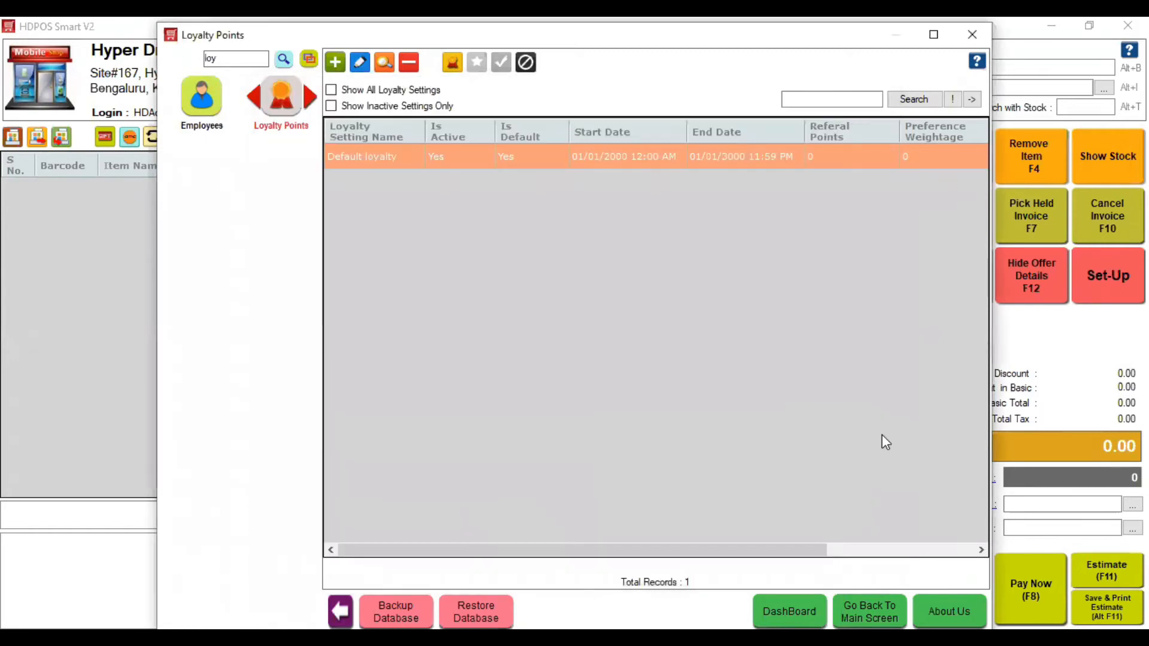
pyautogui.click(241, 58)
pyautogui.press('BackSpace')
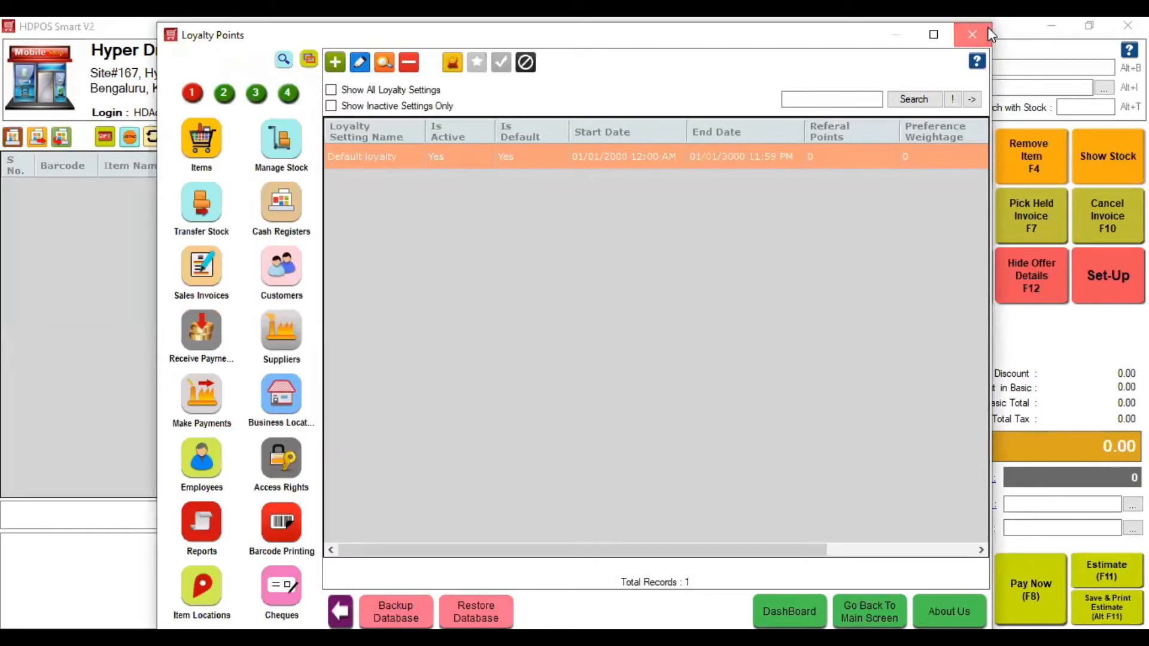
pyautogui.click(972, 34)
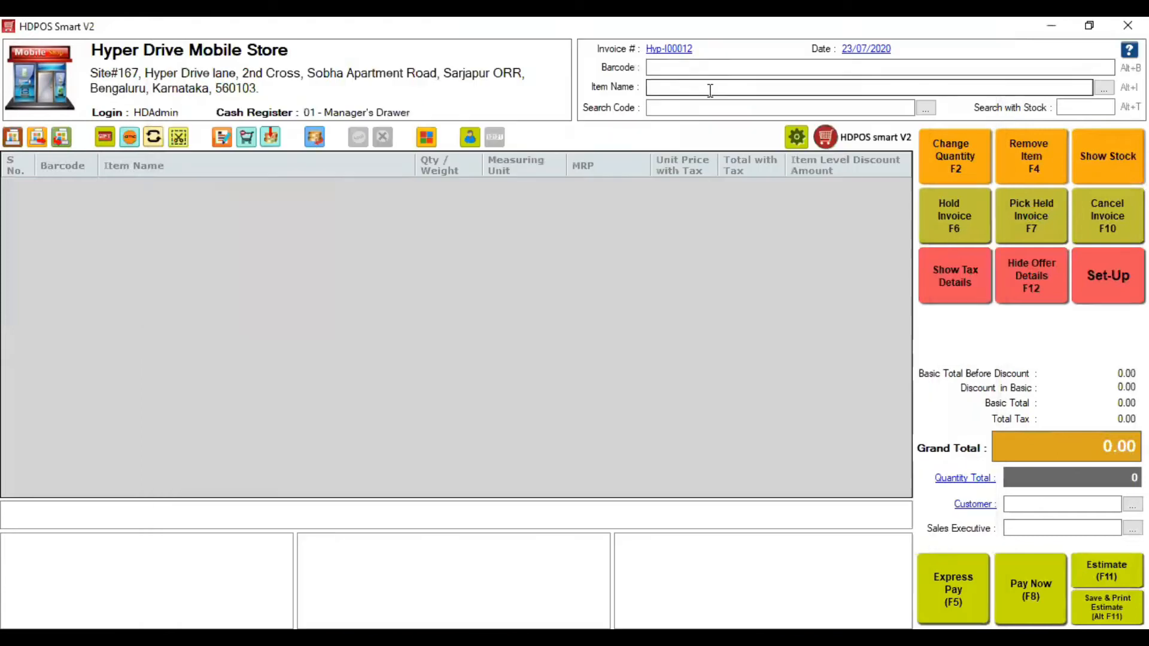
# - Add a Mobile Charger to the invoice at a price of 1150
pyautogui.click(678, 84)
pyautogui.write('Mobile Charger')
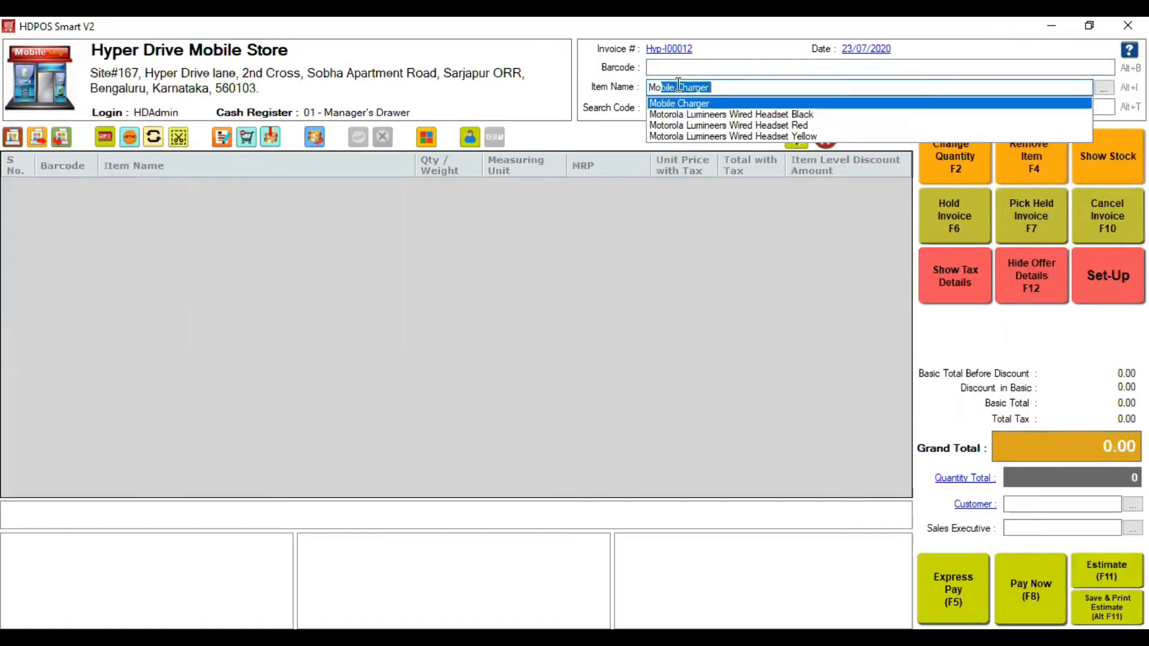
pyautogui.press('Return')
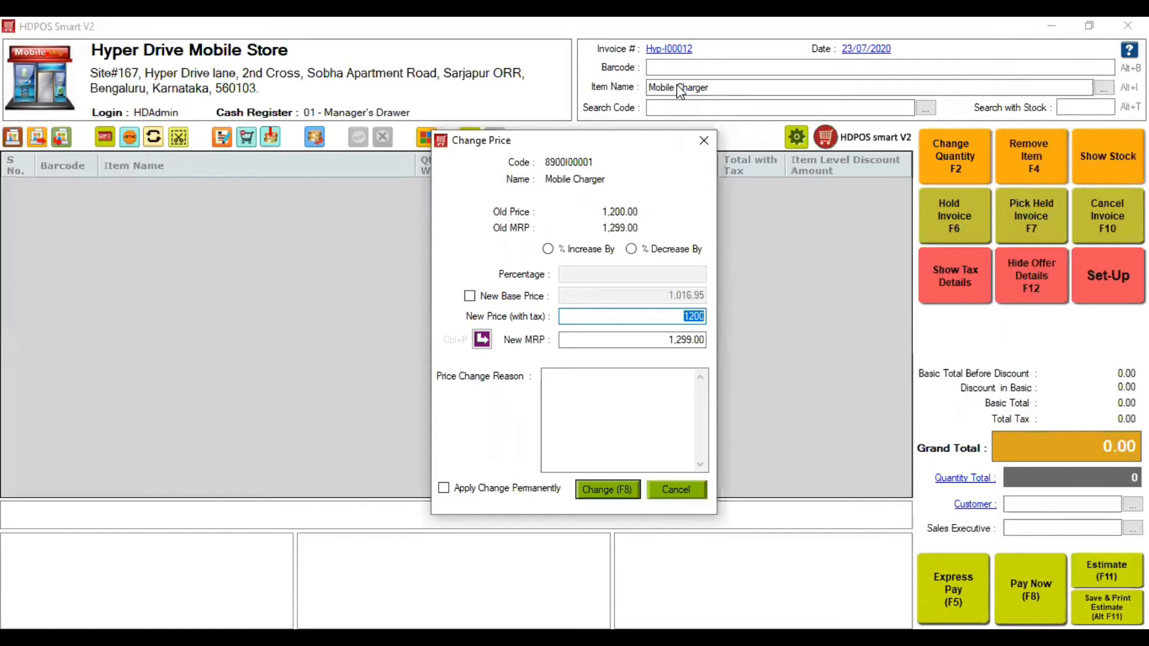
pyautogui.write('1150')
pyautogui.press('Return')
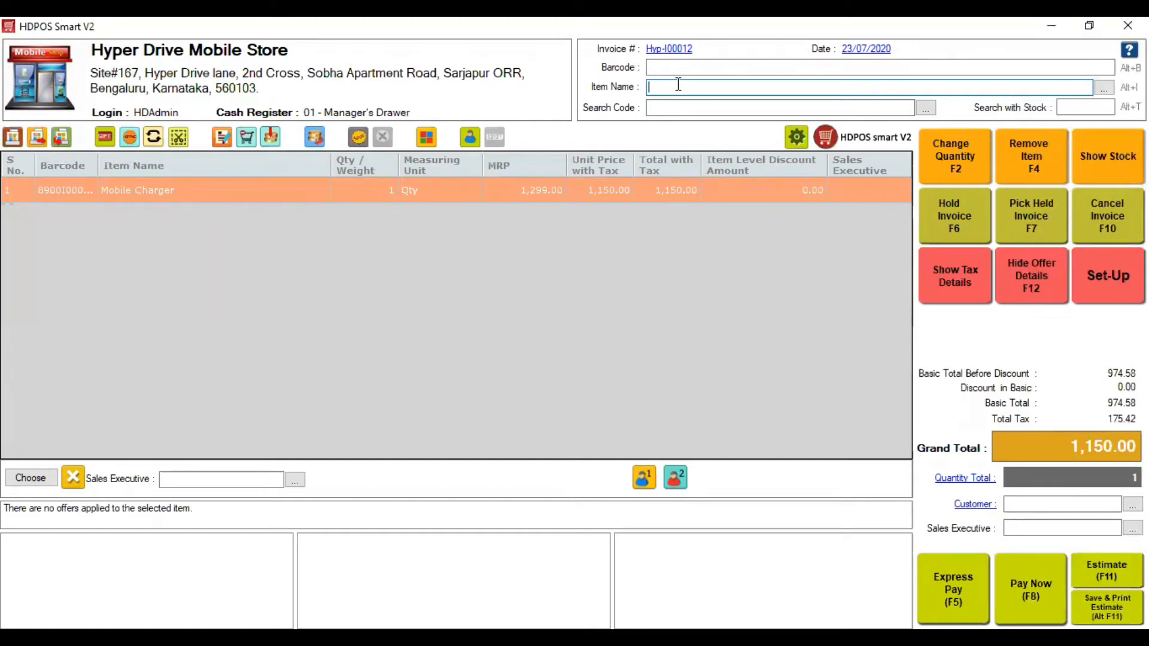
# - Add Honor Holy Plus 2 at its regular price, getting the Offer on Honnor discount
pyautogui.write('Honor Holy Plus 2')
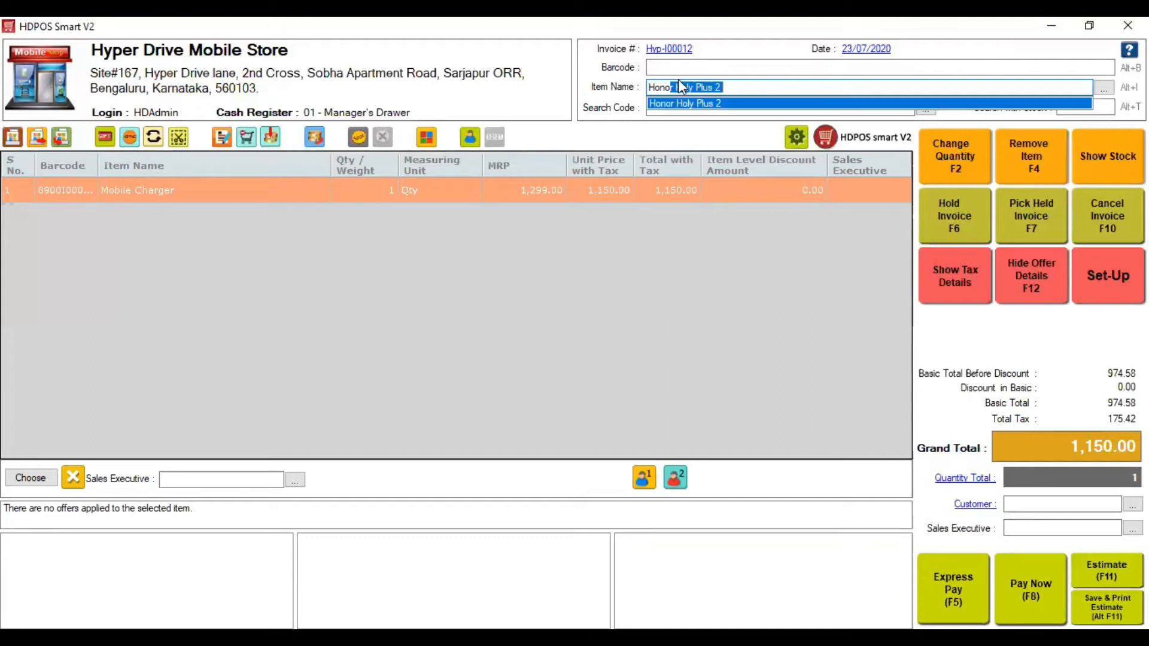
pyautogui.press('Return')
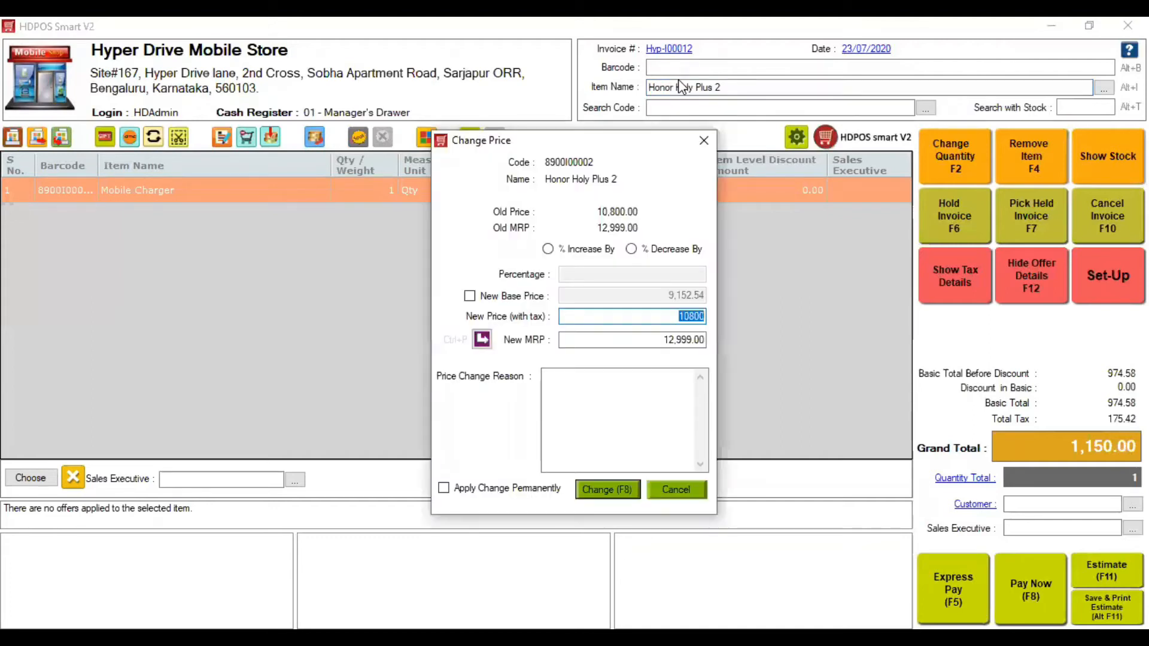
pyautogui.press('Return')
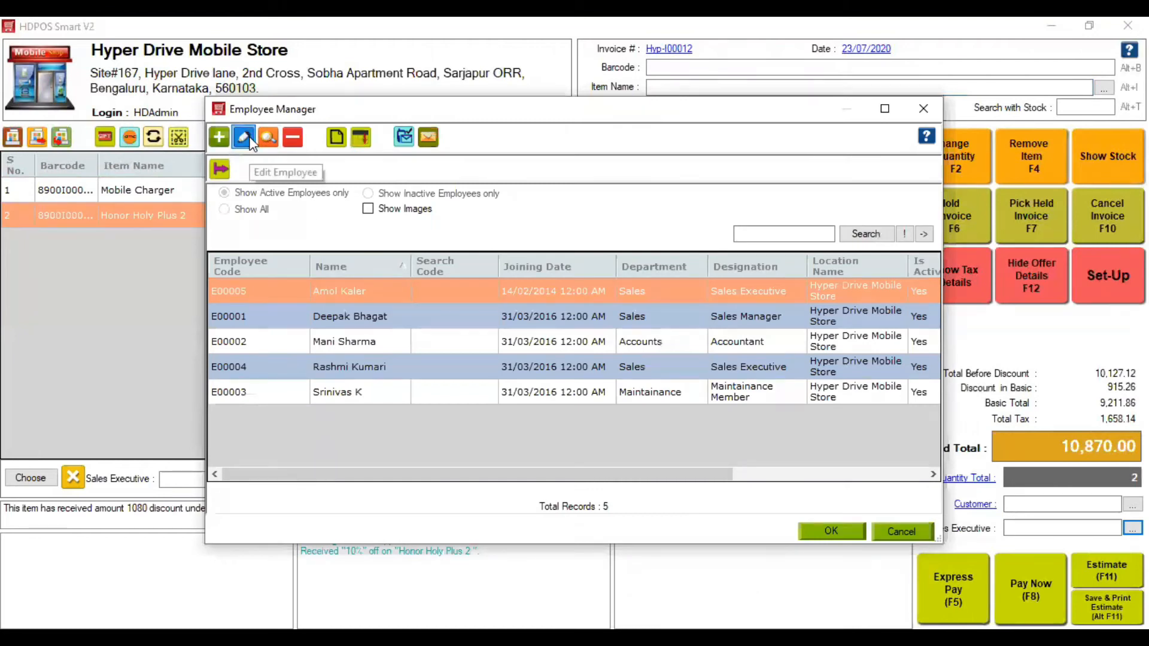
# - Close Employee Manager and assign a sales executive to the Honor Holy Plus 2 line
pyautogui.click(244, 138)
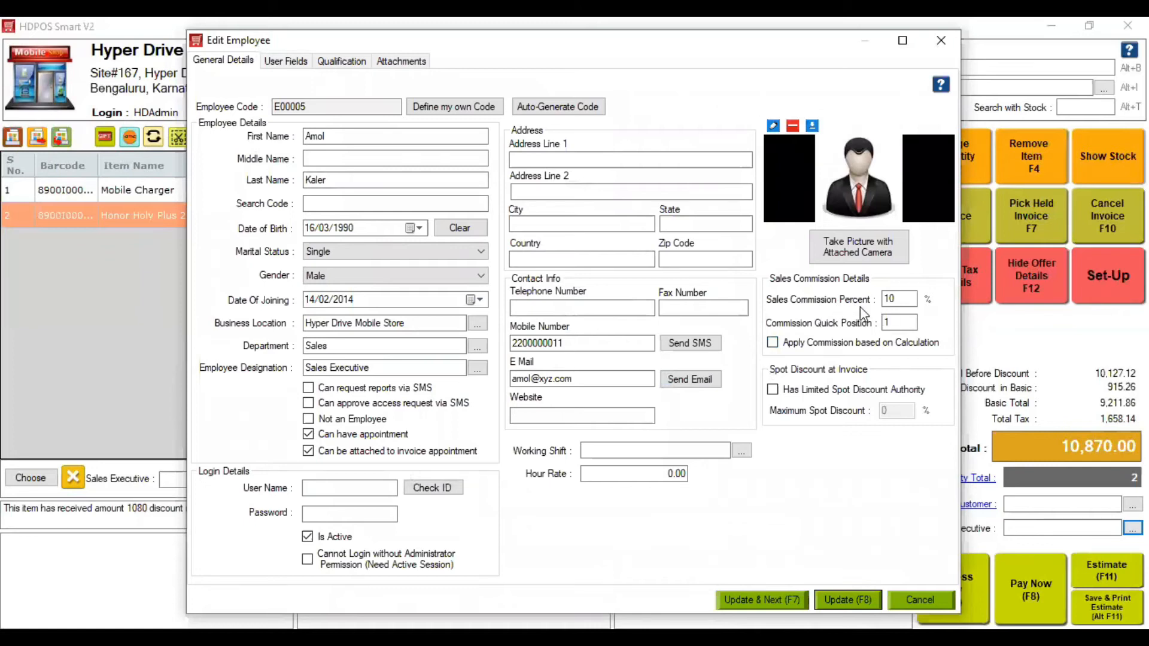
pyautogui.click(941, 40)
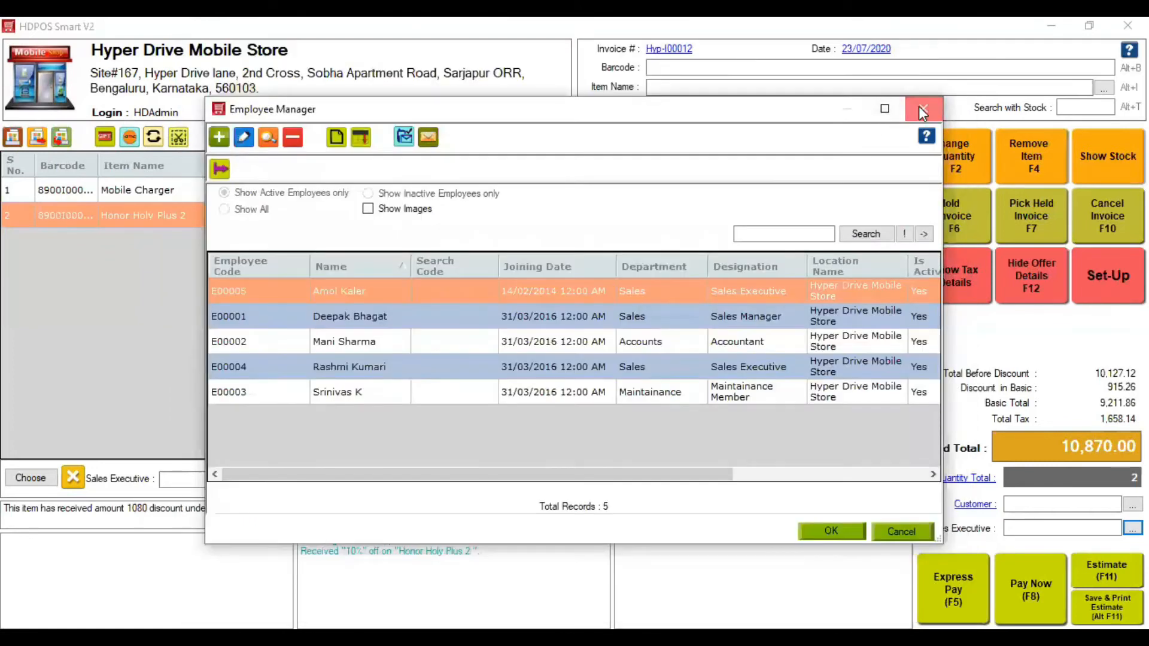
pyautogui.click(922, 109)
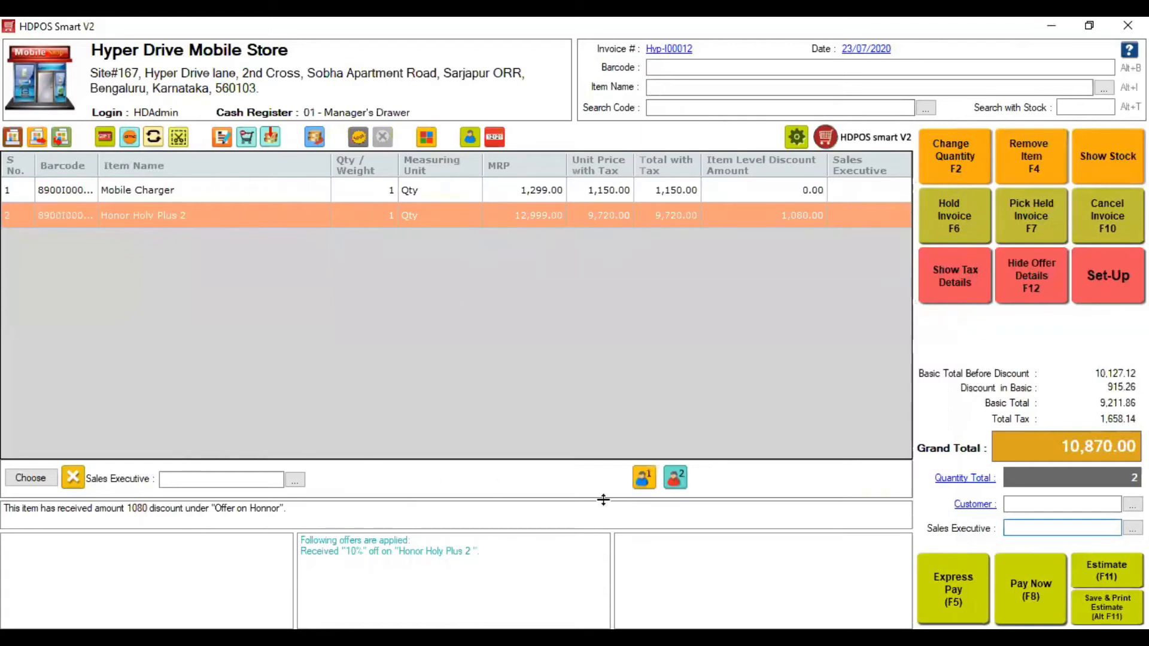
pyautogui.click(643, 478)
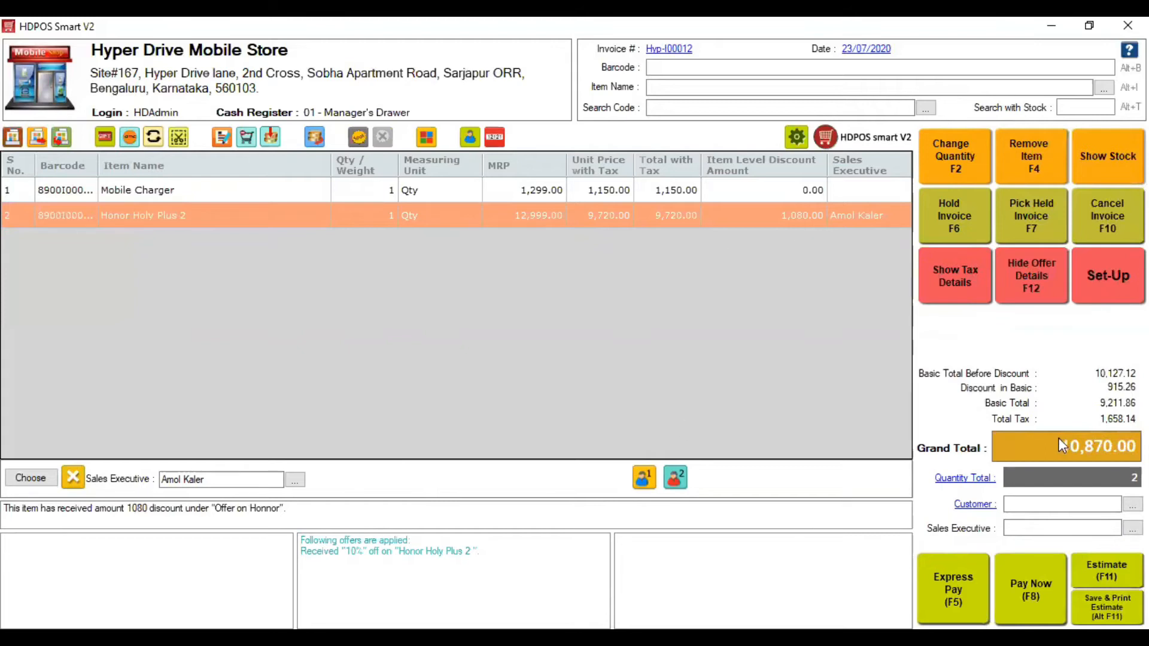
pyautogui.click(1048, 504)
pyautogui.click(687, 70)
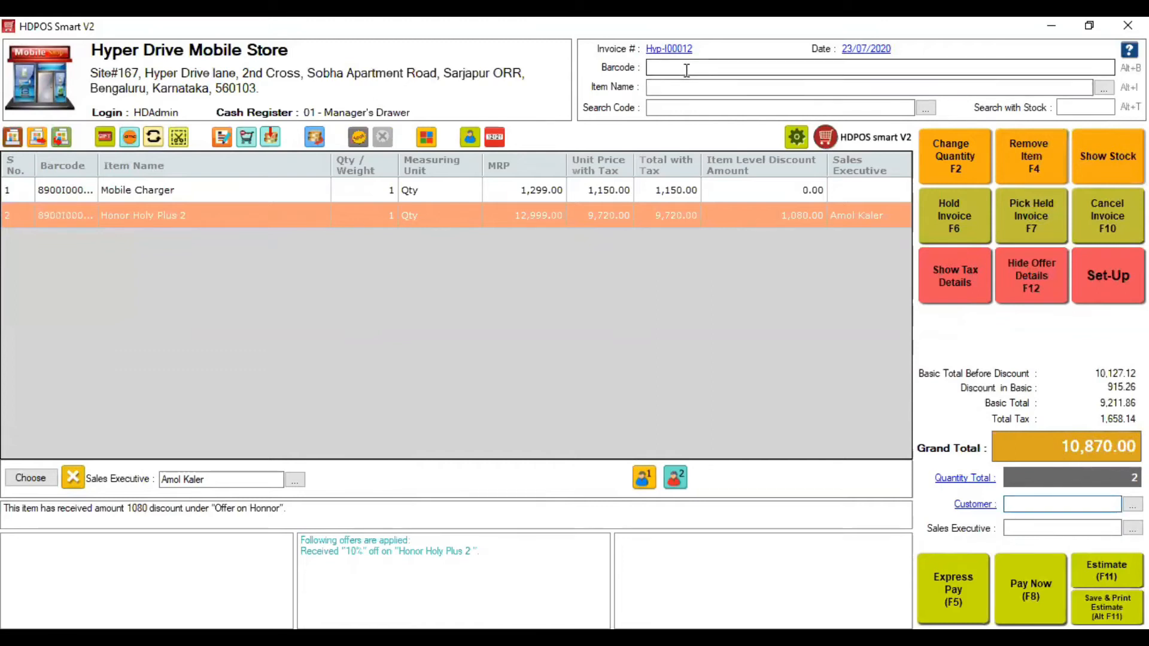
# - Remove Honor Holy Plus 2 from the invoice and clear the stray 'emi1' text from the Barcode field
pyautogui.click(1026, 169)
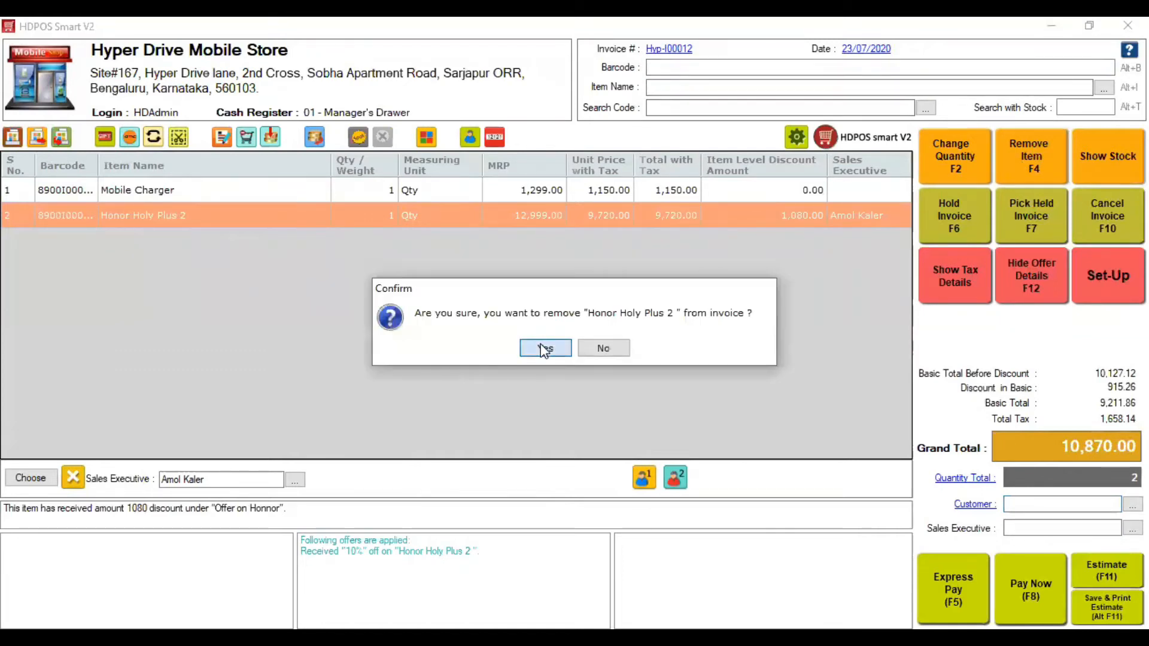
pyautogui.click(544, 349)
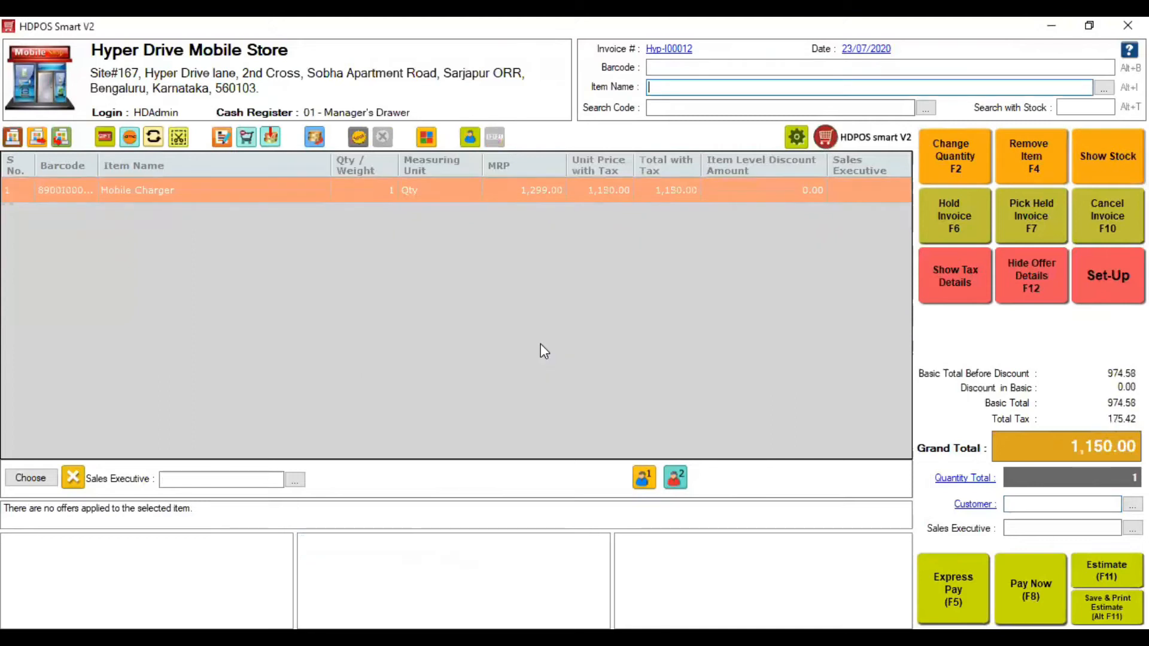
pyautogui.click(694, 68)
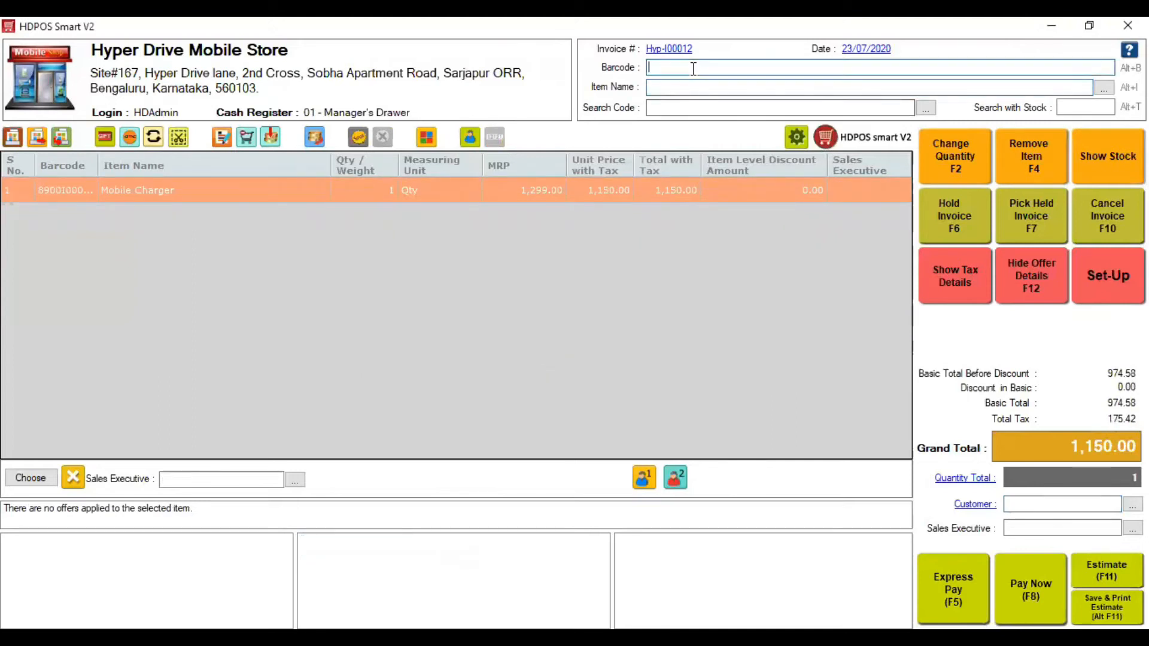
pyautogui.write('emi1')
pyautogui.press('BackSpace')
pyautogui.press('BackSpace')
pyautogui.press('BackSpace')
pyautogui.press('BackSpace')
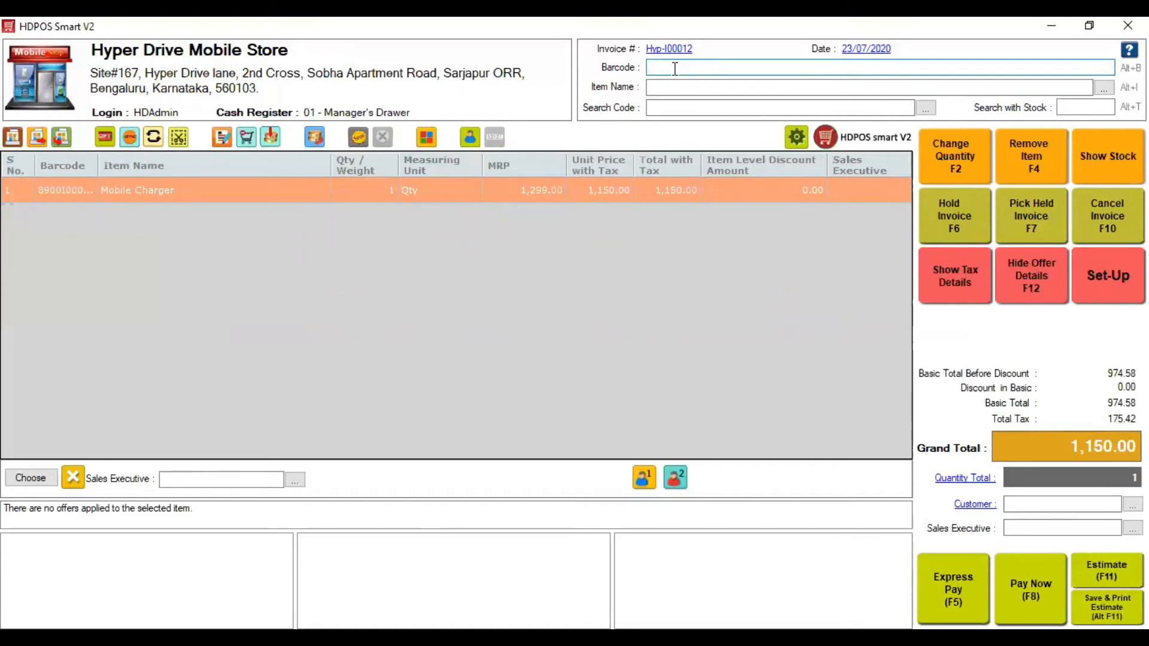
pyautogui.click(672, 89)
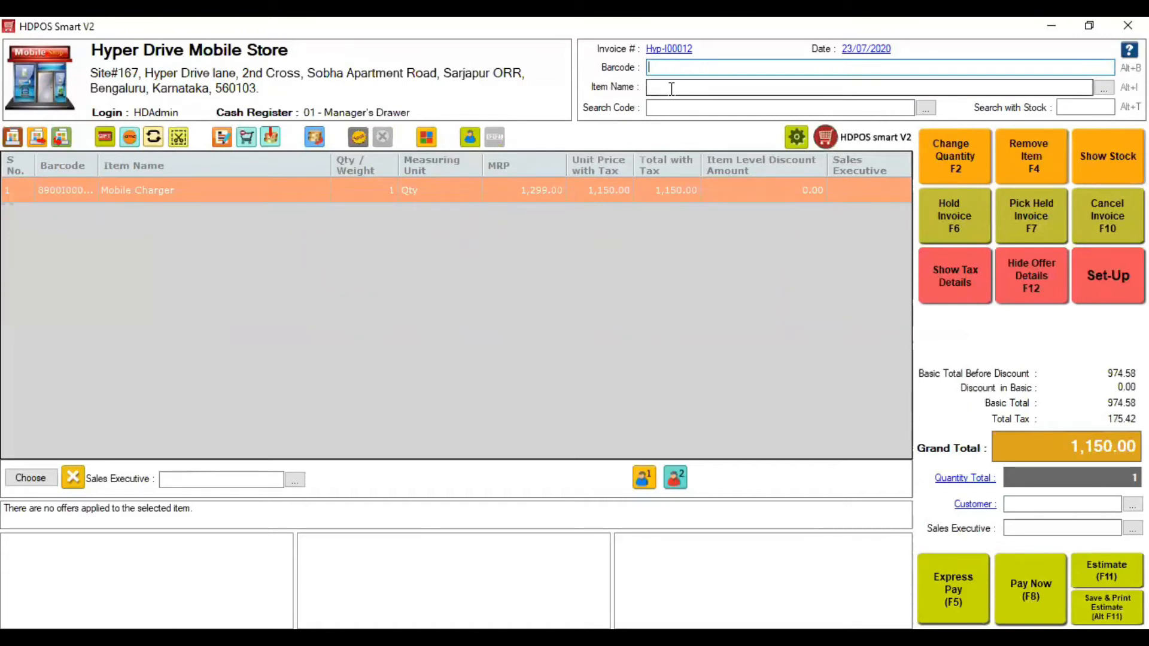
# - Re-add Honor Holy Plus 2 at 10,800 with its 10% offer and assign Sales Executive 1
pyautogui.write('Honor Holy Plus 2')
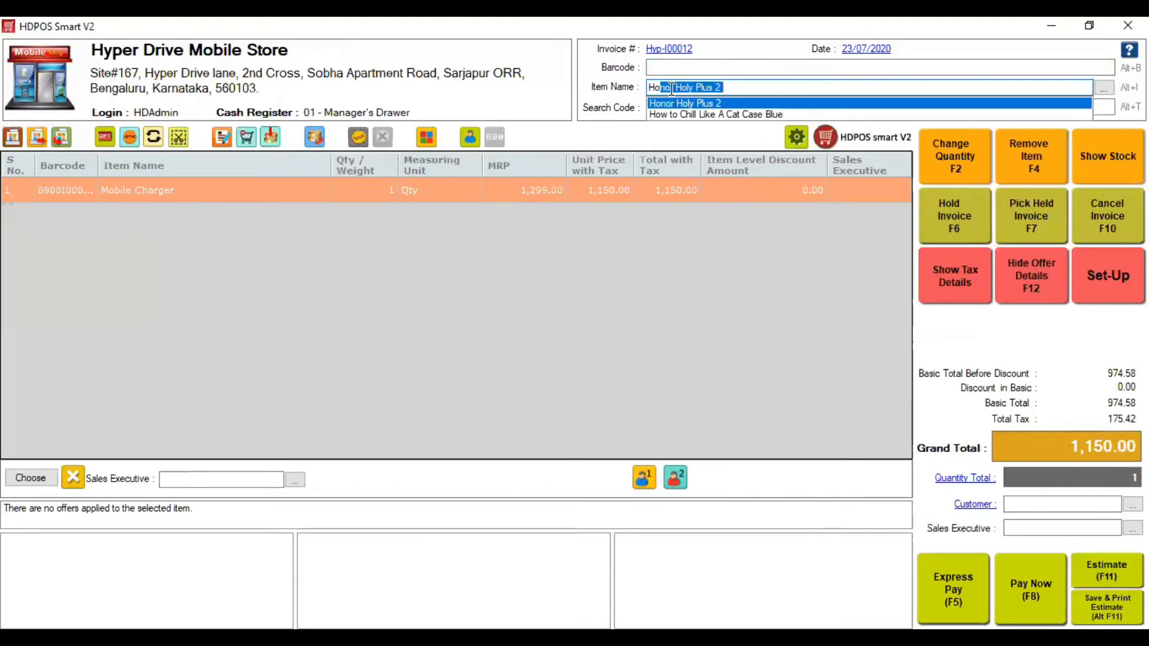
pyautogui.press('Return')
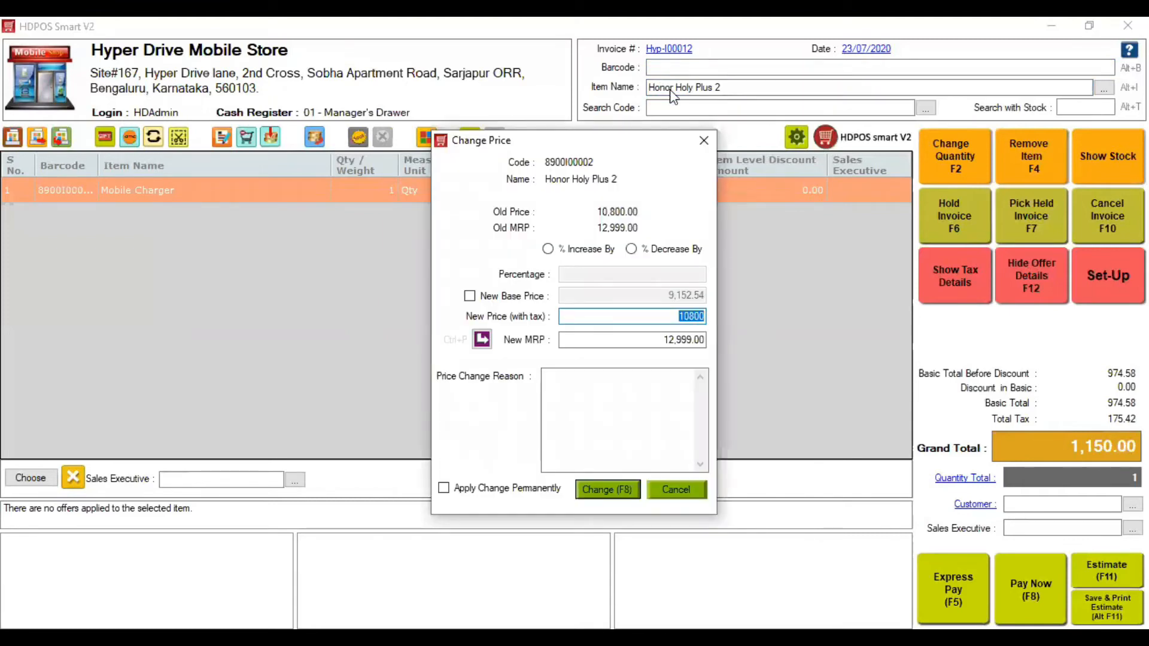
pyautogui.press('Return')
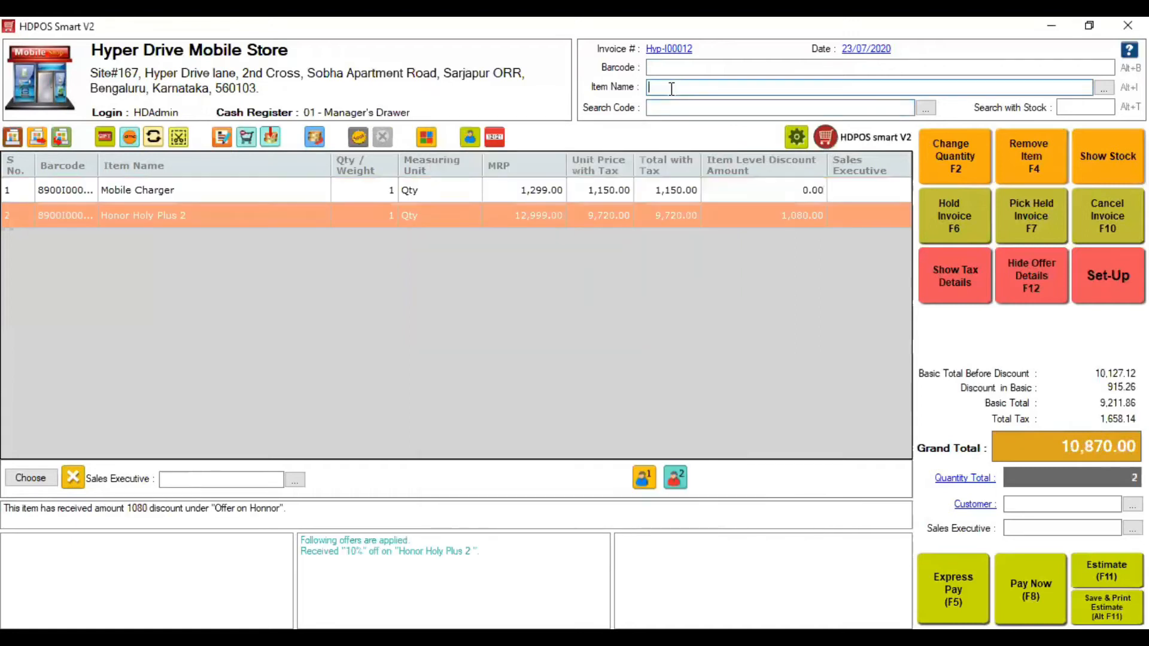
pyautogui.click(645, 476)
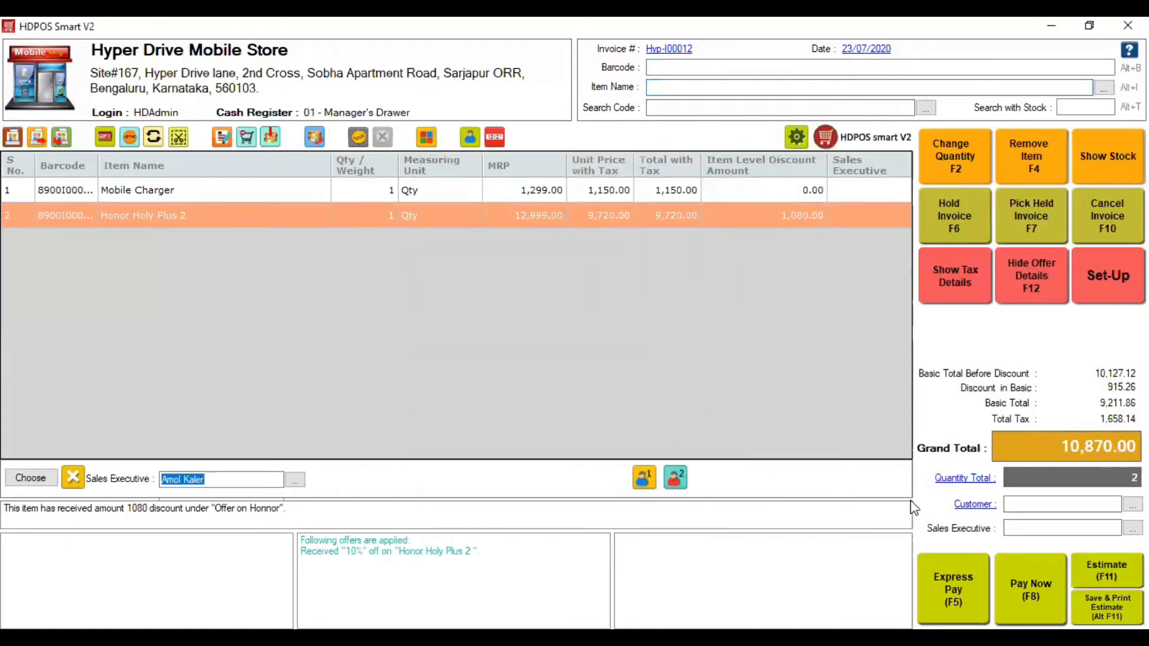
# - Look up the invoice customer by their mobile number
pyautogui.click(1009, 503)
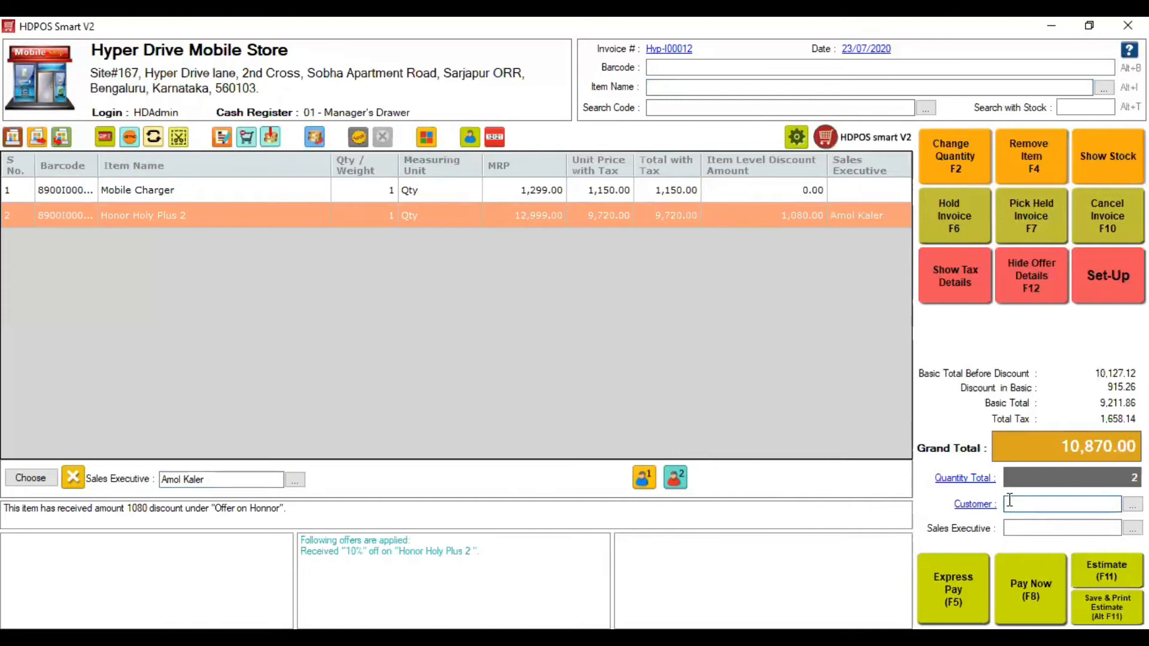
pyautogui.write('1111111')
pyautogui.press('Return')
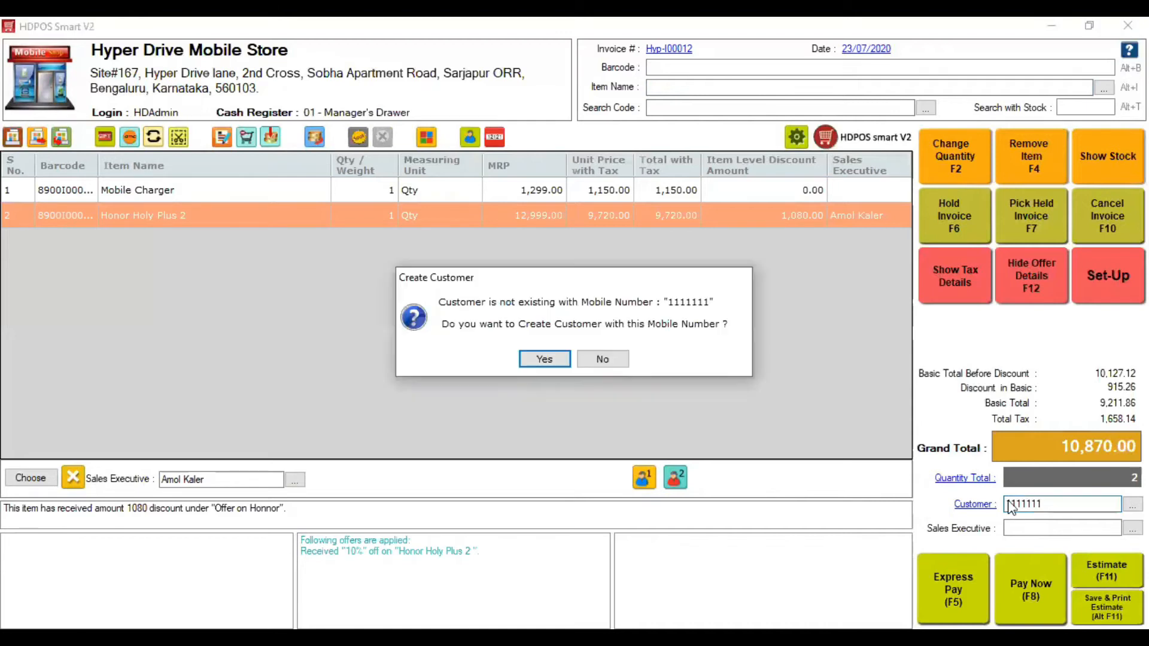
# - Create the customer with their first name, loyalty enrolment and a shipping address line, then save
pyautogui.press('Escape')
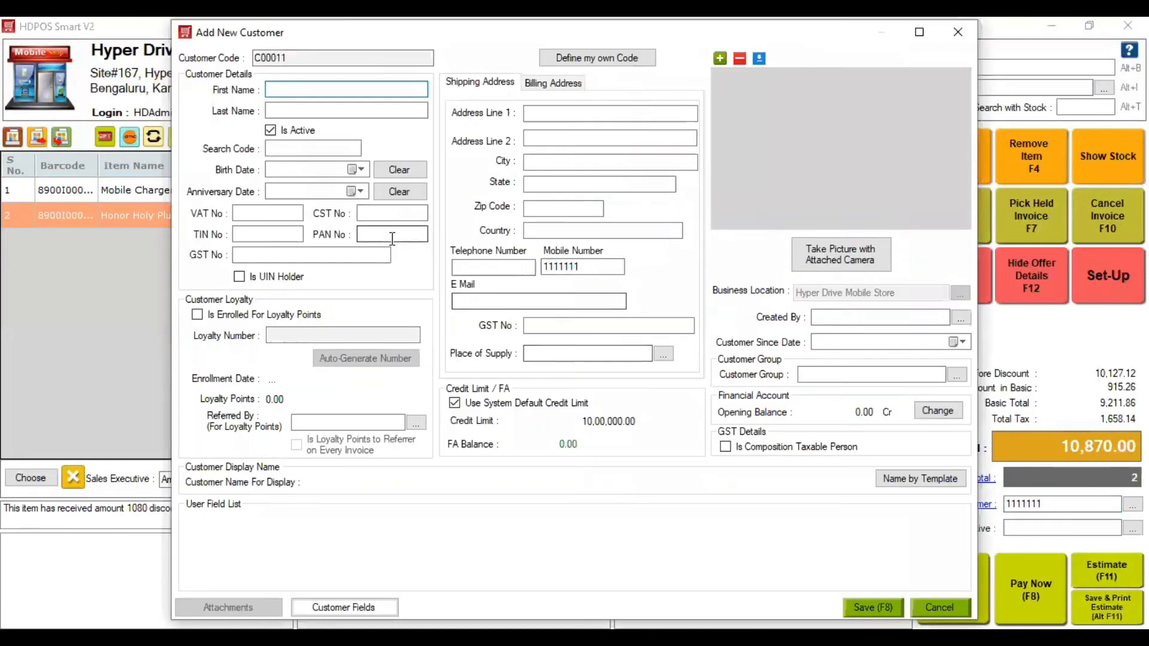
pyautogui.write('Satyanshu')
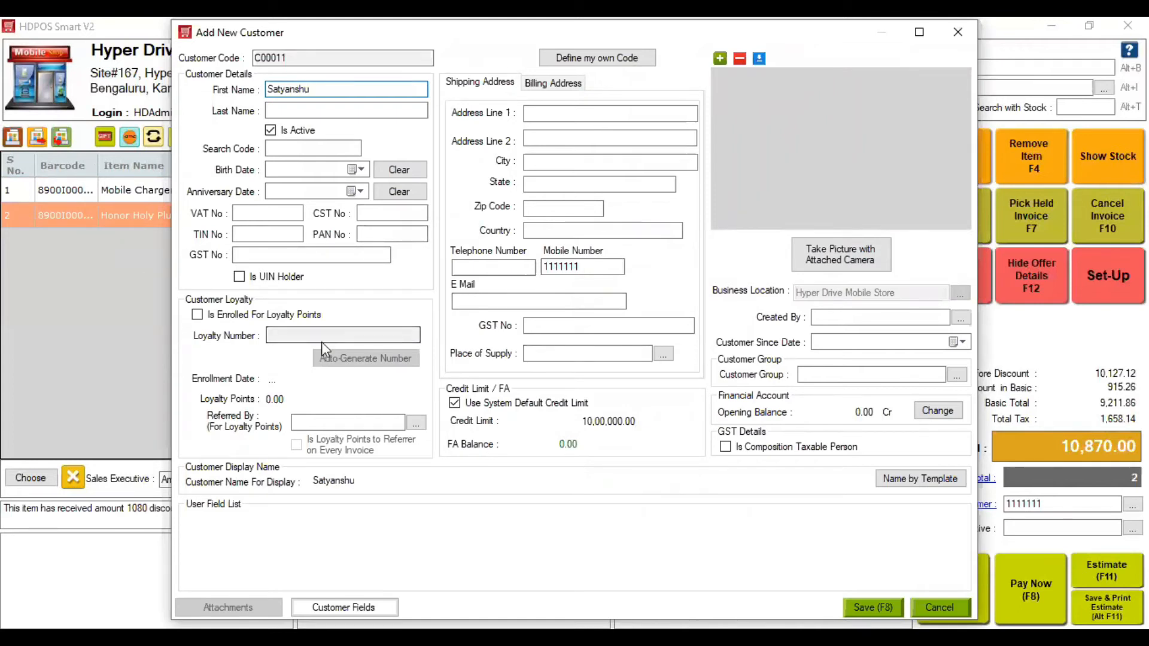
pyautogui.click(295, 316)
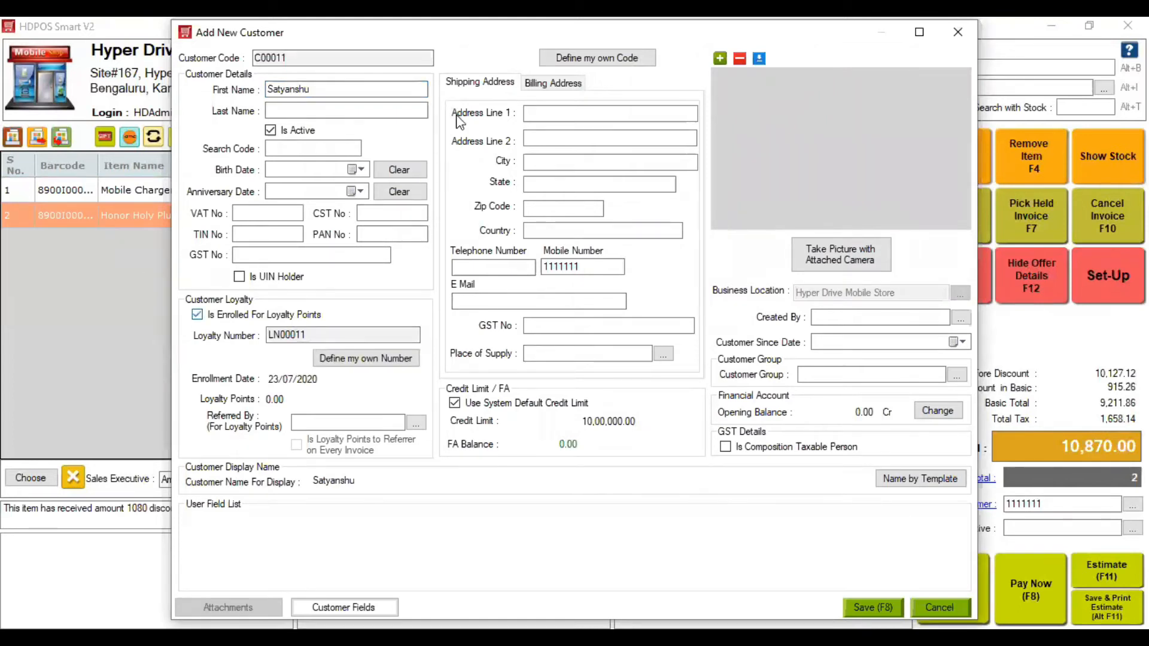
pyautogui.click(573, 113)
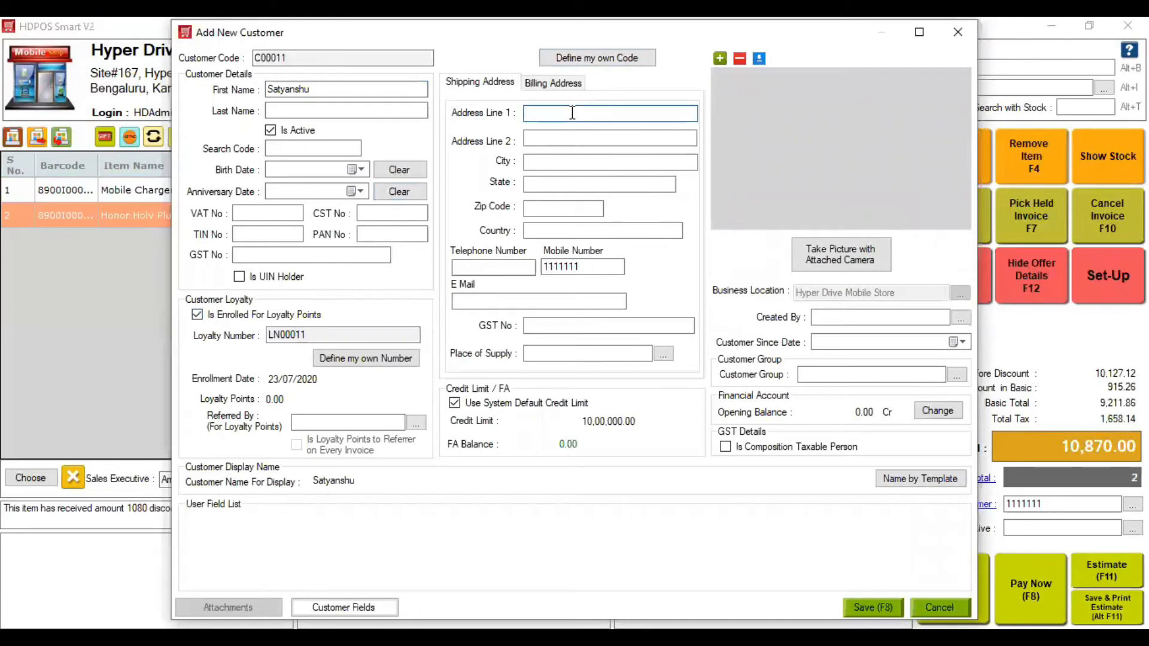
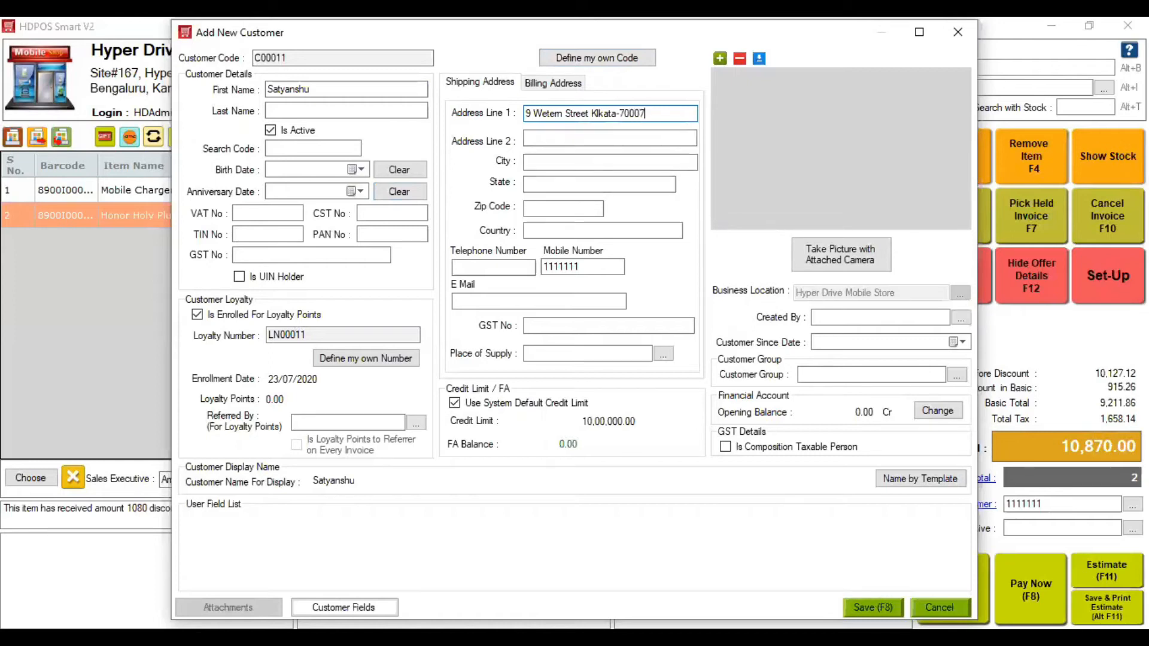
pyautogui.click(872, 607)
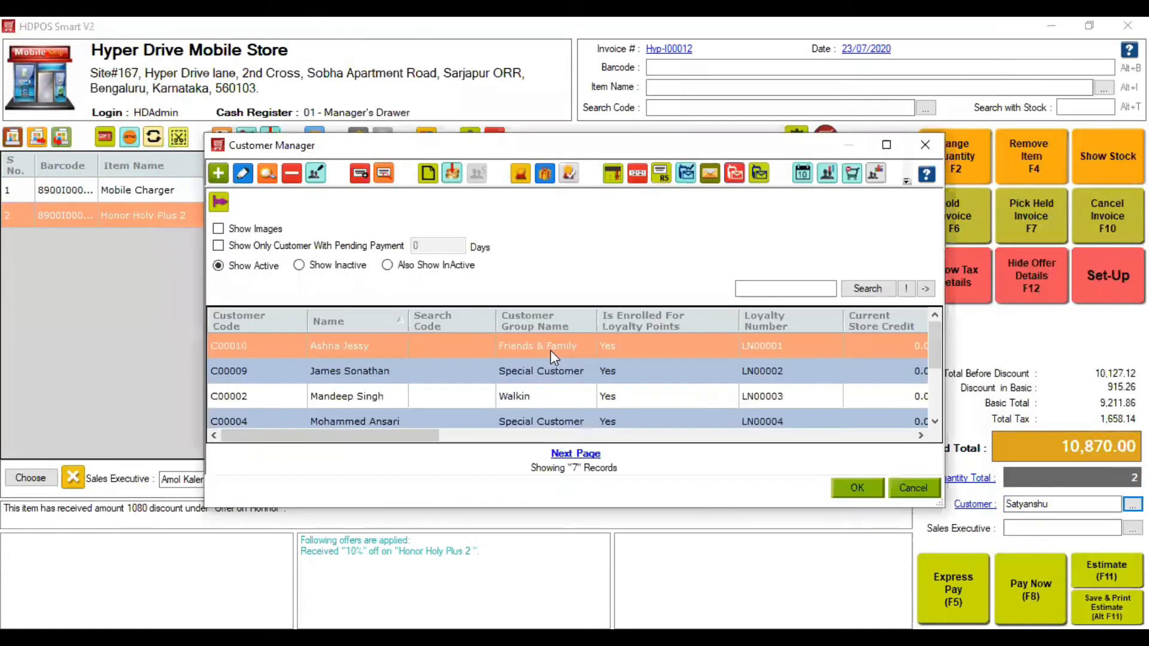
# - Find the new customer in Customer Manager, set group Friends & Family, and close both windows
pyautogui.click(801, 289)
pyautogui.write('satyanshu')
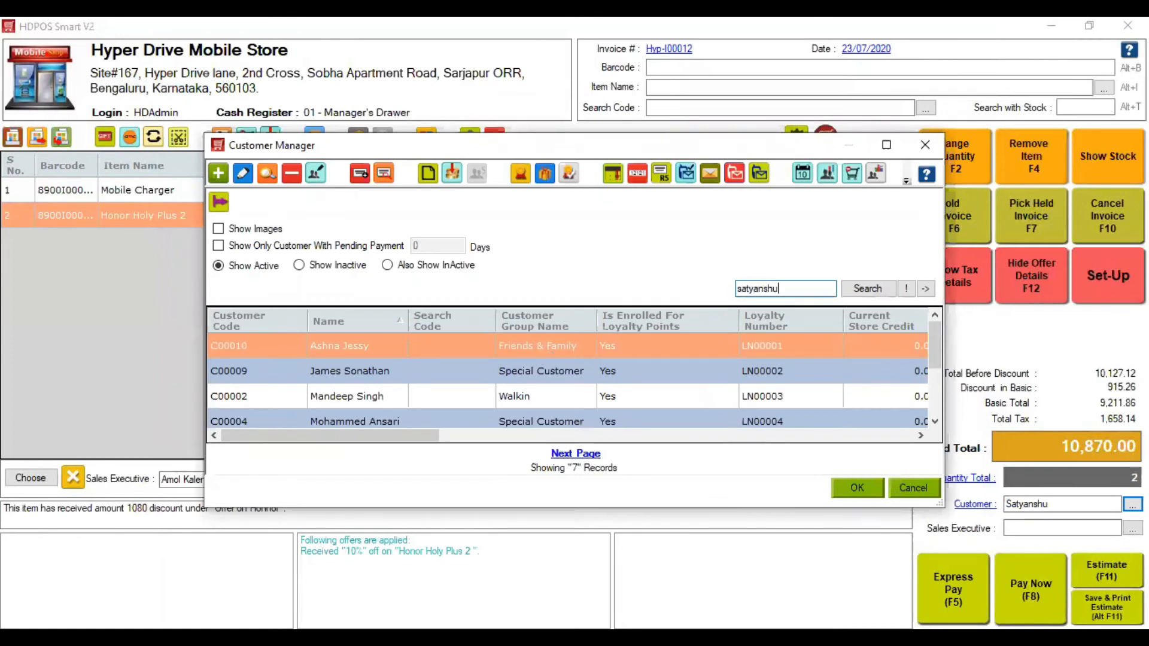
pyautogui.press('Return')
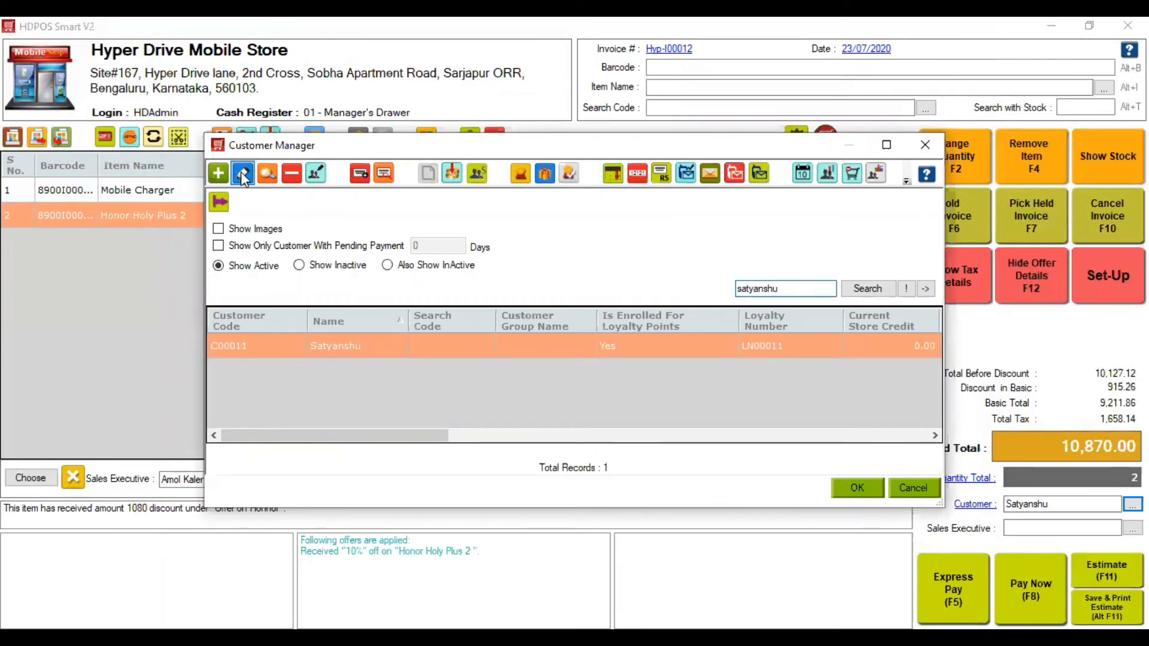
pyautogui.click(242, 175)
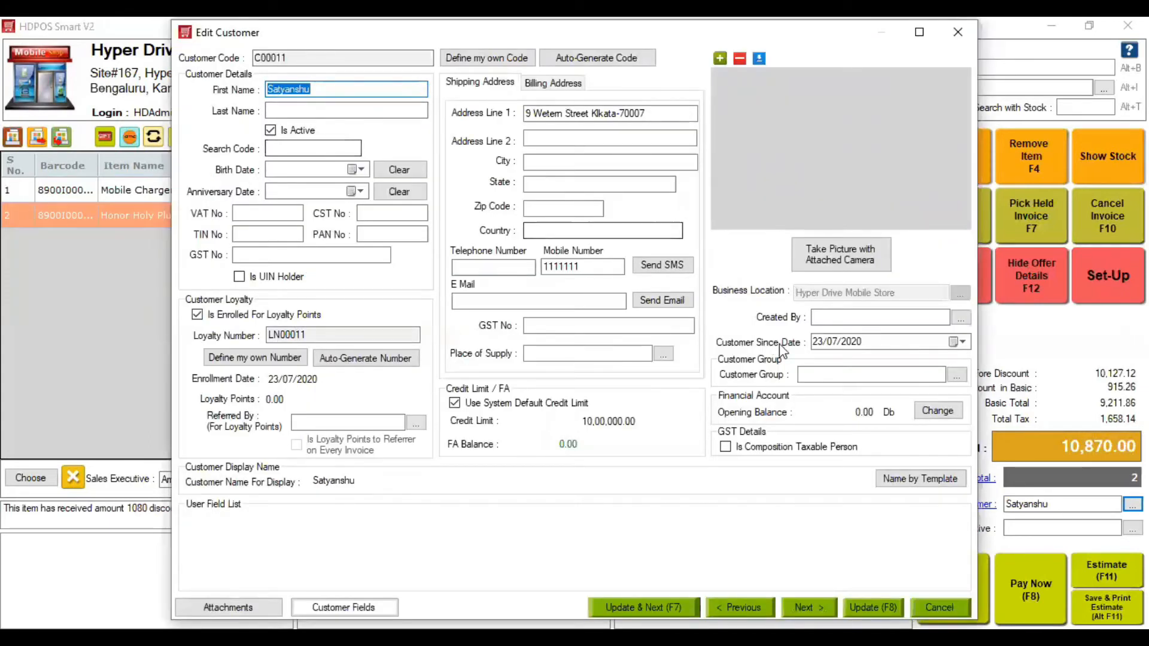
pyautogui.click(843, 376)
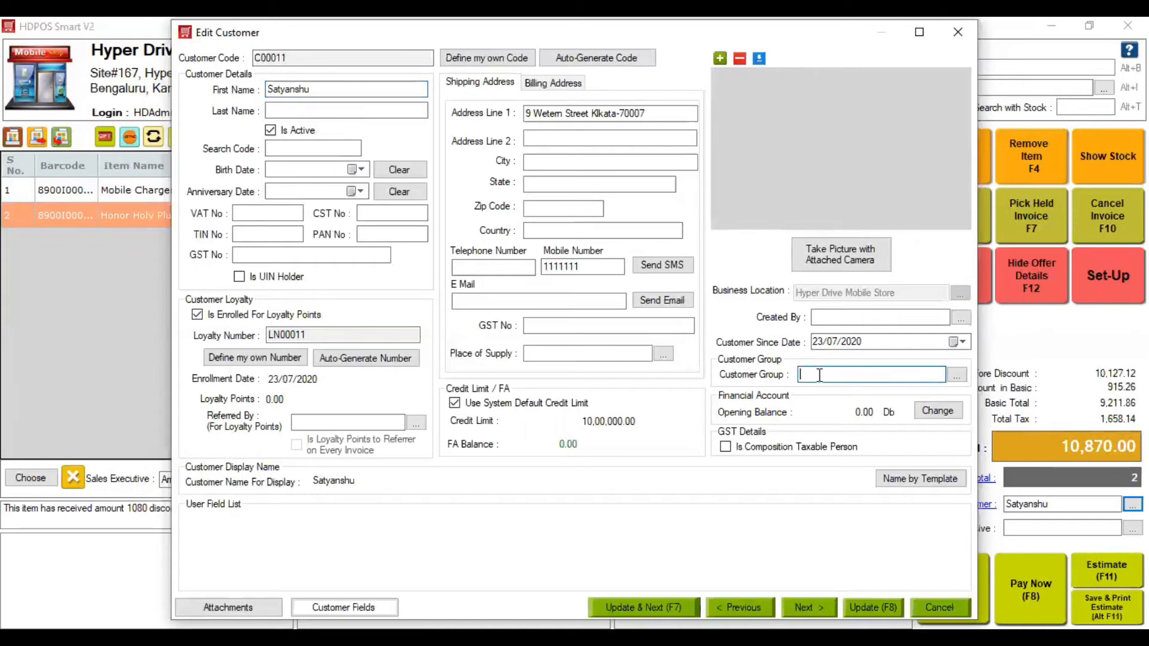
pyautogui.press('Down')
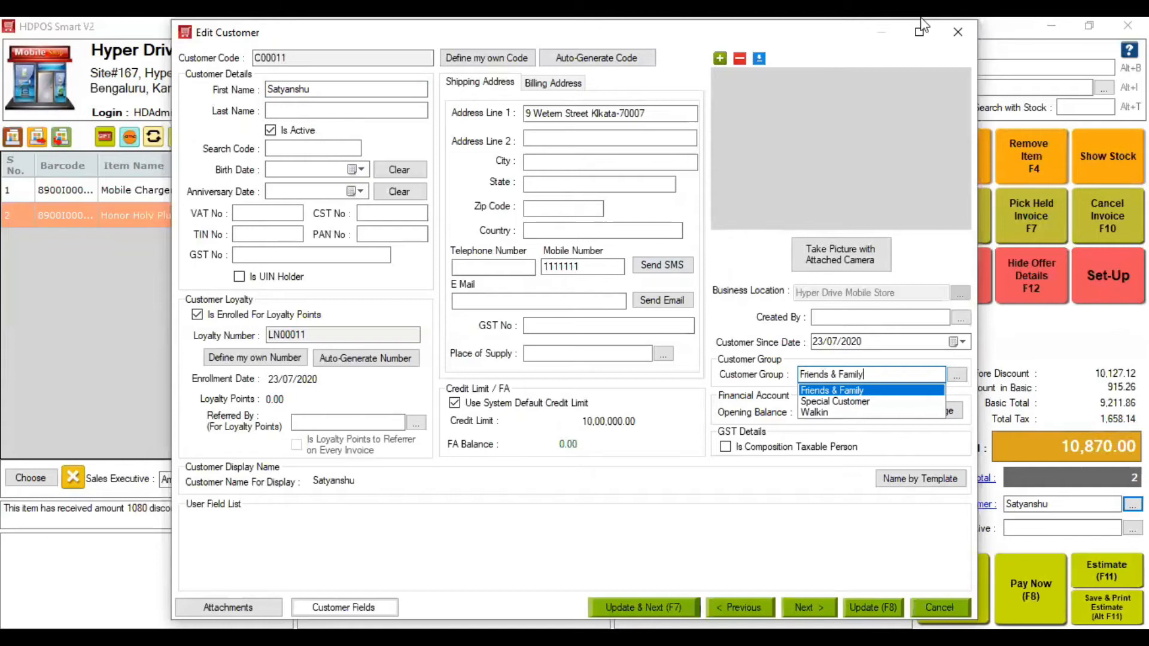
pyautogui.click(958, 31)
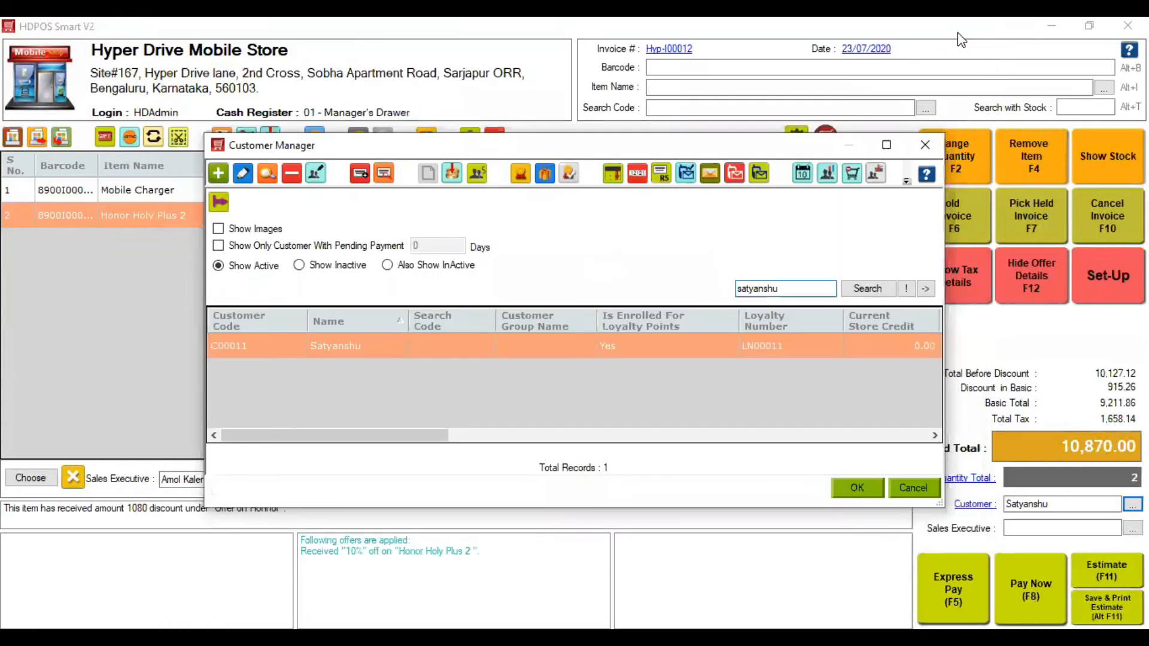
pyautogui.click(926, 147)
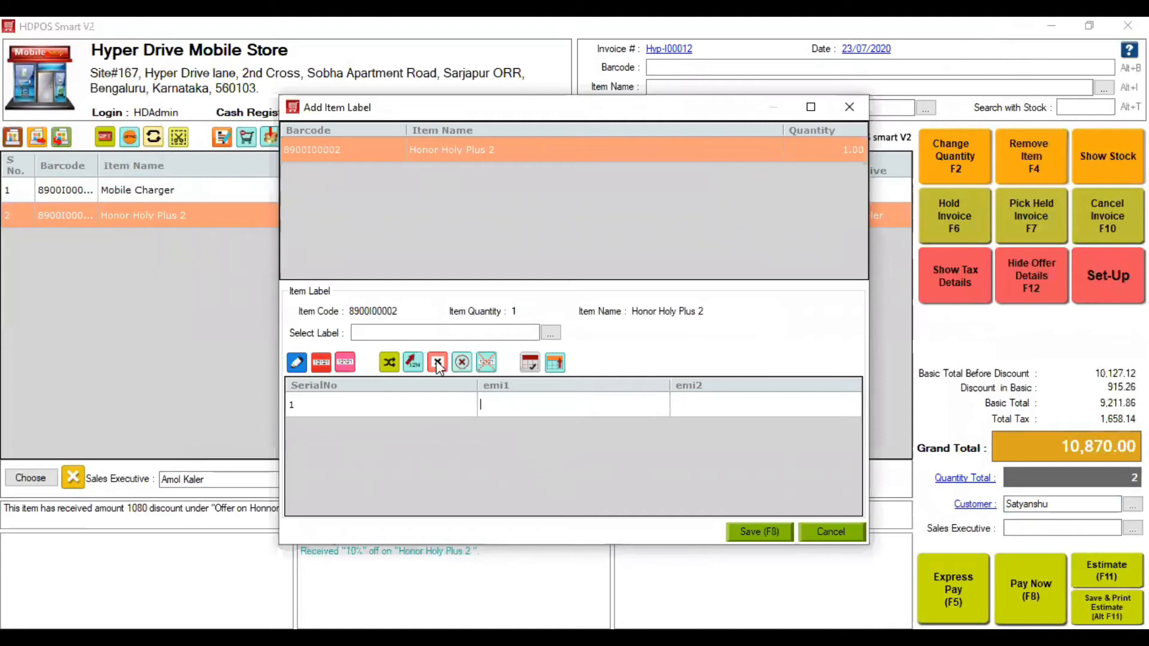
# - Label the Honor Holy Plus 2 unit with emi1 A002 and emi2 A1002
pyautogui.click(399, 333)
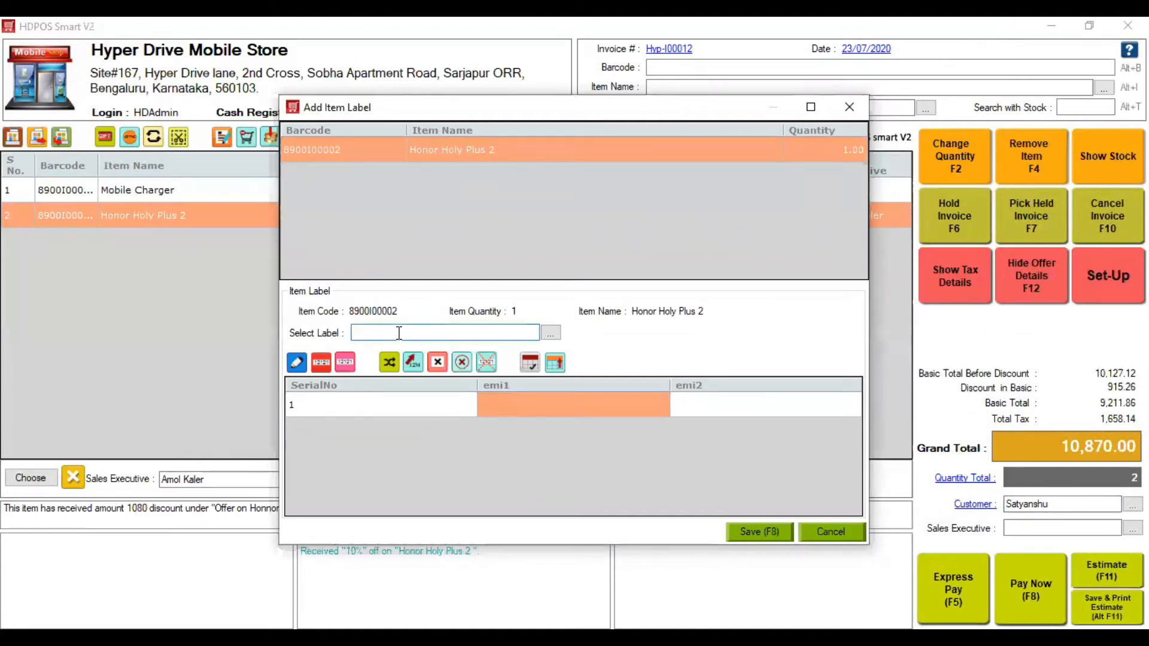
pyautogui.press('Down')
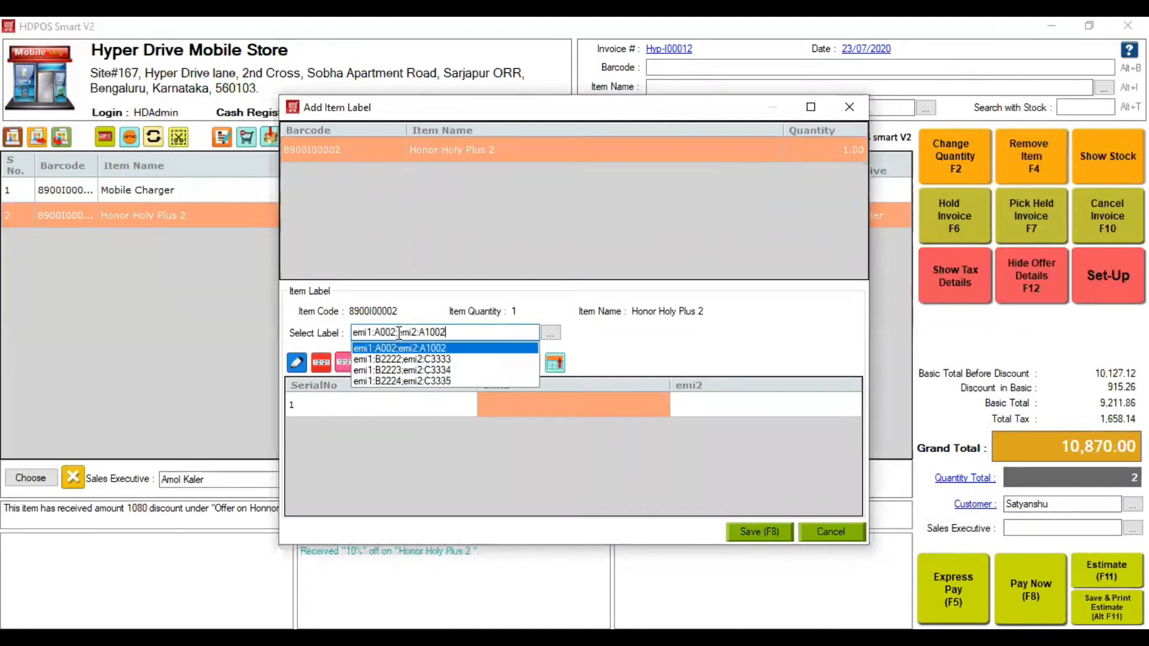
pyautogui.press('Return')
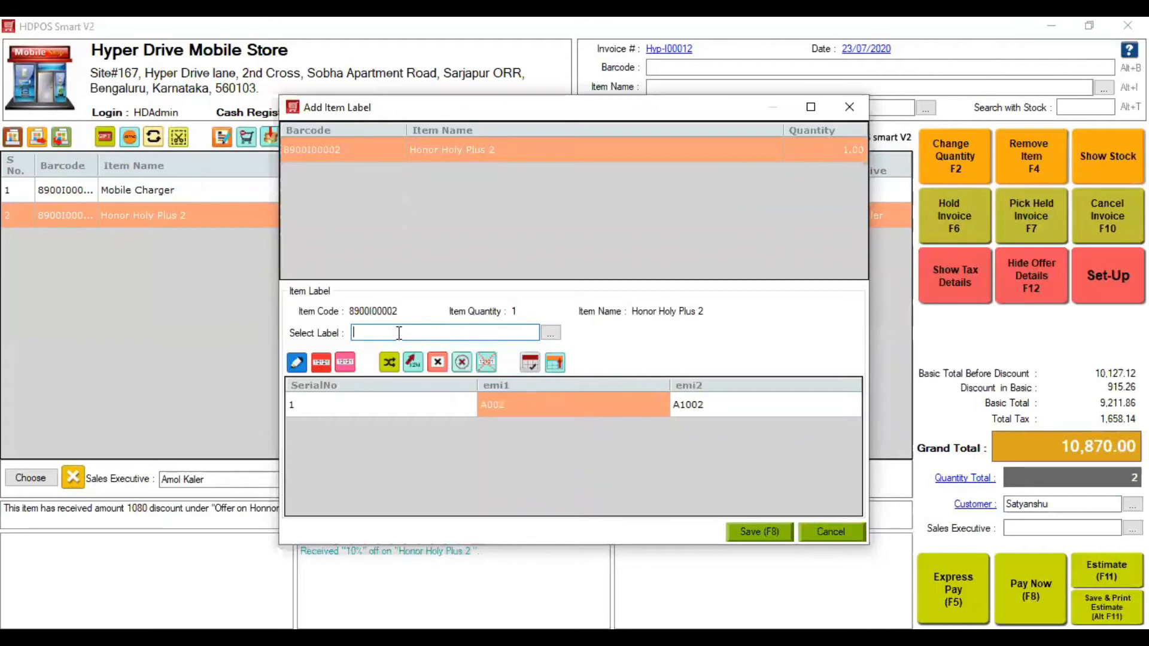
# - Save the item labels, dismiss the returnable amount and spot discount windows, and open Pay Now
pyautogui.click(759, 531)
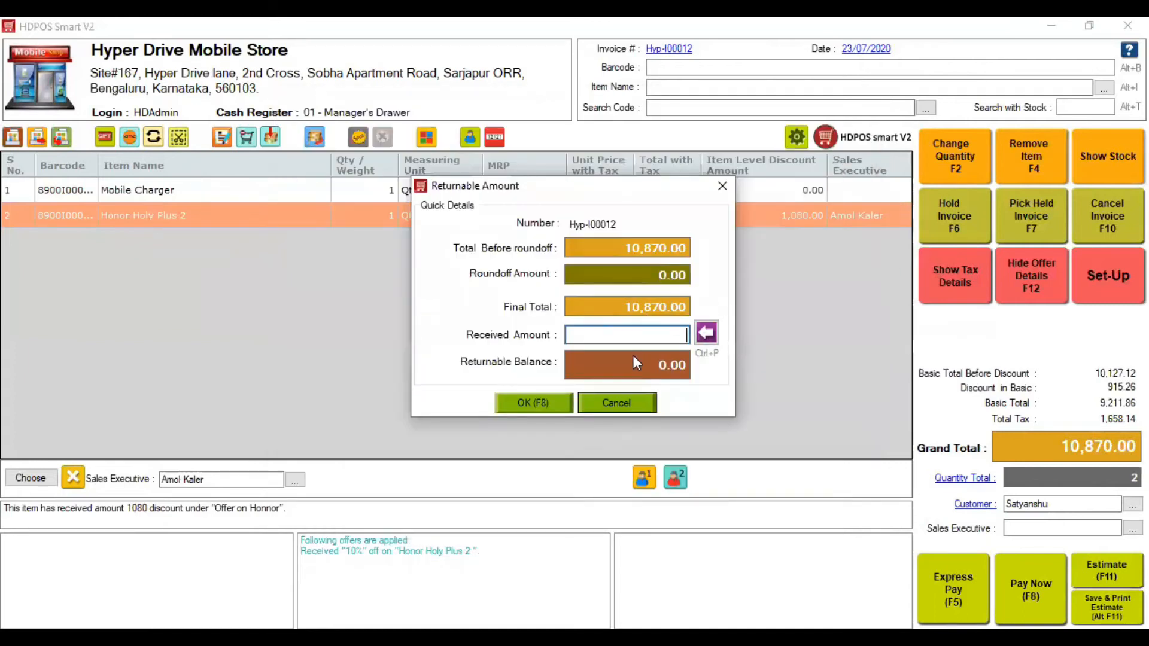
pyautogui.write('11000')
pyautogui.click(731, 191)
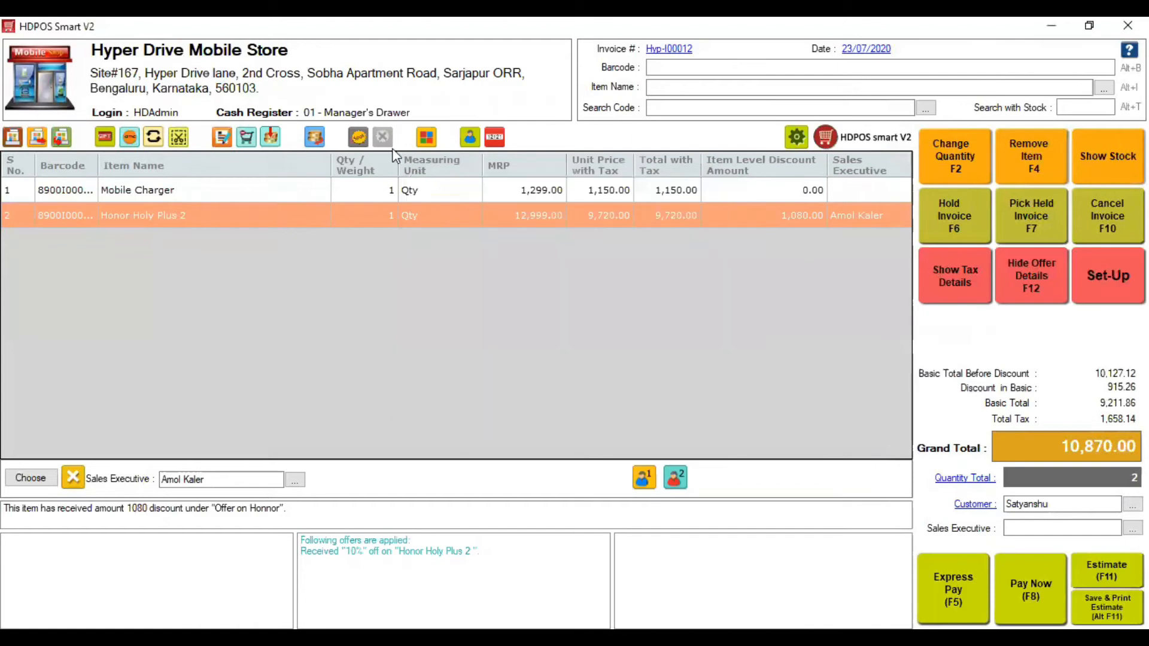
pyautogui.click(359, 139)
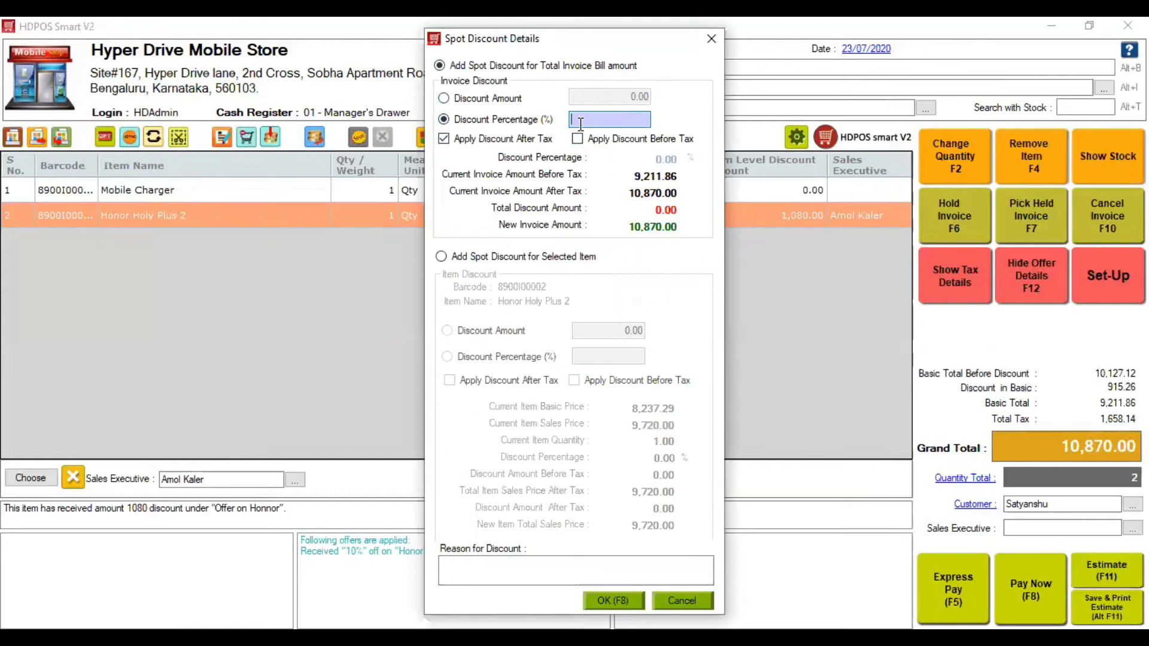
pyautogui.click(711, 38)
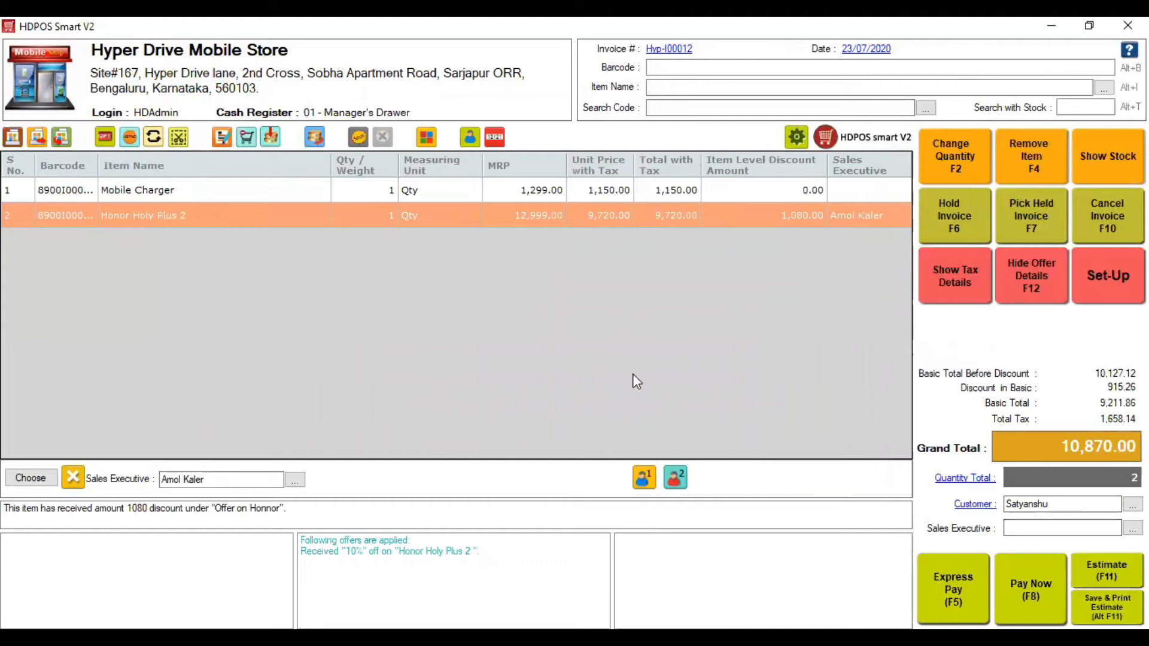
pyautogui.press('F8')
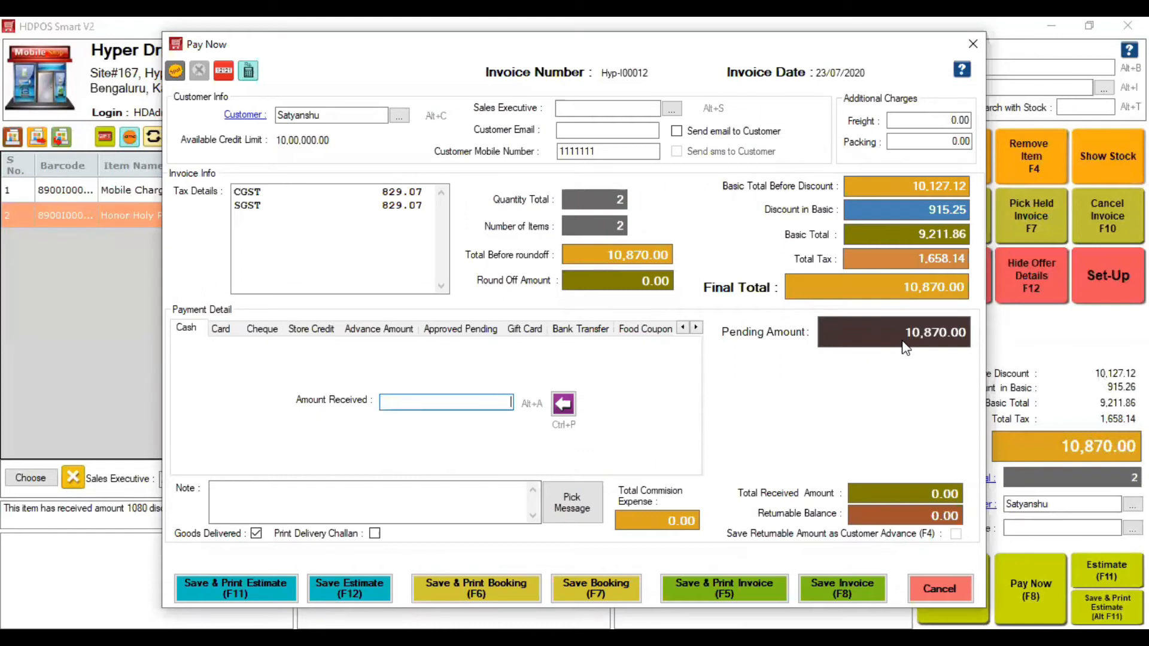
# - Receive 870 in cash and enable Use Finance Agency for the approved pending amount
pyautogui.write('870')
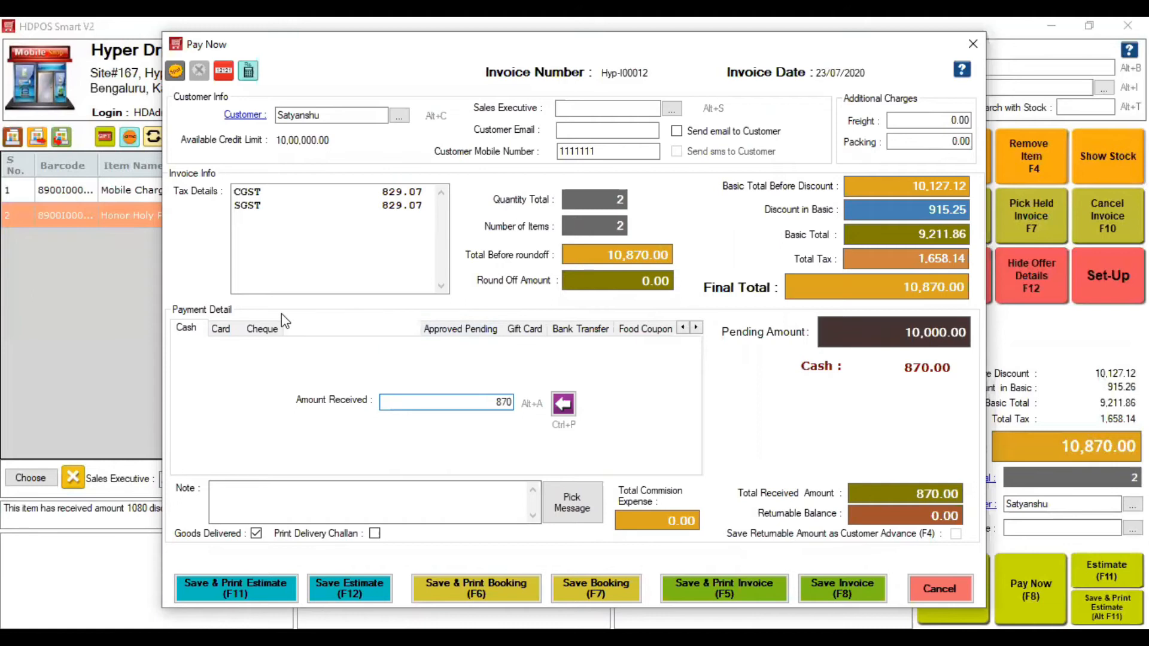
pyautogui.click(220, 329)
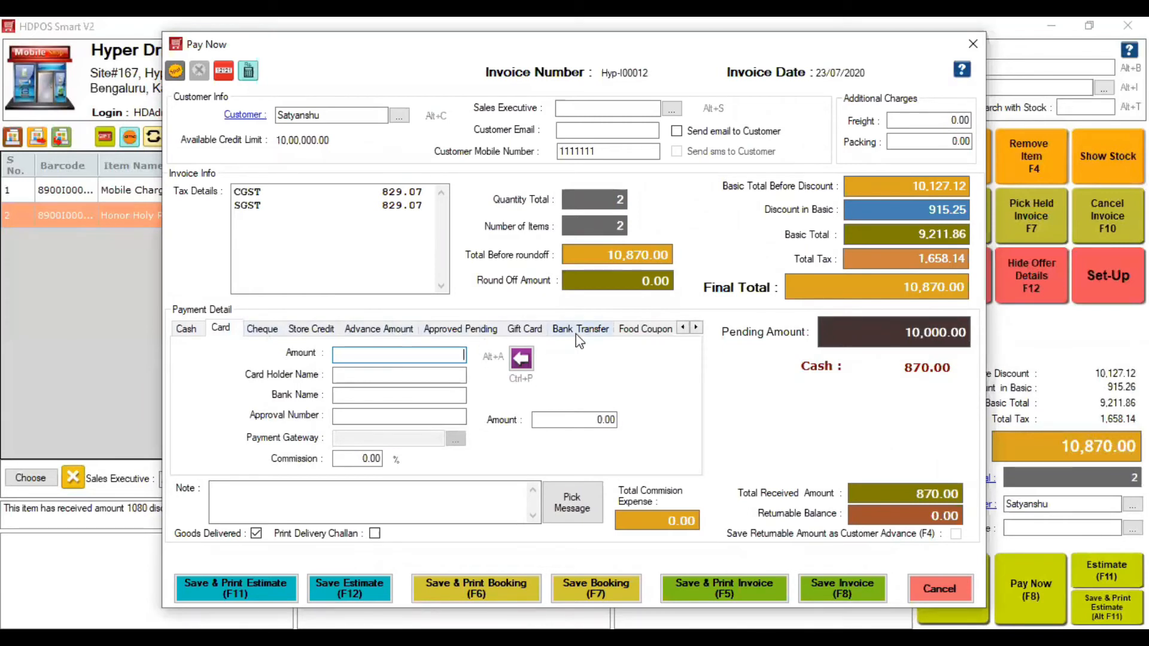
pyautogui.click(468, 338)
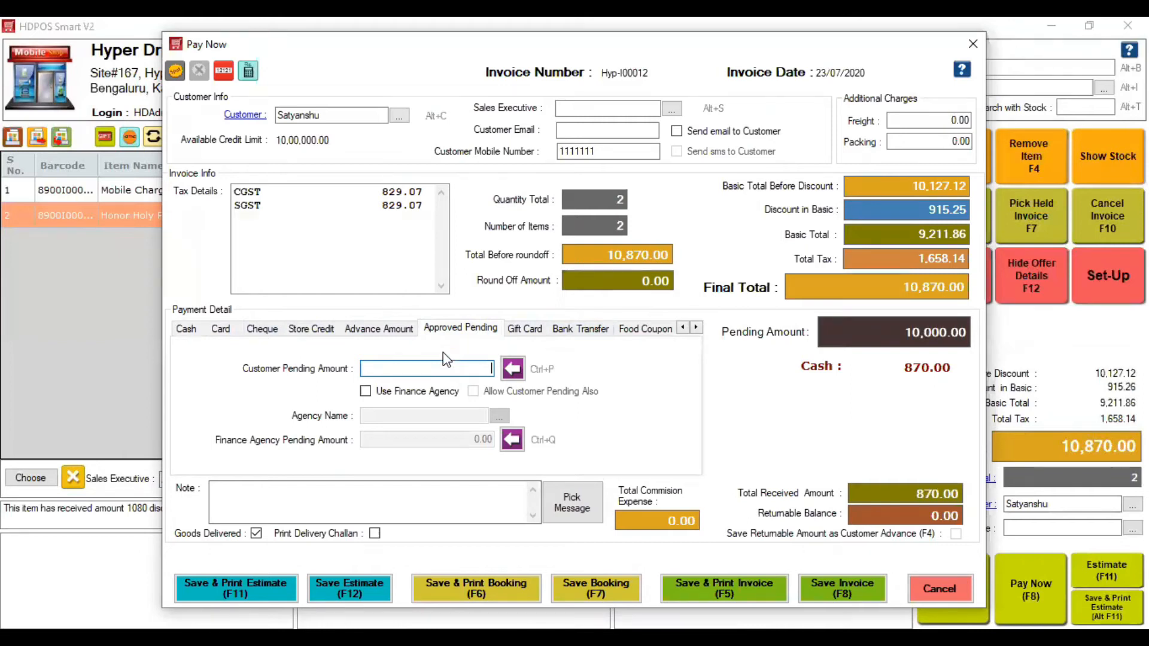
pyautogui.click(409, 395)
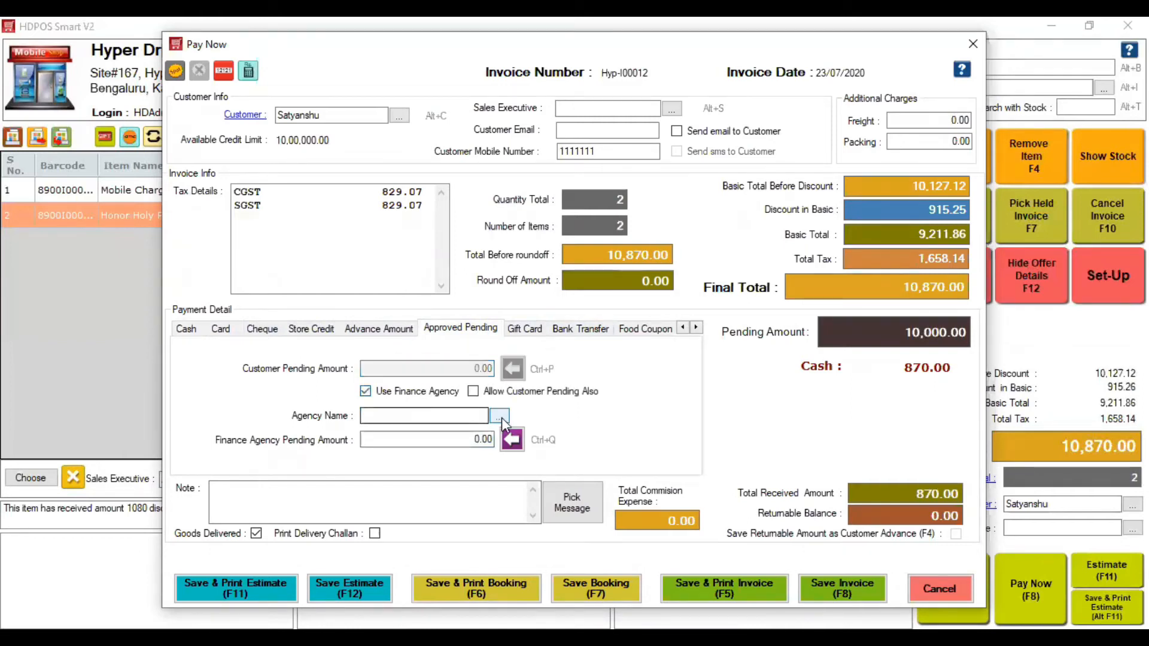
# - Take 5,000 of the payment by card
pyautogui.click(500, 416)
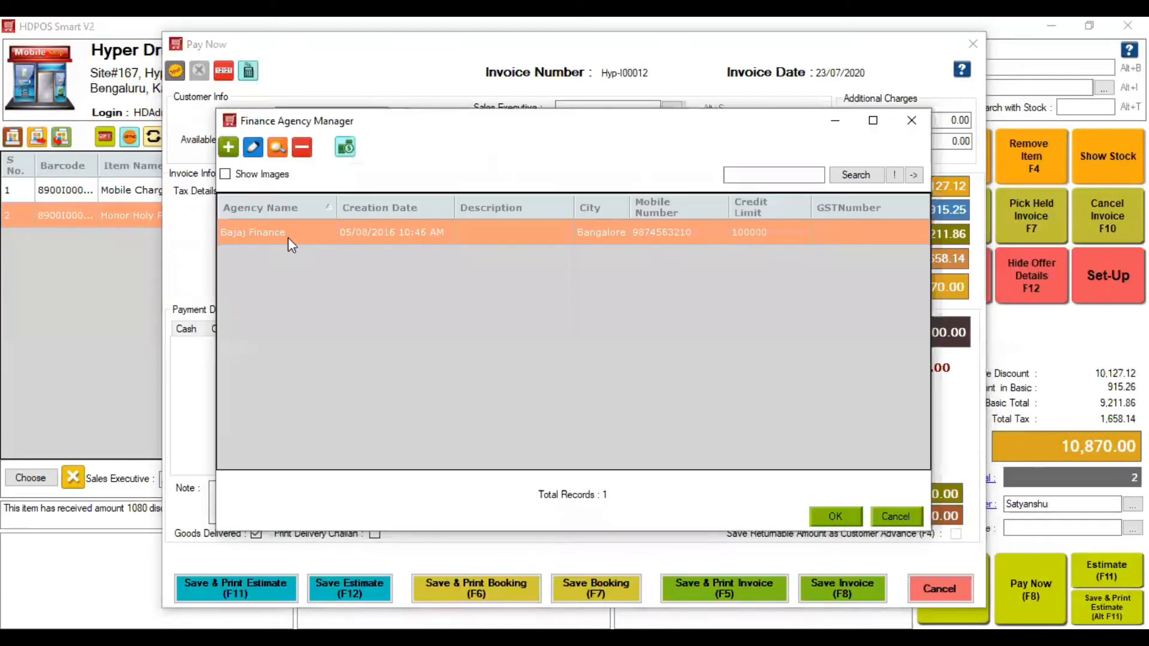
pyautogui.click(911, 124)
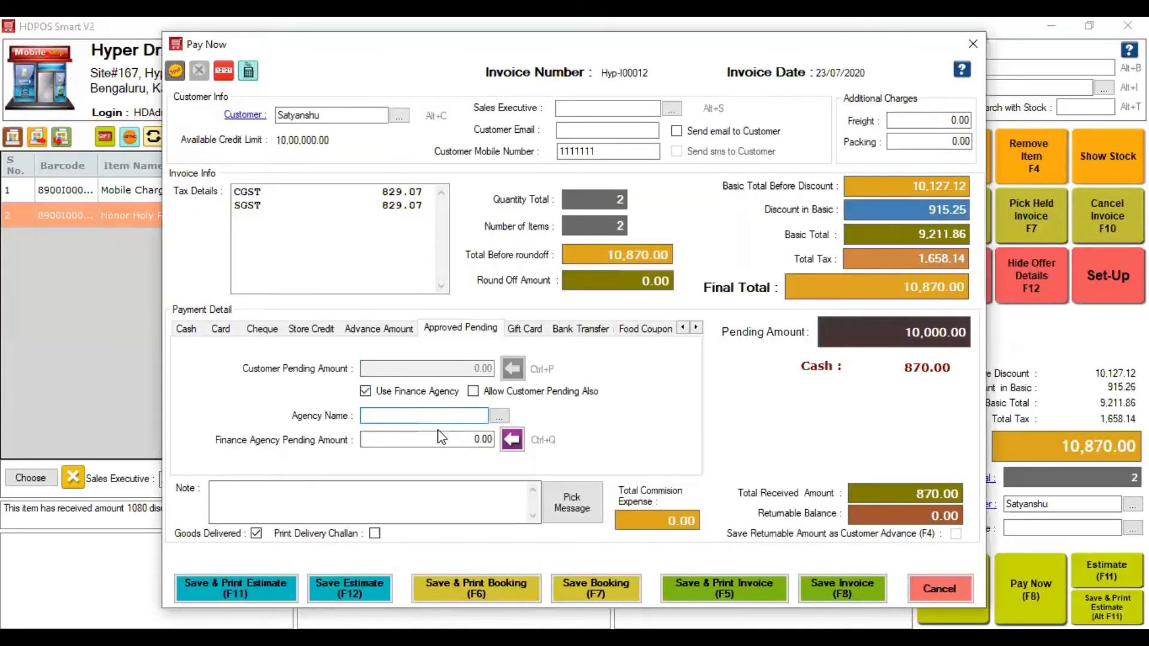
pyautogui.click(220, 330)
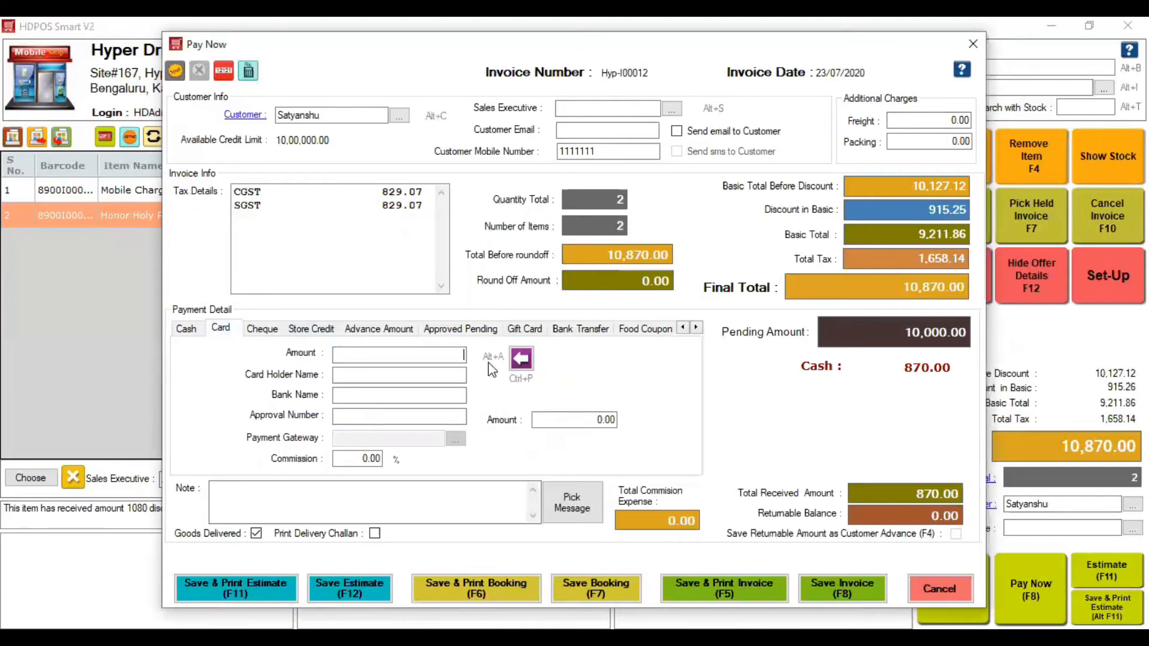
pyautogui.write('5000')
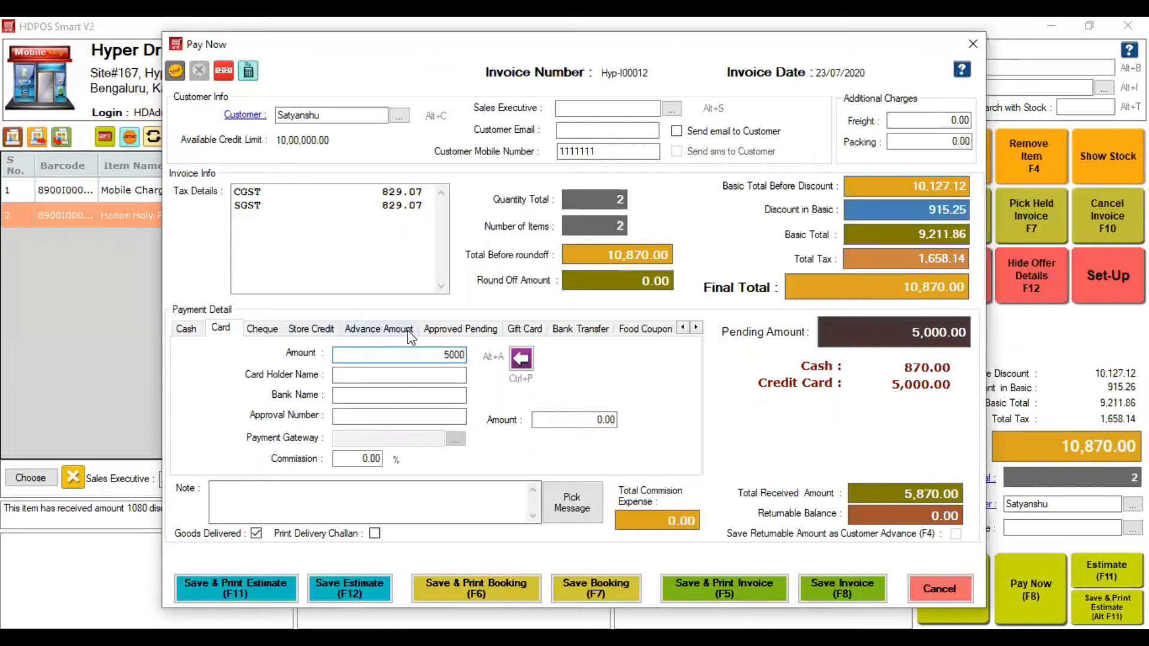
# - Put the remaining 5,000 on Bajaj Finance approved pending, leaving 0.00 pending
pyautogui.click(458, 330)
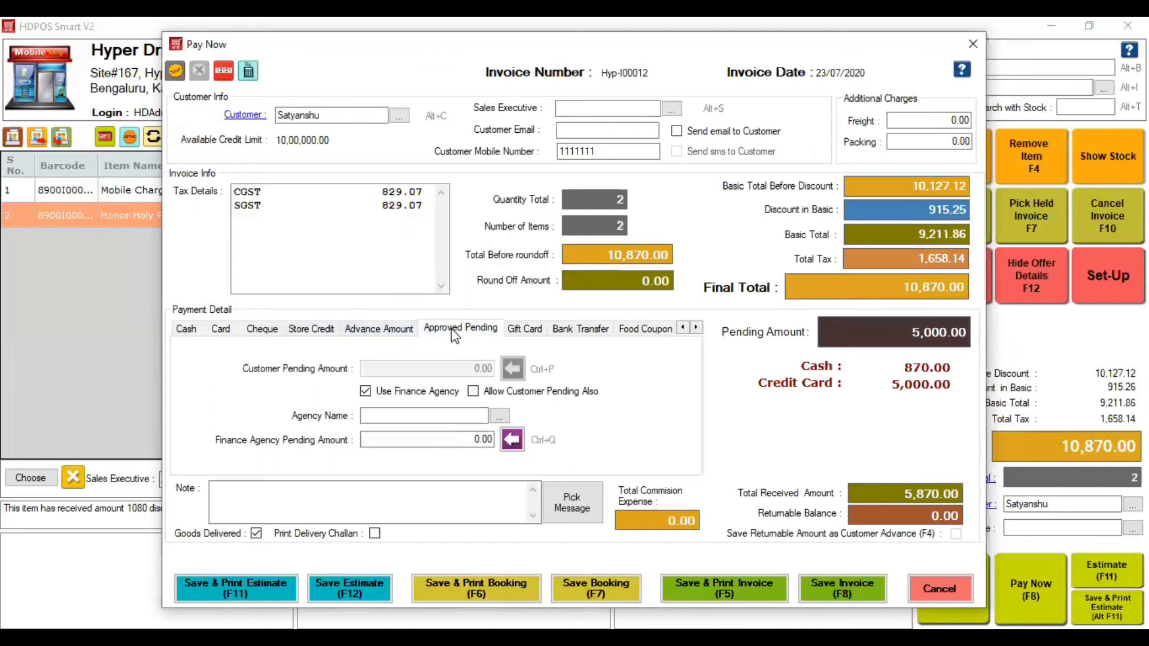
pyautogui.click(499, 416)
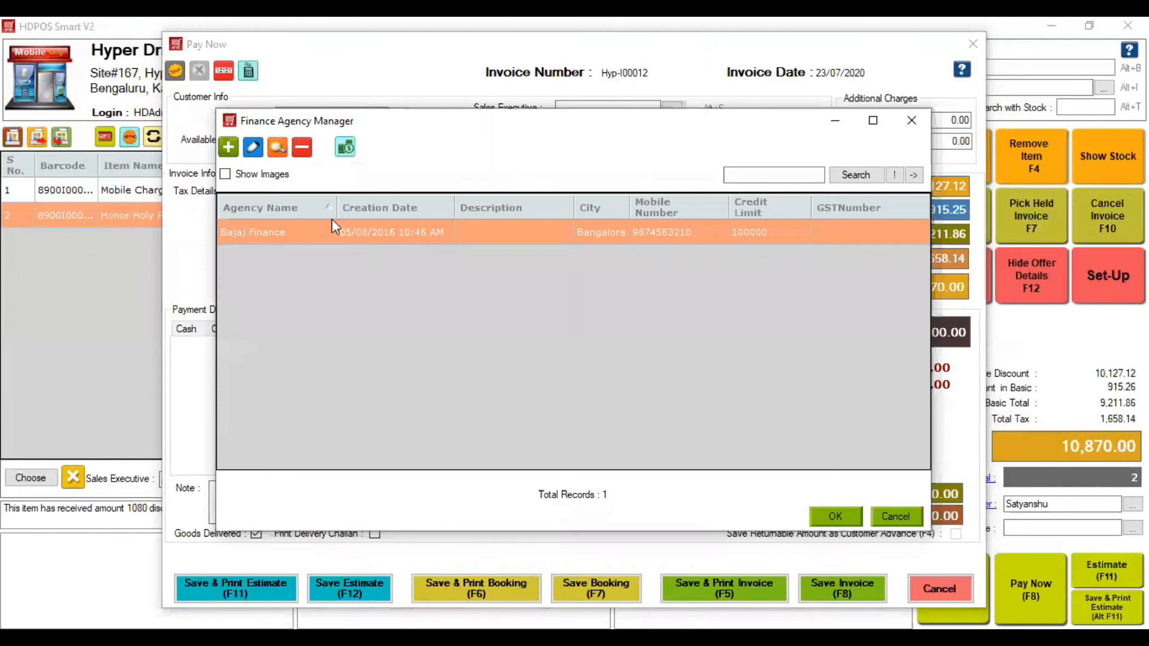
pyautogui.click(836, 518)
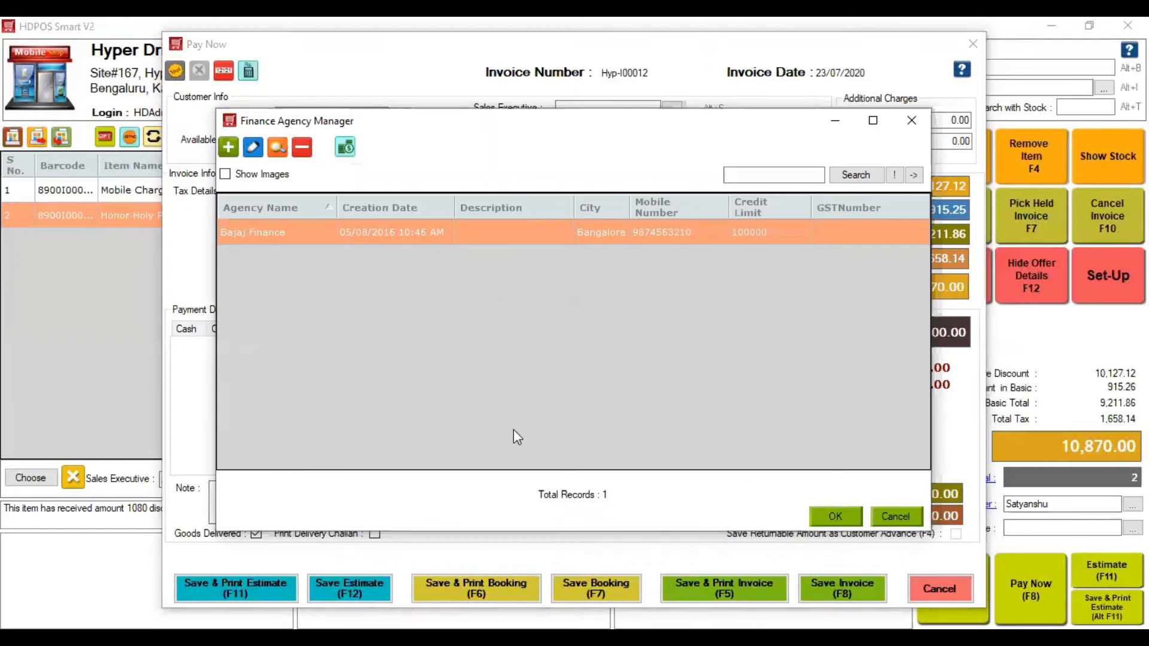
pyautogui.click(492, 393)
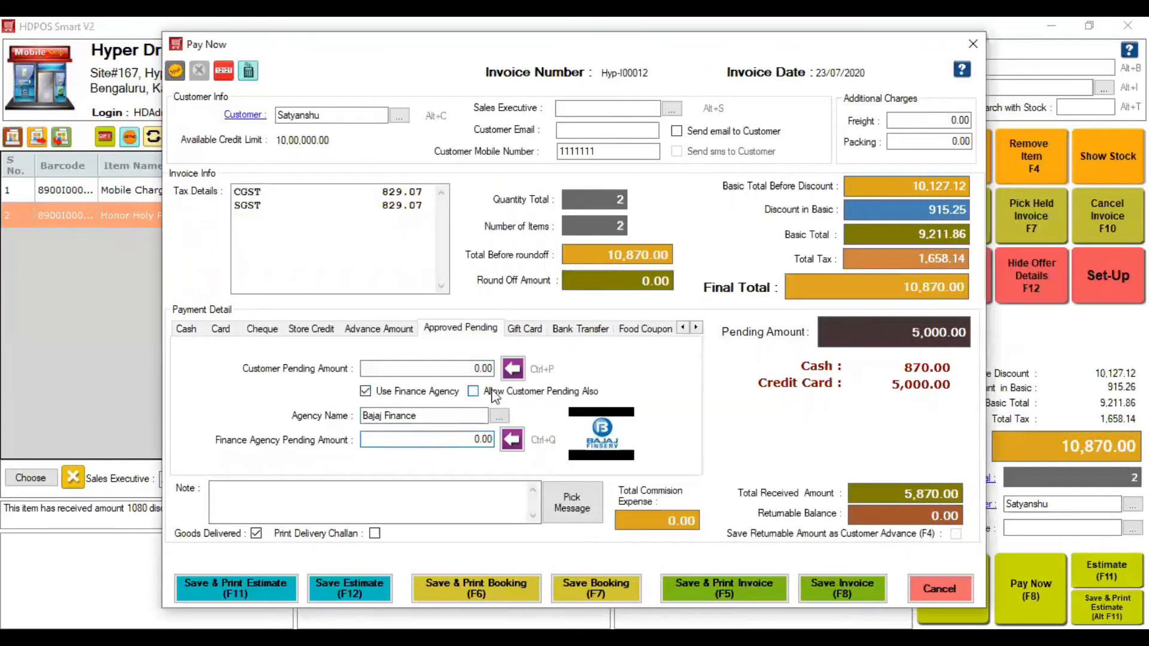
pyautogui.click(455, 371)
pyautogui.click(473, 391)
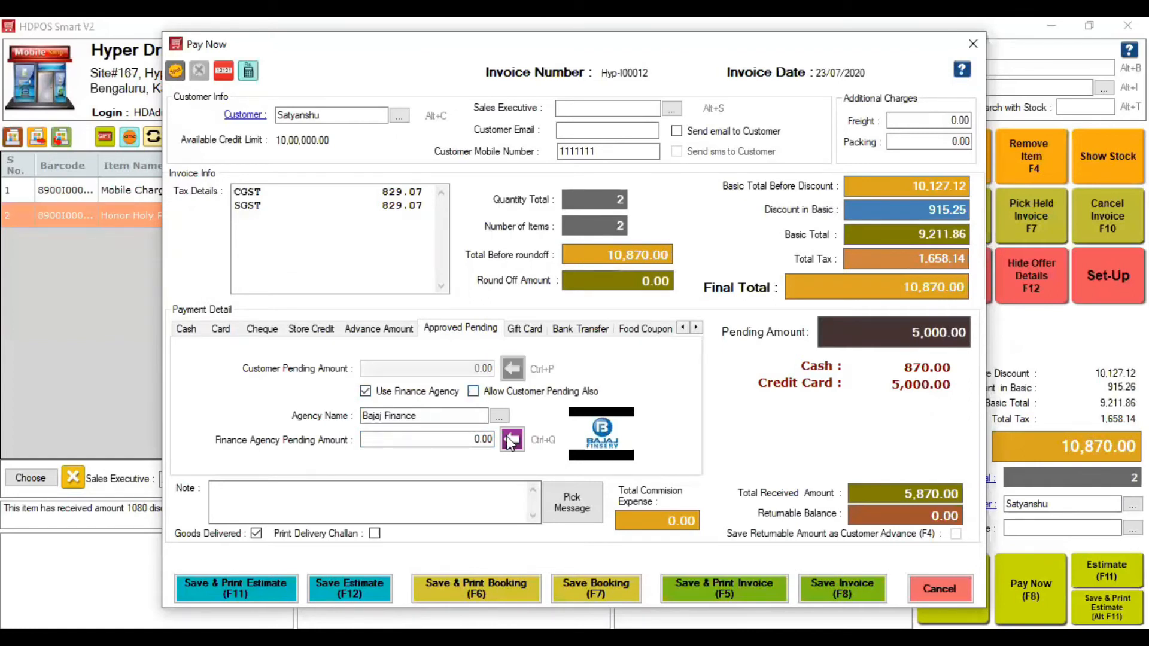
pyautogui.click(511, 440)
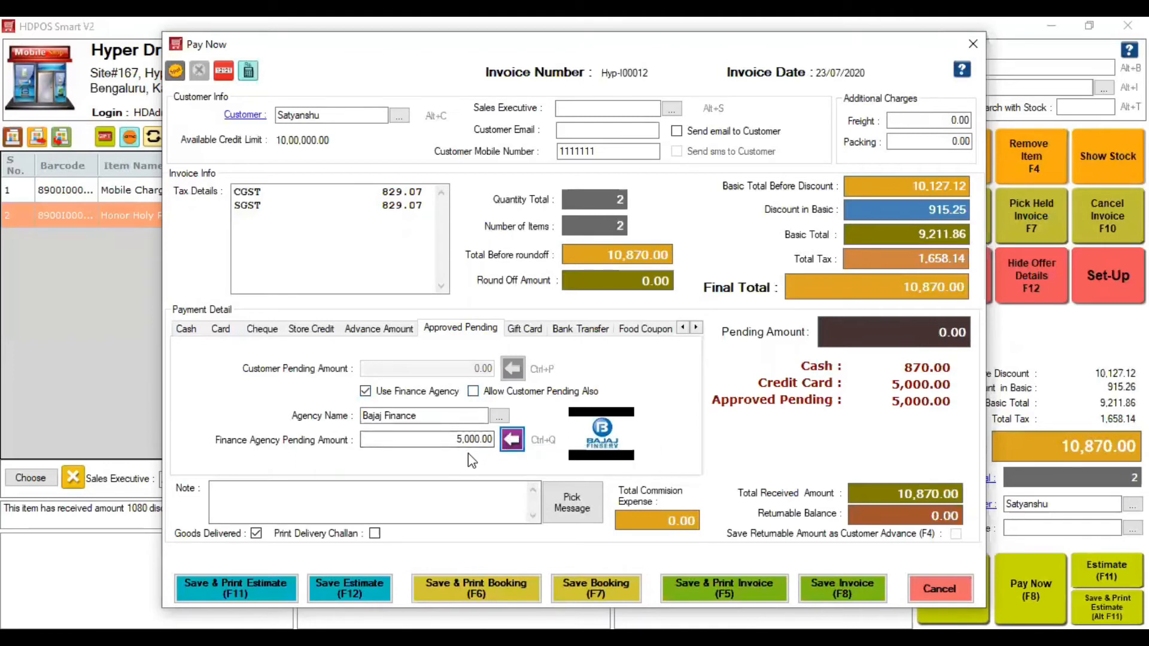
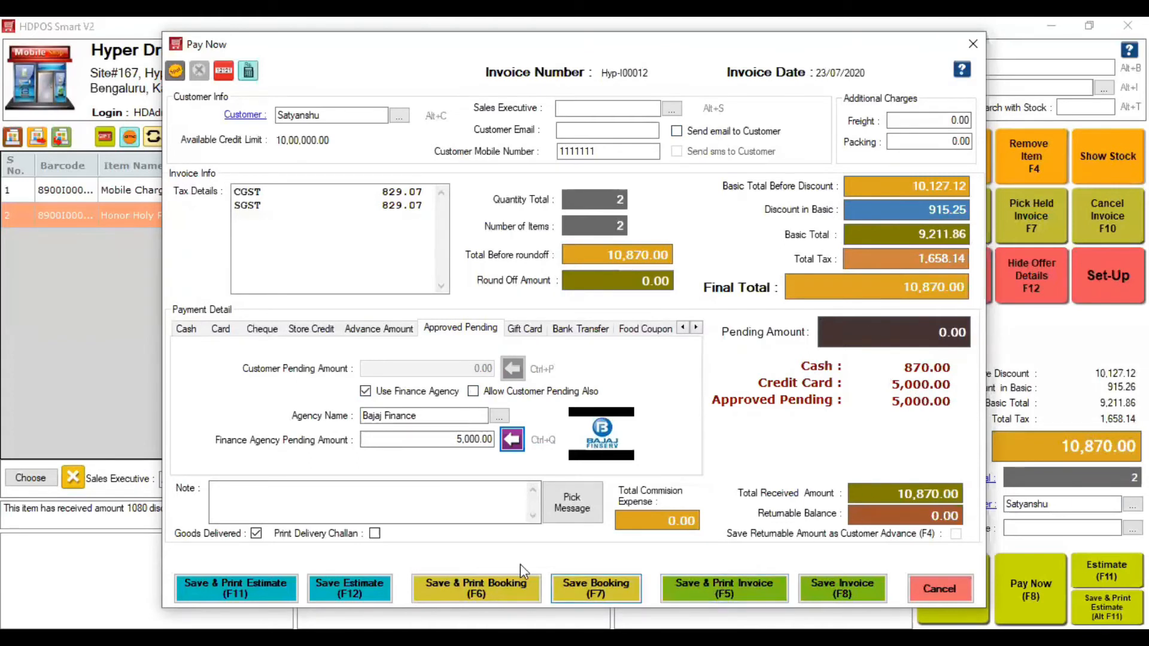
# - Save invoice Hyp-I00012 with a delivery challan, cancelling the printout
pyautogui.click(375, 534)
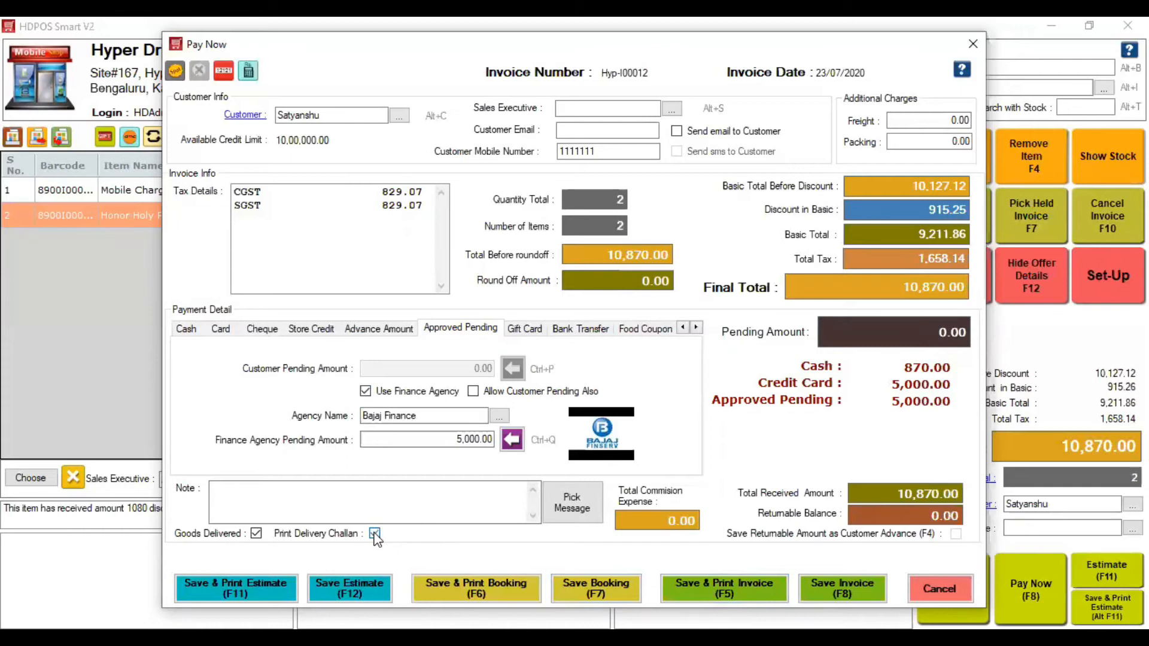
pyautogui.click(850, 594)
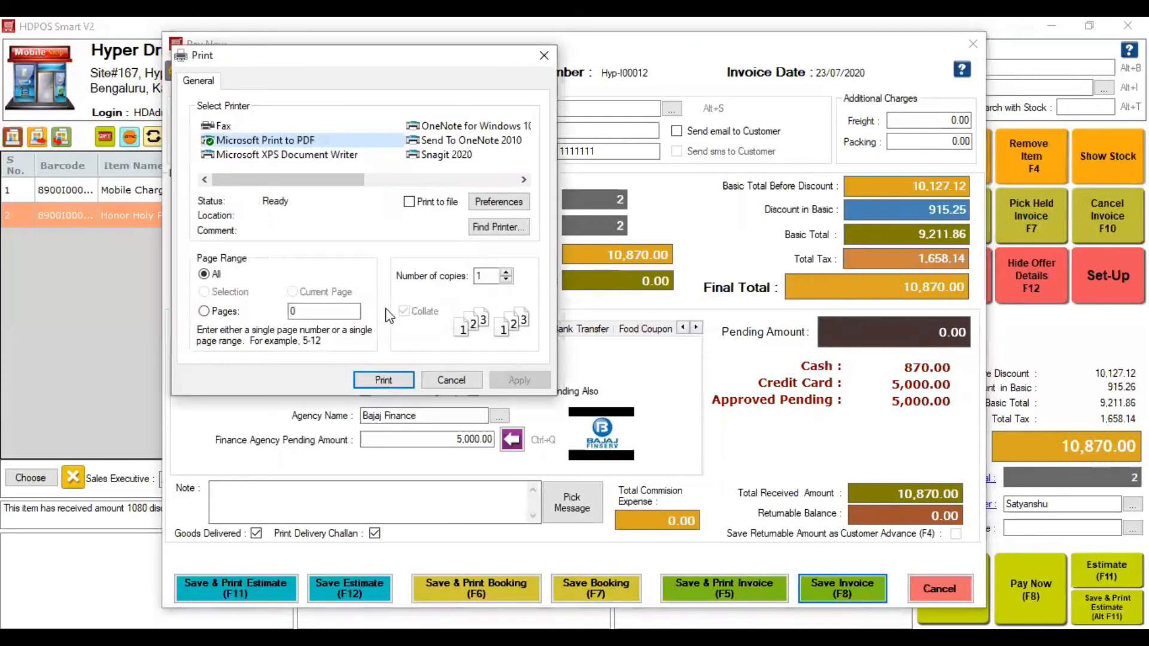
pyautogui.click(464, 378)
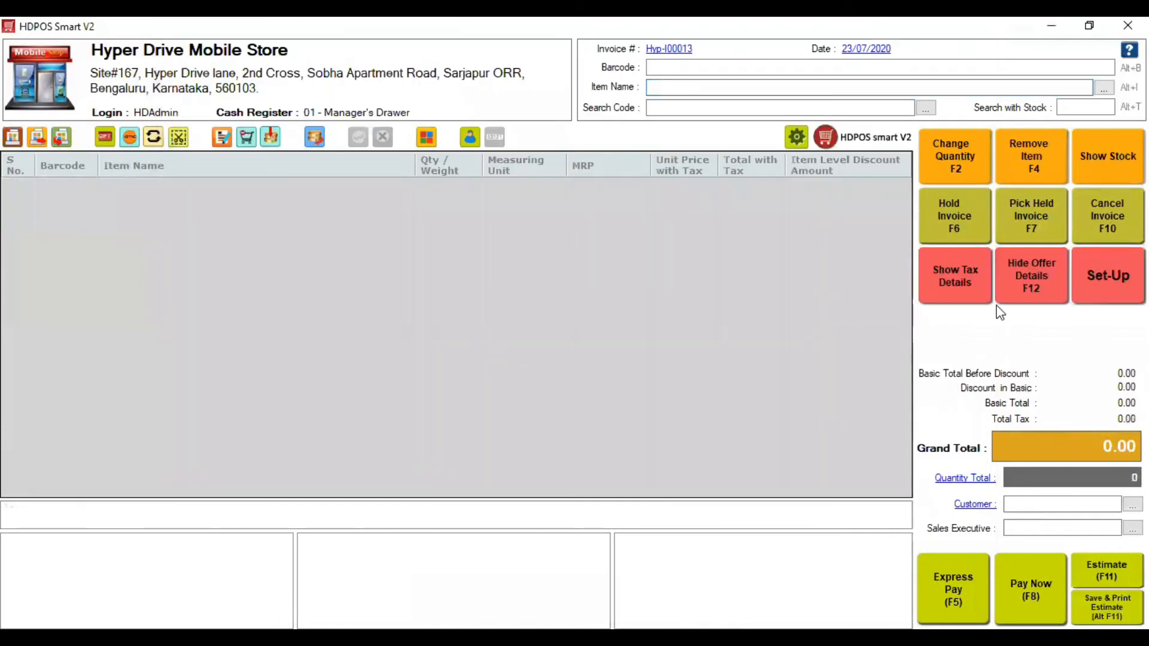
pyautogui.click(1108, 275)
# - Preview the Sales Invoice With Label Details report for invoice Hyp-I00012
pyautogui.click(193, 532)
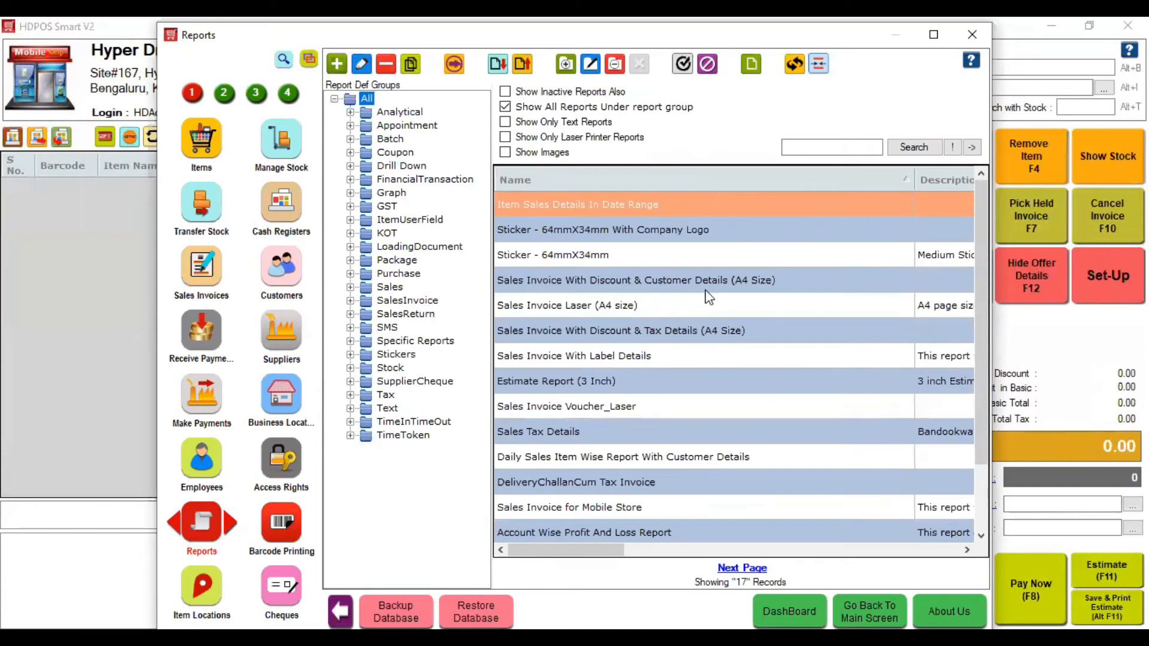
pyautogui.click(662, 359)
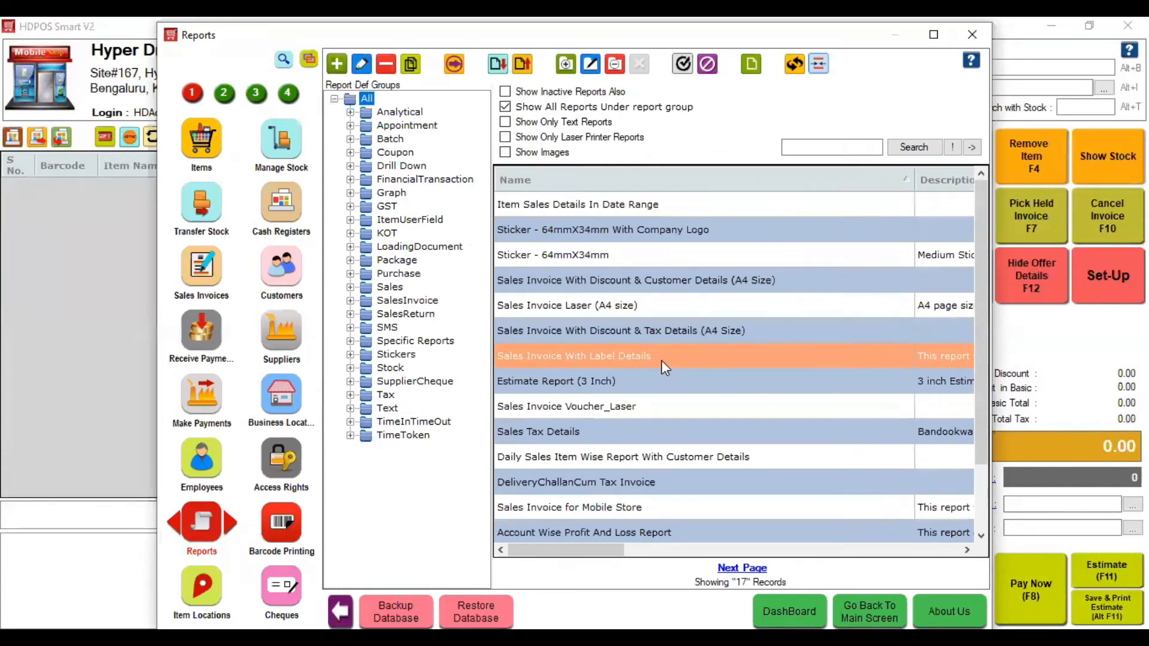
pyautogui.doubleClick(662, 361)
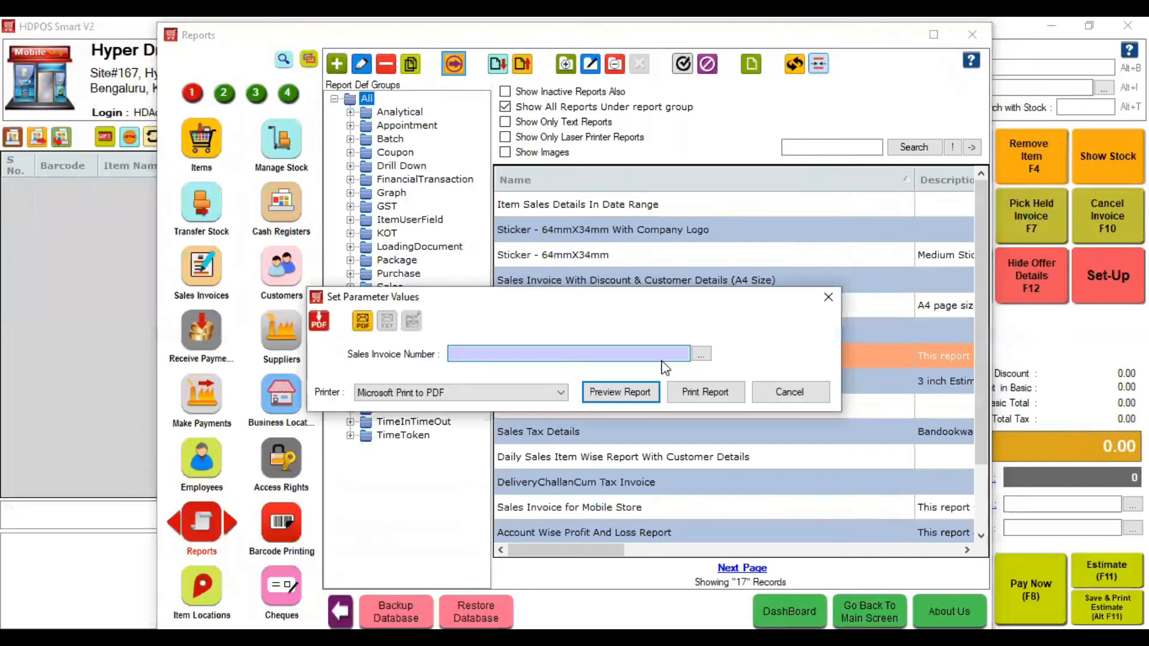
pyautogui.press('Down')
pyautogui.press('Down')
pyautogui.press('Down')
pyautogui.press('Down')
pyautogui.press('Down')
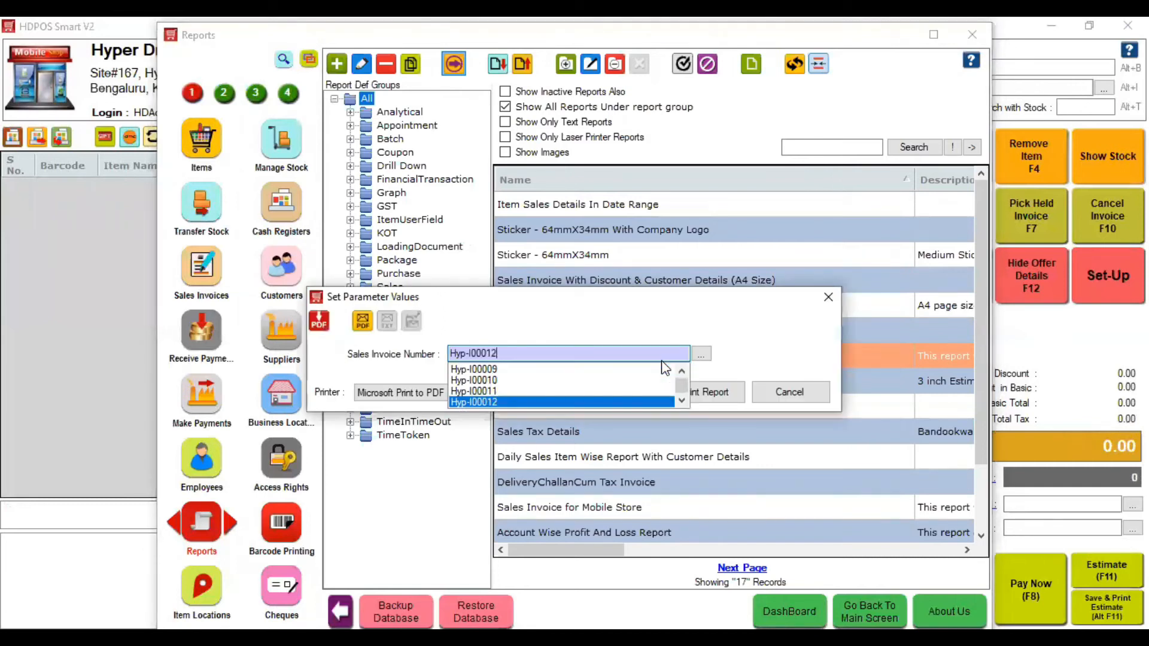
pyautogui.press('Return')
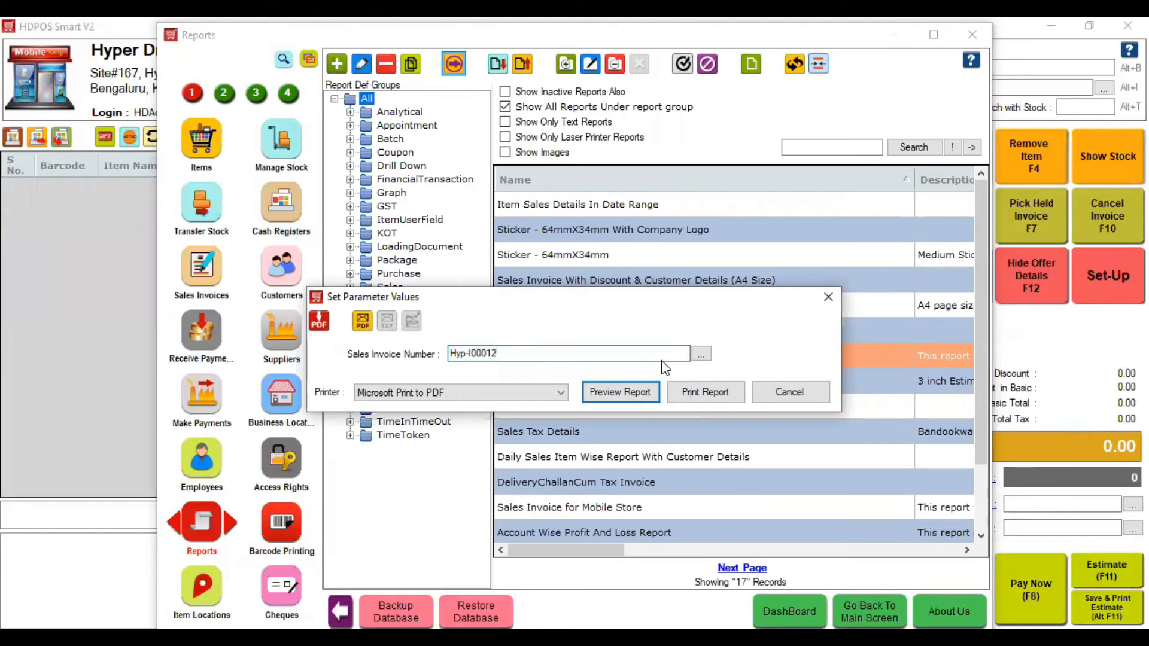
pyautogui.press('Return')
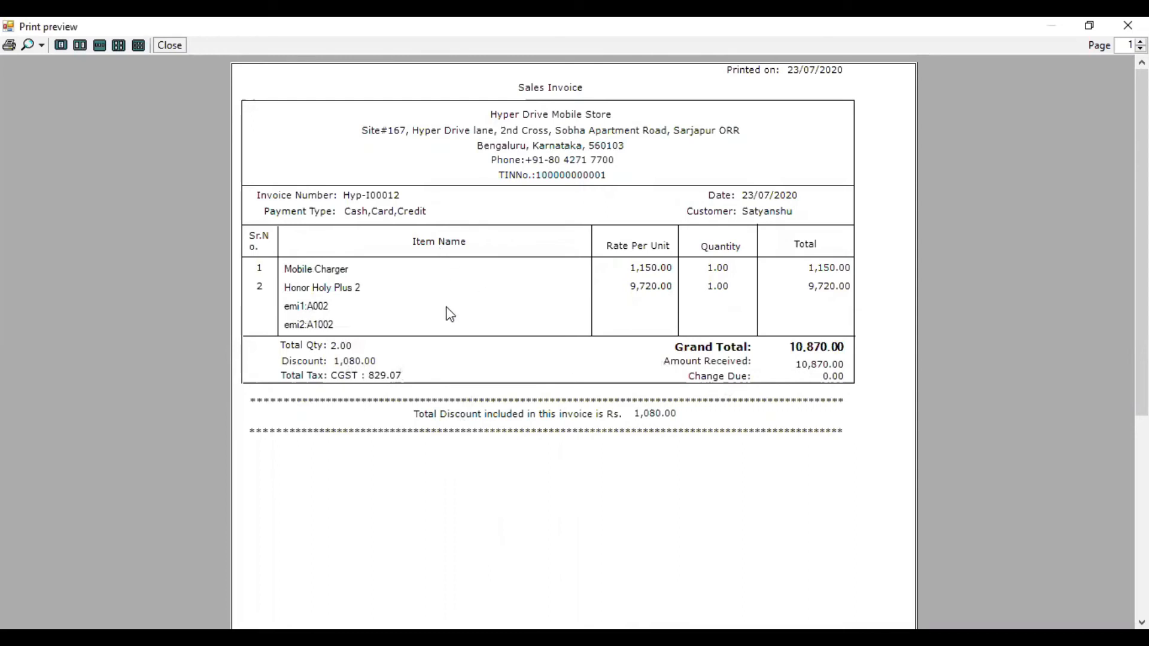
# - Preview the Sales Invoice With Discount & Tax Details (A4 Size) report for Hyp-I00012
pyautogui.click(167, 48)
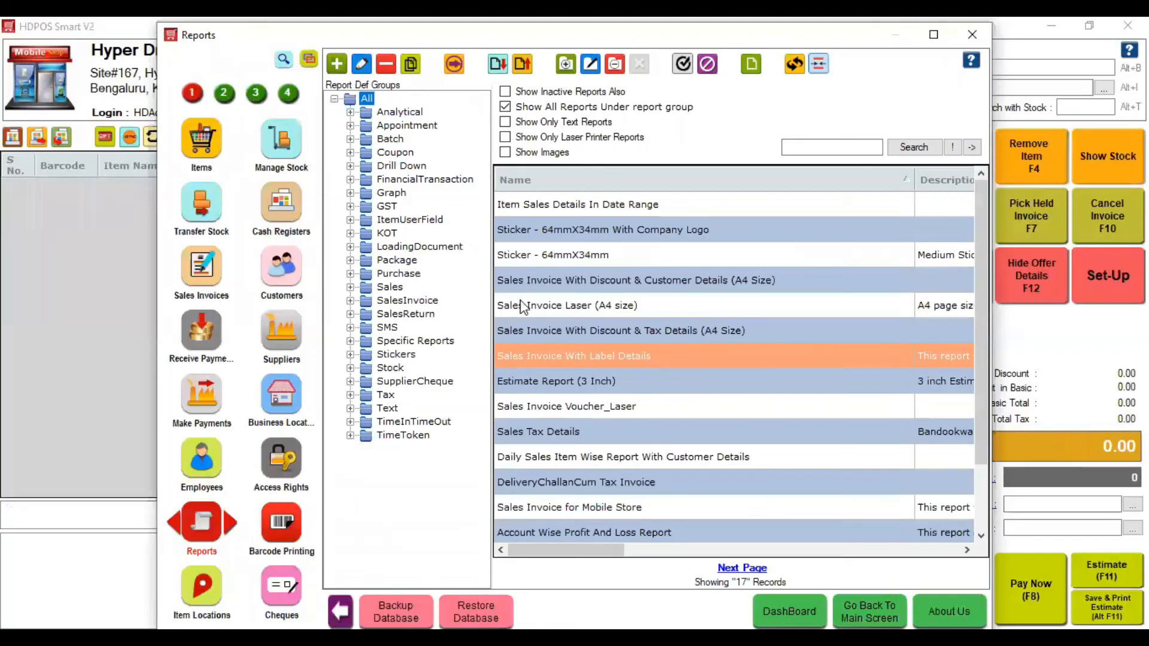
pyautogui.click(583, 332)
pyautogui.doubleClick(583, 332)
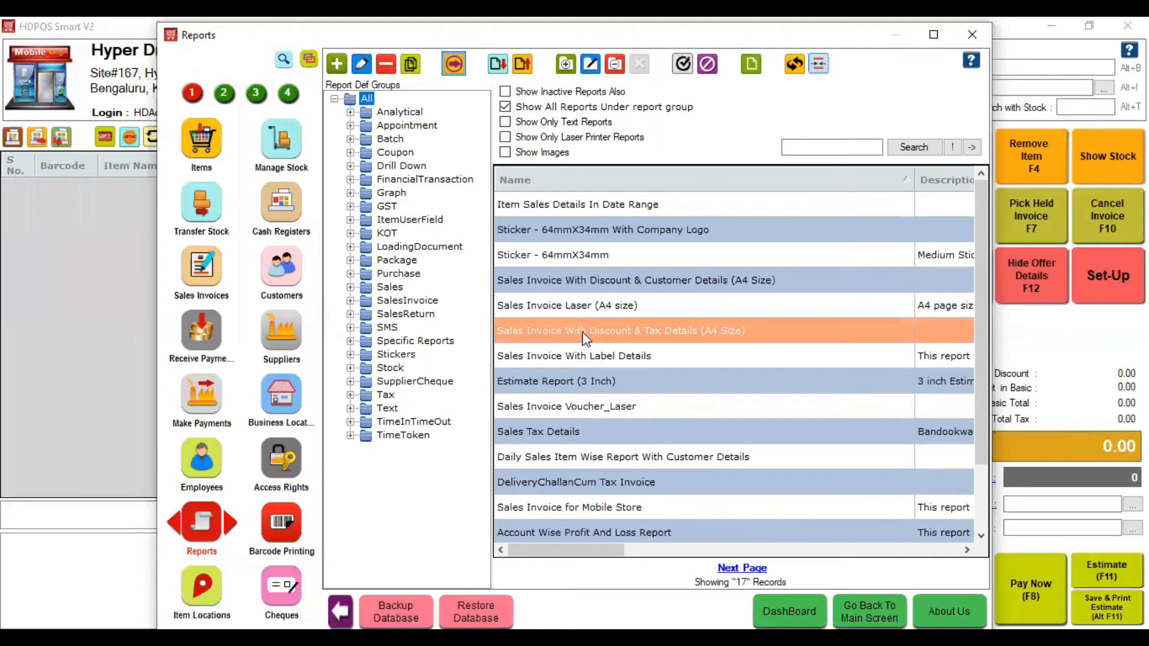
pyautogui.press('Down')
pyautogui.press('Down')
pyautogui.press('Down')
pyautogui.press('Down')
pyautogui.press('Down')
pyautogui.press('Down')
pyautogui.press('Down')
pyautogui.press('Down')
pyautogui.press('Down')
pyautogui.press('Down')
pyautogui.press('Down')
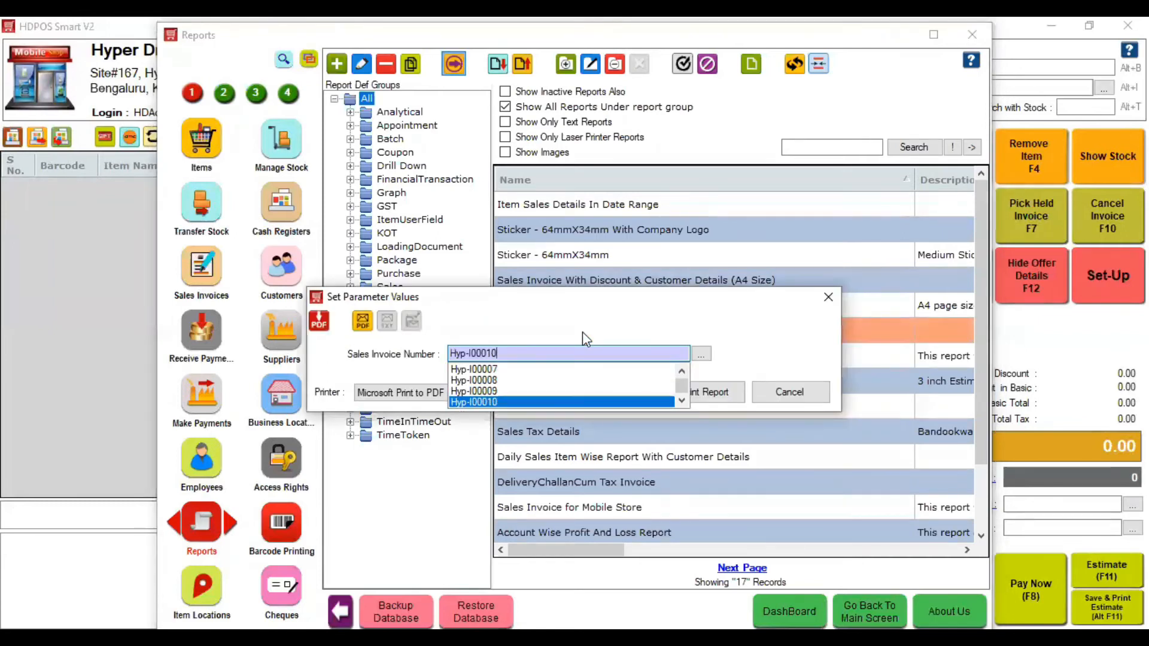
pyautogui.press('Return')
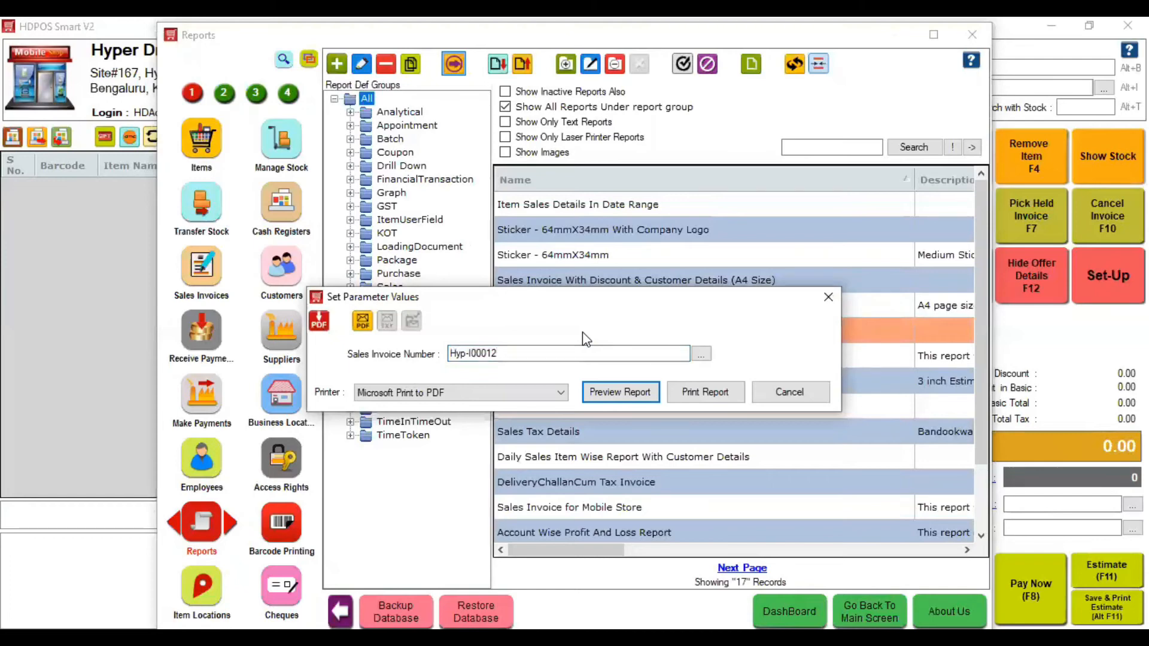
pyautogui.press('Return')
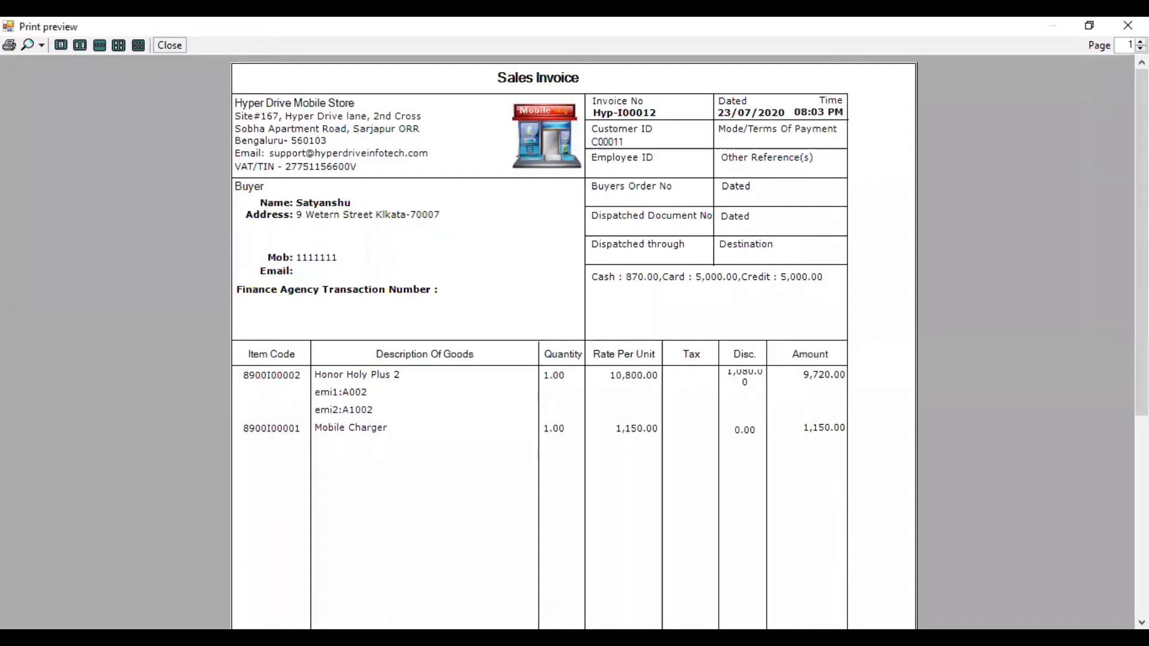
# - Scroll through the A4 invoice preview and close it
pyautogui.scroll(-5, 574, 341)
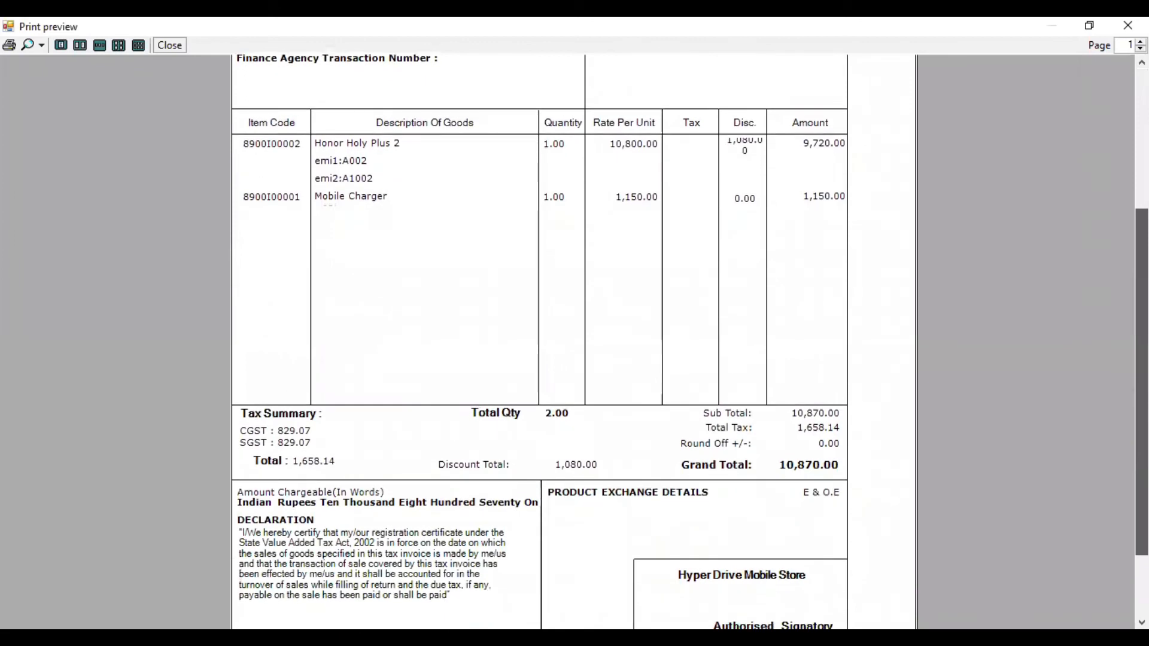
pyautogui.scroll(-1, 710, 471)
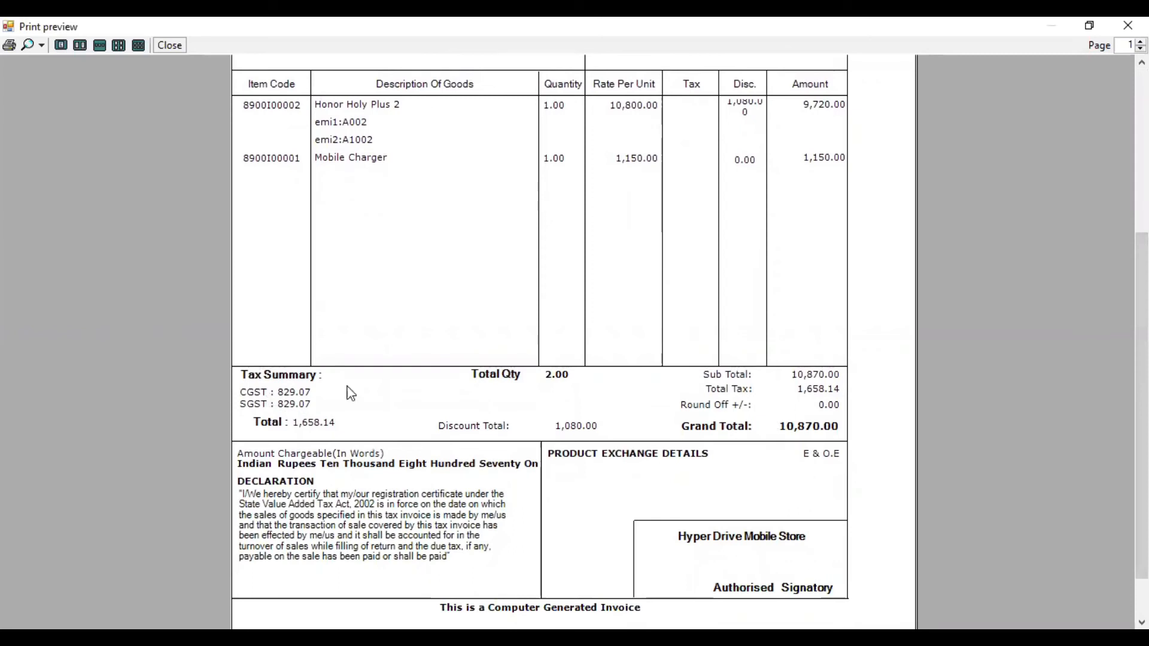
pyautogui.moveTo(1142, 404); pyautogui.dragTo(1142, 240)
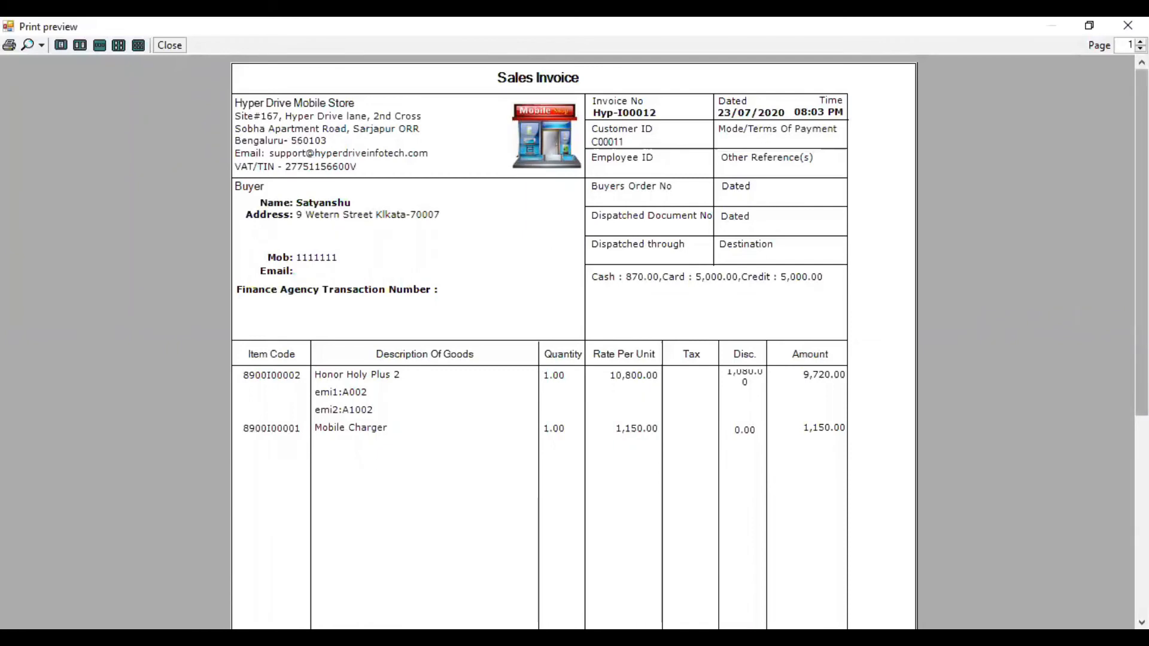
pyautogui.moveTo(1143, 79)
pyautogui.mouseDown()
pyautogui.moveTo(1144, 281)
pyautogui.moveTo(1143, 79)
pyautogui.mouseUp()
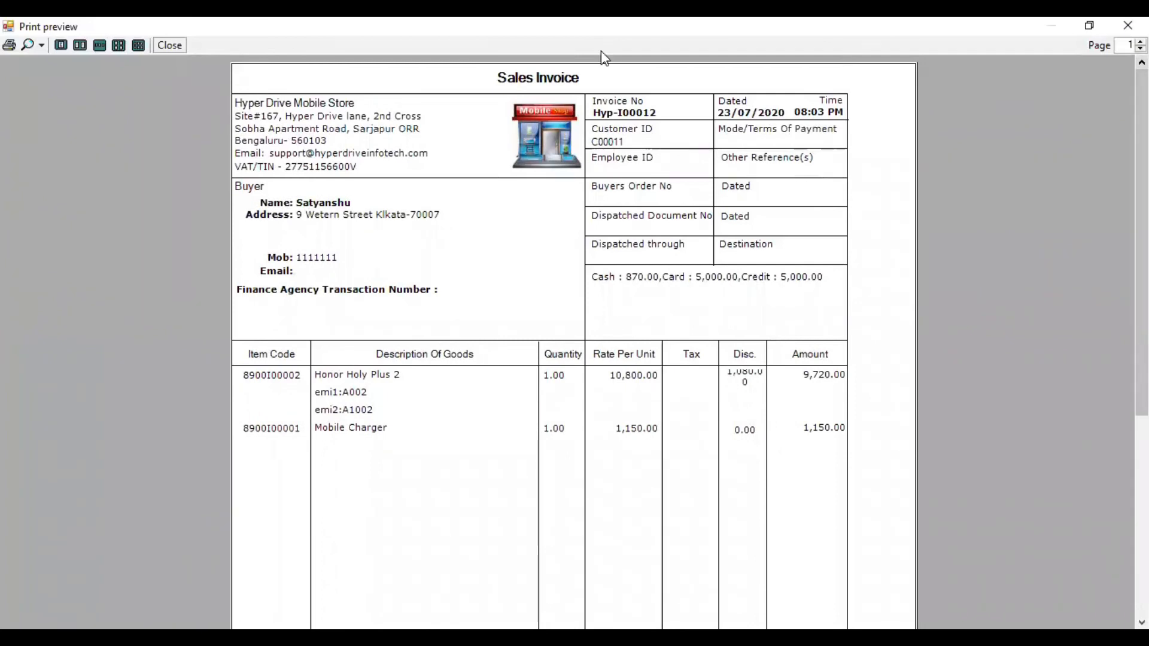
pyautogui.click(170, 46)
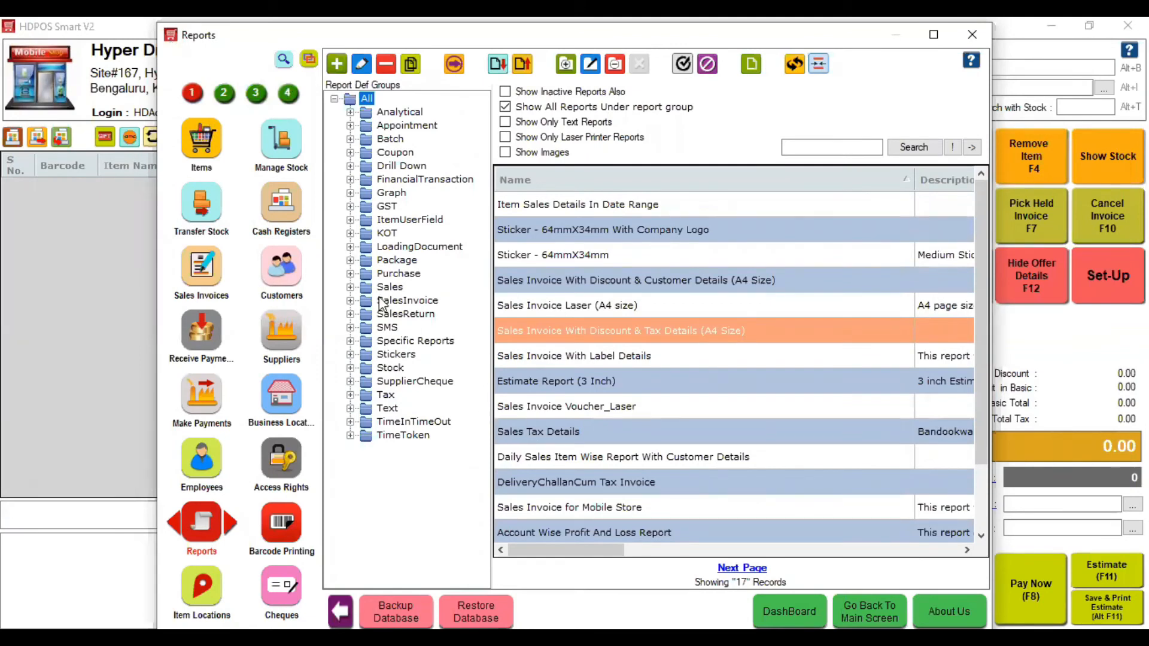
# - Select Honor Holy Plus 2 in Manage Stock and view its Label Manager full screen
pyautogui.click(282, 143)
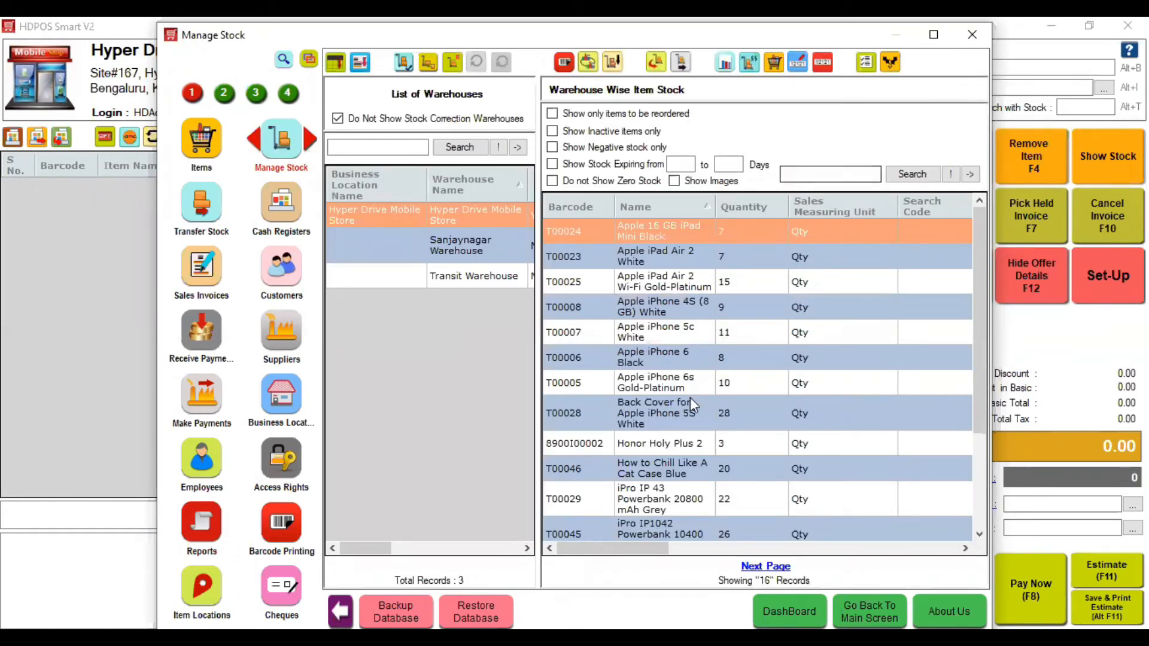
pyautogui.click(679, 446)
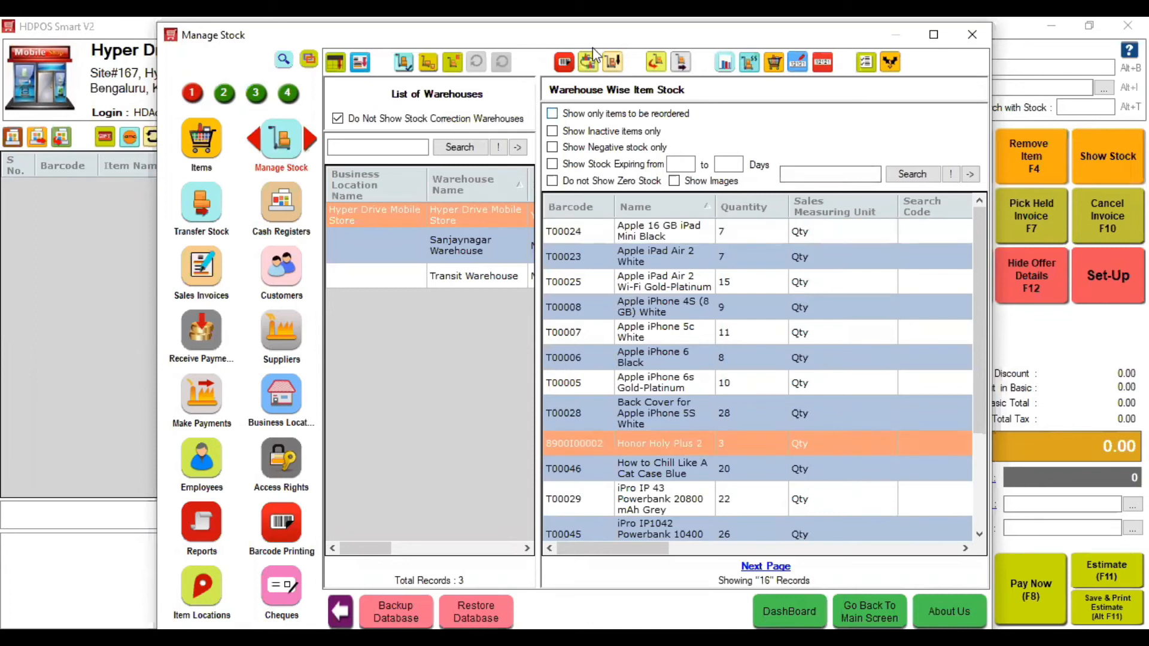
pyautogui.click(822, 62)
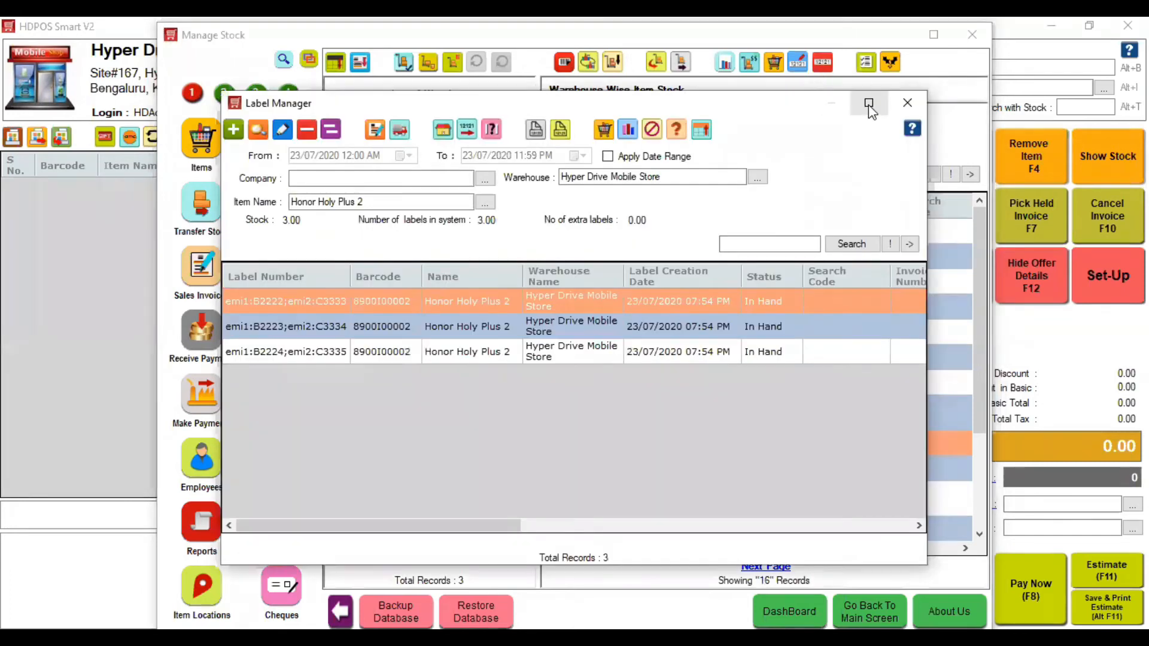
pyautogui.click(868, 105)
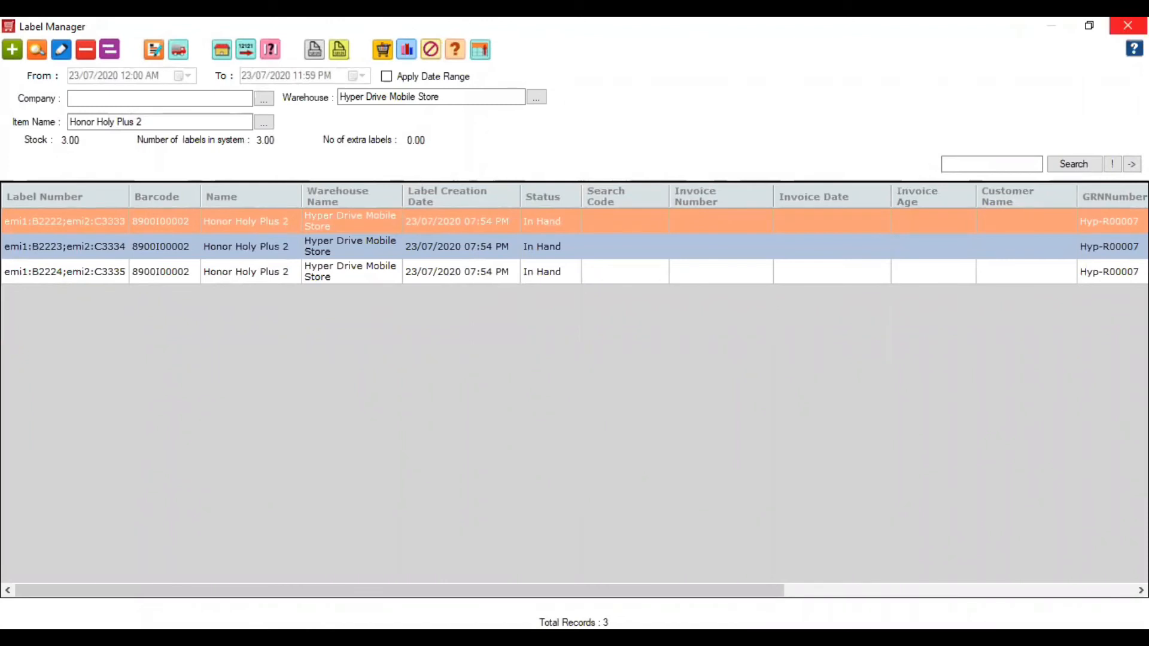
pyautogui.click(1128, 25)
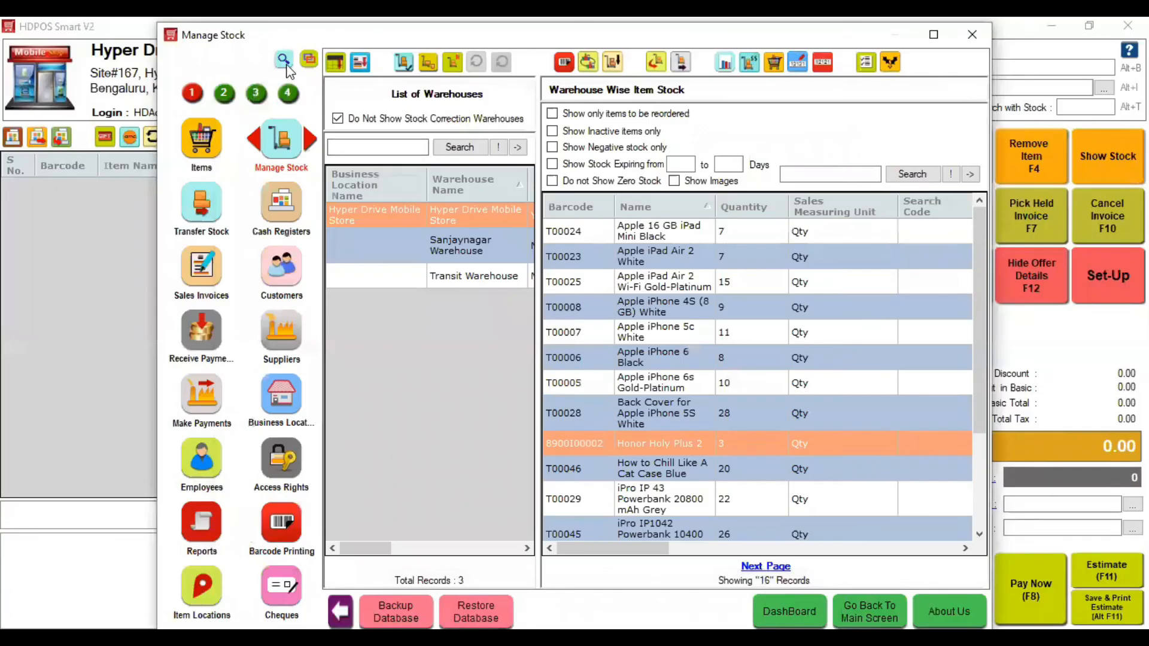
# - Open the maximized Labels list and inspect label emi1:A002;emi2:A1002, then clear the module search
pyautogui.write('ab')
pyautogui.click(212, 116)
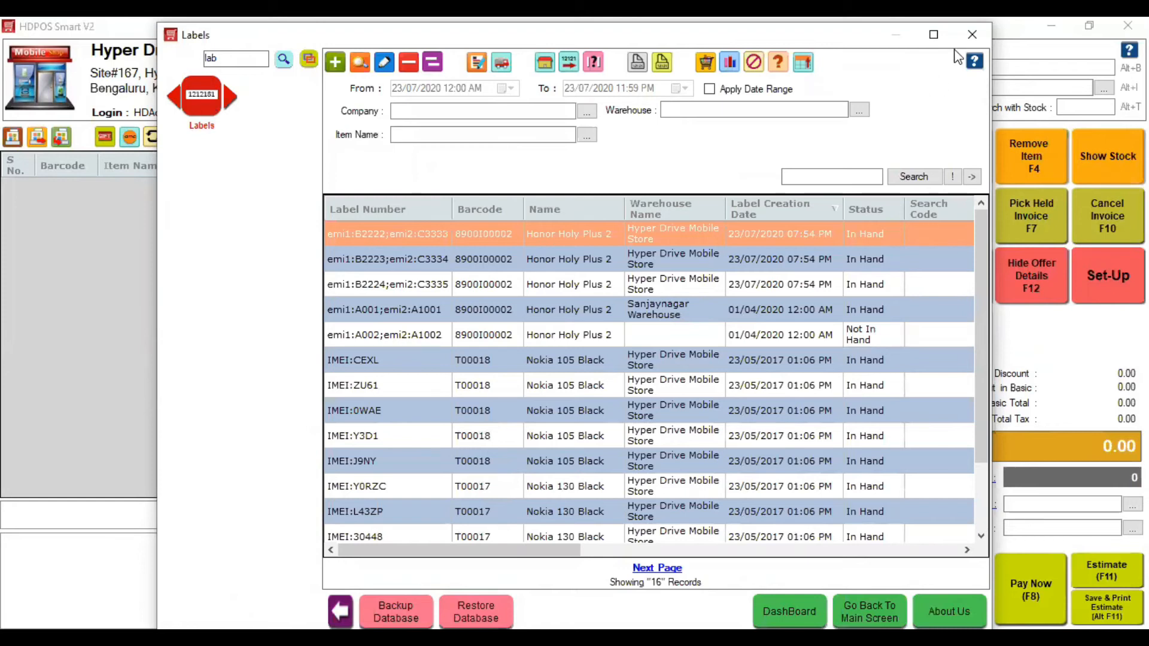
pyautogui.click(934, 34)
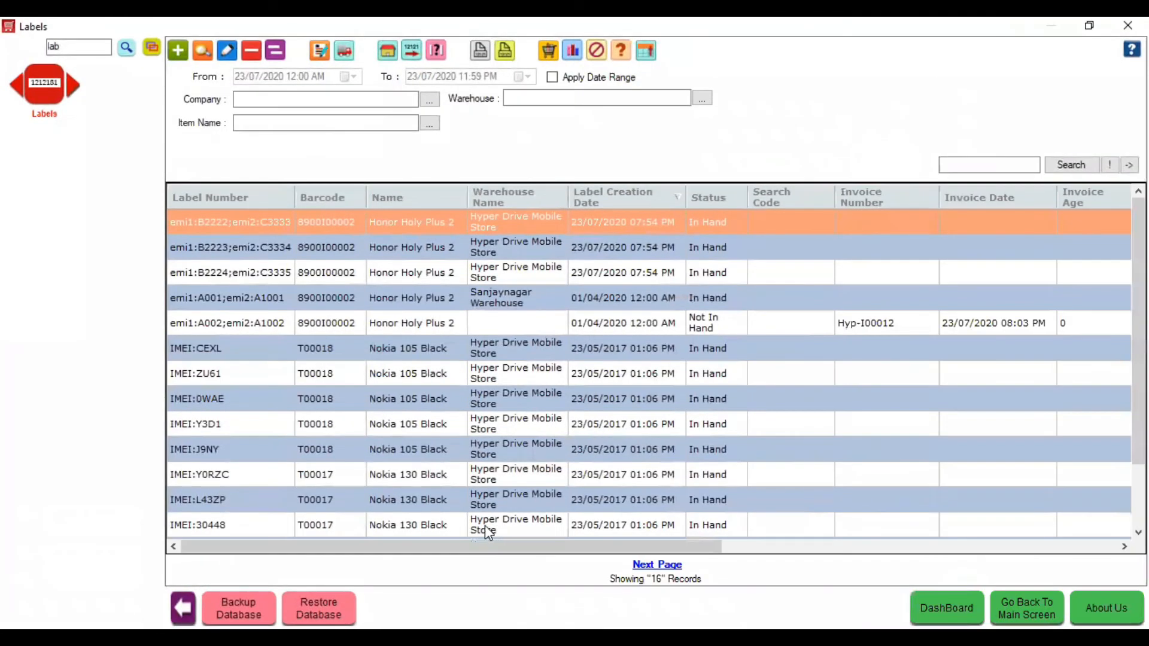
pyautogui.click(910, 331)
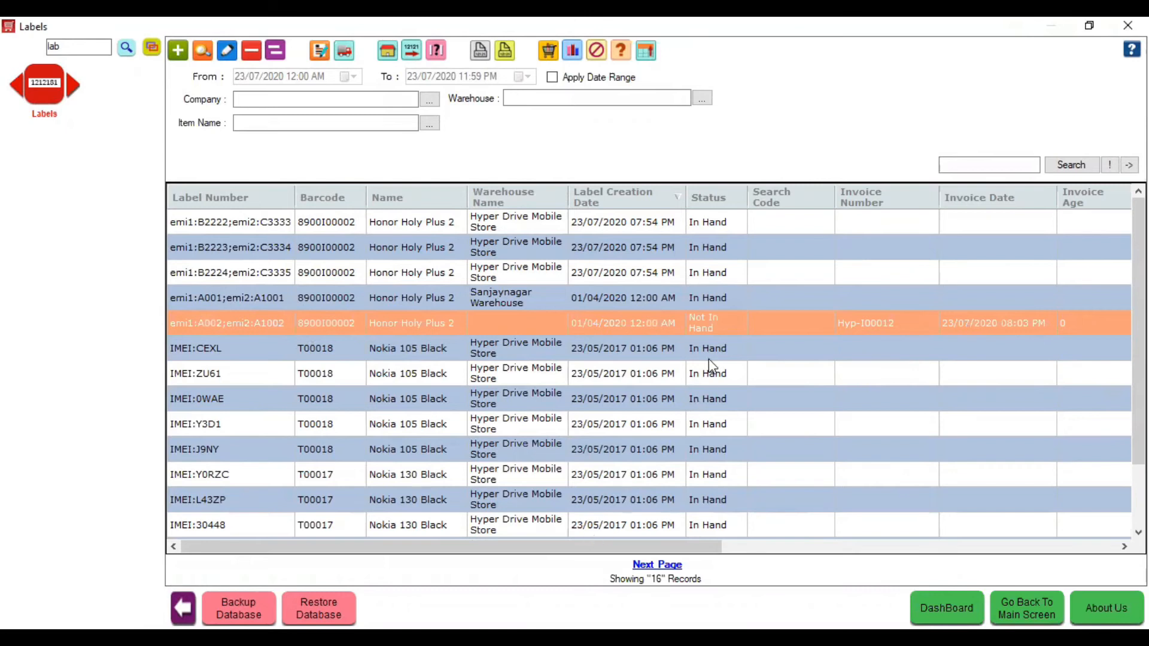
pyautogui.moveTo(577, 547); pyautogui.dragTo(774, 531)
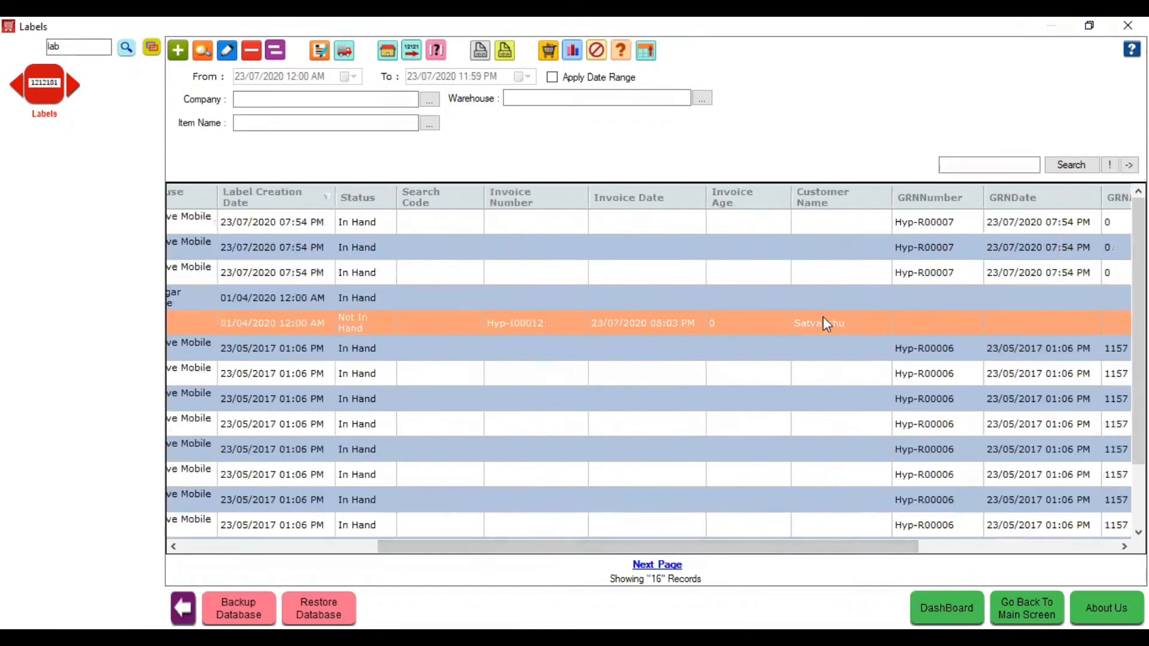
pyautogui.moveTo(777, 548); pyautogui.dragTo(790, 549)
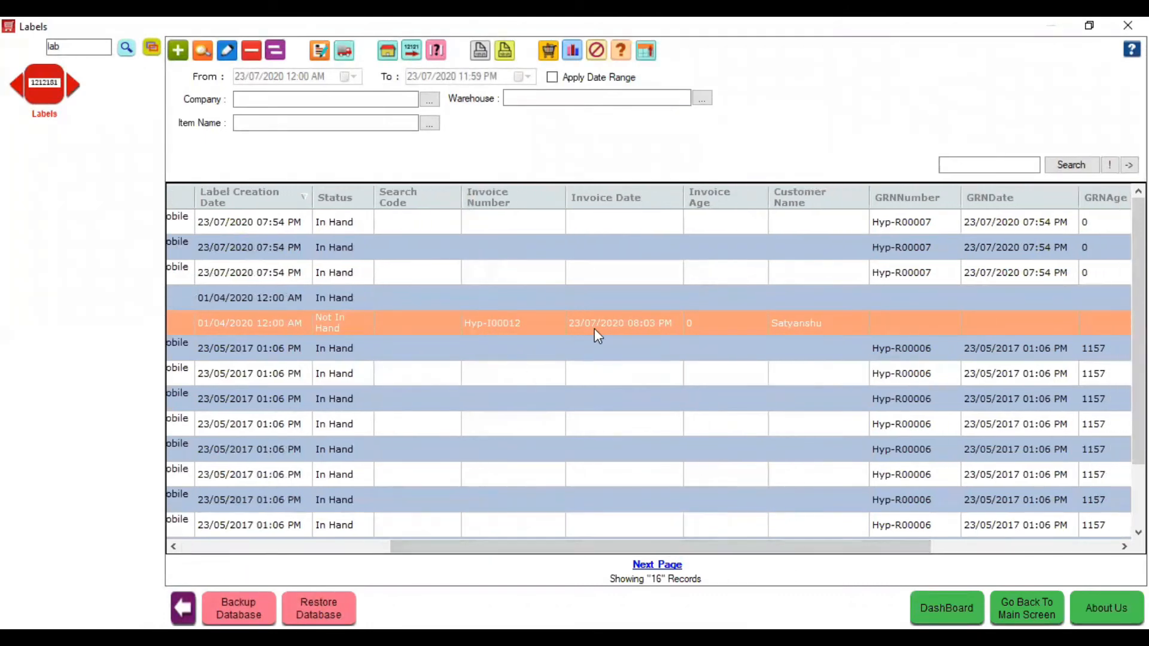
pyautogui.doubleClick(90, 50)
pyautogui.press('BackSpace')
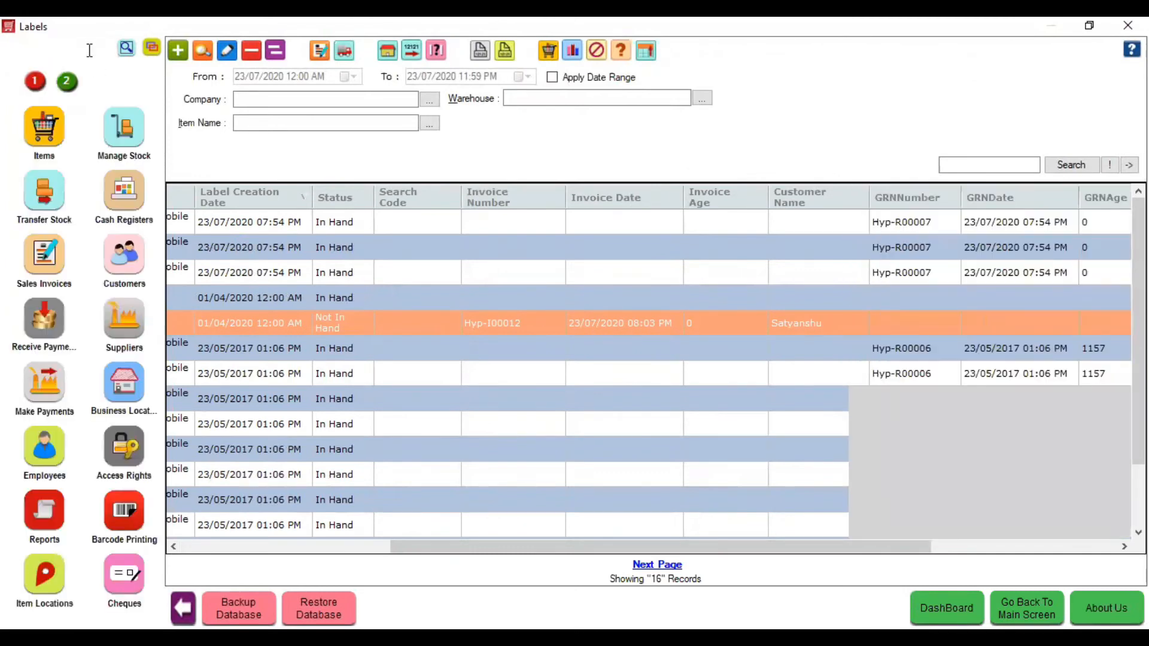
# - Browse the Analytical, Coupon, Drill Down and ItemUserField Stock report groups
pyautogui.click(48, 516)
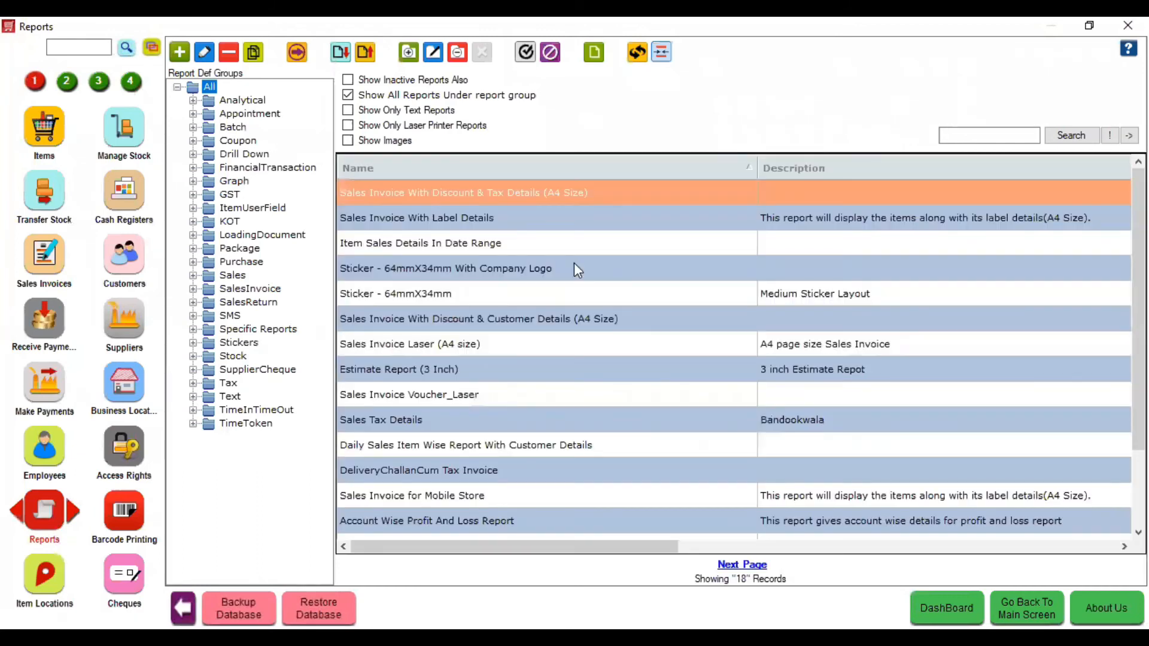
pyautogui.click(193, 103)
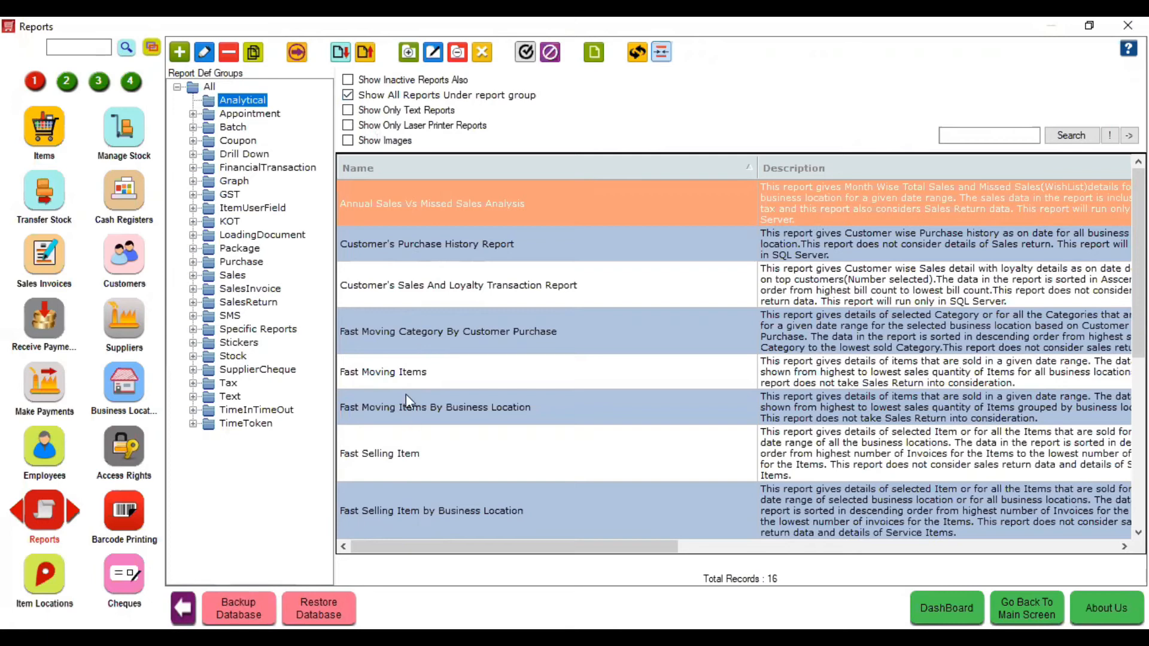
pyautogui.click(404, 373)
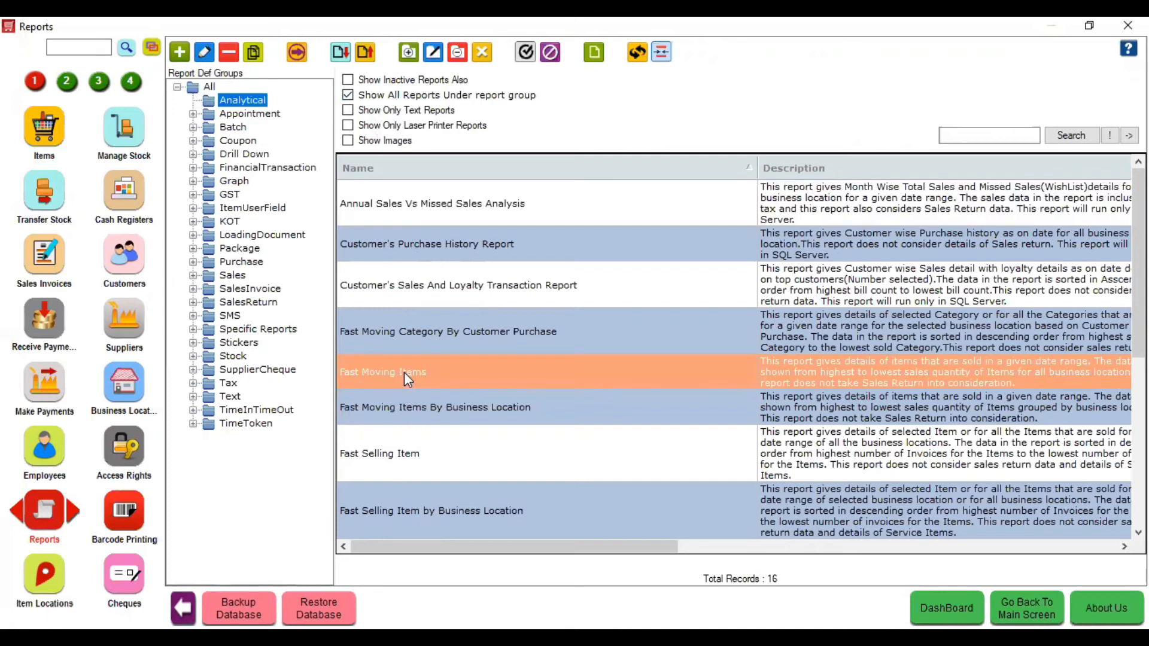
pyautogui.click(414, 289)
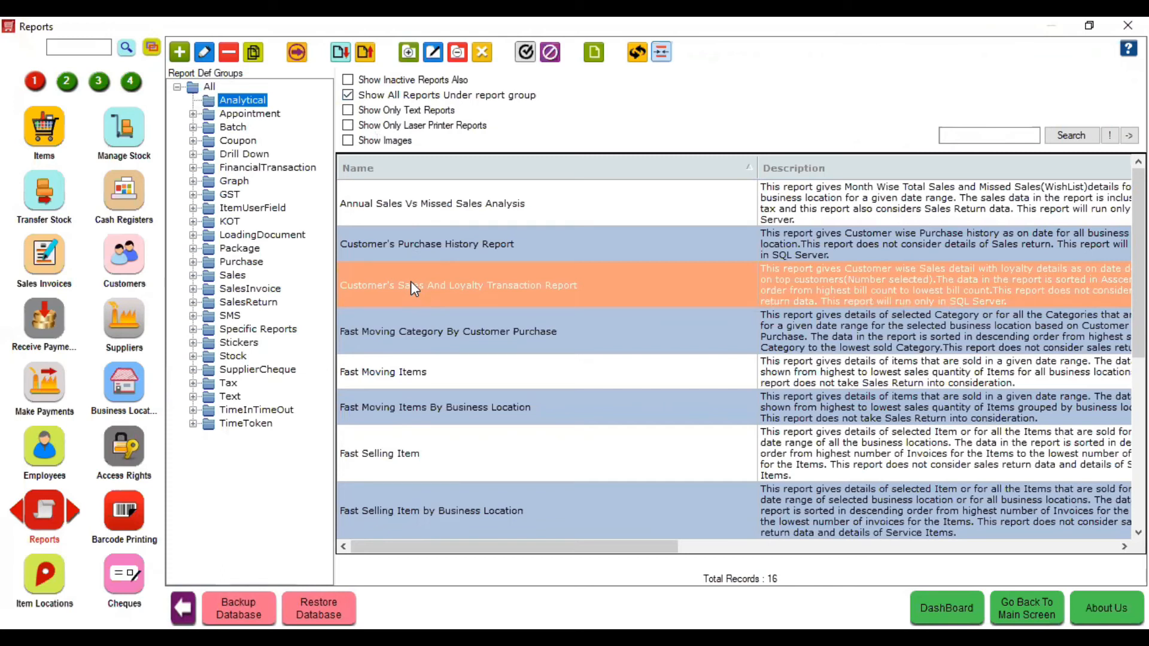
pyautogui.click(199, 143)
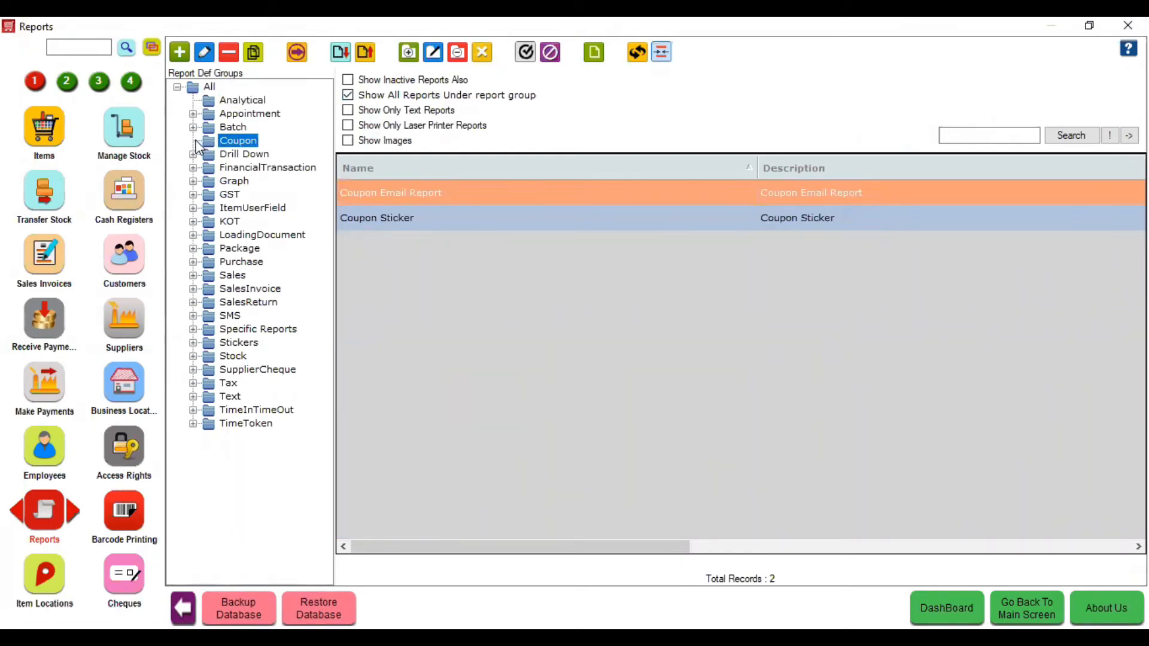
pyautogui.click(195, 157)
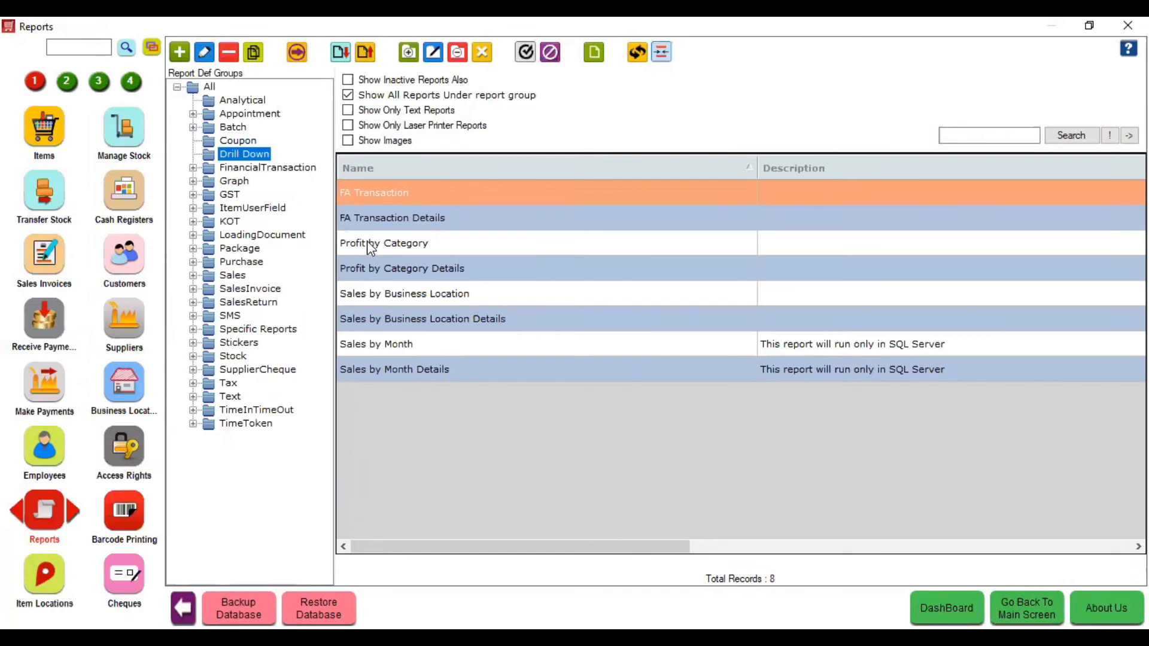
pyautogui.click(193, 207)
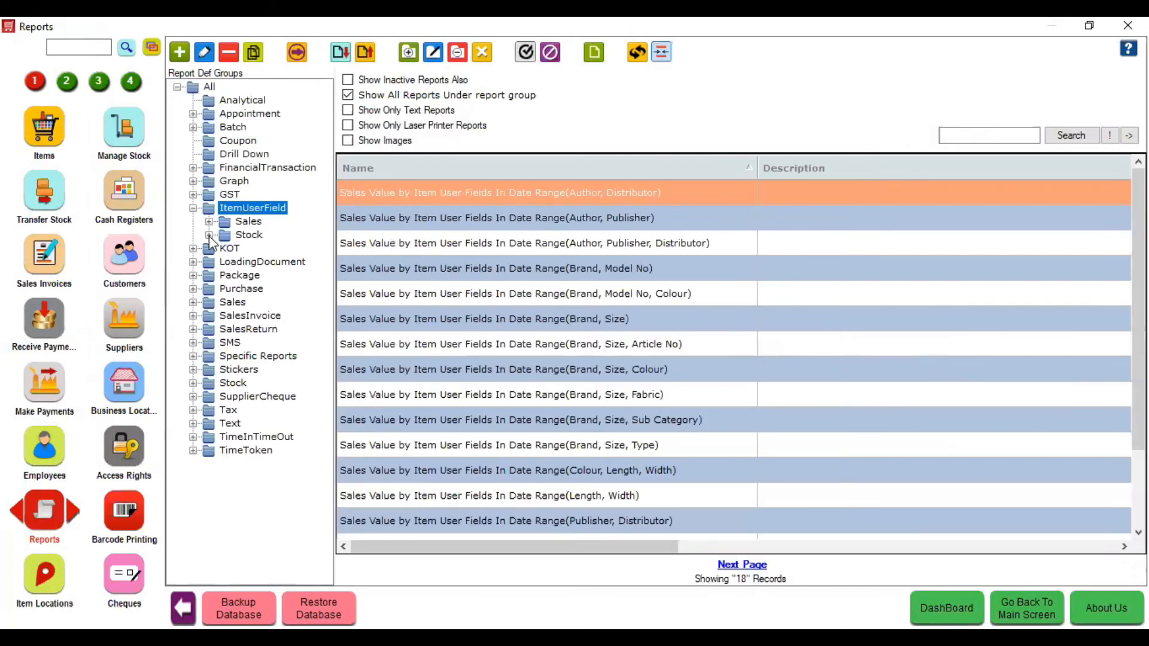
pyautogui.click(209, 236)
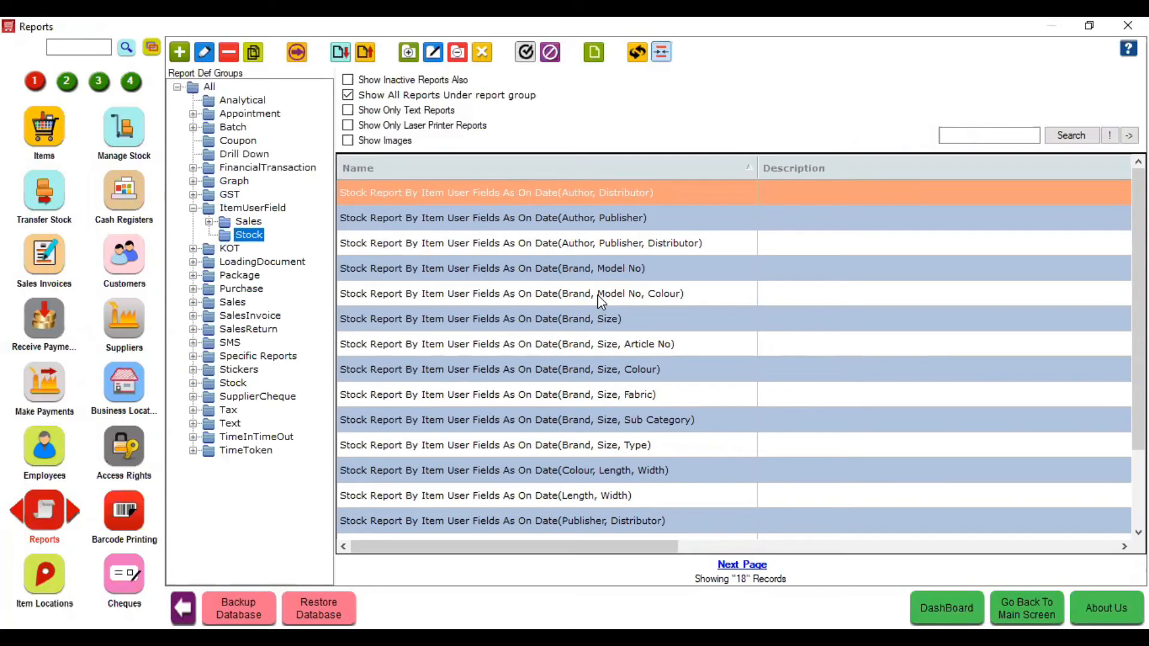
# - Run the Brand, Size, Type stock report for Hyper Drive Mobile Store and dismiss its error
pyautogui.click(595, 447)
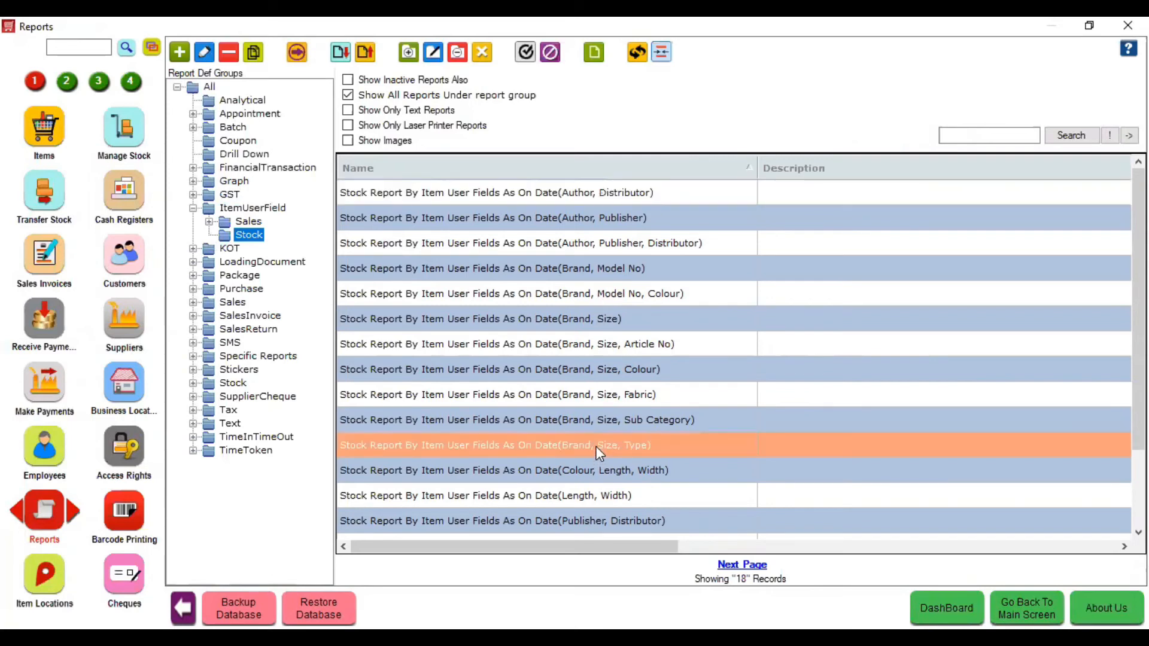
pyautogui.doubleClick(595, 447)
pyautogui.press('Down')
pyautogui.press('Return')
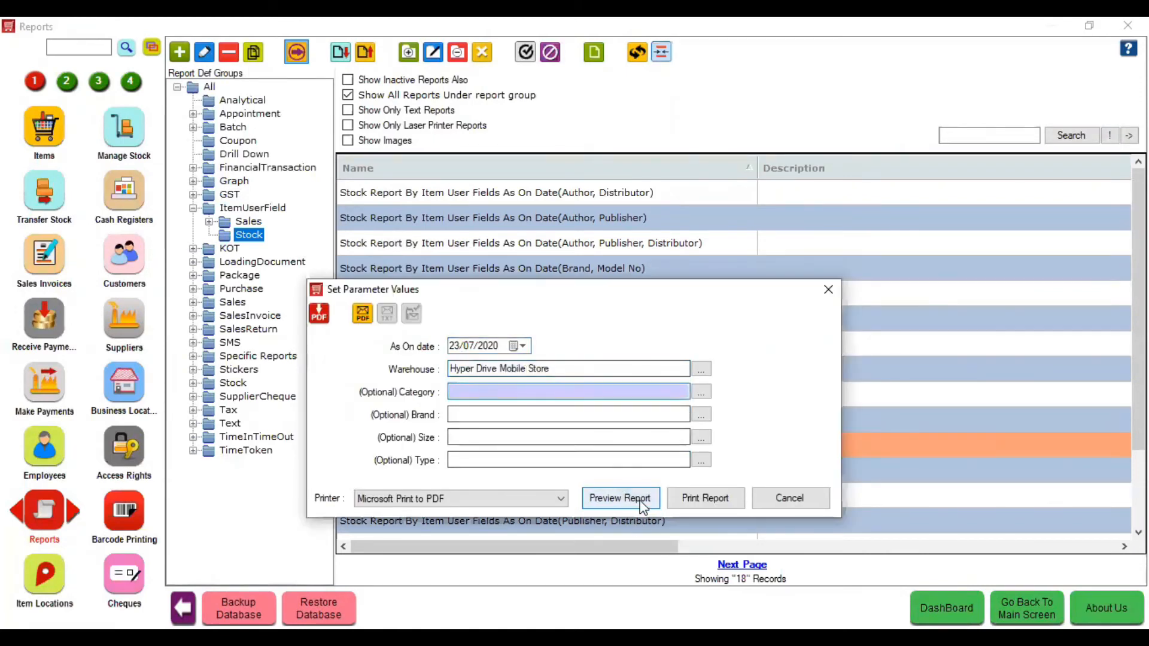
pyautogui.click(643, 502)
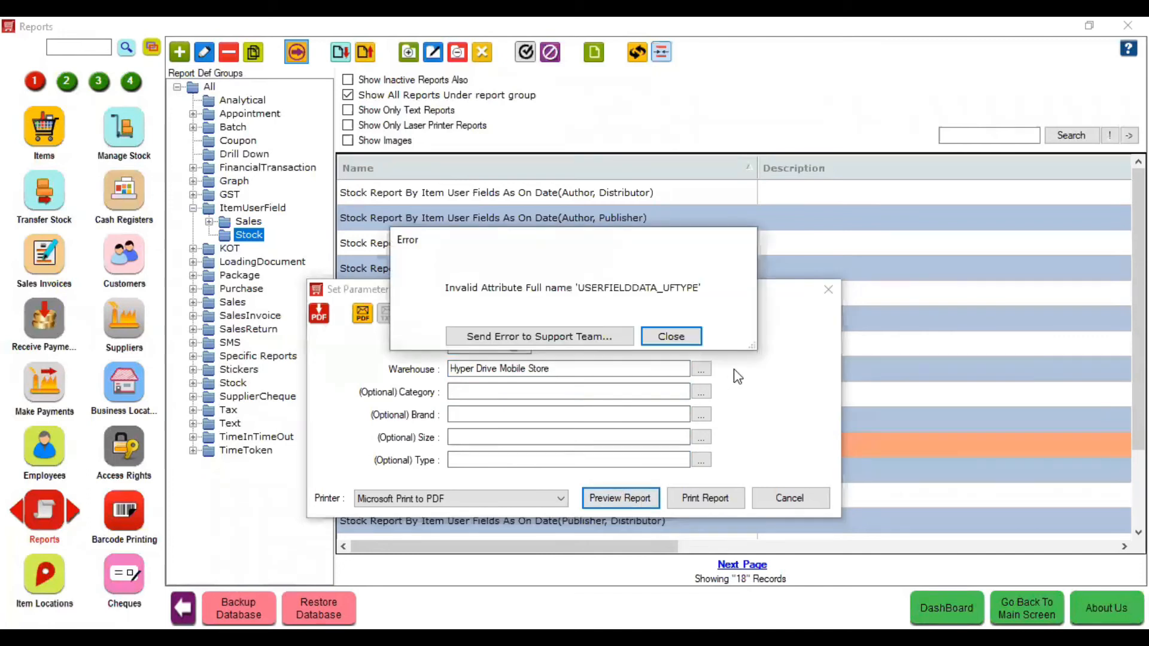
pyautogui.click(683, 337)
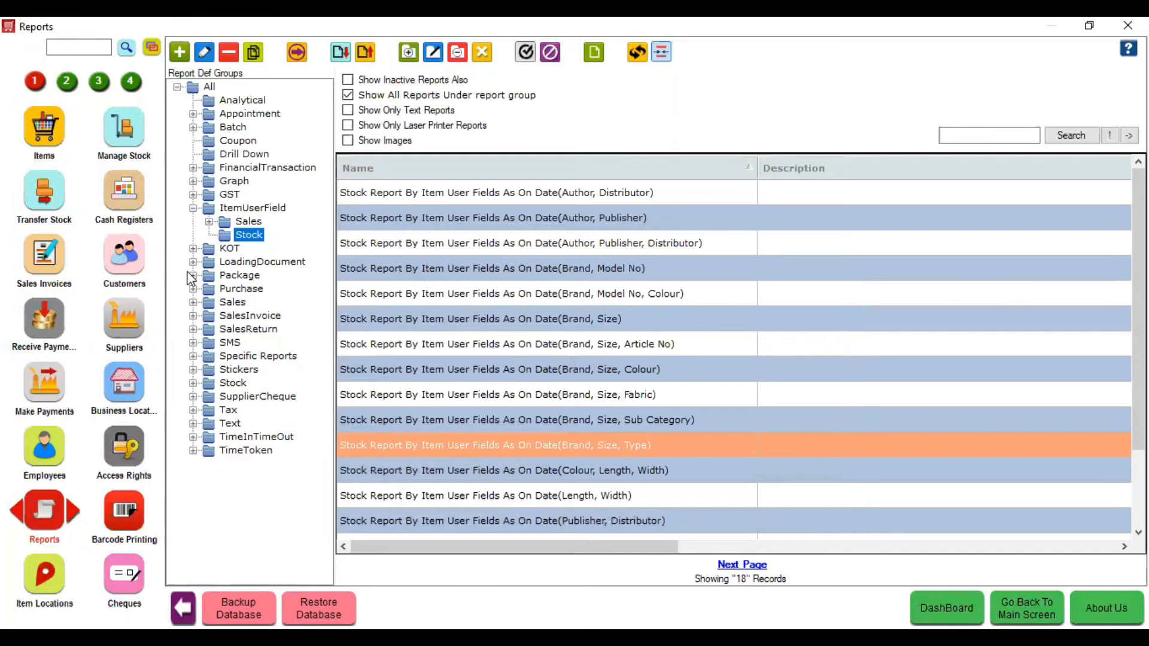
# - Expand the Stock report group and filter modules with 'reor'
pyautogui.click(192, 383)
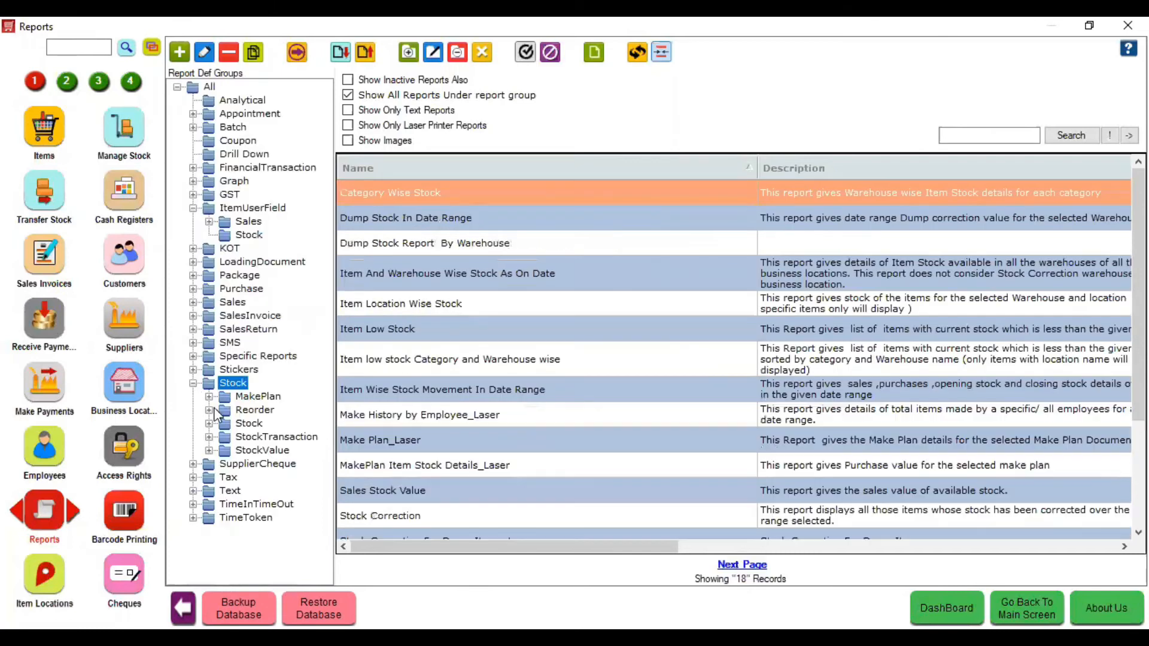
pyautogui.click(81, 44)
pyautogui.write('reor')
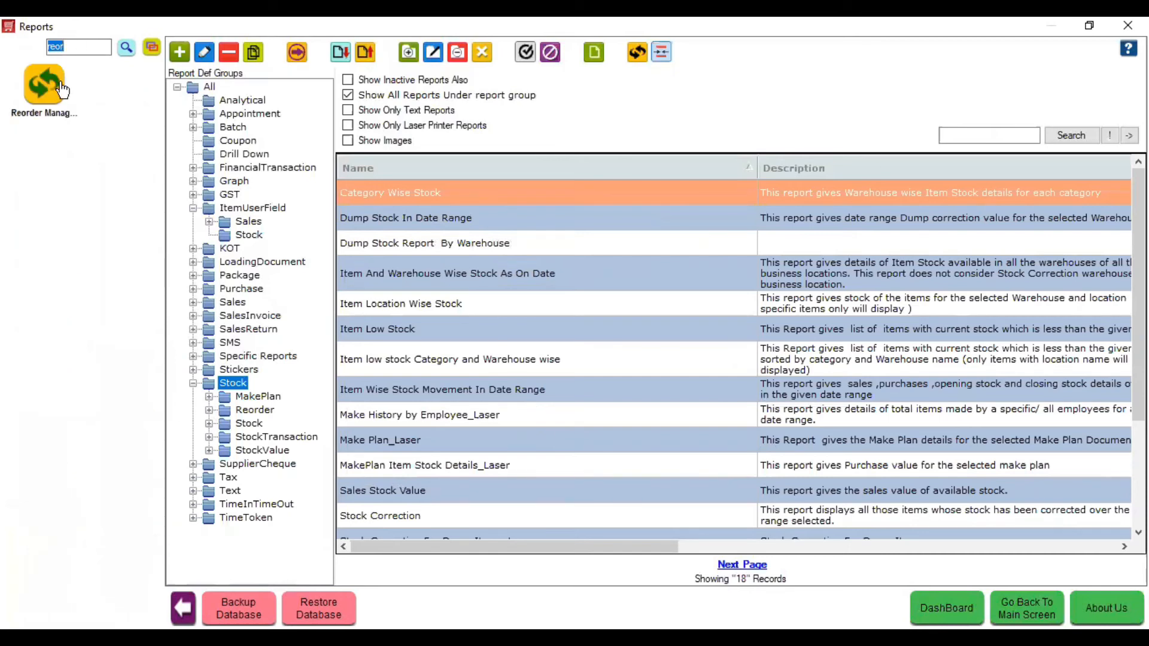
# - Assign Honor Holy Plus 2 a reorder quantity of 10 in Reorder Management
pyautogui.click(63, 87)
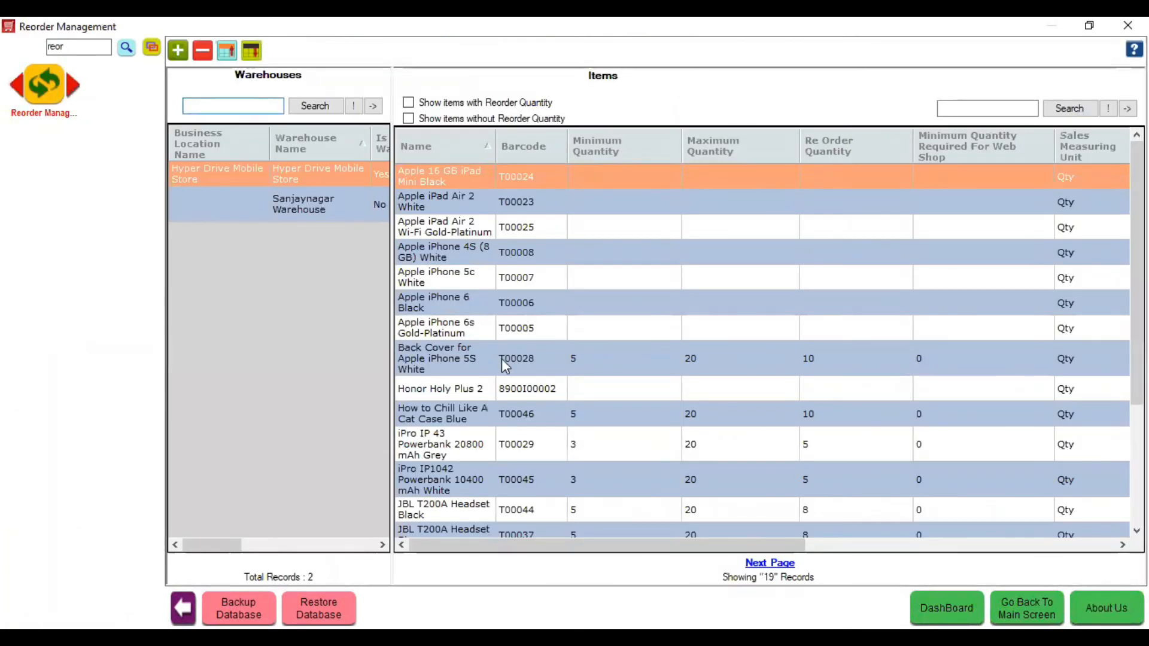
pyautogui.click(499, 388)
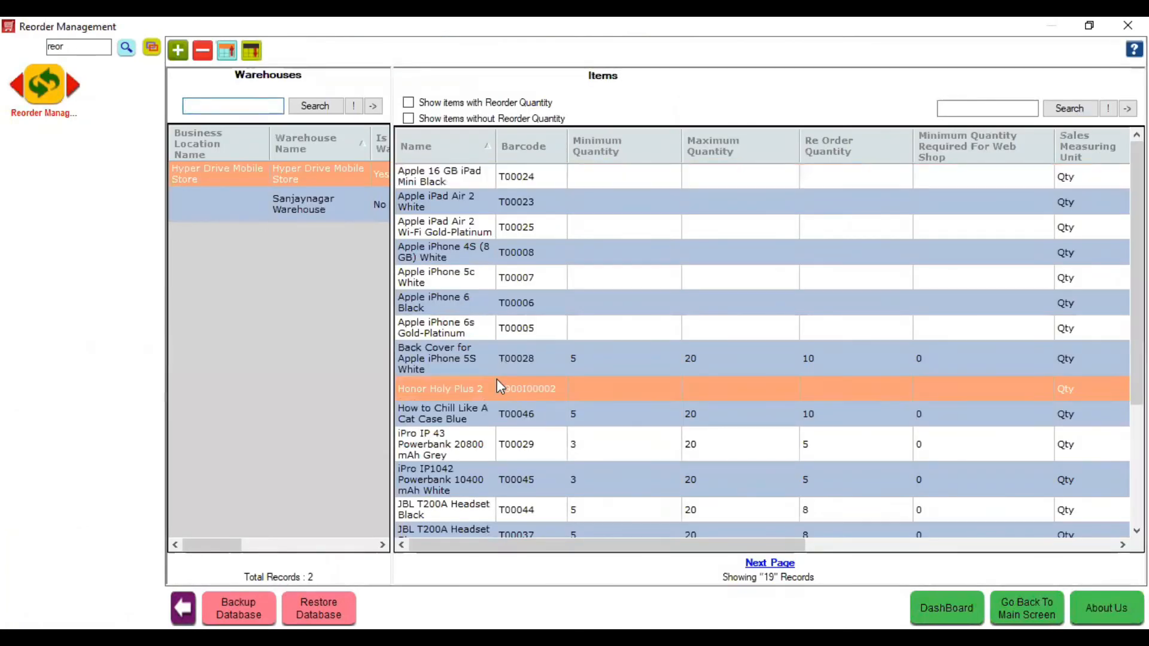
pyautogui.click(178, 50)
pyautogui.write('10')
pyautogui.click(502, 316)
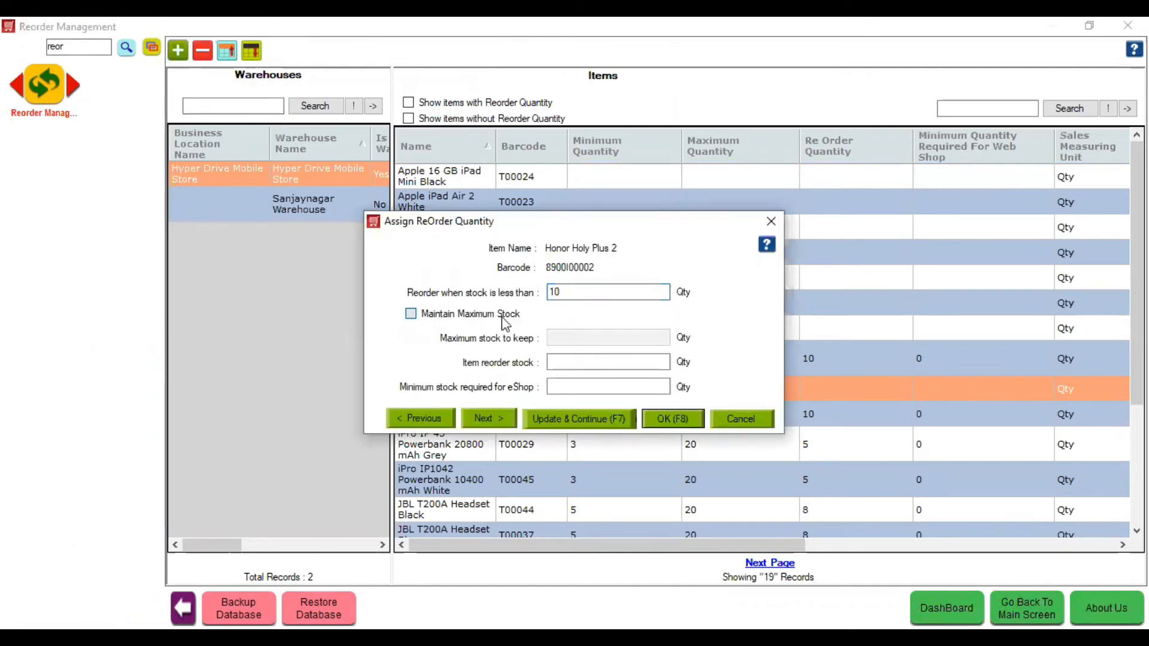
pyautogui.click(669, 421)
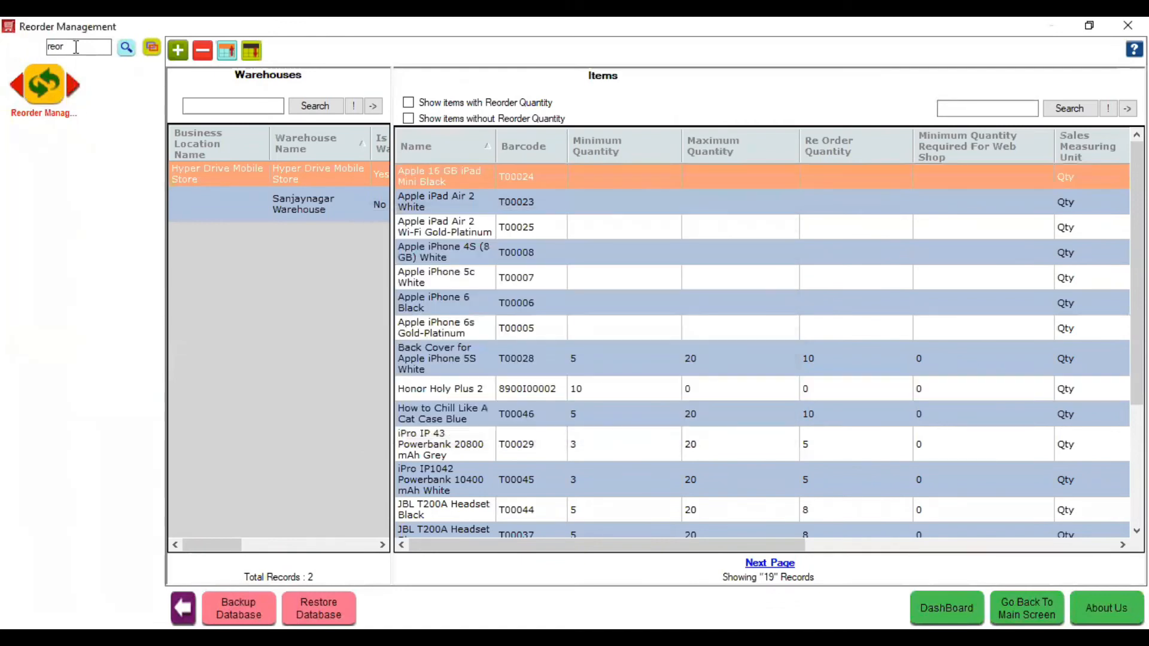
pyautogui.moveTo(34, 147)
pyautogui.click(126, 133)
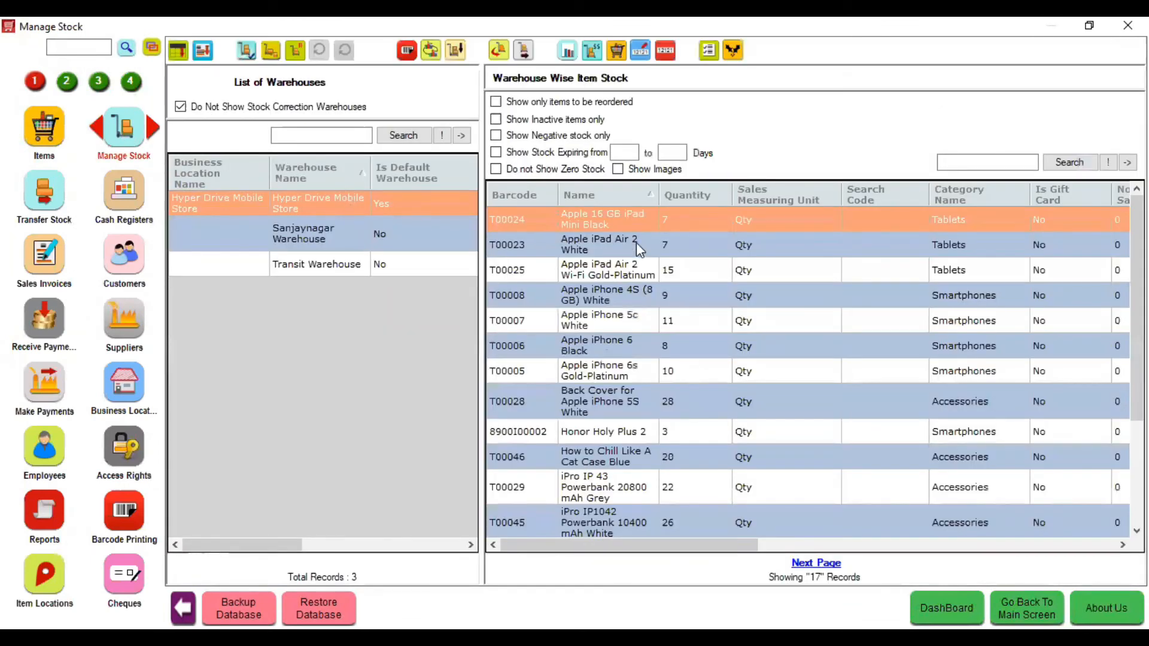
# - Show only items to be reordered and start a PO, cancelling the supplier selection
pyautogui.click(576, 103)
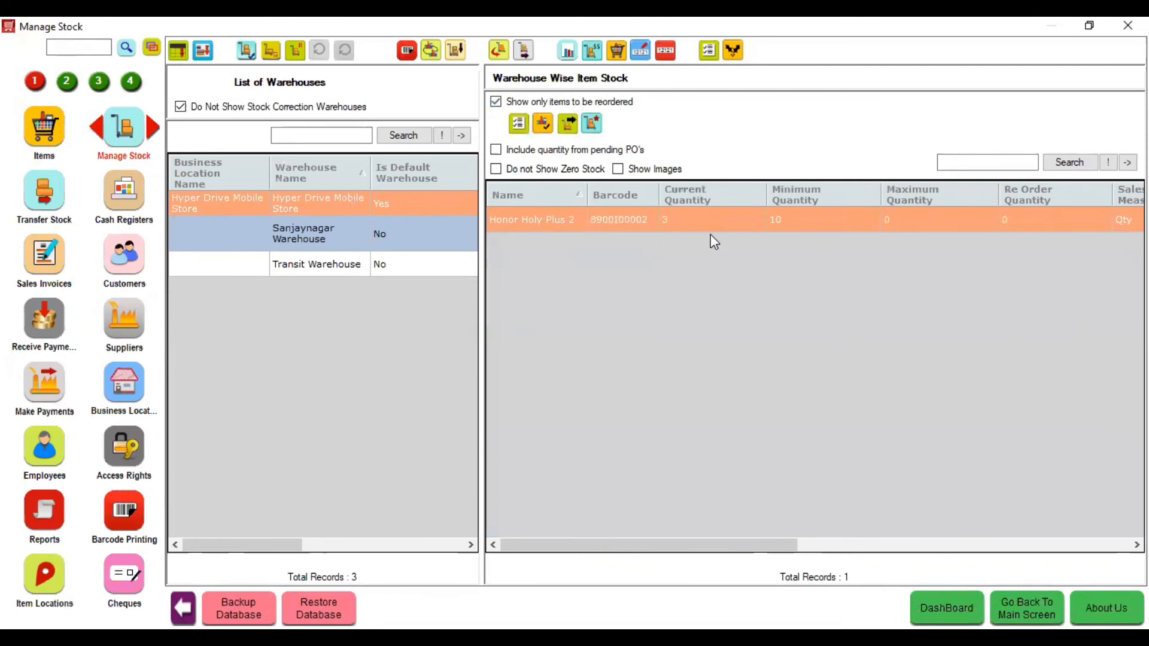
pyautogui.click(518, 124)
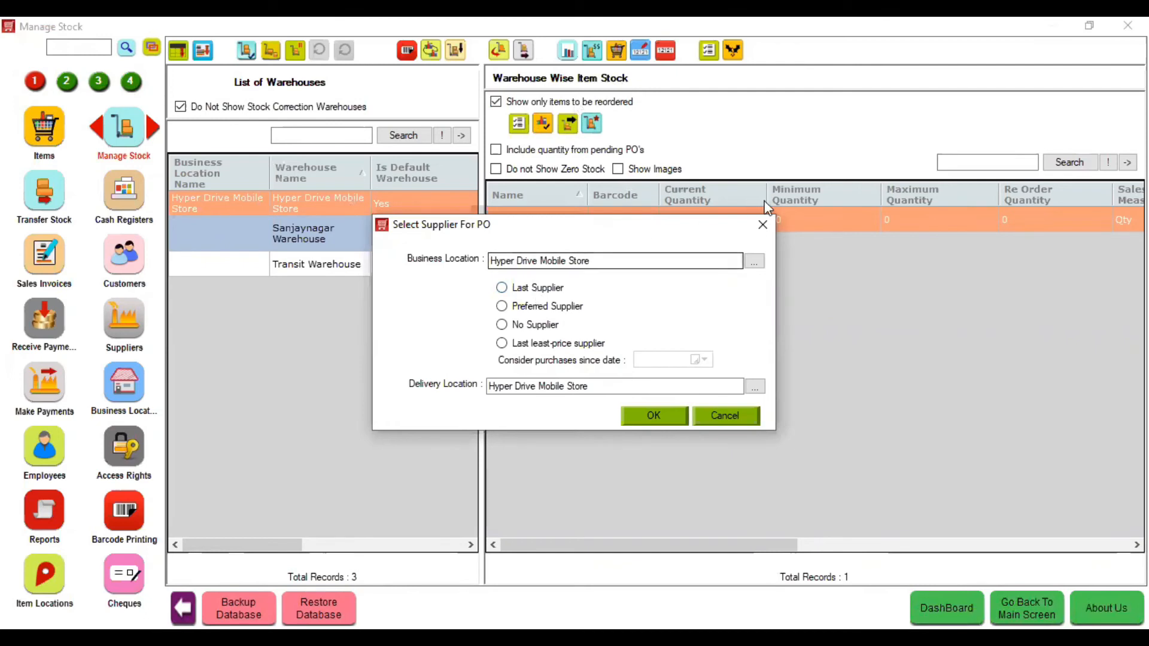
pyautogui.click(771, 224)
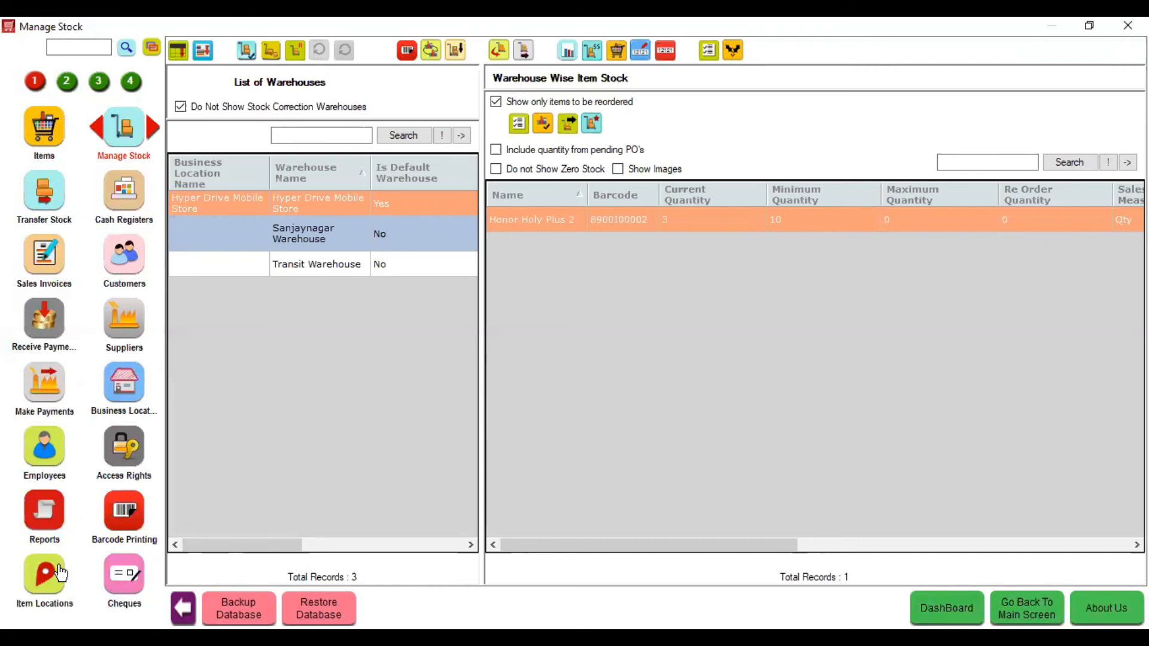
# - Search reports for 'day clo' and preview Day Closing By Business Location, totalling 10,870.00
pyautogui.click(57, 527)
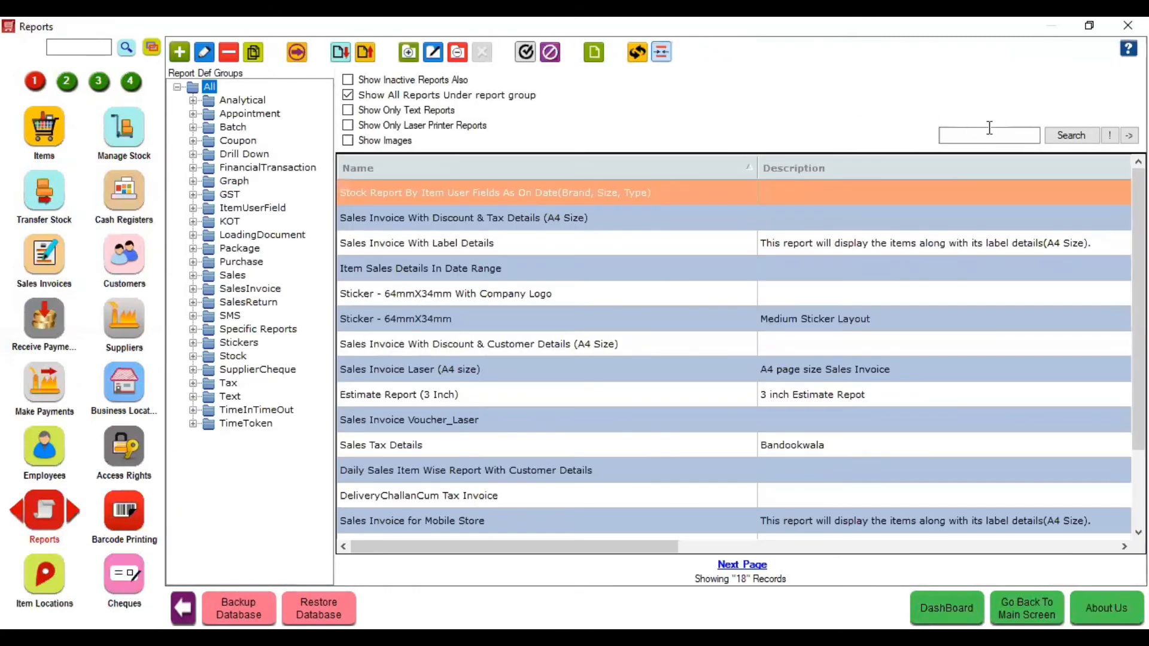
pyautogui.click(989, 128)
pyautogui.write('day clo')
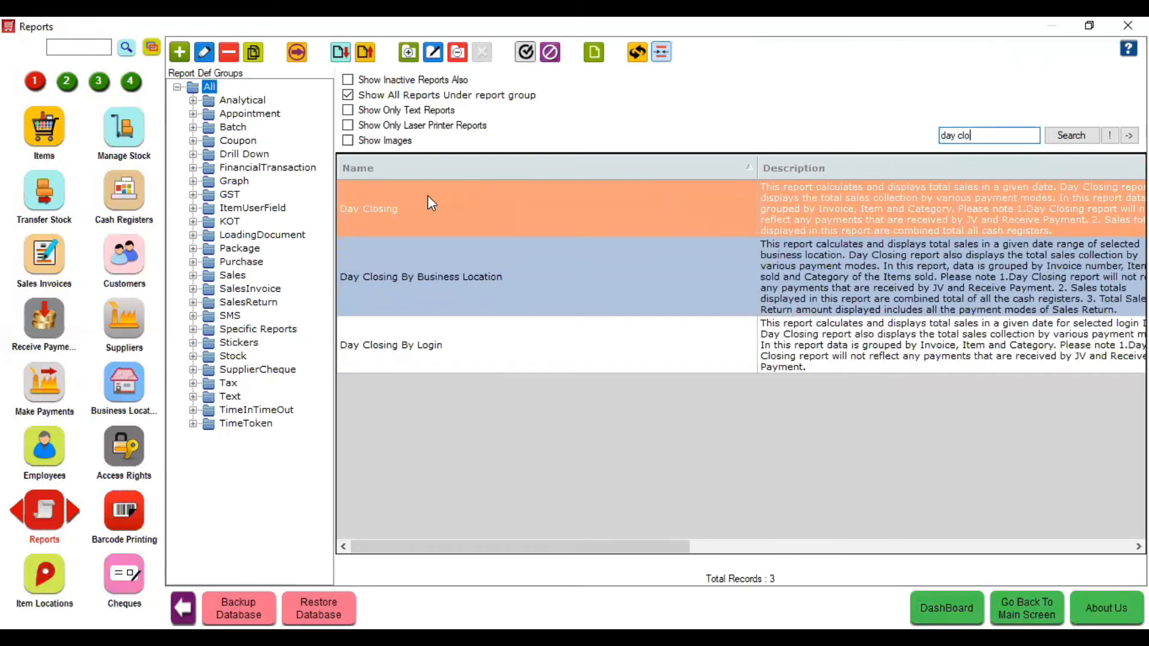
pyautogui.click(444, 278)
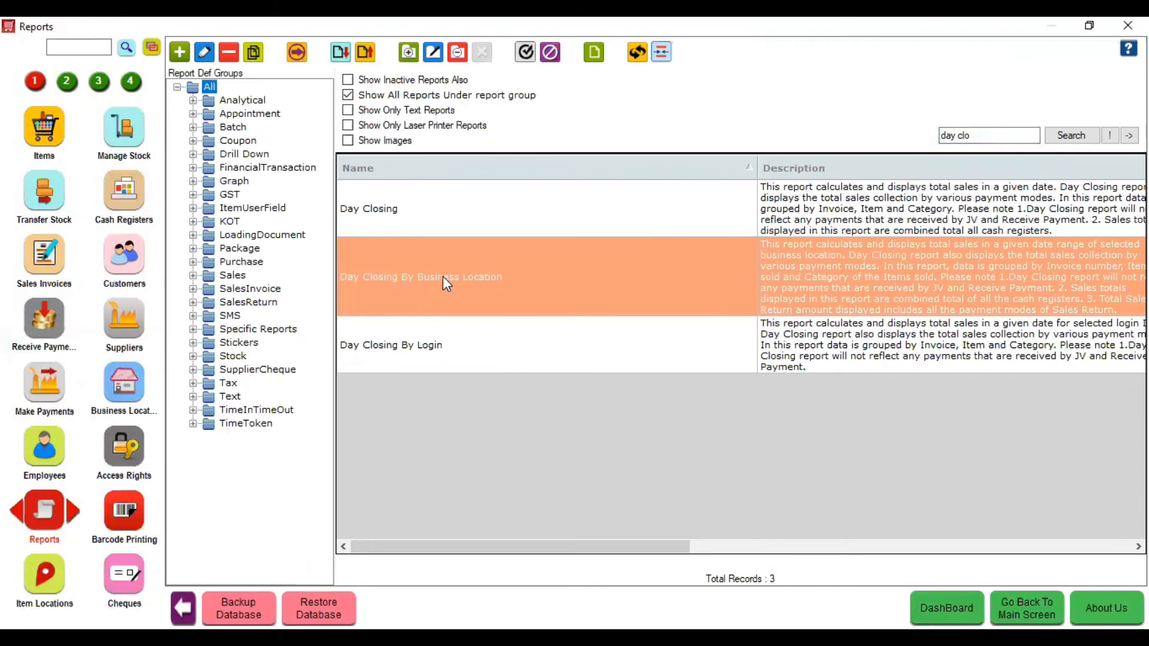
pyautogui.doubleClick(443, 276)
pyautogui.click(613, 428)
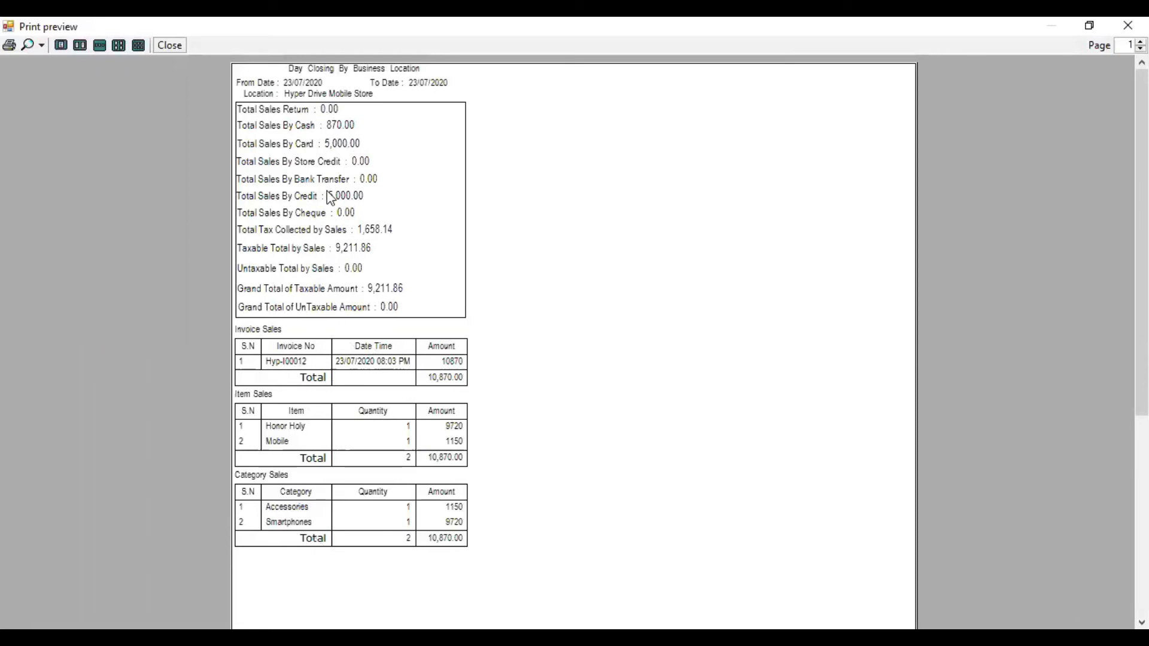
pyautogui.click(169, 45)
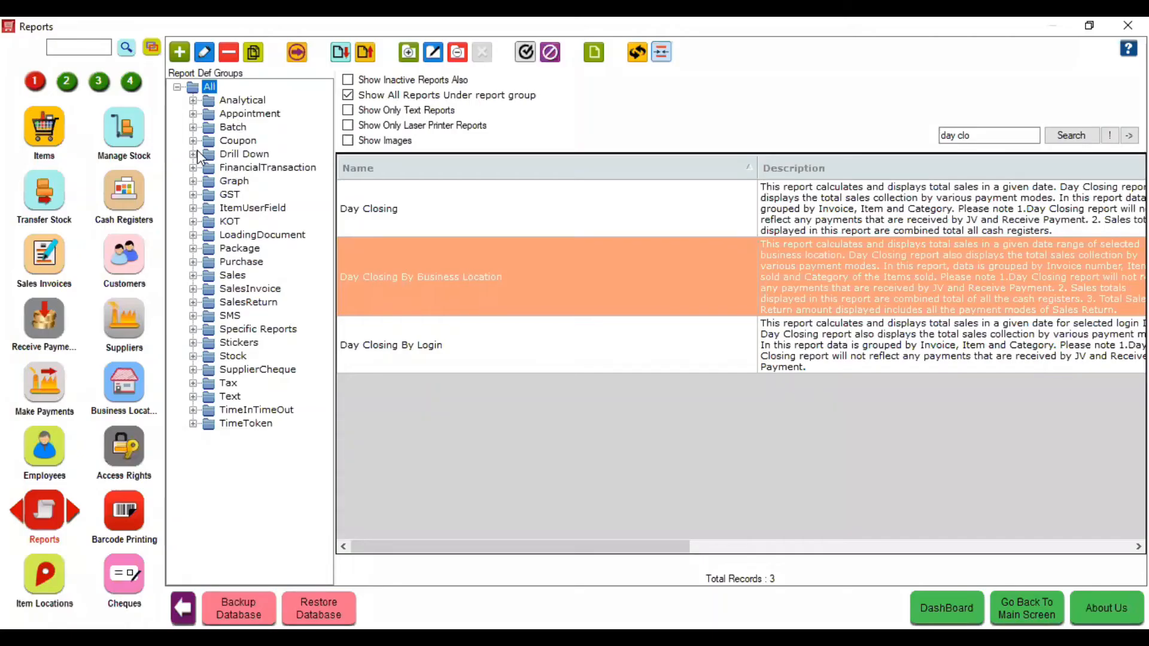
# - Preview the GST Sales Details by Item report, scroll its results, and close without saving
pyautogui.click(193, 195)
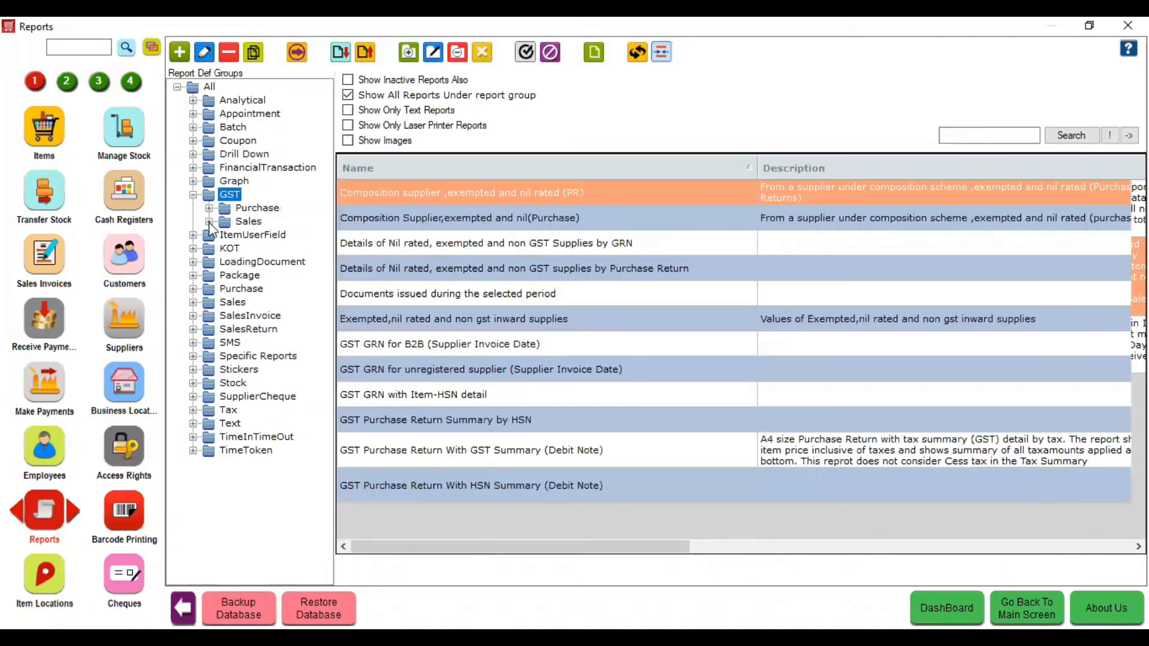
pyautogui.click(209, 222)
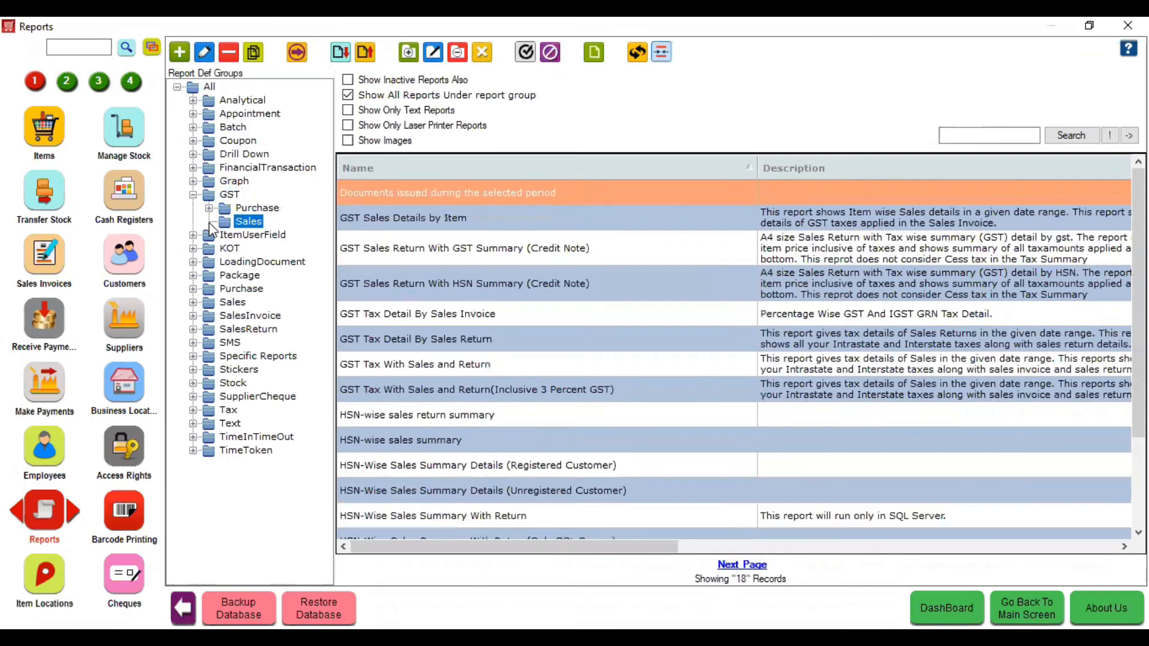
pyautogui.click(472, 216)
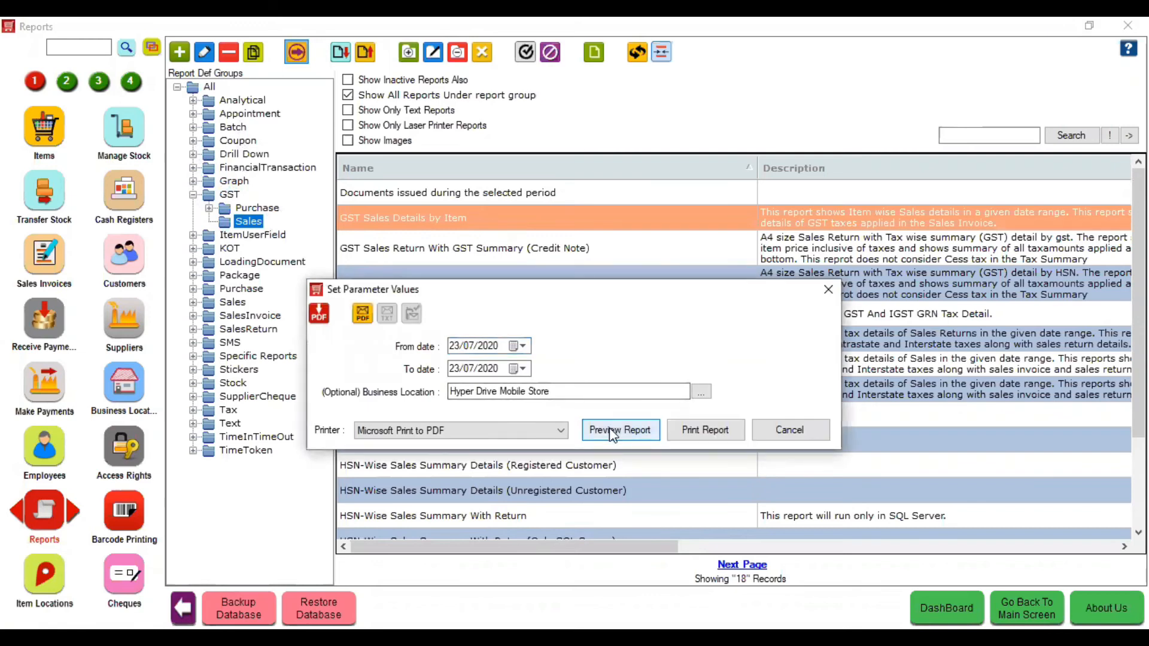
pyautogui.click(613, 431)
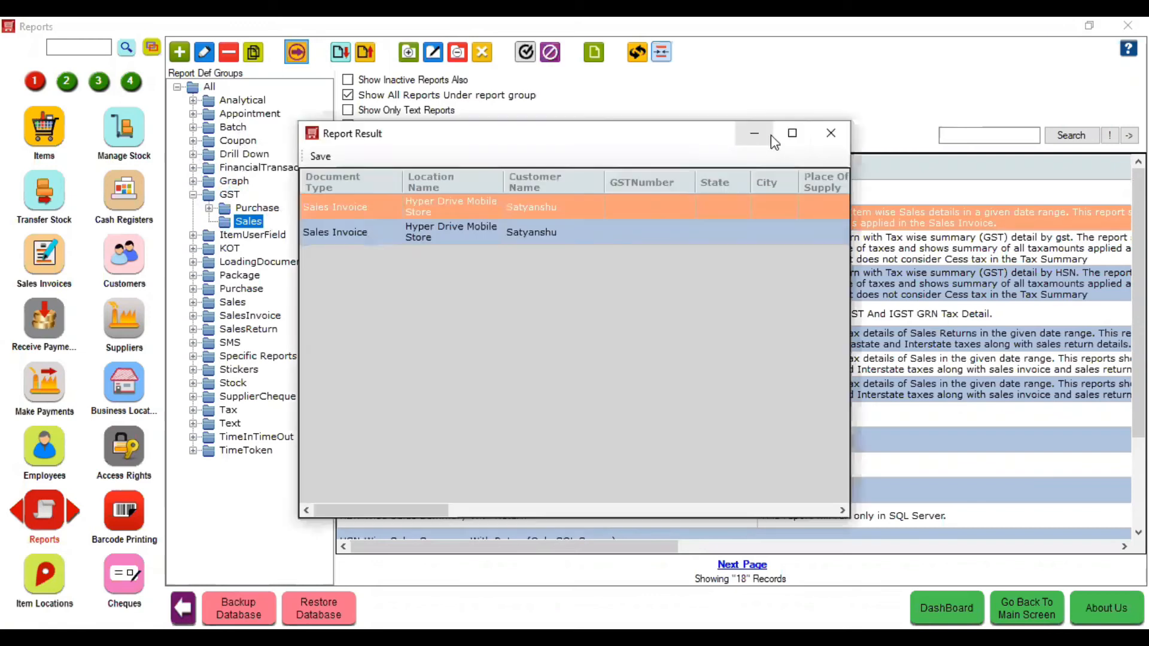
pyautogui.click(793, 133)
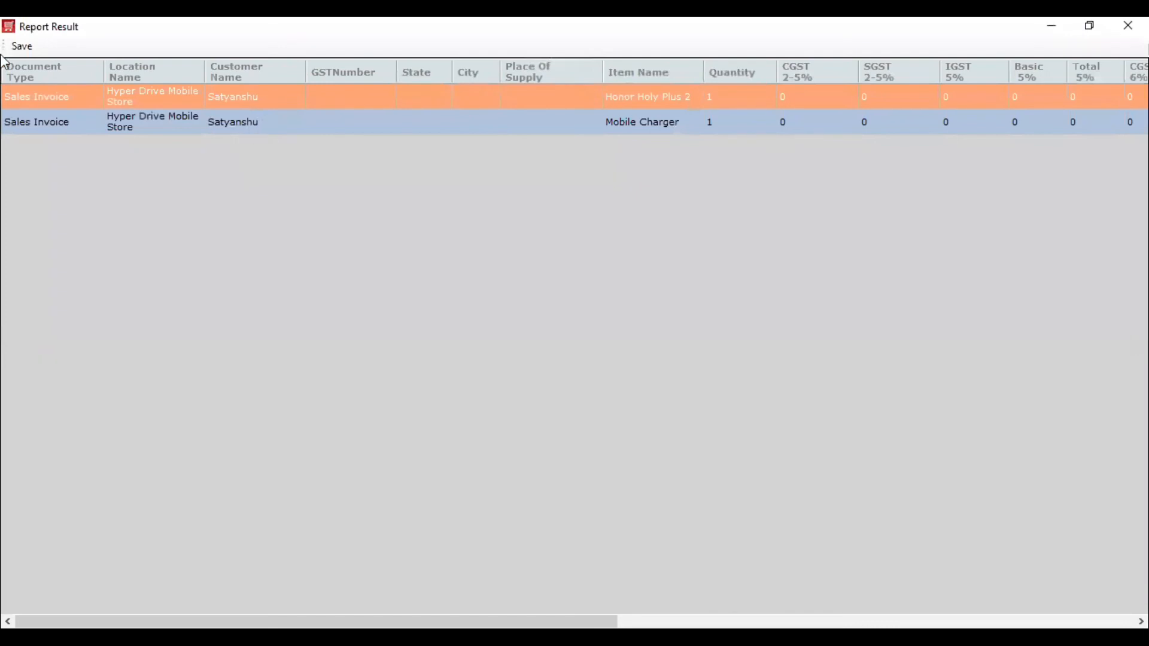
pyautogui.moveTo(317, 622); pyautogui.dragTo(702, 622)
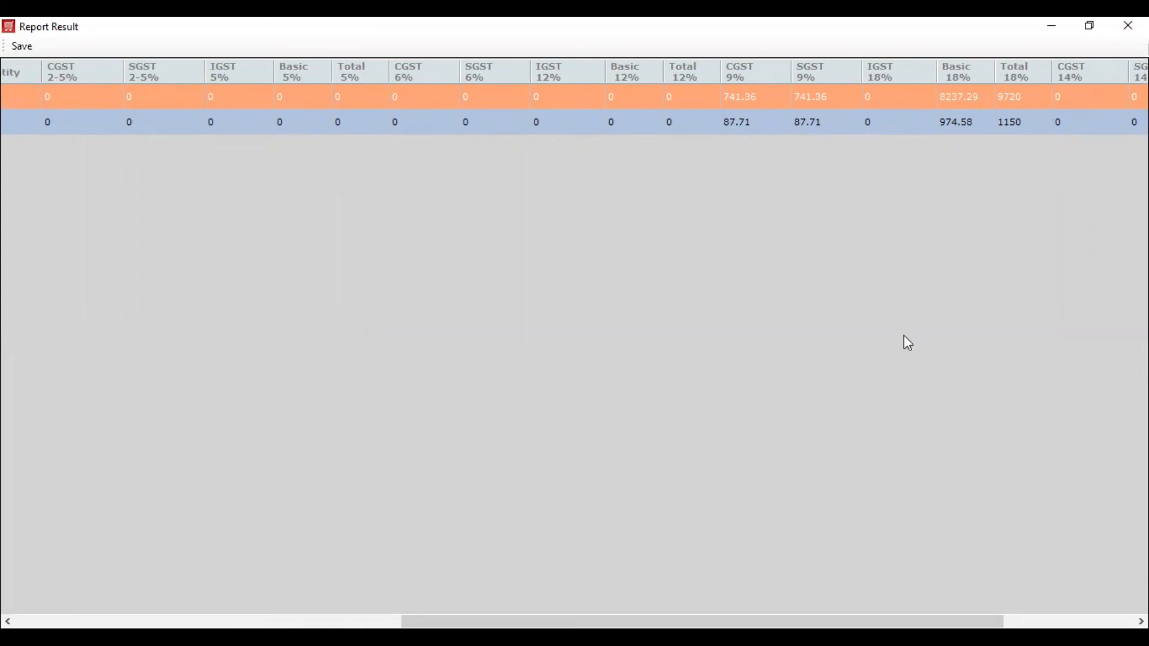
pyautogui.moveTo(700, 622); pyautogui.dragTo(314, 622)
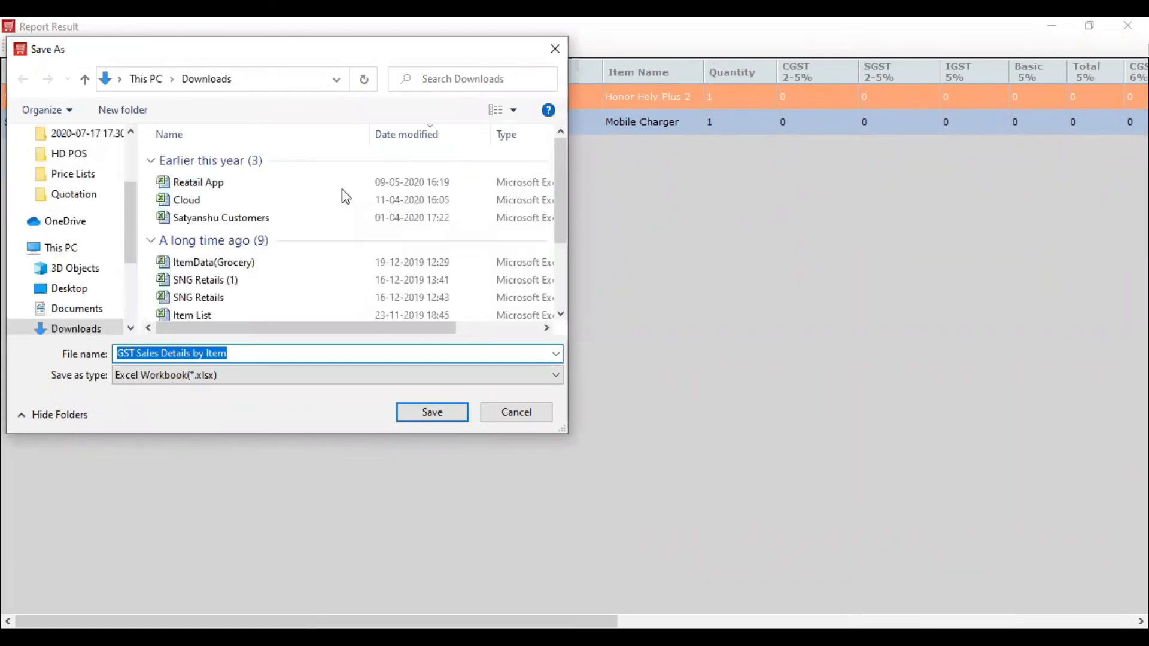
pyautogui.click(529, 416)
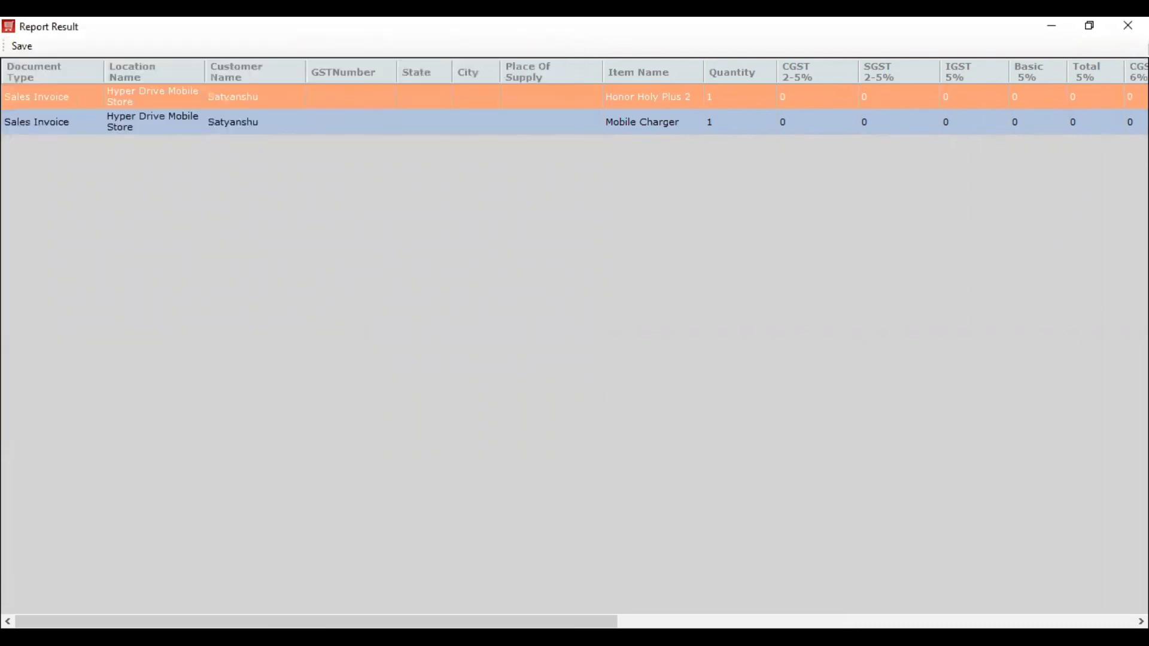
pyautogui.click(1128, 25)
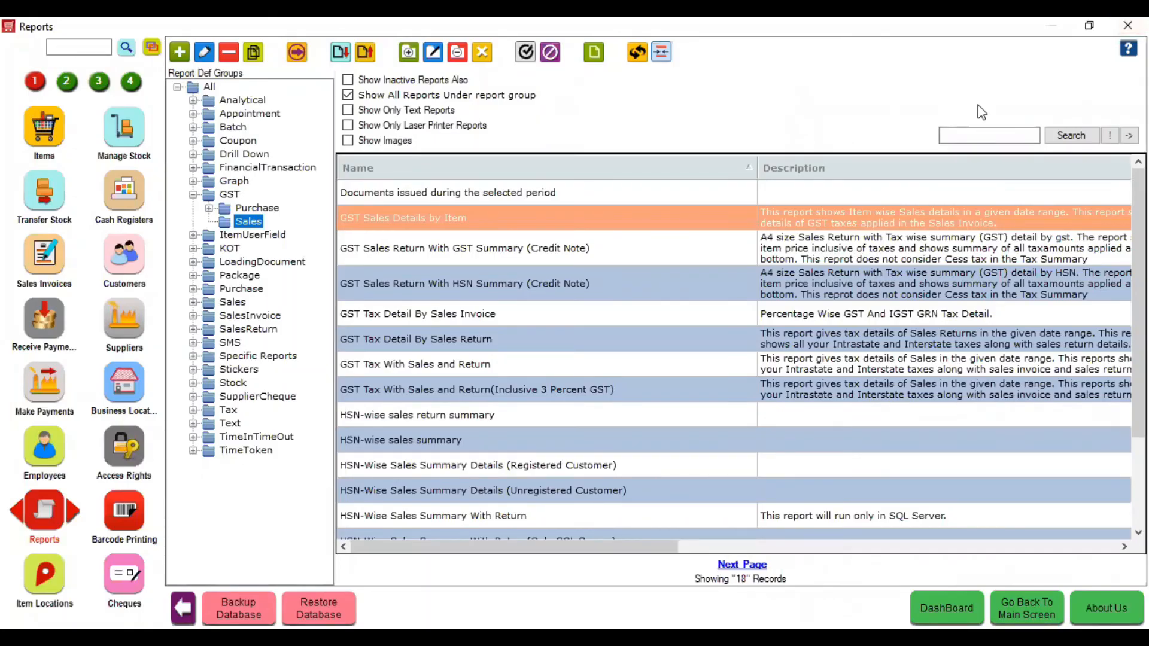
# - Search reports for 'gstr', then open Financial Accounts from the second module page
pyautogui.click(193, 195)
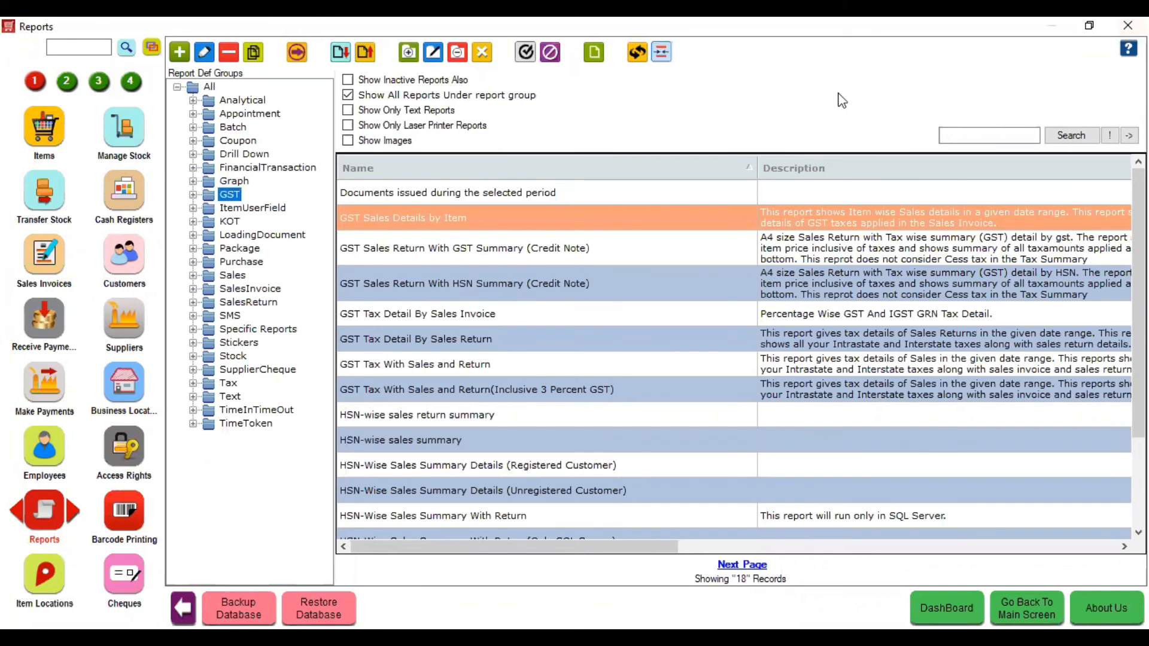
pyautogui.click(950, 133)
pyautogui.write('gstr3')
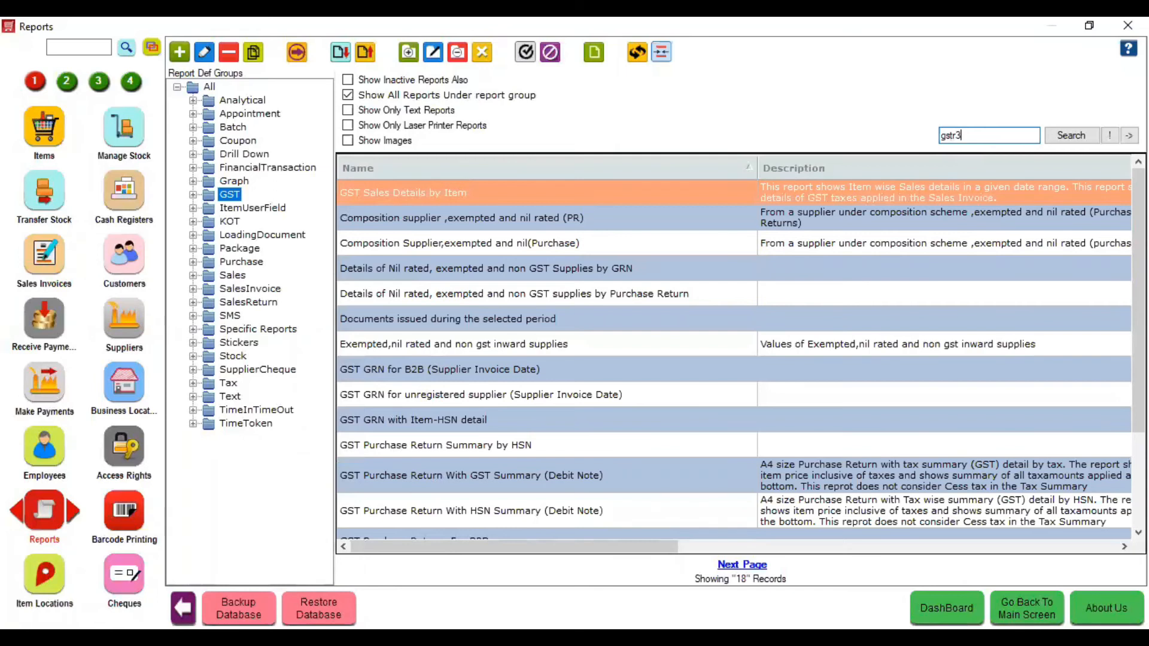
pyautogui.press('Return')
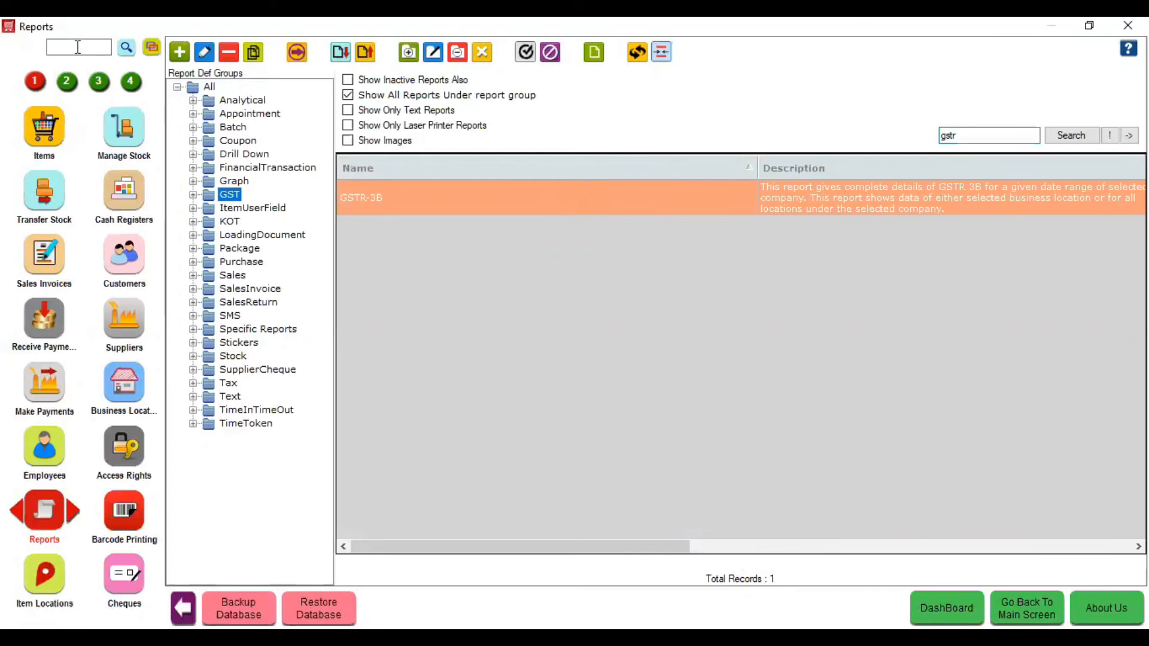
pyautogui.click(66, 82)
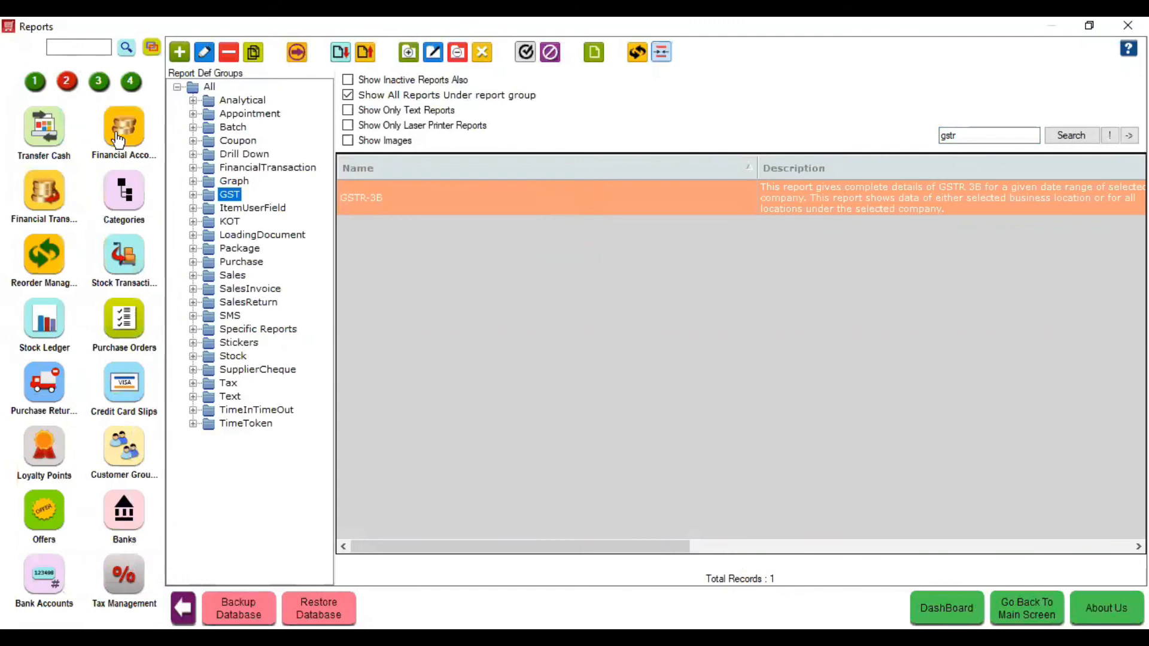
pyautogui.click(138, 128)
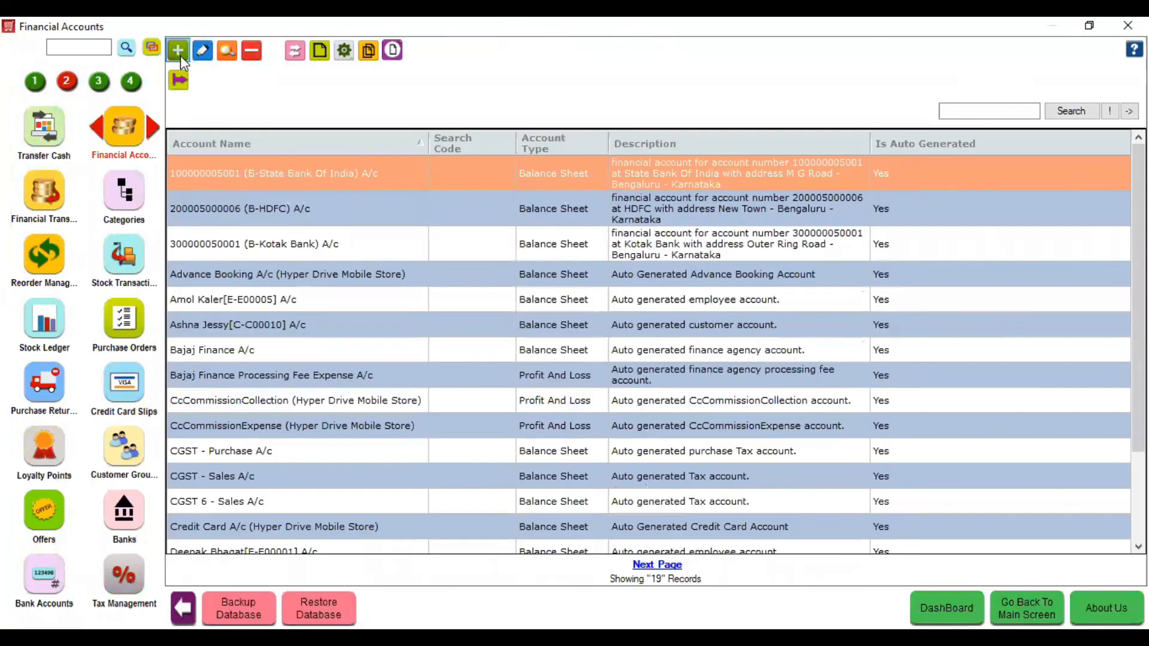
# - Create and save a Daily Exp Profit and Loss account under the Direct Expenses group
pyautogui.click(175, 55)
pyautogui.write('Daily ')
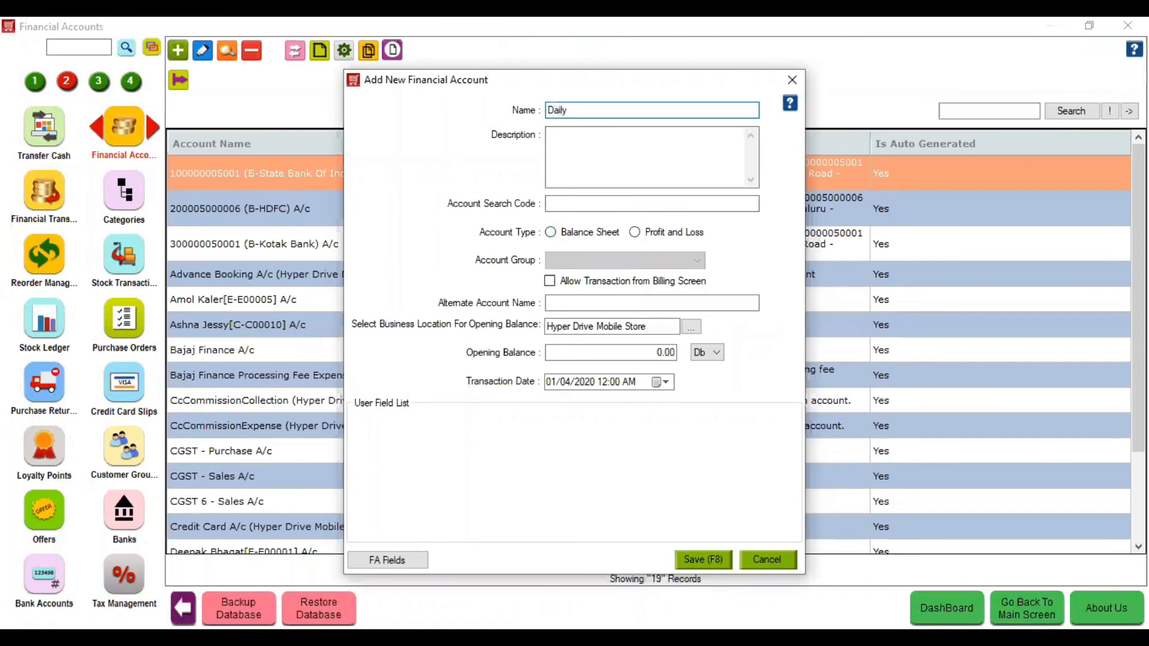
pyautogui.write('Exp')
pyautogui.click(656, 233)
pyautogui.click(656, 260)
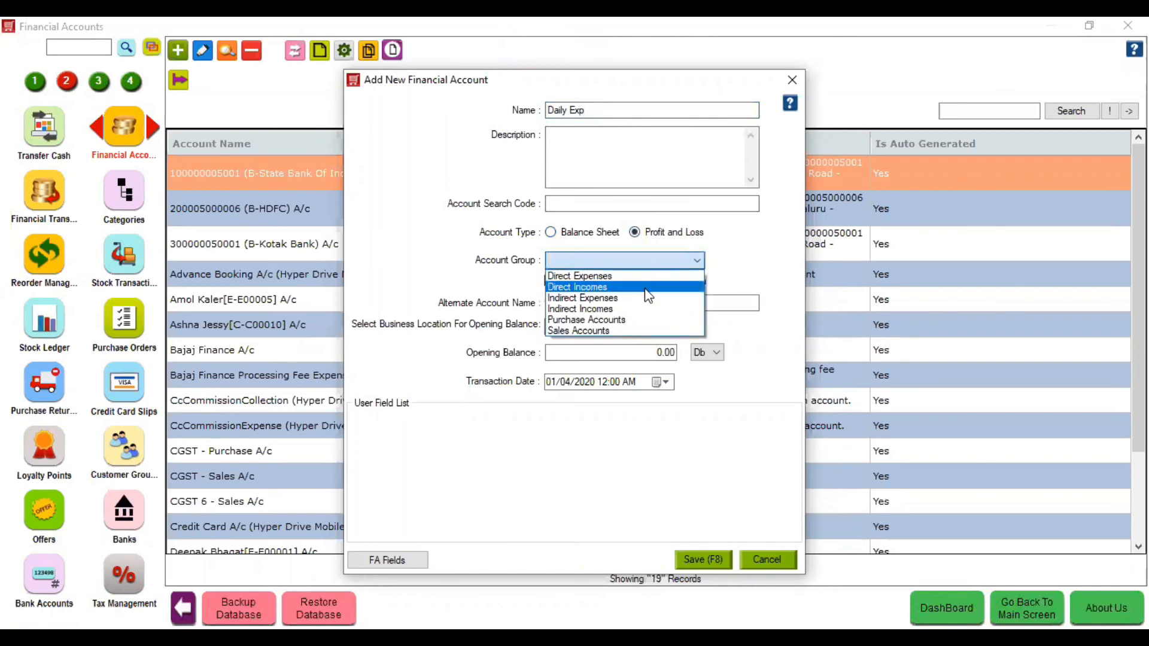
pyautogui.click(650, 287)
pyautogui.click(681, 260)
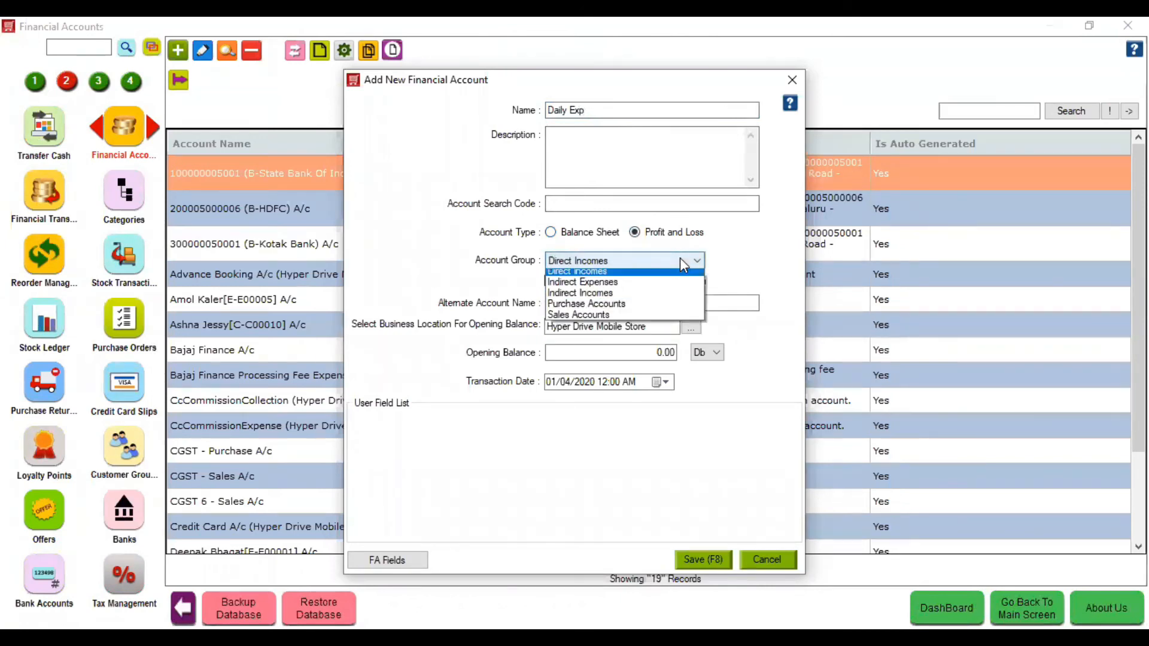
pyautogui.click(668, 278)
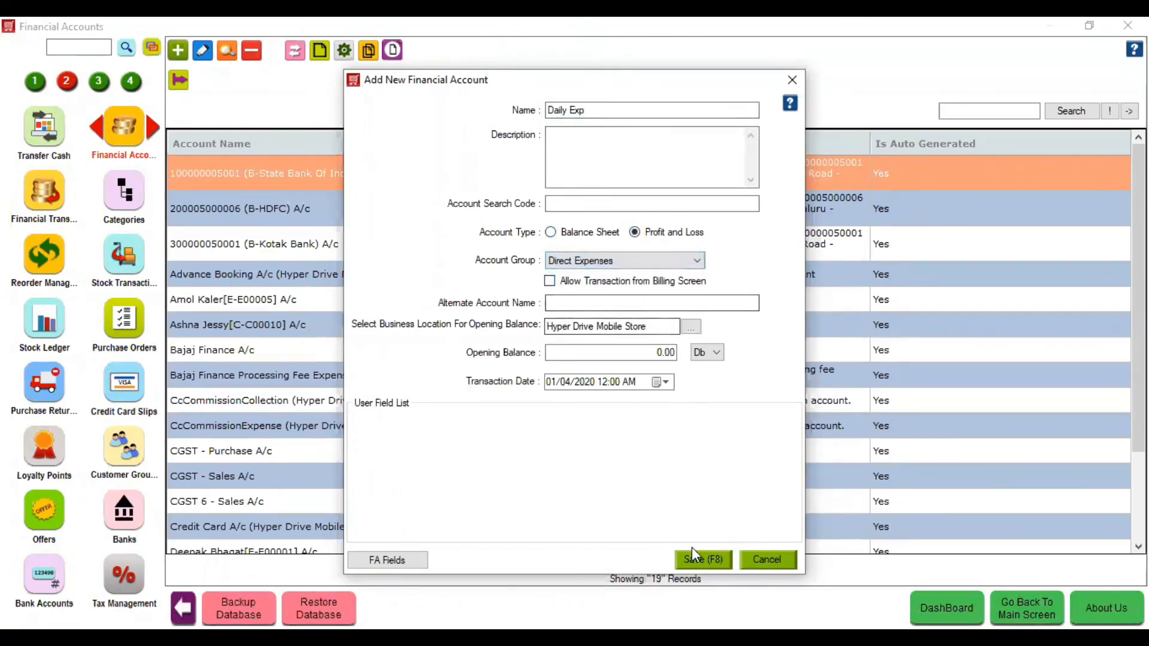
pyautogui.click(698, 558)
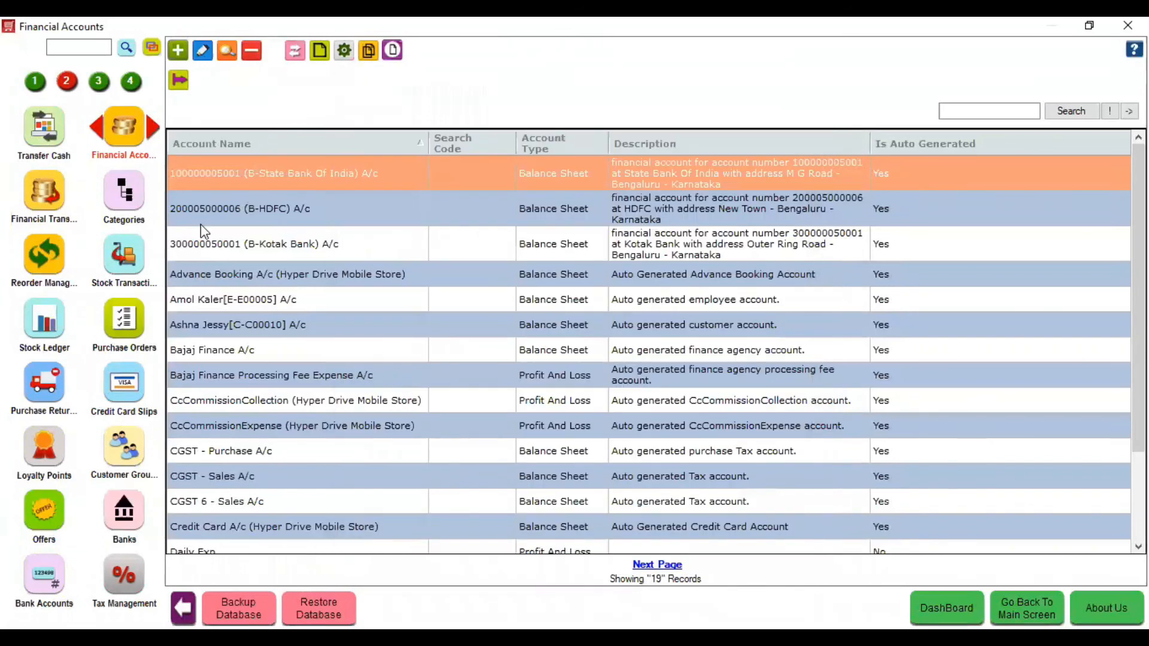
pyautogui.click(57, 197)
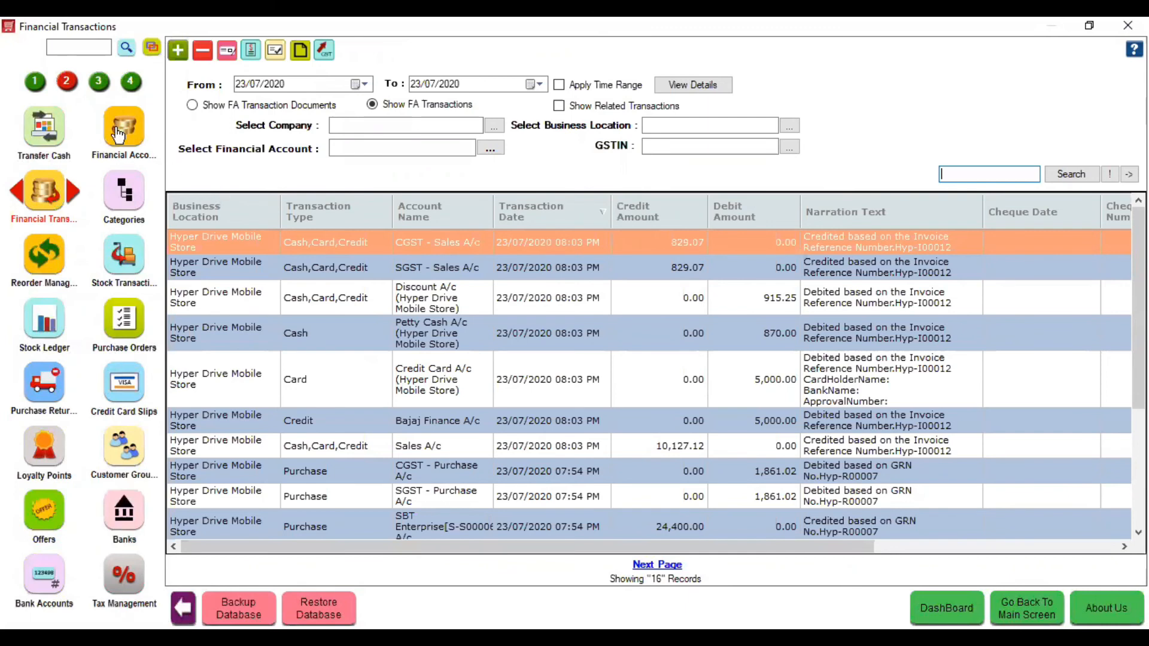
# - Start a 100 transaction crediting Petty Cash A/c from register 01 - Manager's Drawer
pyautogui.click(178, 51)
pyautogui.click(566, 218)
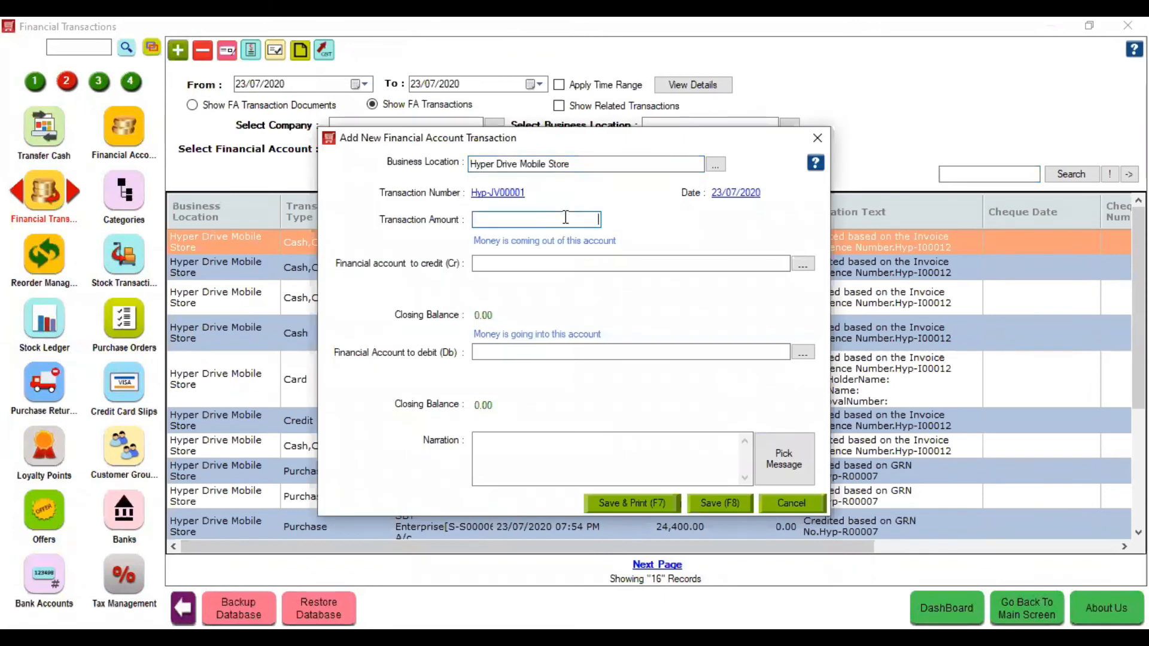
pyautogui.write('100')
pyautogui.click(569, 264)
pyautogui.write('P')
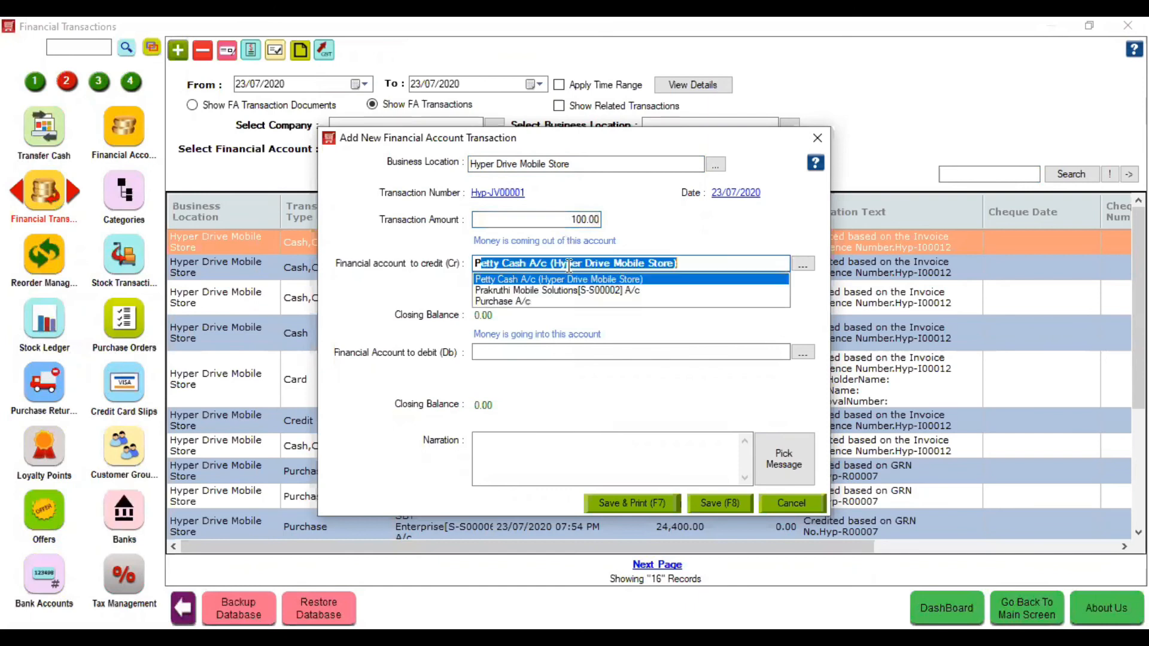
pyautogui.press('Return')
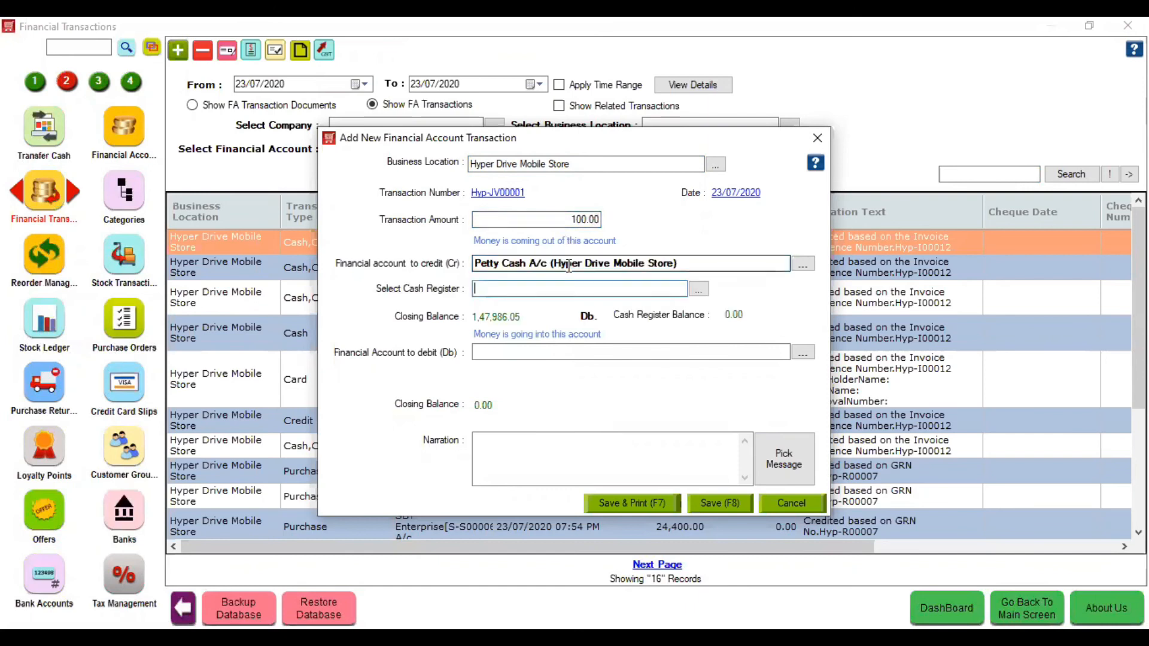
pyautogui.write("01 - Manager's Drawer")
pyautogui.press('Return')
# - Debit Daily Exp, add the narration 'Cash paid for tiffin', and save the payment
pyautogui.click(539, 354)
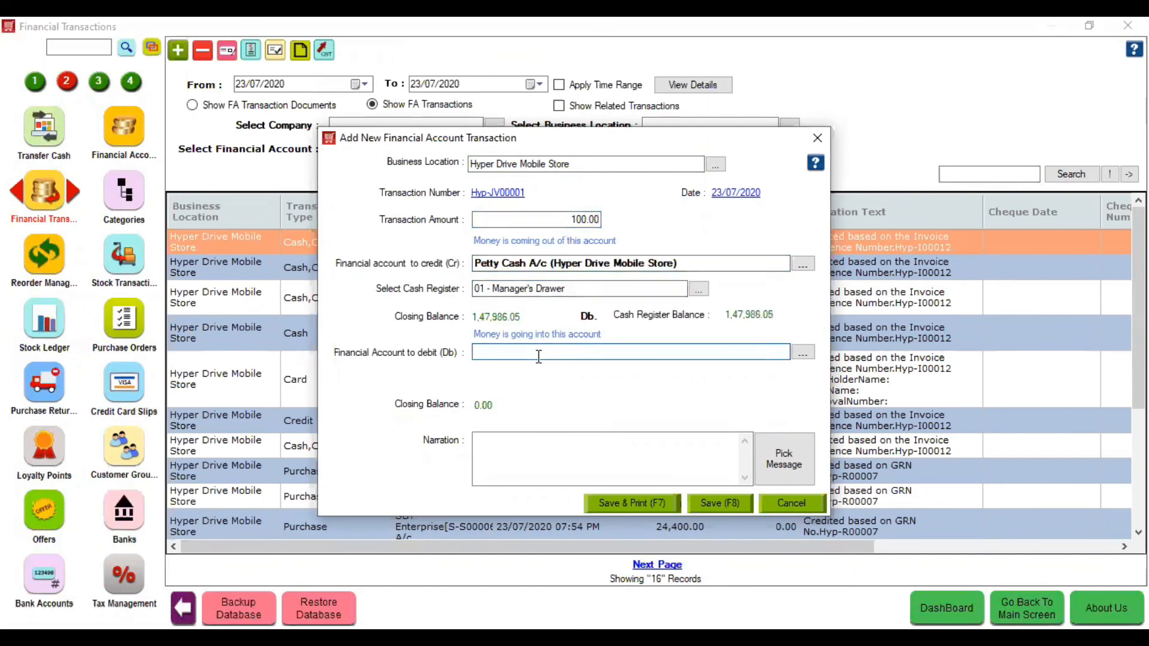
pyautogui.write('Dai')
pyautogui.press('Return')
pyautogui.click(528, 435)
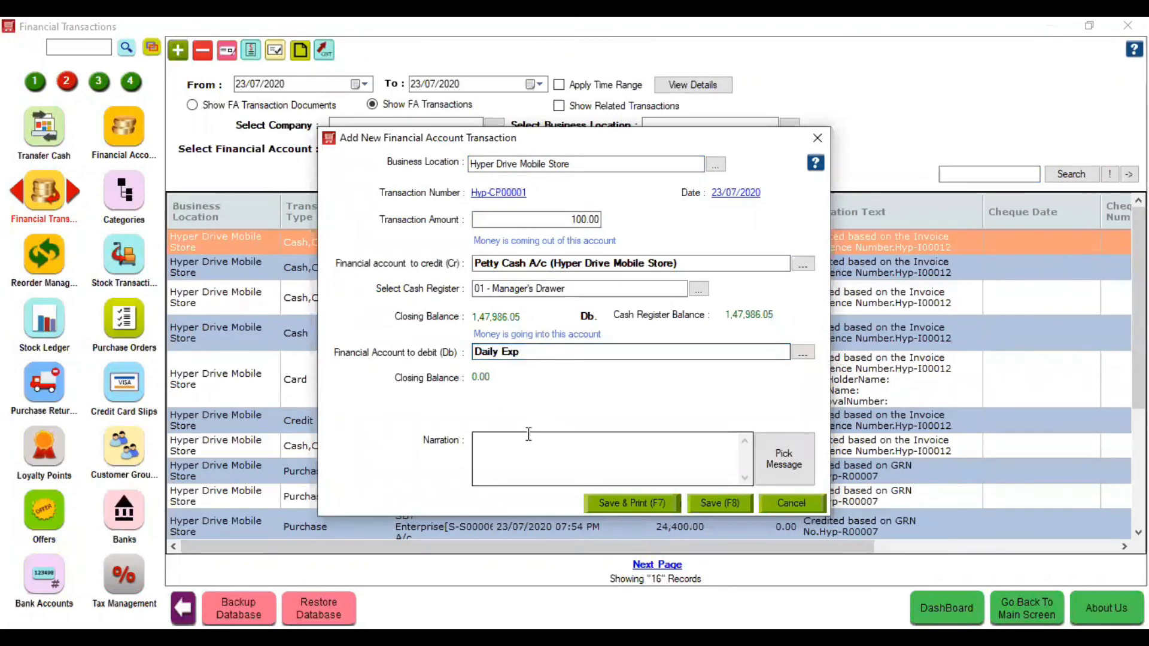
pyautogui.write('Cash paid for tiffin')
pyautogui.click(728, 509)
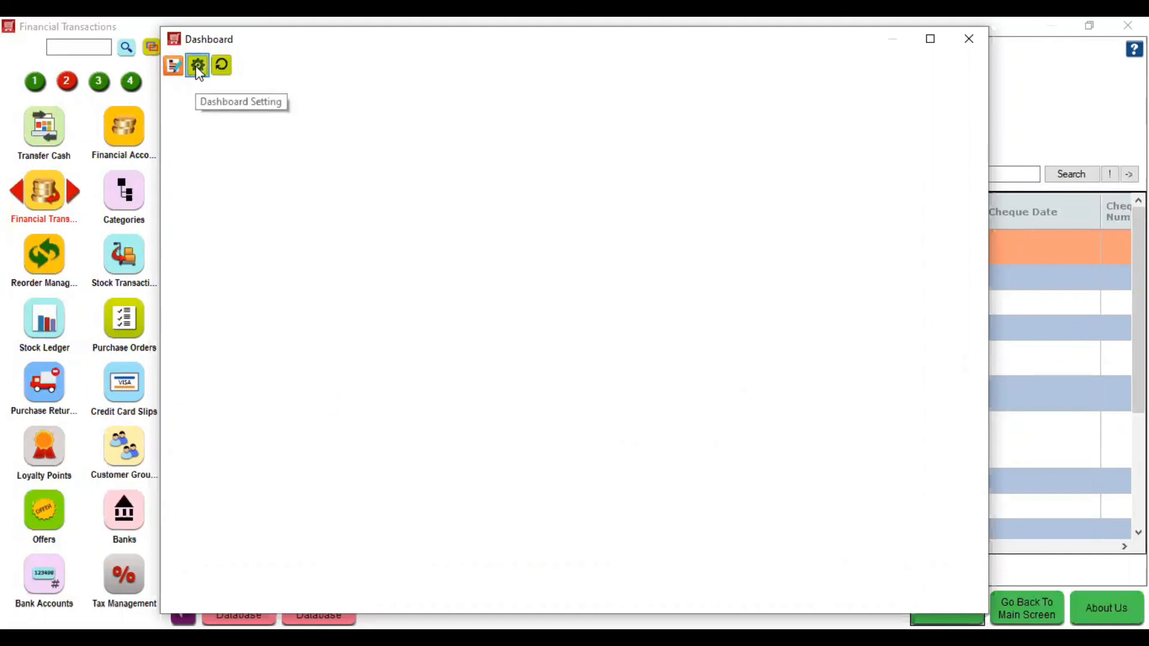
# - Close the dashboard and list the Graph group reports in the Reports module
pyautogui.click(198, 66)
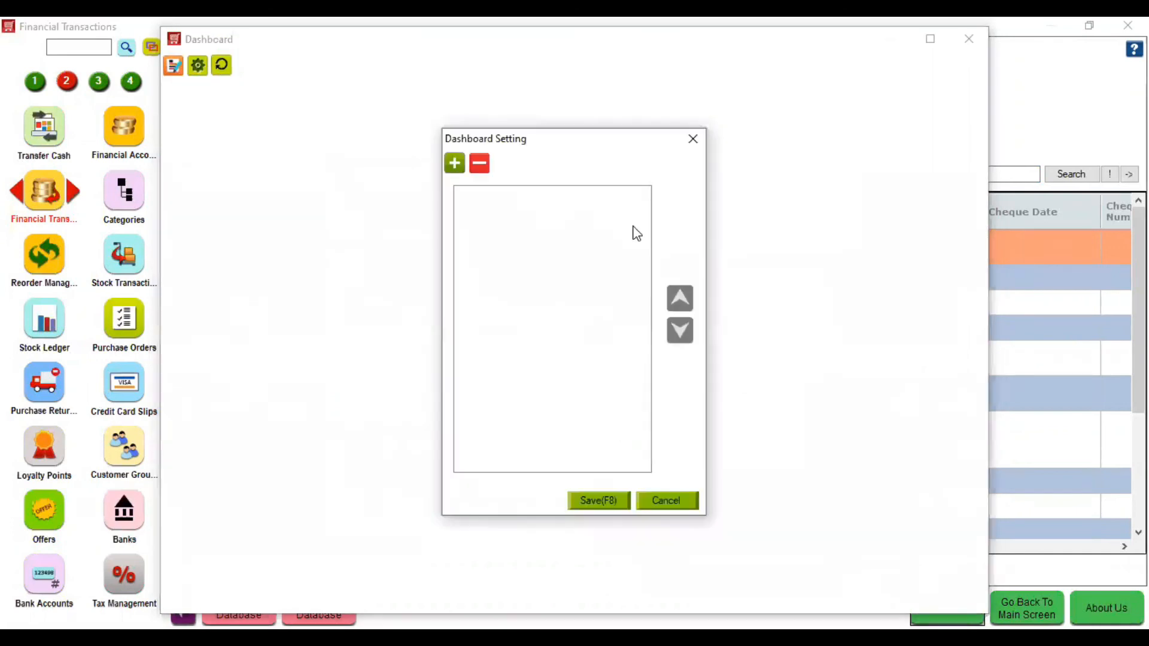
pyautogui.click(700, 141)
pyautogui.click(970, 39)
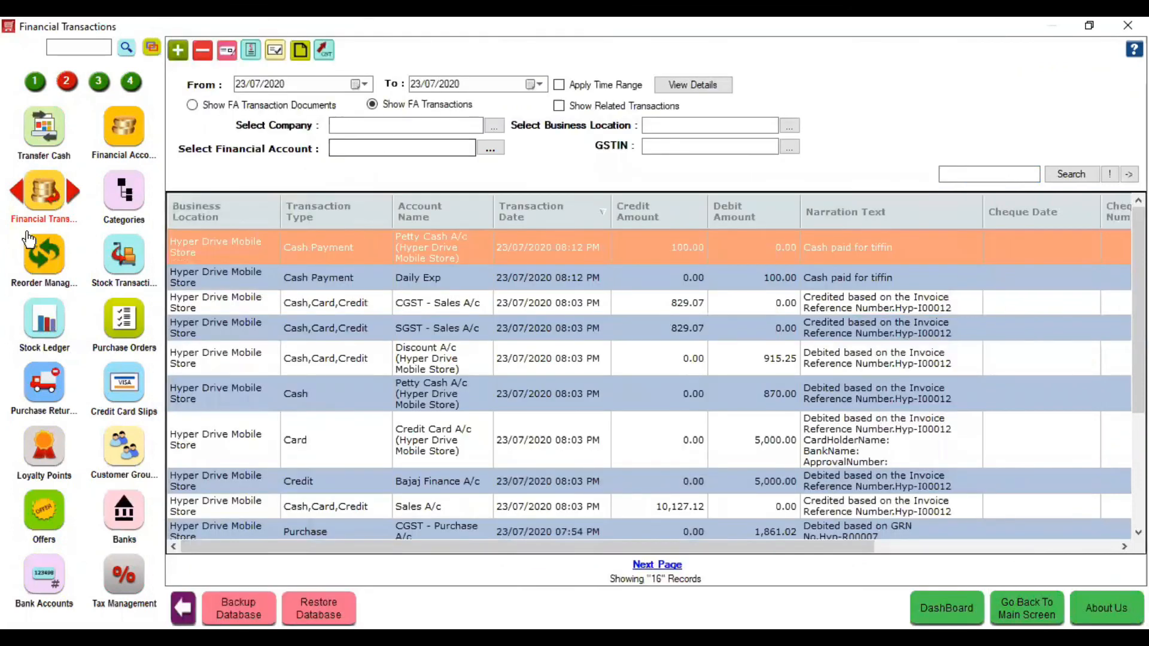
pyautogui.click(35, 82)
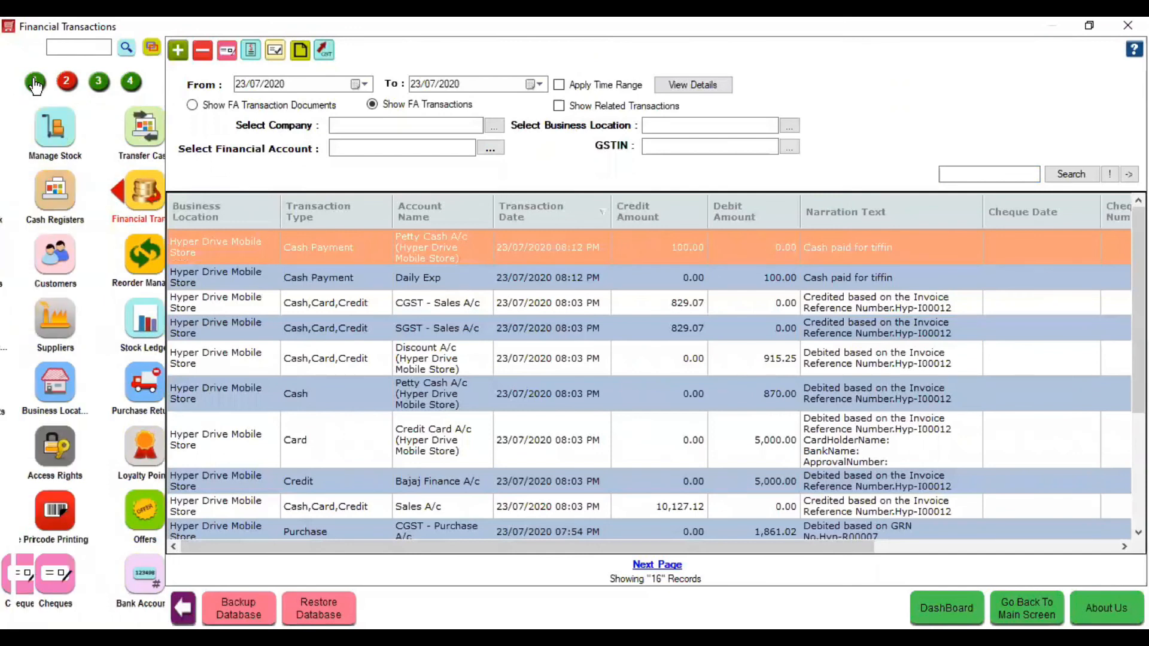
pyautogui.click(43, 516)
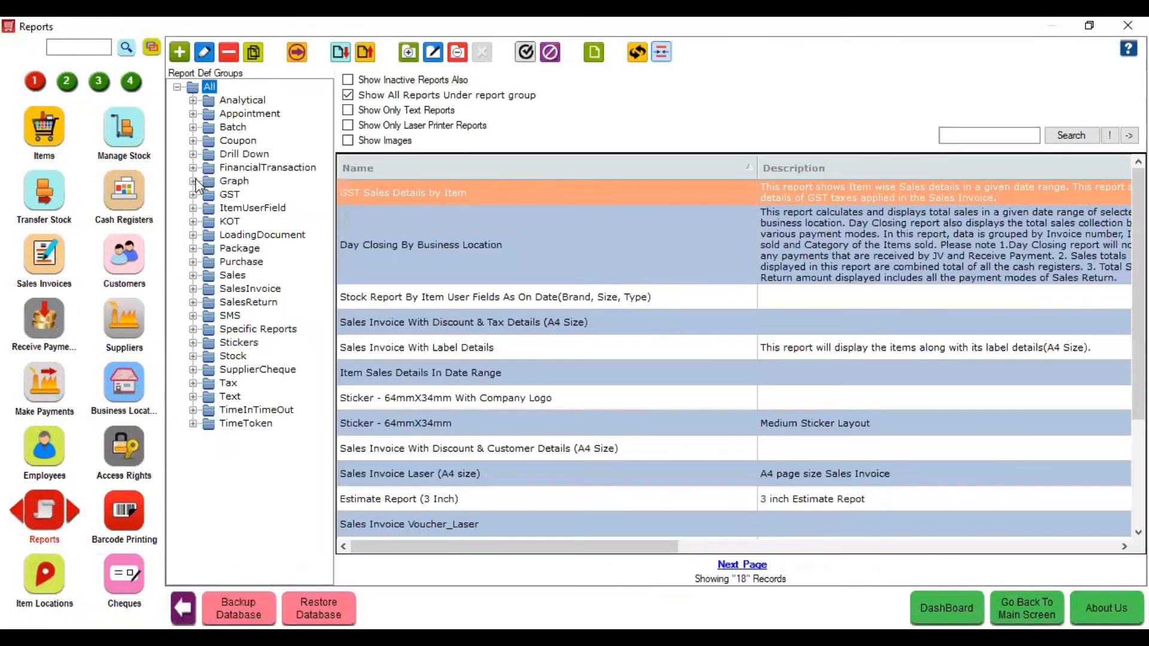
pyautogui.click(196, 181)
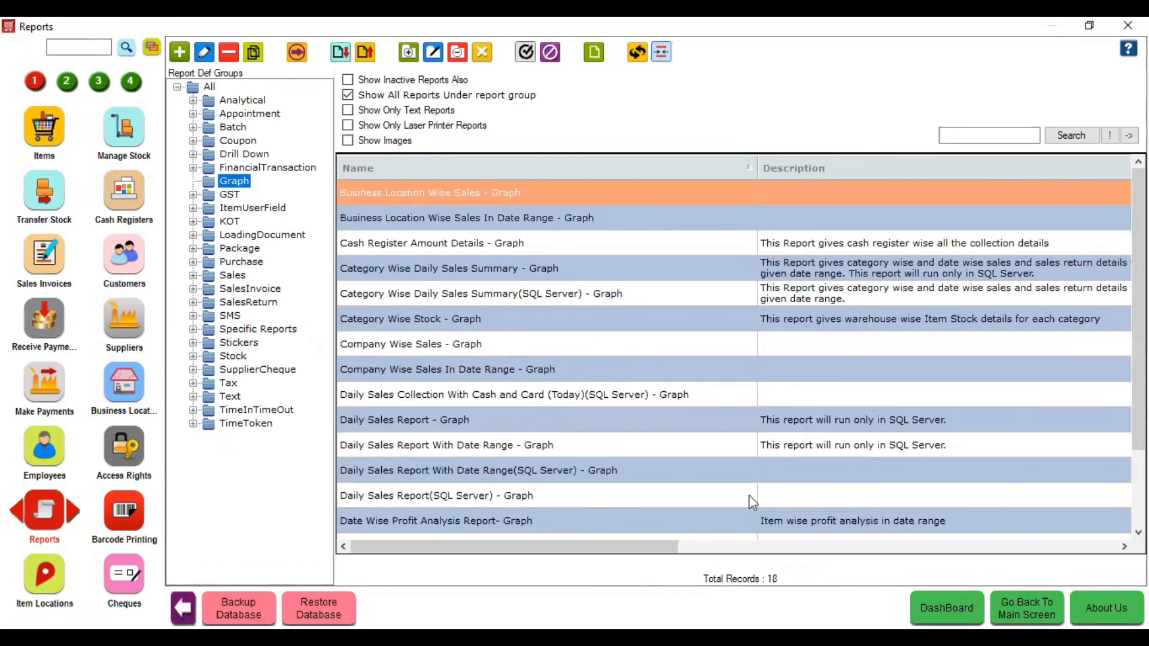
# - Reopen the dashboard settings and add a new Graph-type dashboard item
pyautogui.click(947, 608)
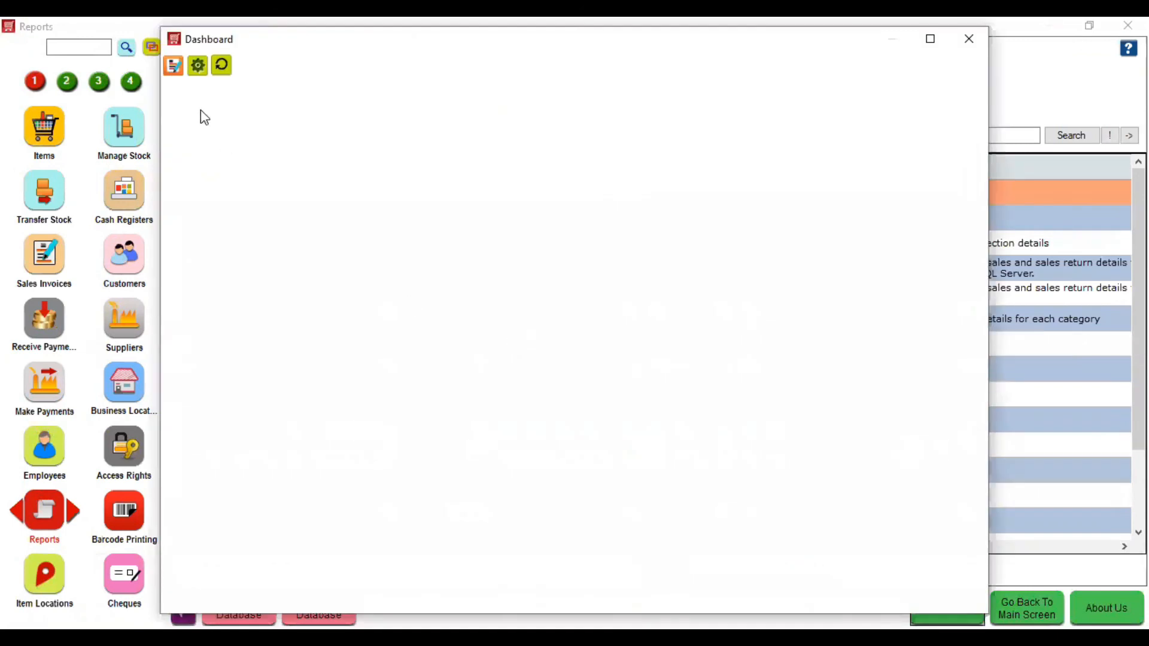
pyautogui.click(197, 67)
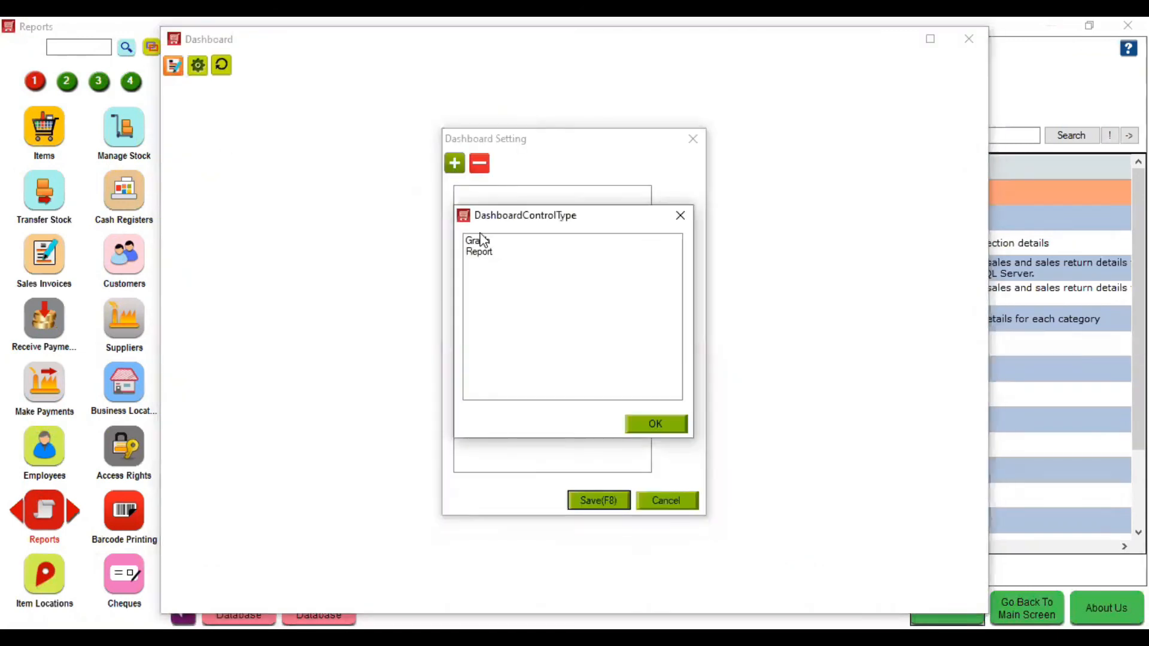
pyautogui.click(479, 240)
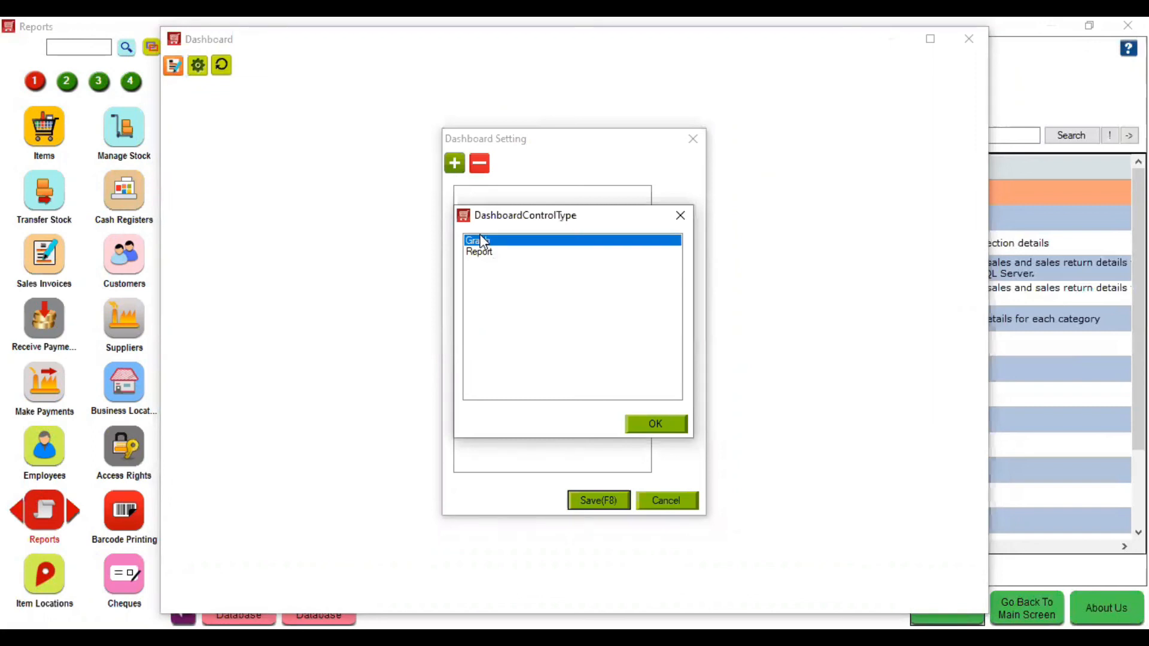
pyautogui.click(680, 426)
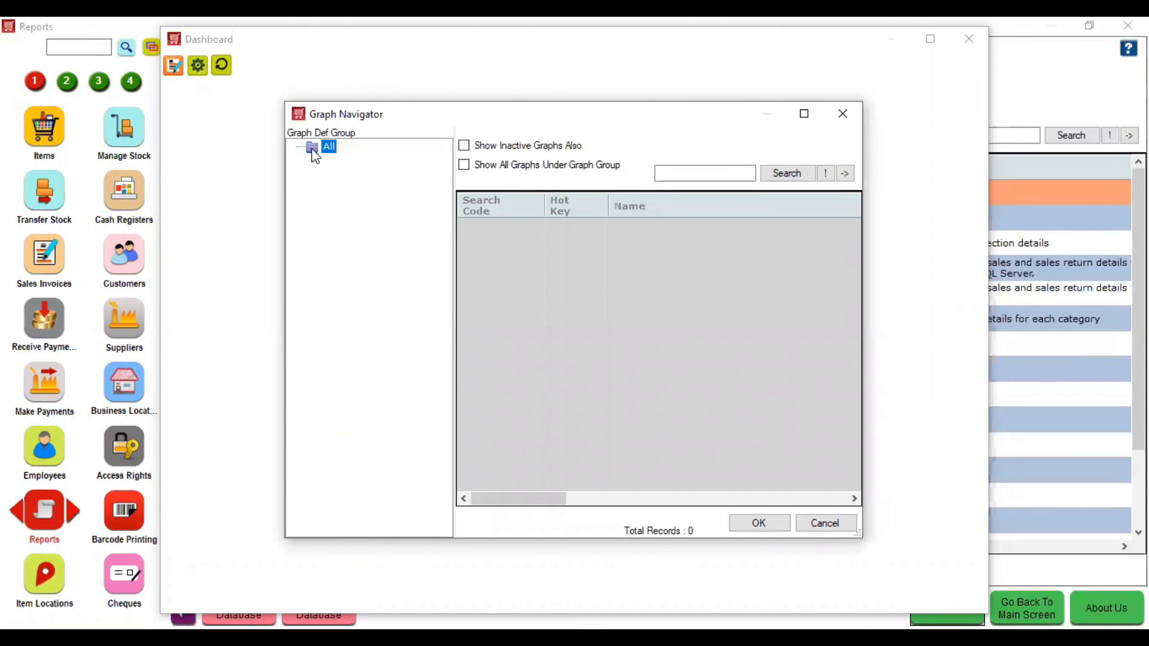
pyautogui.click(786, 530)
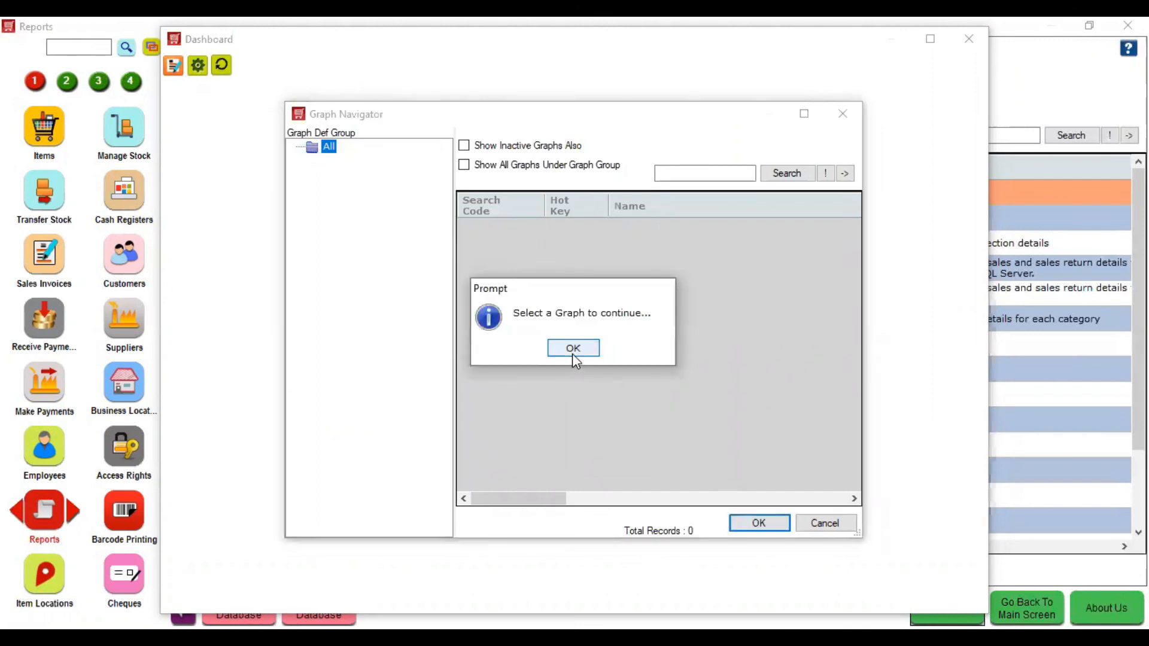
# - Search graphs with Show All Graphs Under Graph Group ticked, then close the empty picker
pyautogui.click(572, 354)
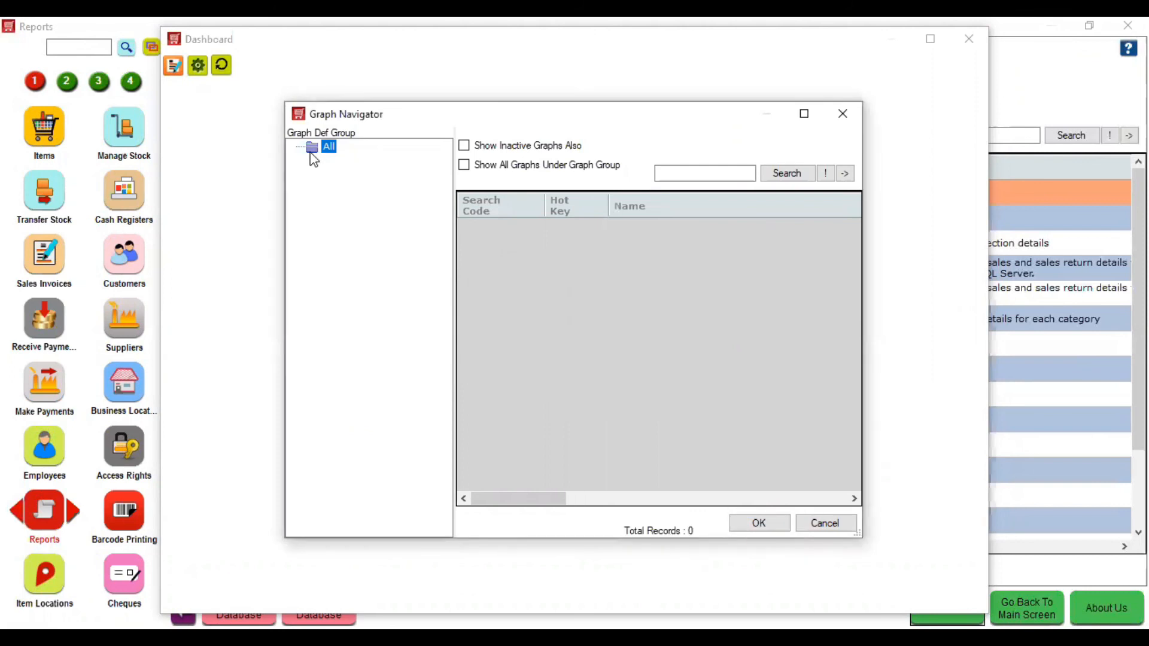
pyautogui.click(479, 168)
pyautogui.click(788, 173)
pyautogui.click(824, 529)
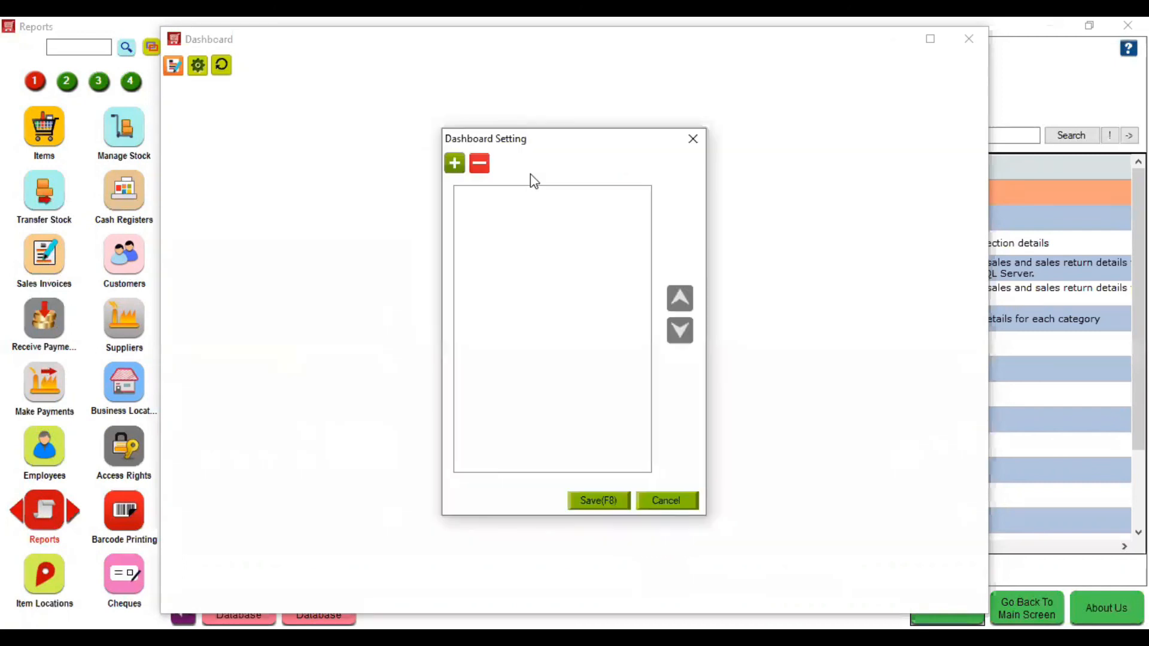
# - Add a new dashboard widget of type Report
pyautogui.click(454, 161)
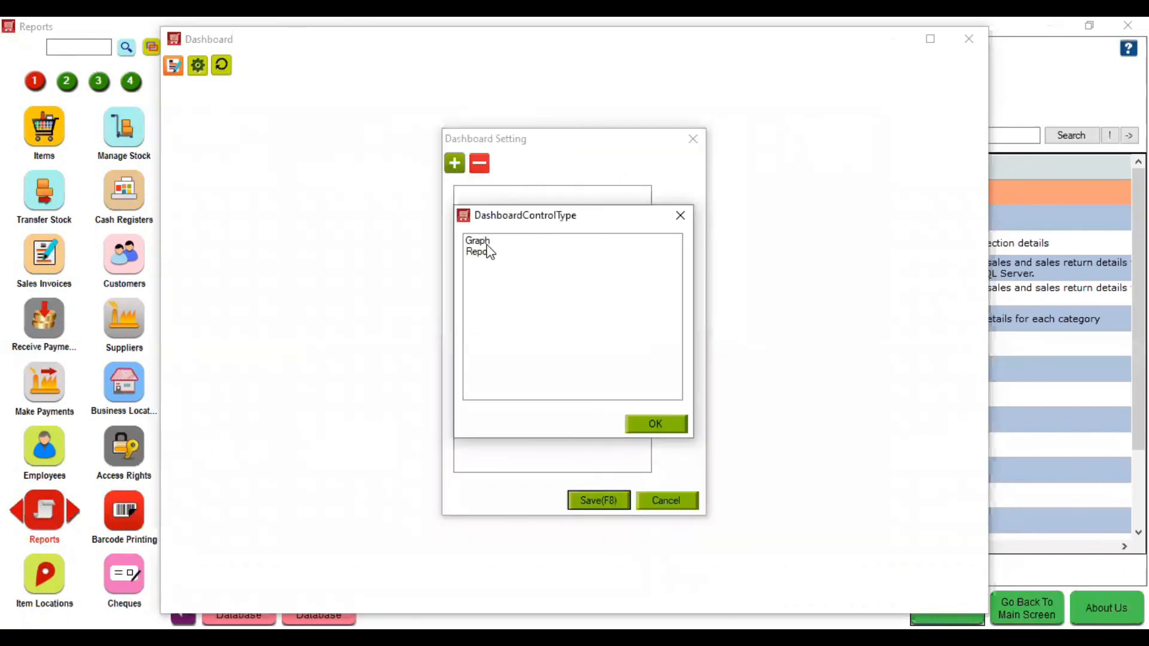
pyautogui.click(487, 242)
pyautogui.click(488, 254)
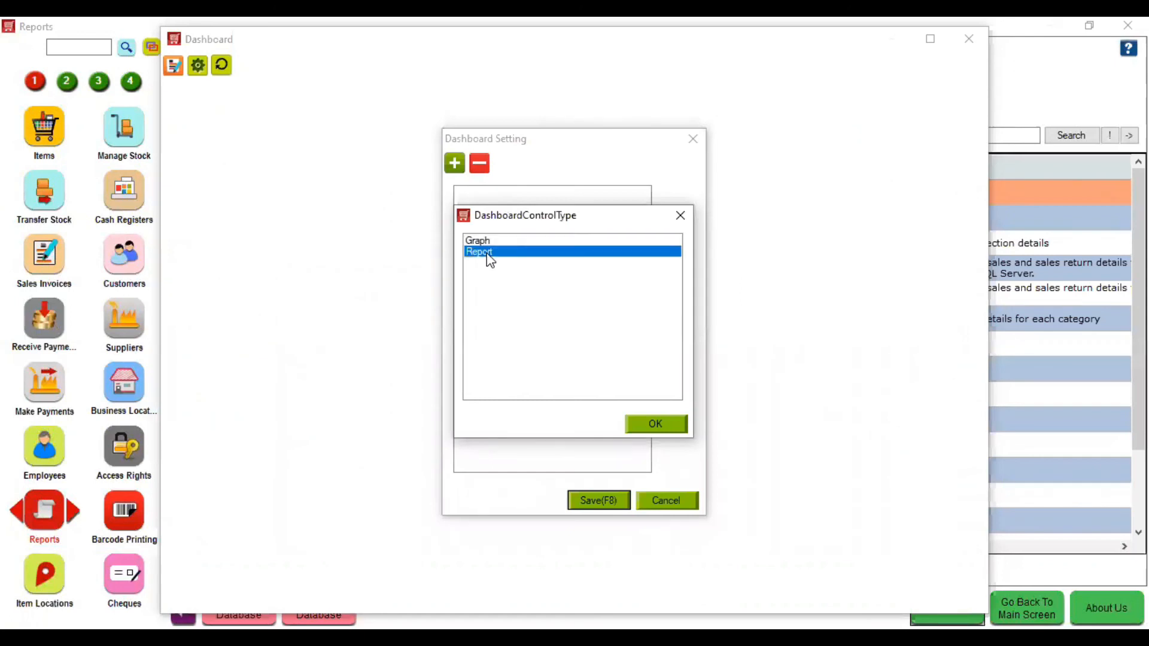
pyautogui.click(644, 425)
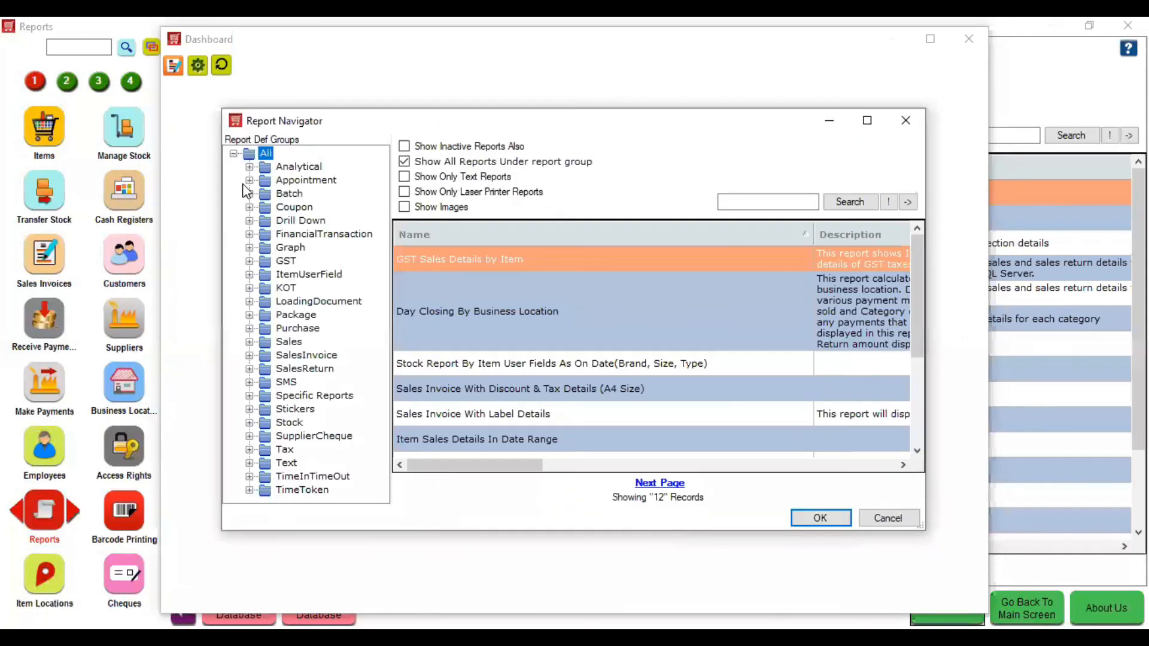
# - Choose Category Wise Daily Sales Summary - Graph from the Graph group and accept its parameters
pyautogui.click(250, 248)
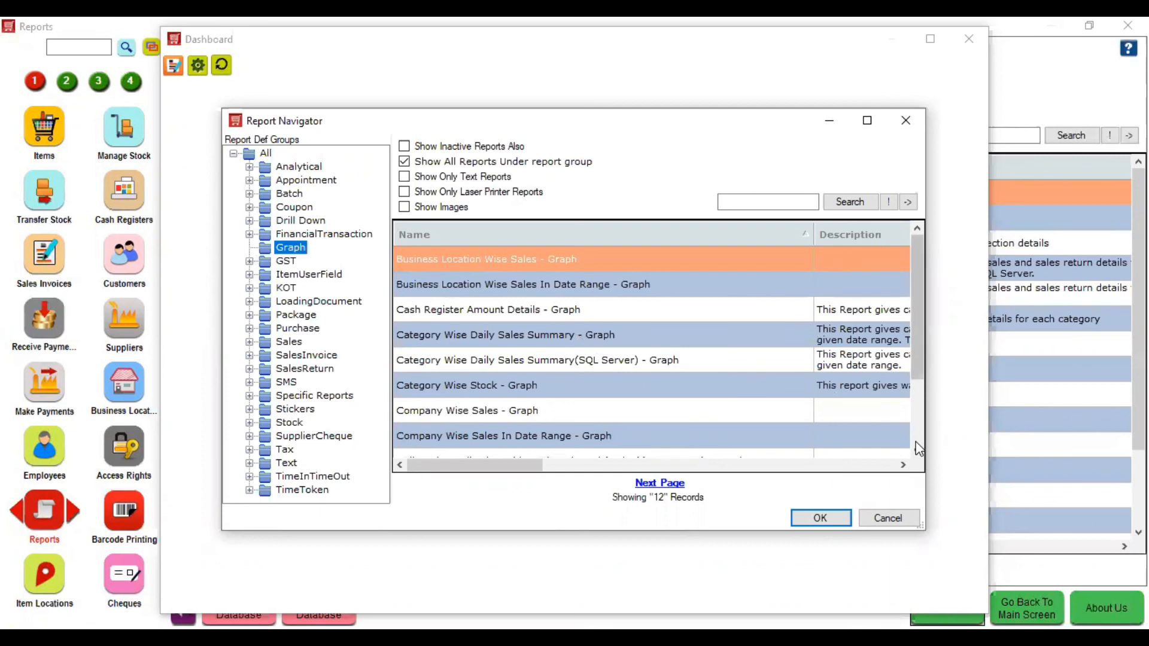
pyautogui.scroll(-2, 919, 449)
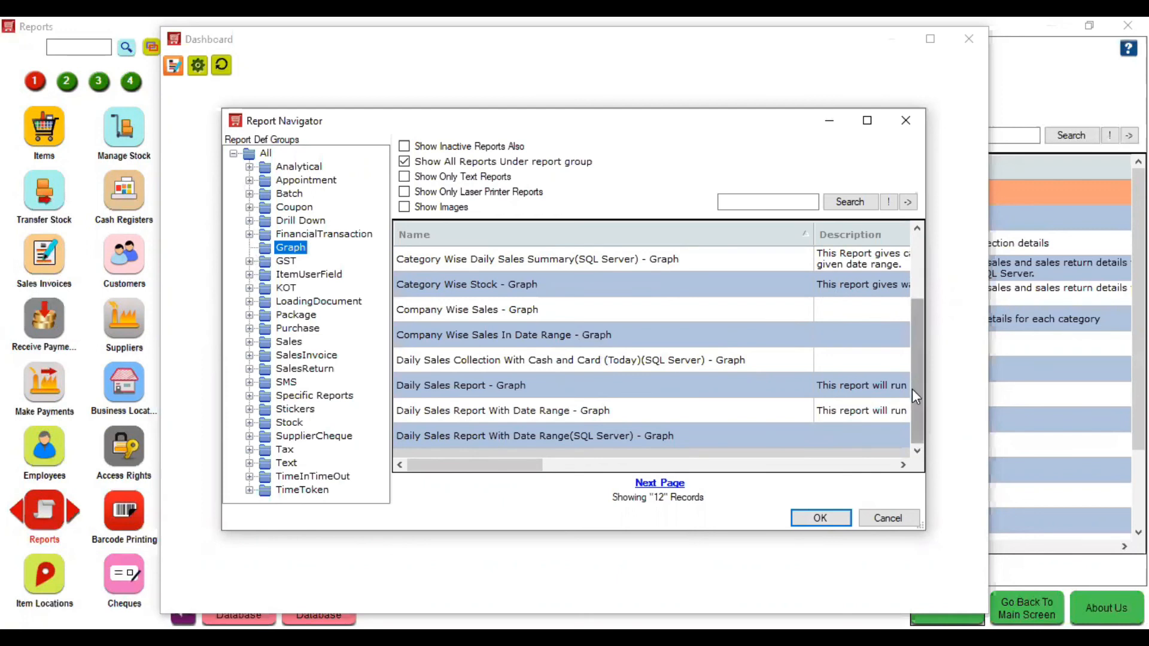
pyautogui.moveTo(914, 388); pyautogui.dragTo(916, 337)
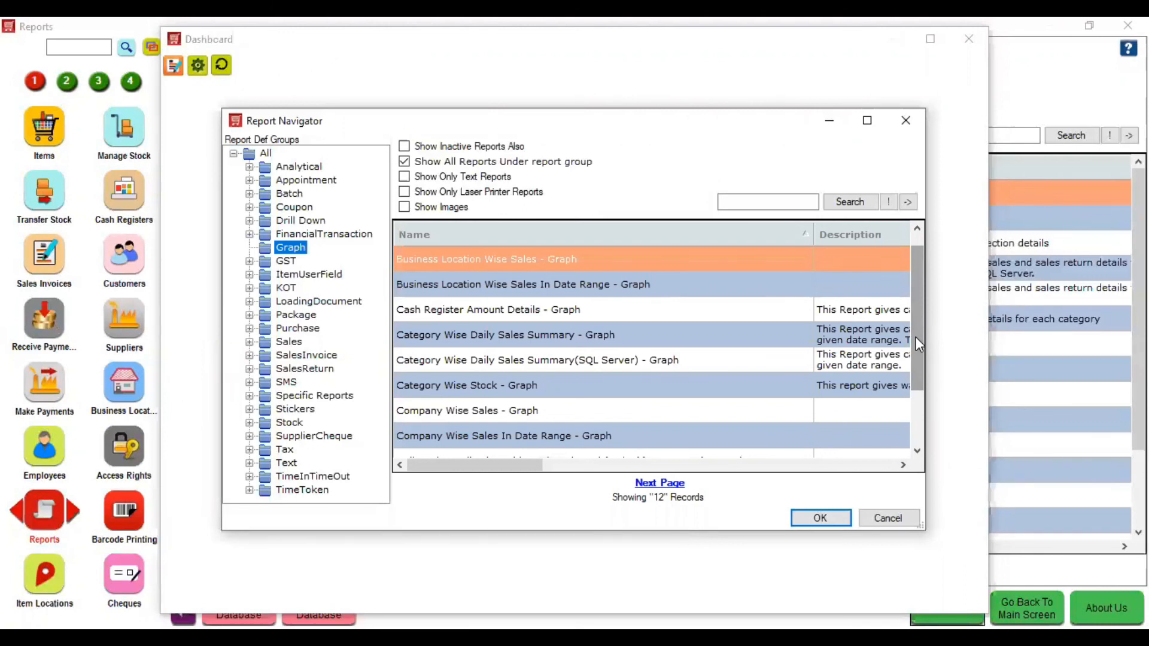
pyautogui.moveTo(916, 339); pyautogui.dragTo(912, 357)
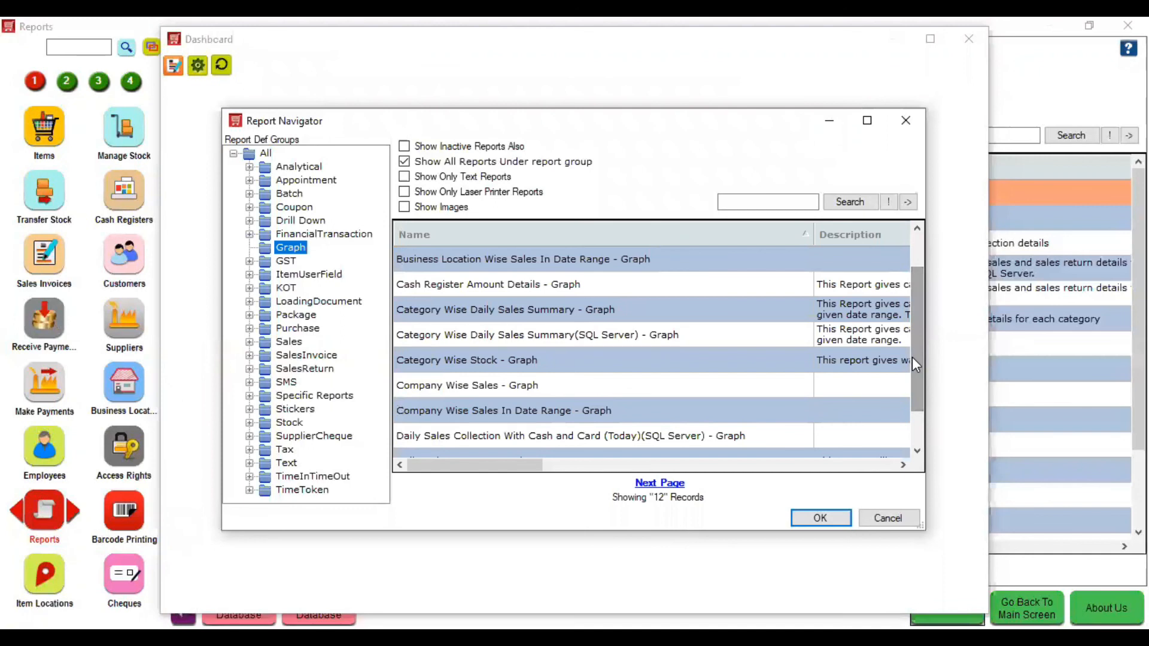
pyautogui.click(670, 315)
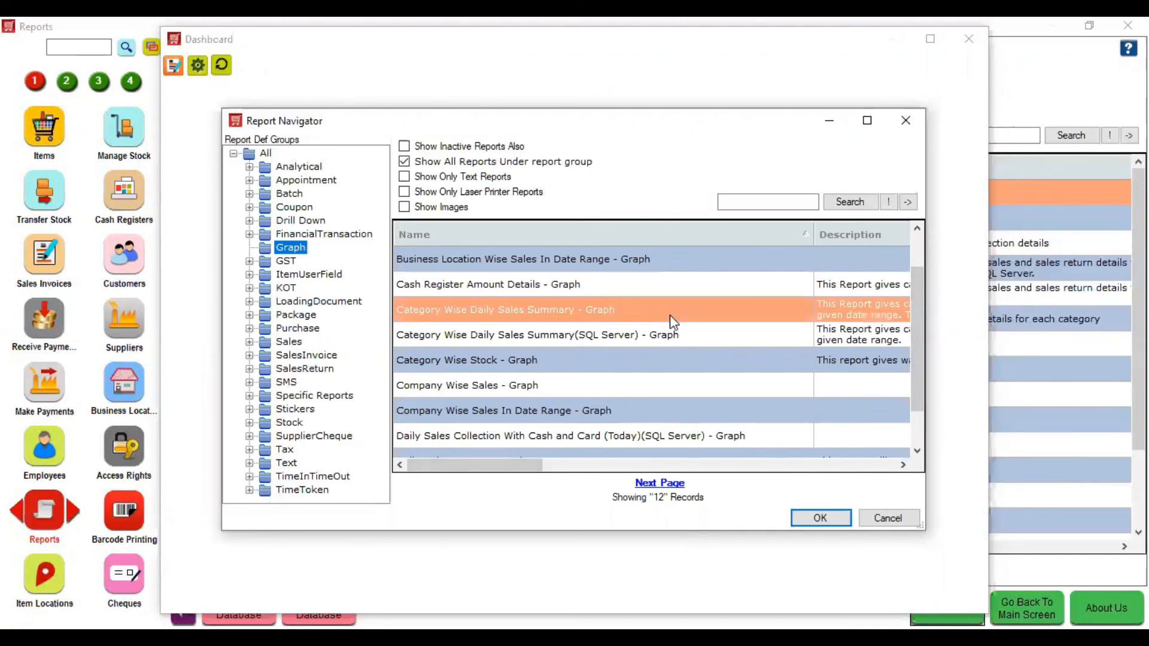
pyautogui.click(803, 517)
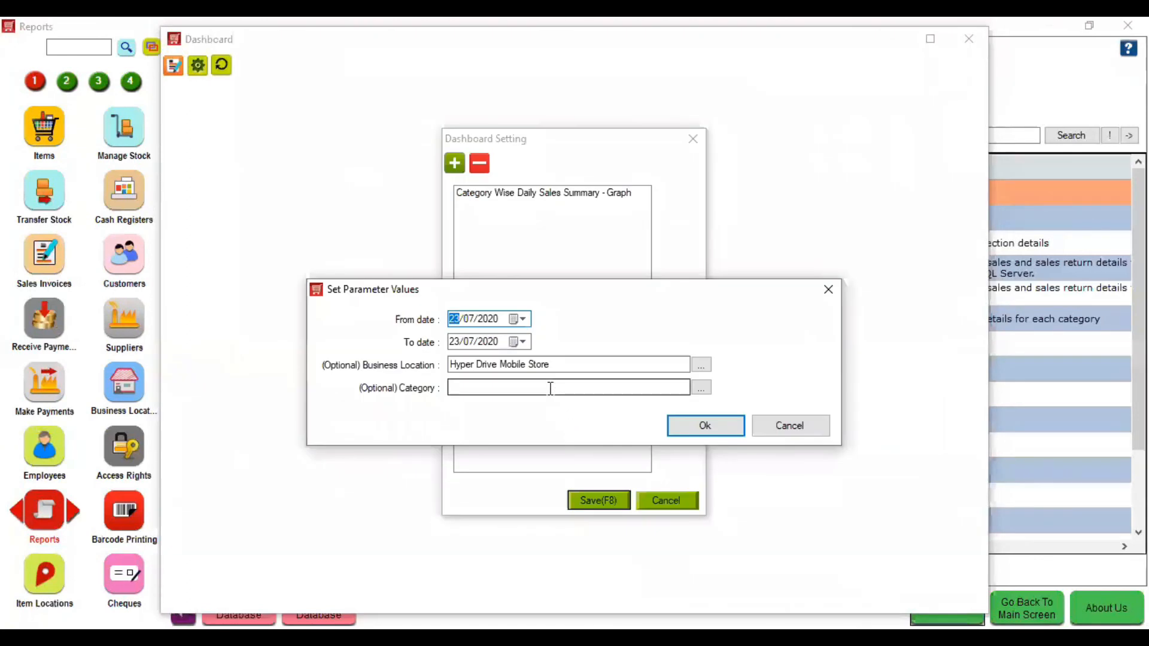
pyautogui.click(680, 429)
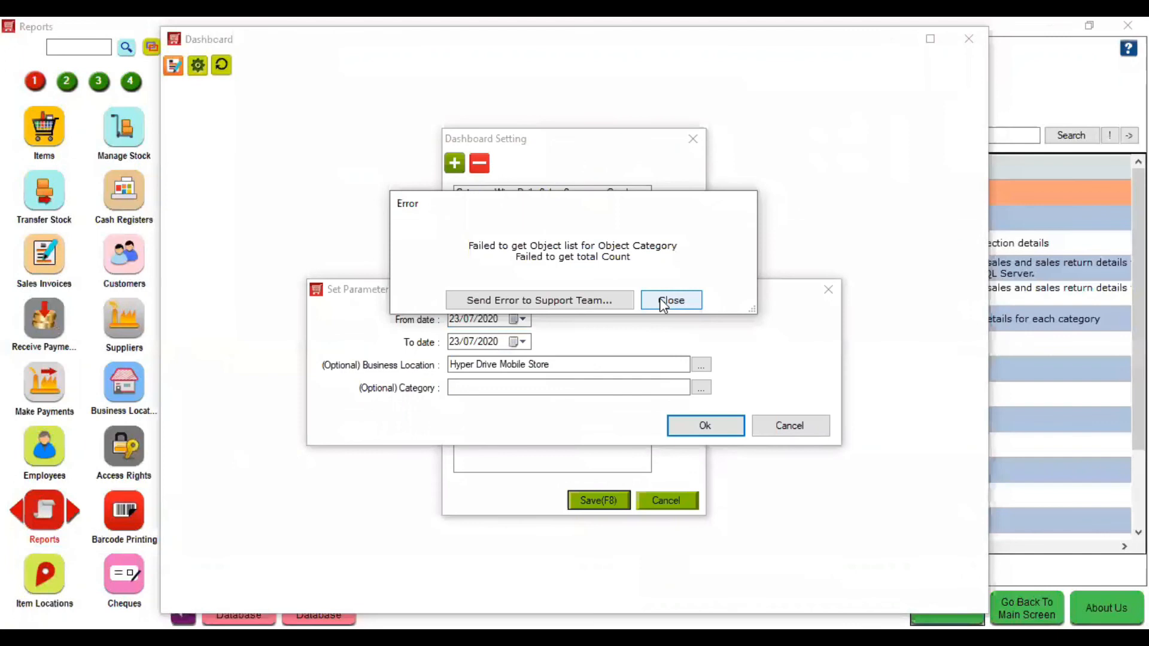
pyautogui.click(668, 301)
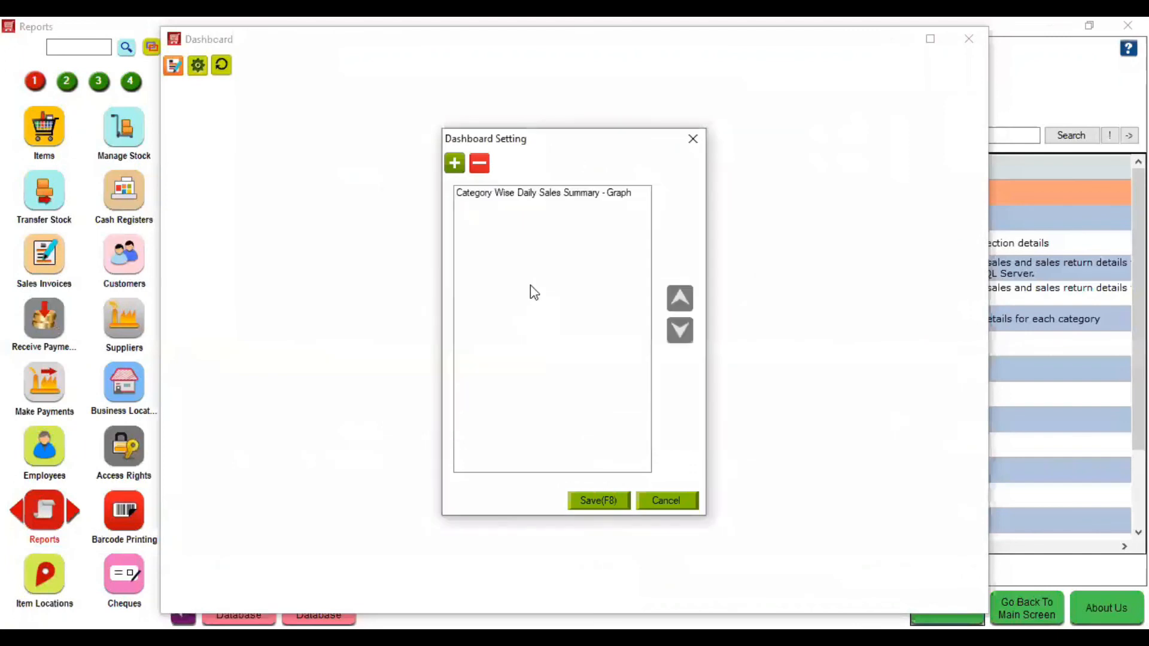
# - Save the widget settings, dismiss the missing date parameter errors, and close the Dashboard
pyautogui.click(601, 497)
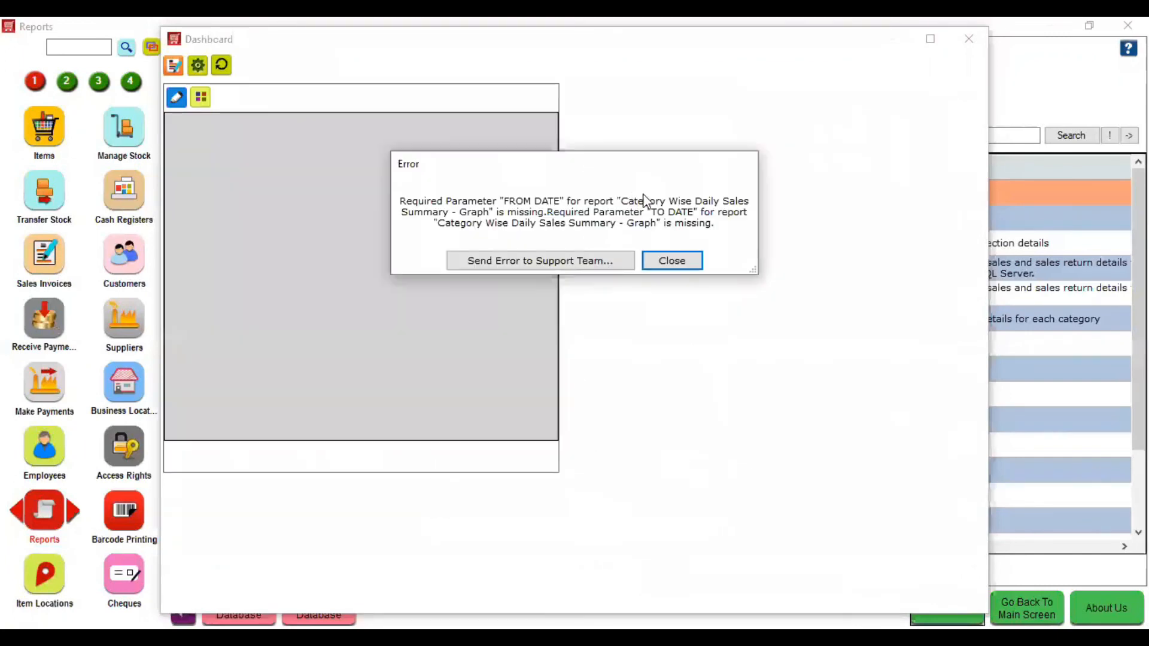
pyautogui.click(665, 261)
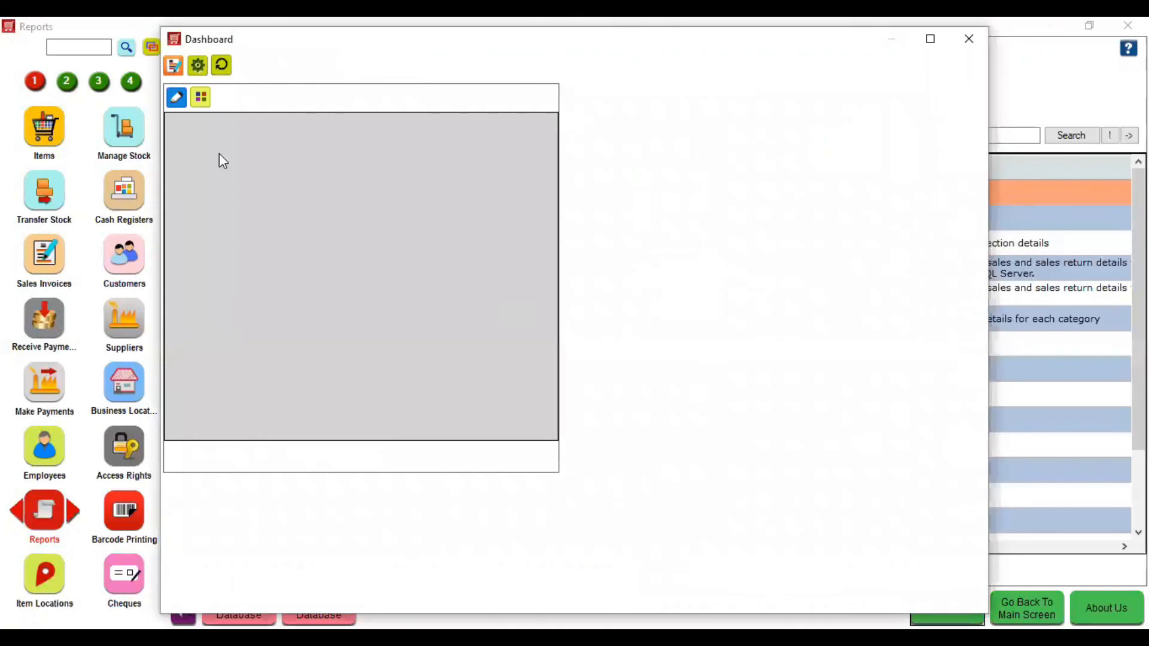
pyautogui.click(198, 65)
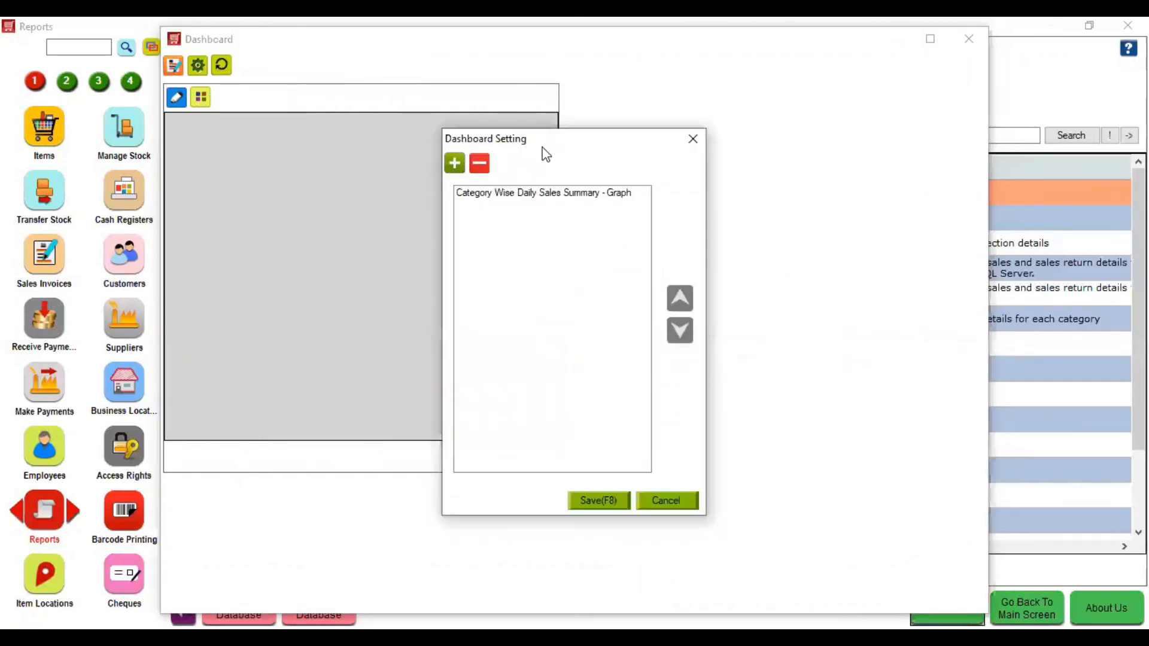
pyautogui.click(696, 139)
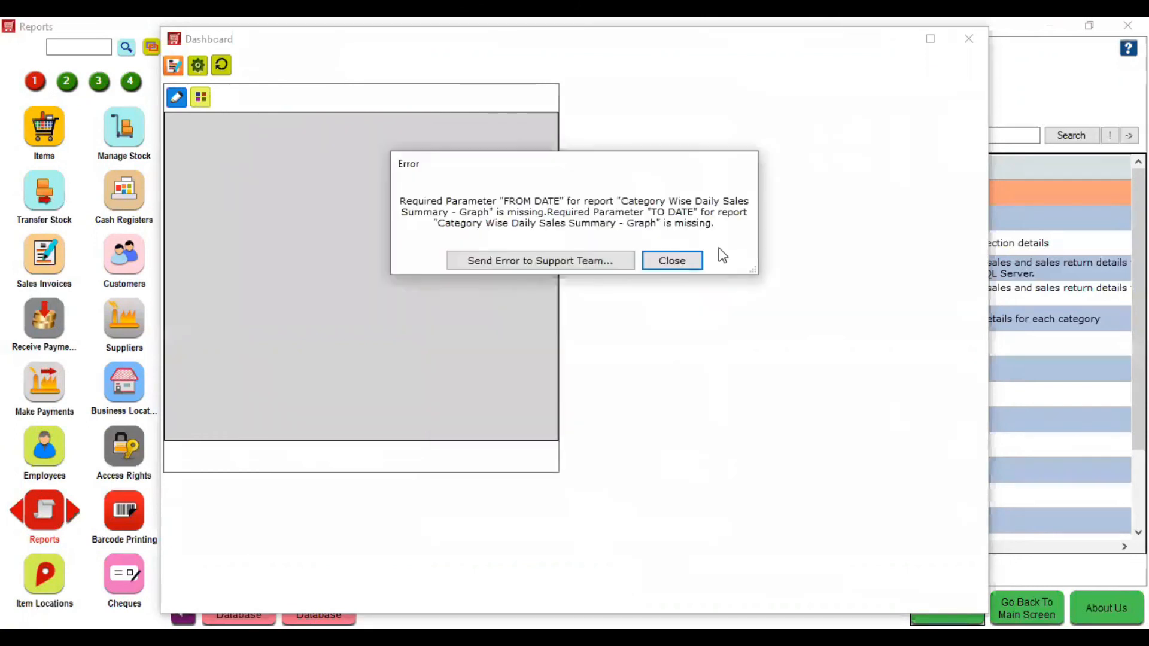
pyautogui.click(681, 275)
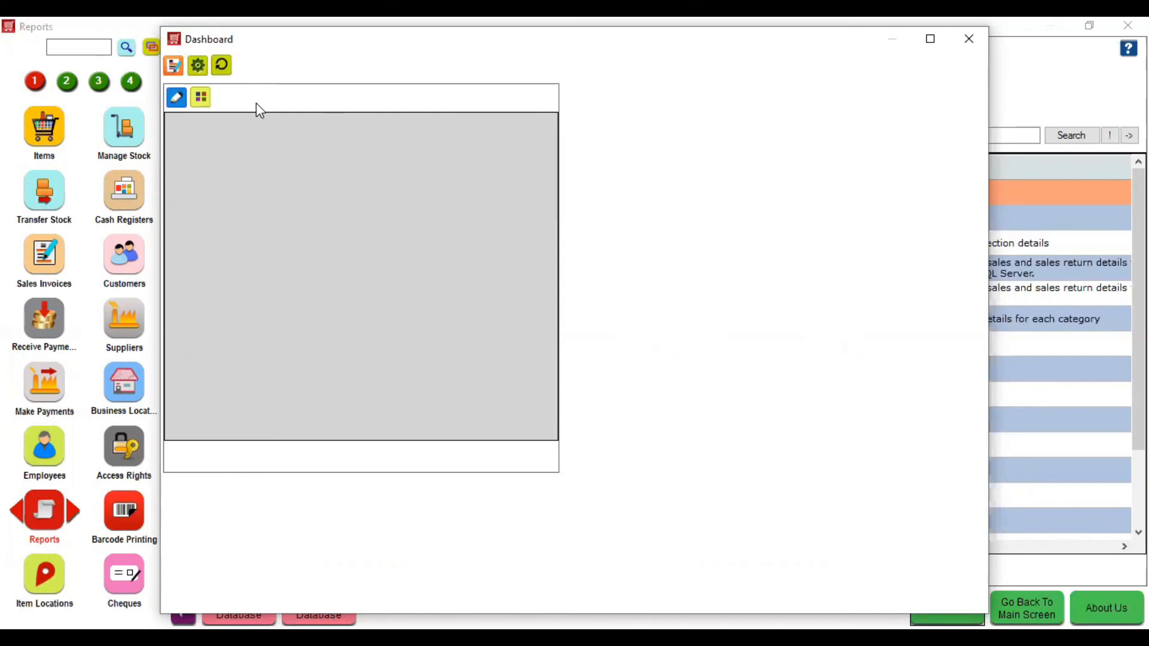
pyautogui.click(968, 39)
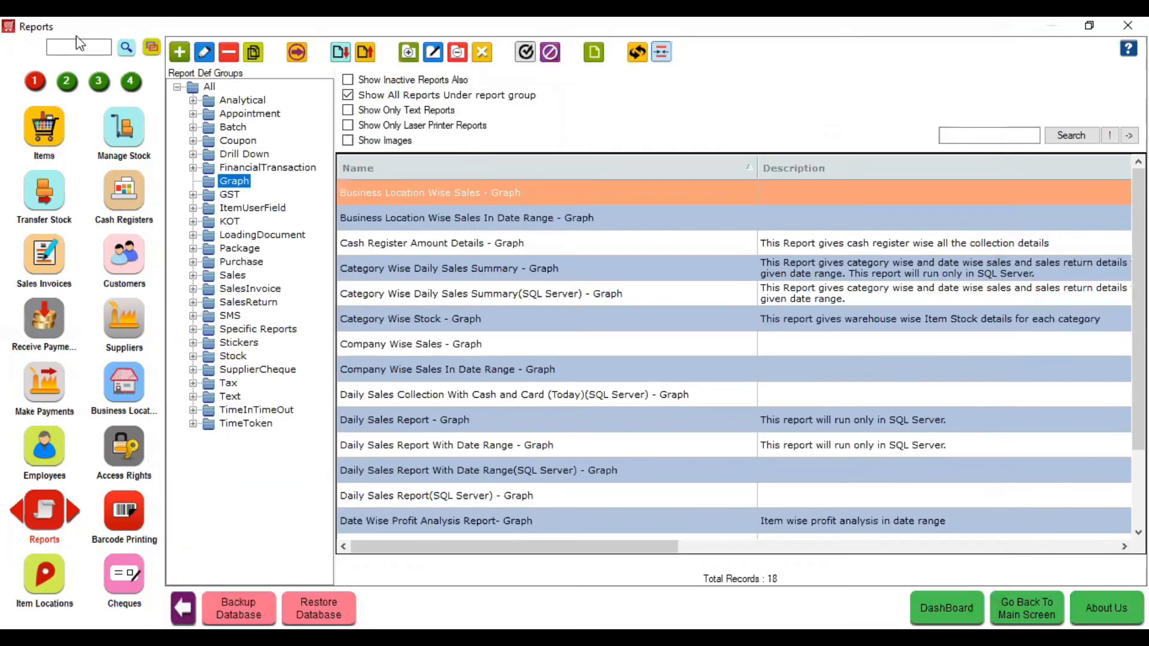
# - Filter page 2 modules by 'fin' and open Finance Agencies
pyautogui.click(70, 84)
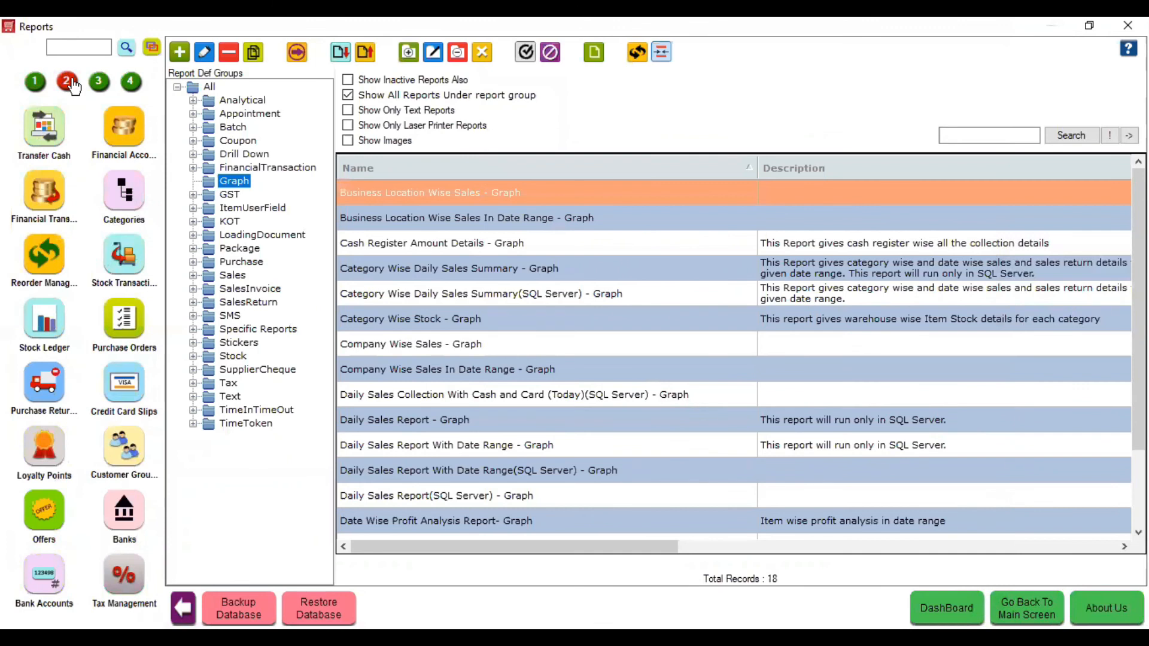
pyautogui.click(81, 50)
pyautogui.write('fin')
pyautogui.click(57, 152)
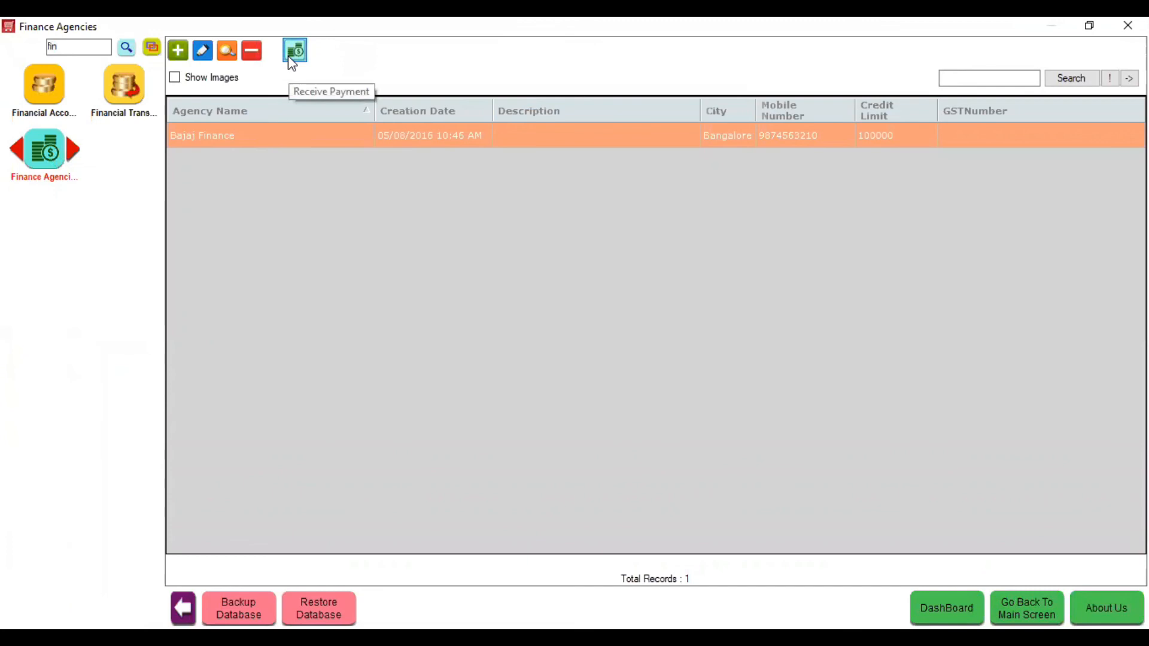
# - Receive Bajaj Finance's payment on the 5,000.00 invoice with a 260 processing fee, then close
pyautogui.click(290, 58)
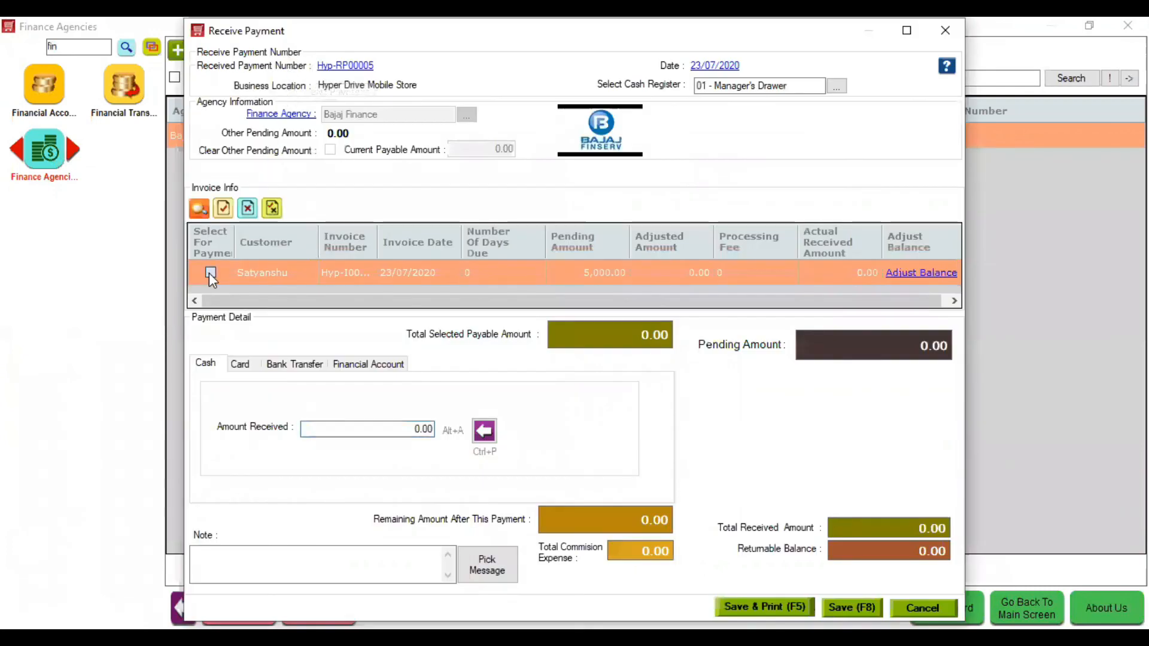
pyautogui.click(210, 273)
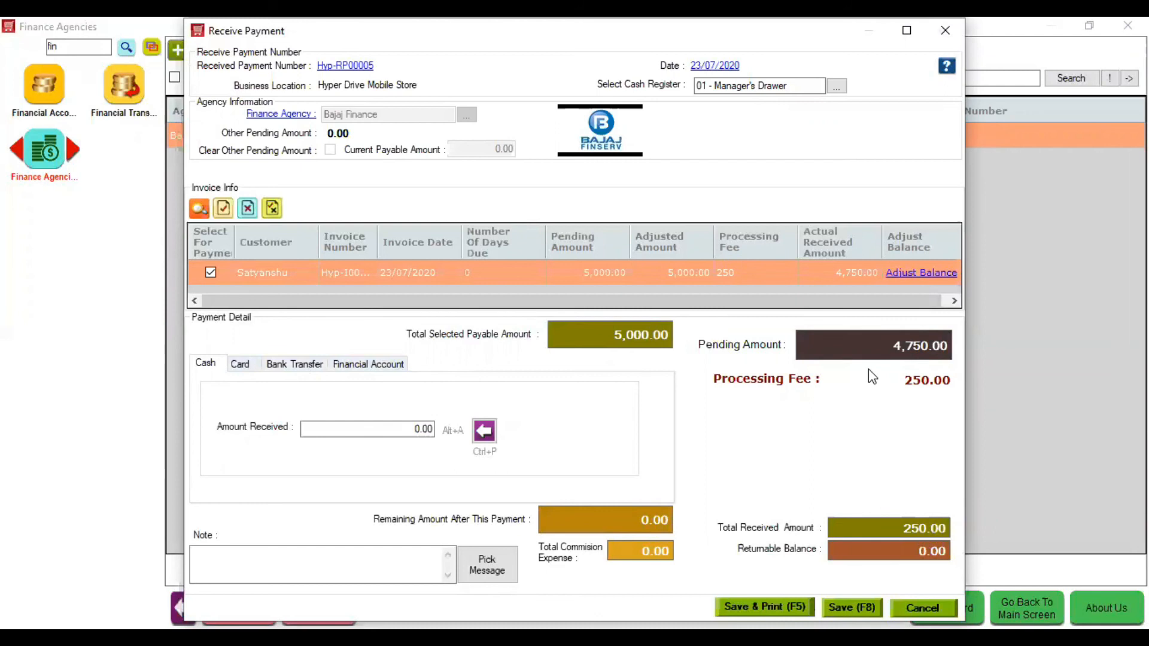
pyautogui.click(741, 274)
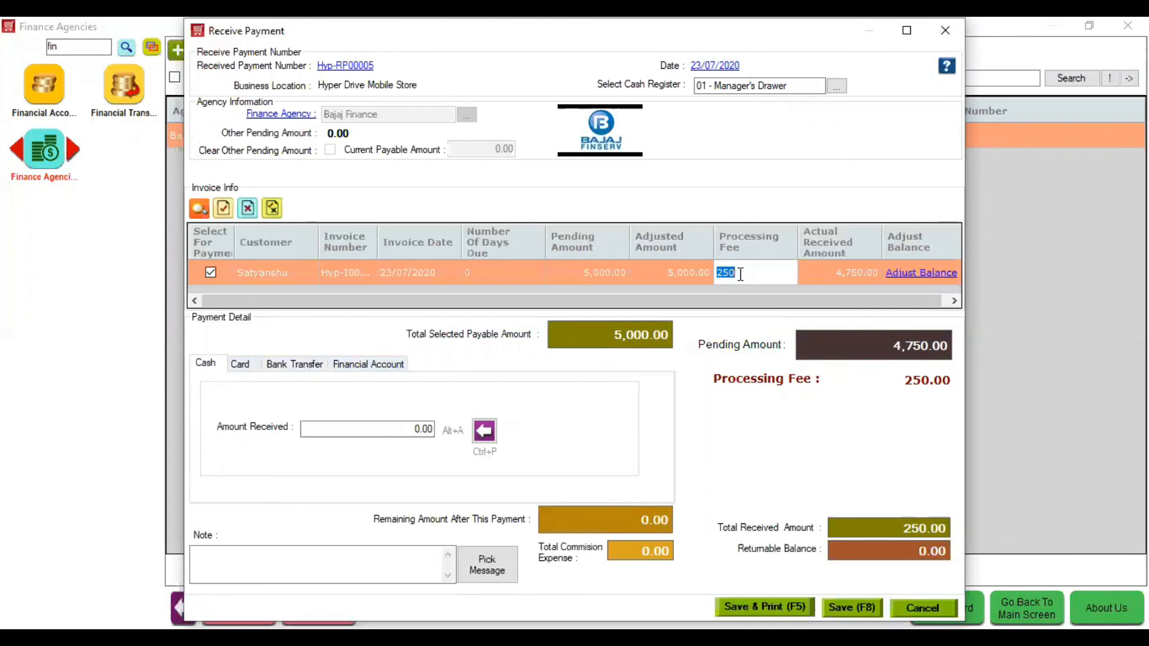
pyautogui.write('260')
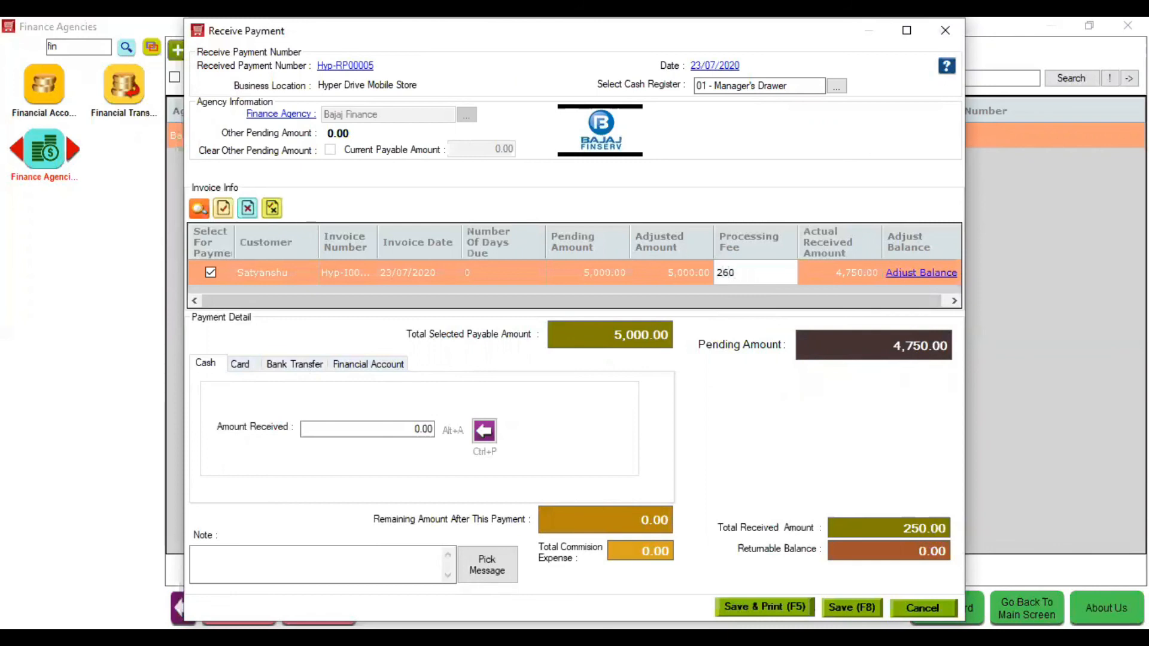
pyautogui.click(916, 389)
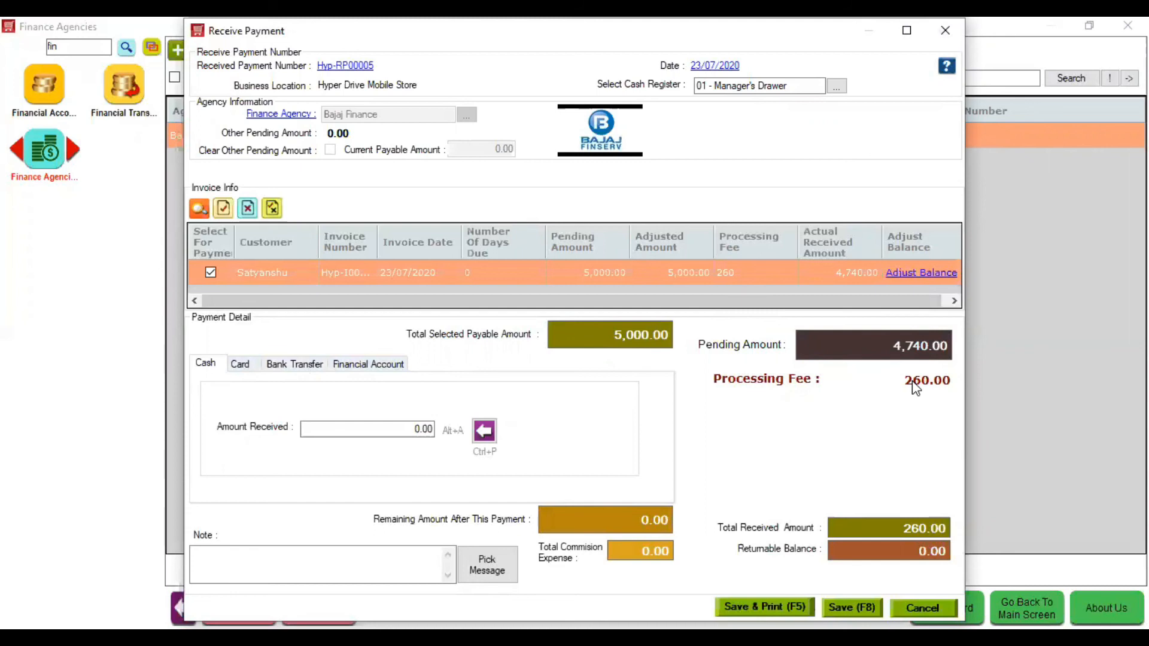
pyautogui.click(944, 31)
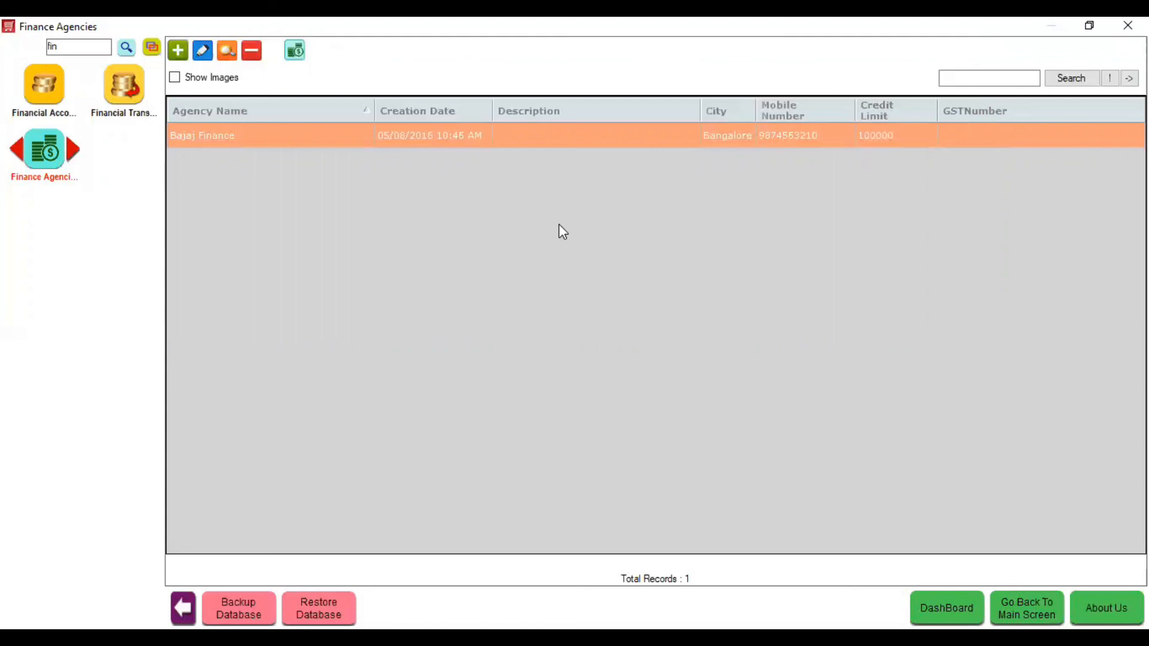
# - Clear the 'fin' module filter and return to the blank billing invoice Hyp-I00013
pyautogui.doubleClick(84, 46)
pyautogui.press('BackSpace')
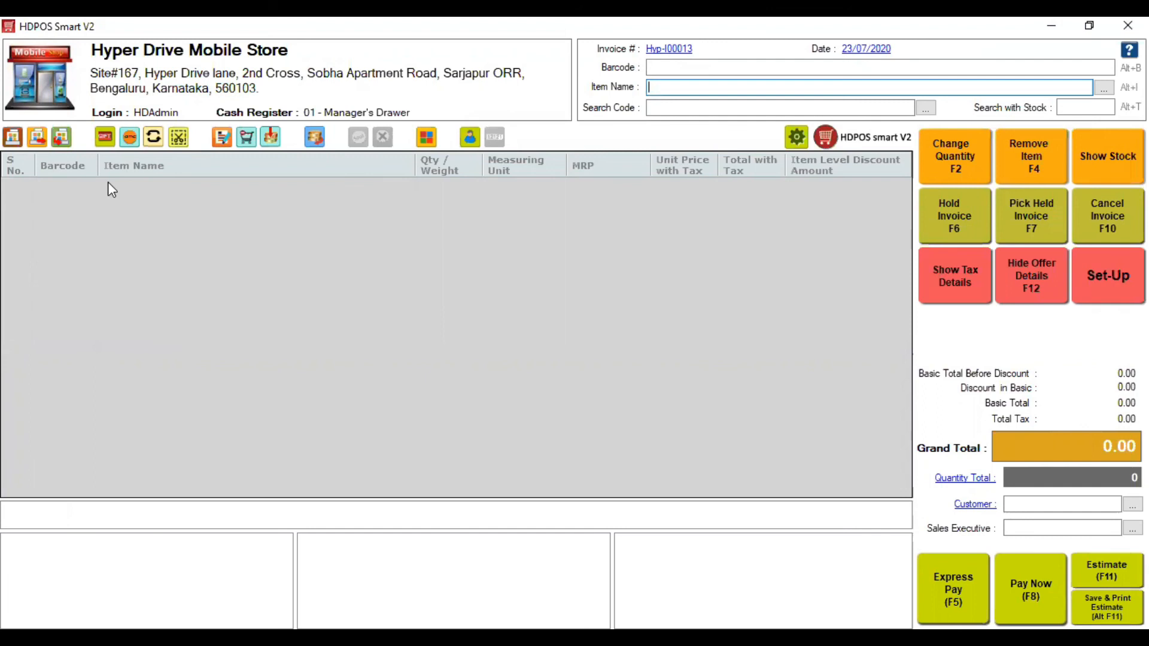
pyautogui.click(145, 137)
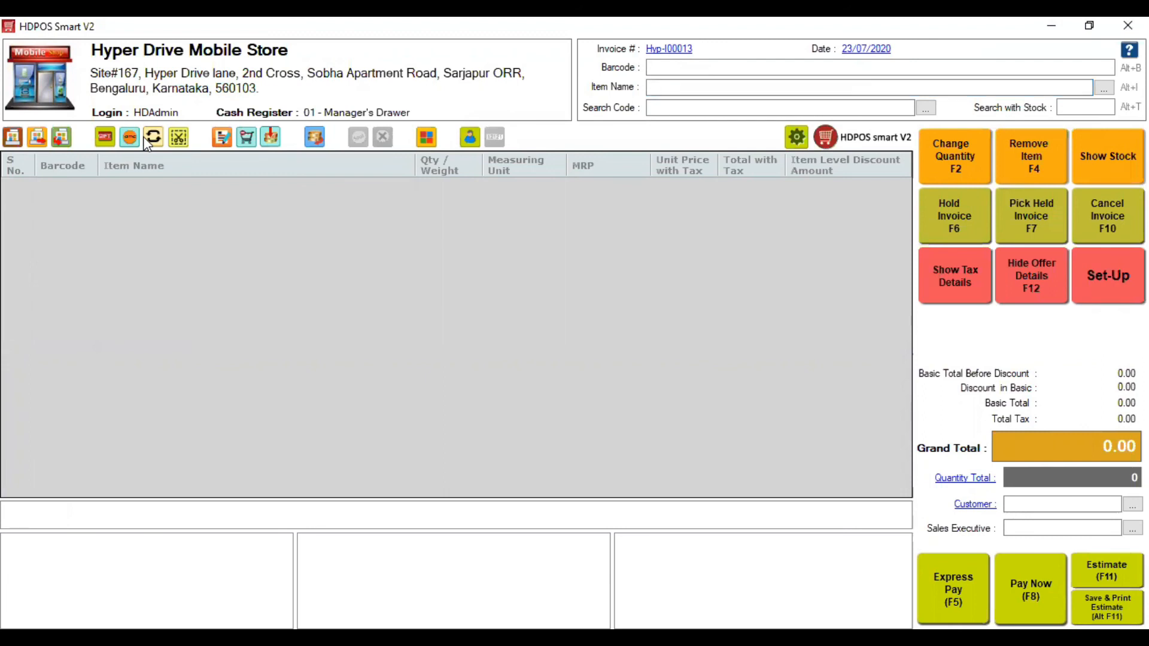